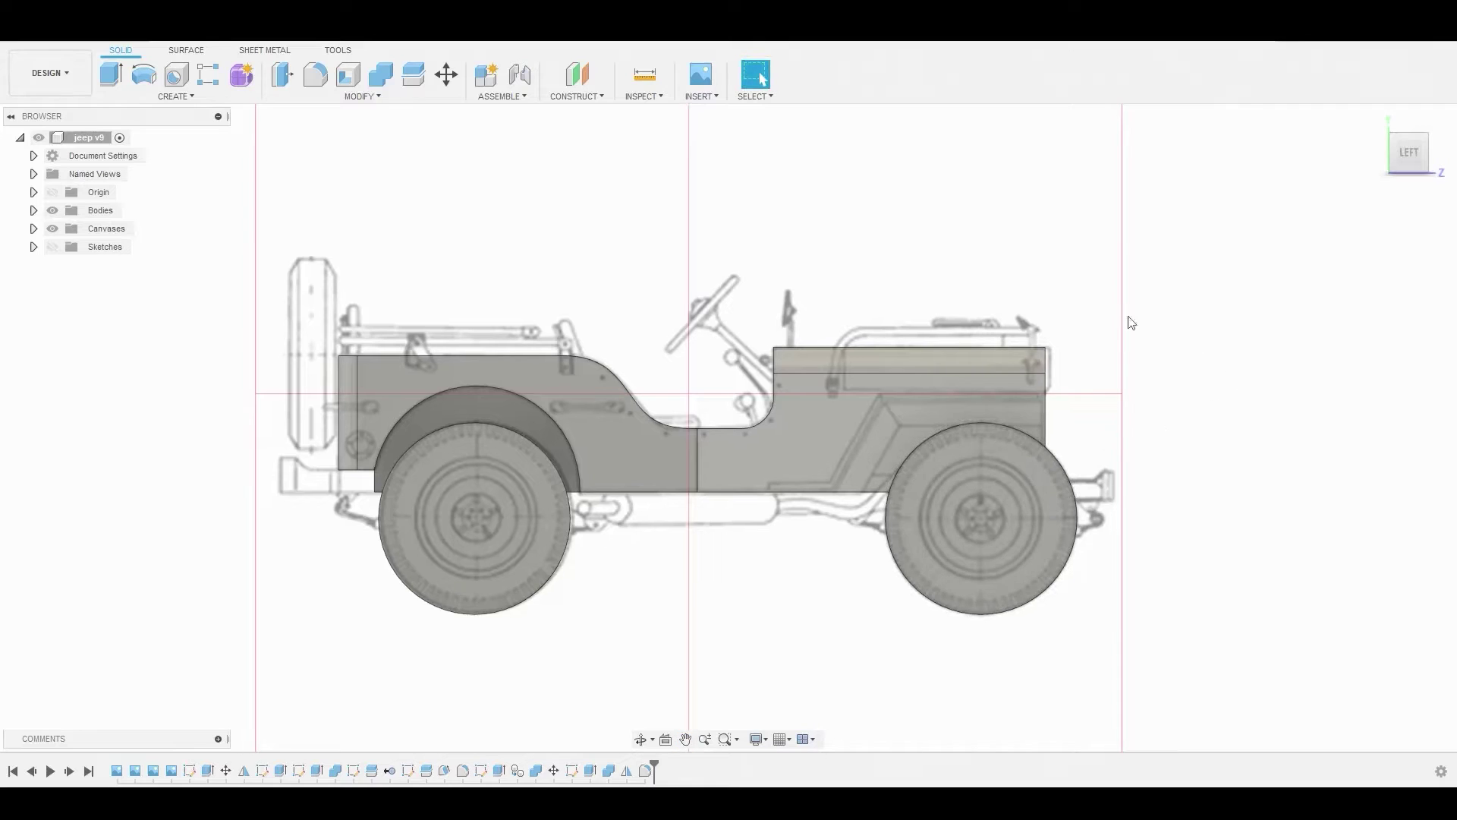
- Create a sketch on the outer face of the jeep's front side panel, viewed squarely from the left
left_click(808, 462)
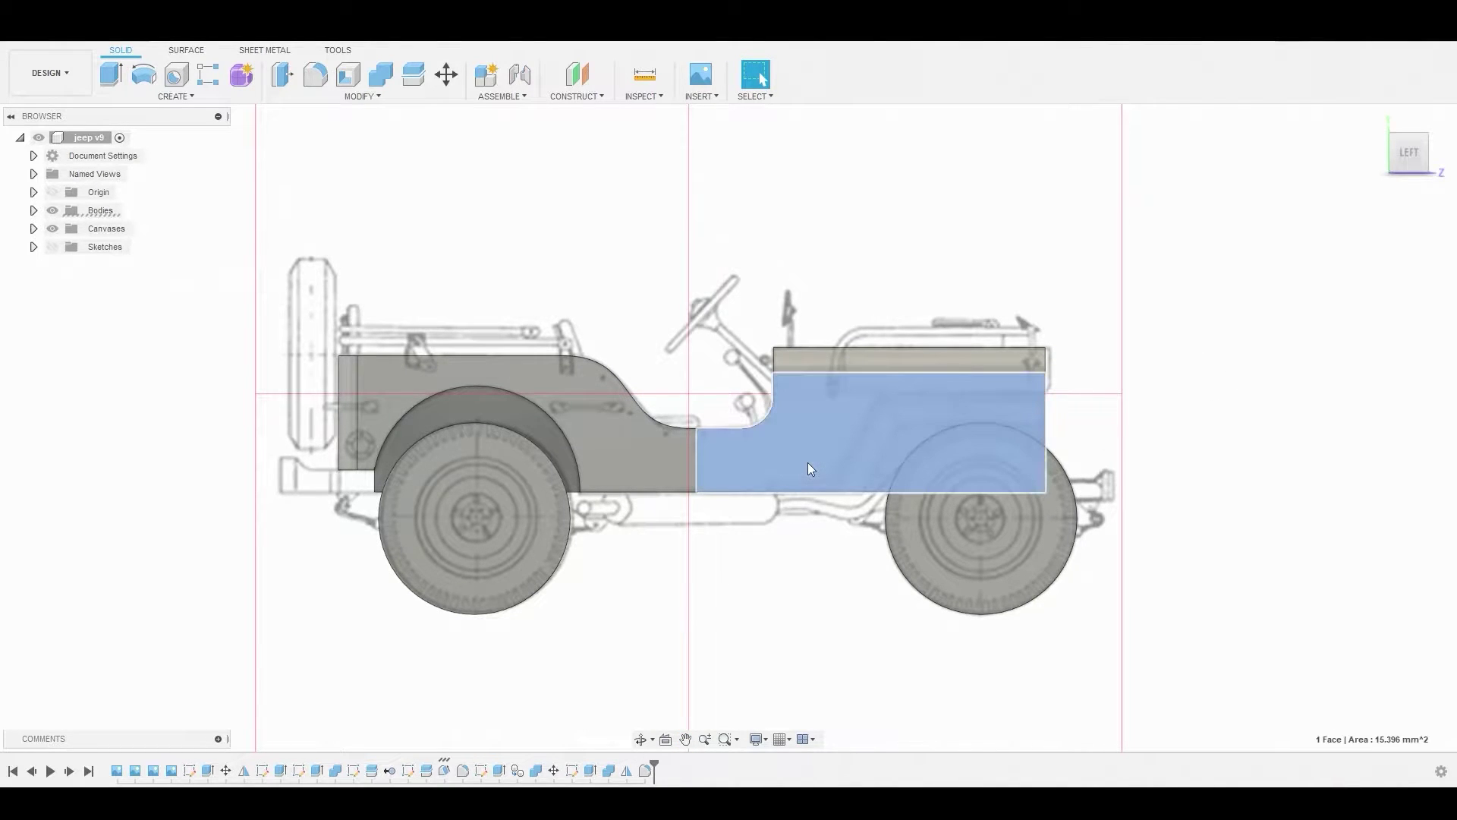
right_click(808, 462)
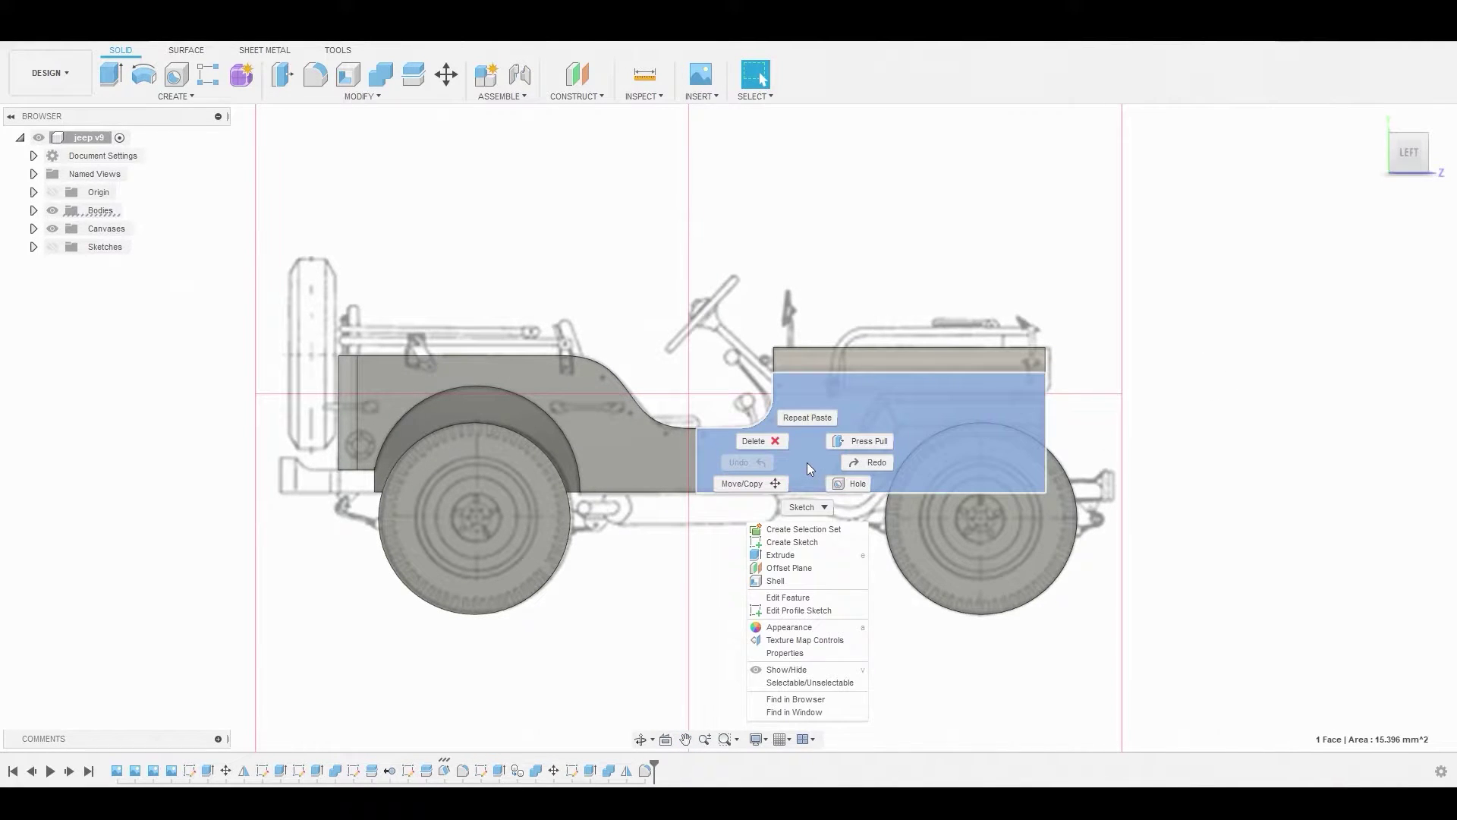
left_click(796, 547)
left_click(1406, 151)
scroll(750, 386, "up", 3)
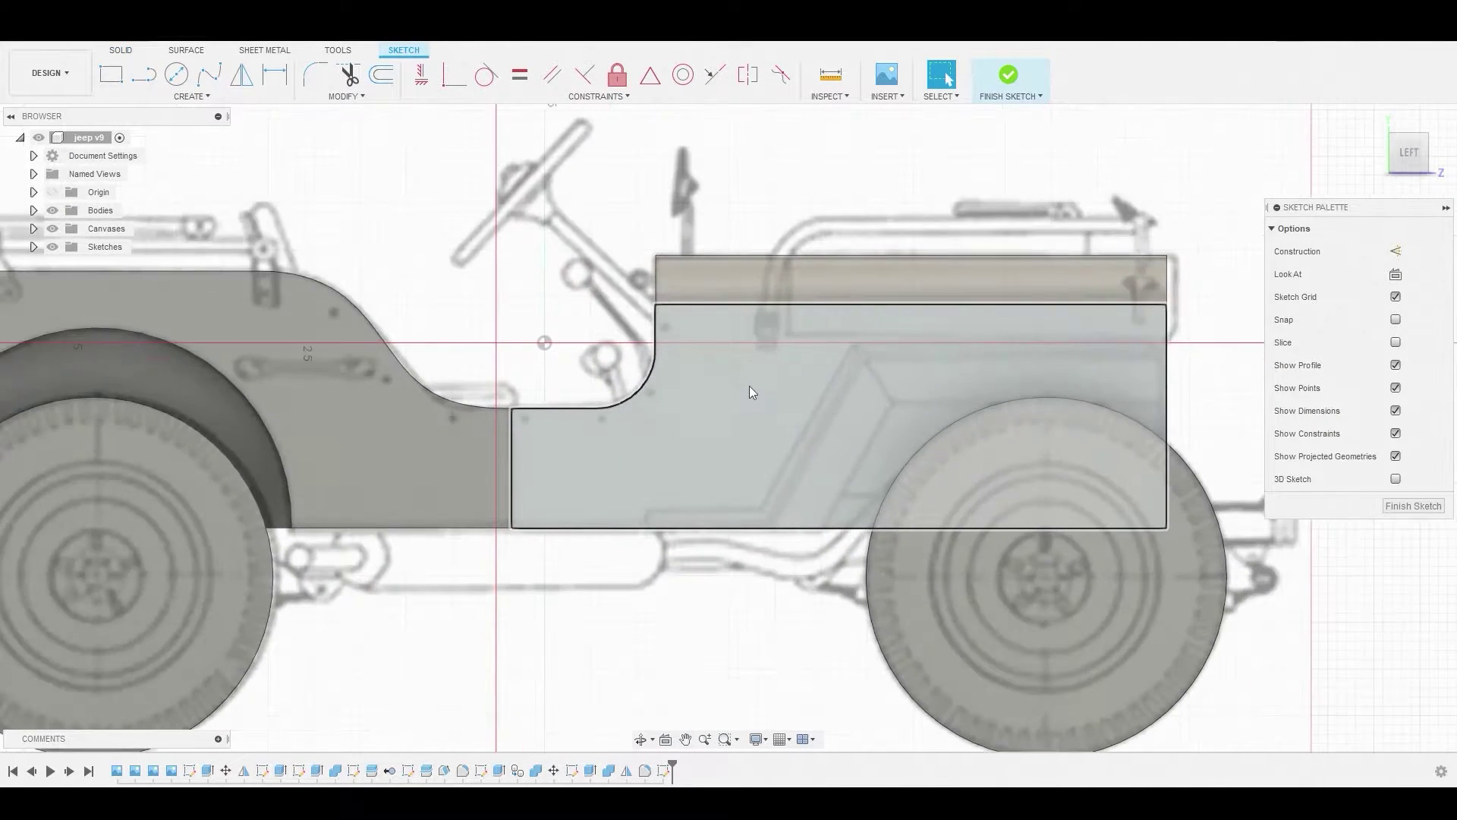
scroll(750, 392, "up", 2)
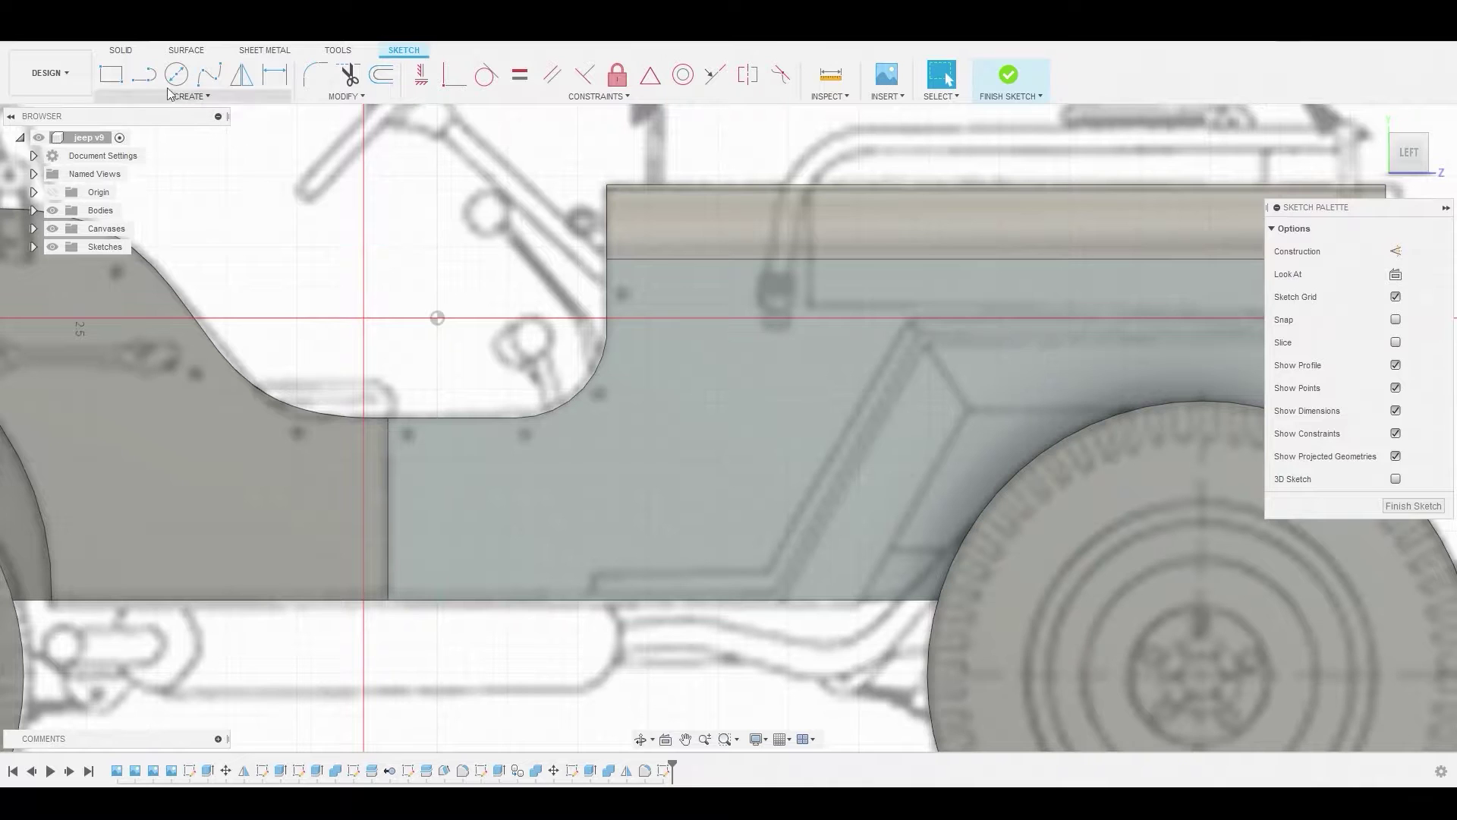
- Trace the fender's upper outline with lines from the panel's lower edge, up a slope of about 2.06 mm, past the front edge
key("l")
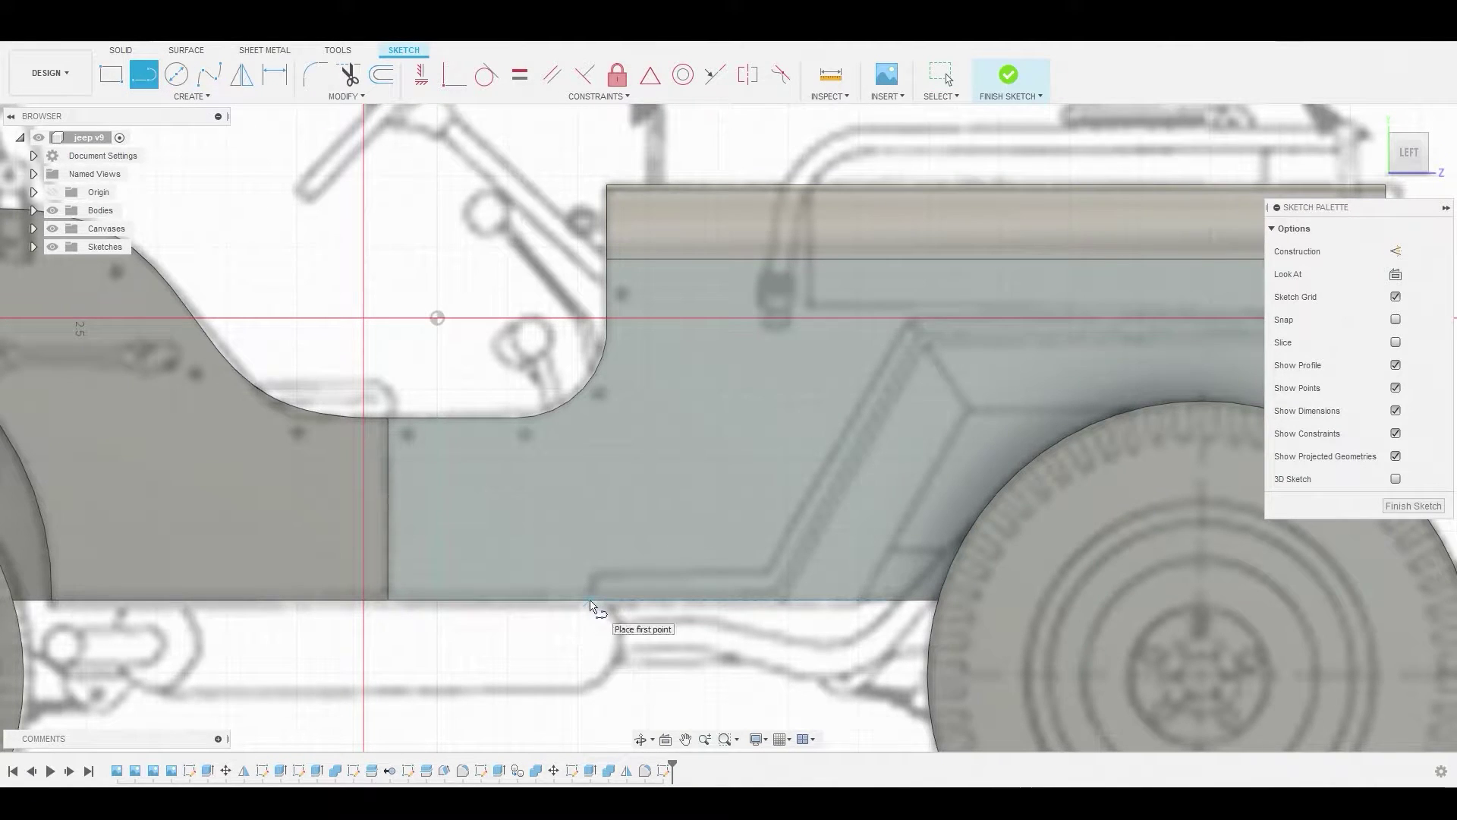
left_click(591, 600)
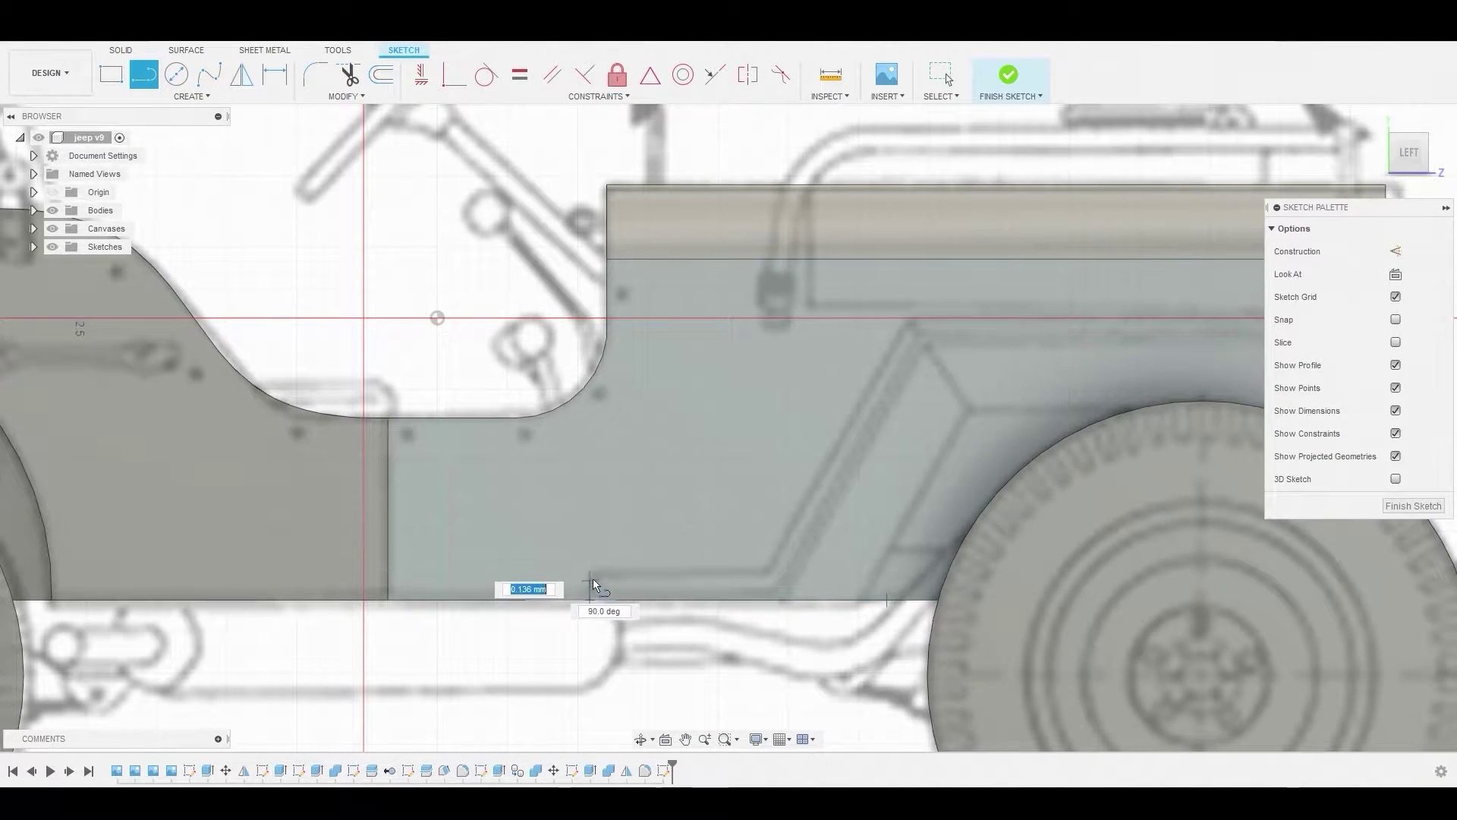
left_click(911, 322)
middle_click_drag(882, 325, 649, 352)
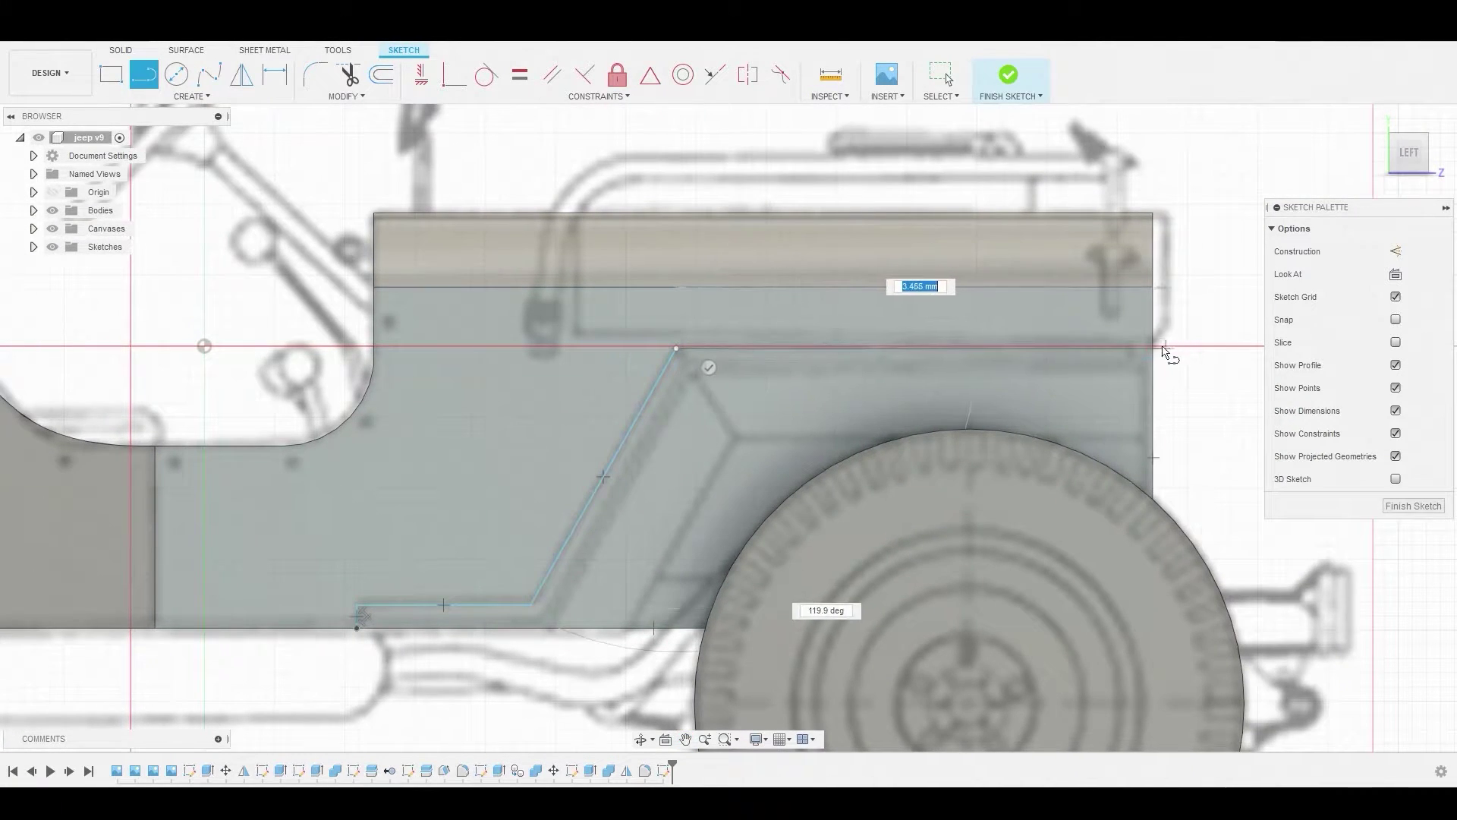
right_click(1199, 274)
left_click(1245, 274)
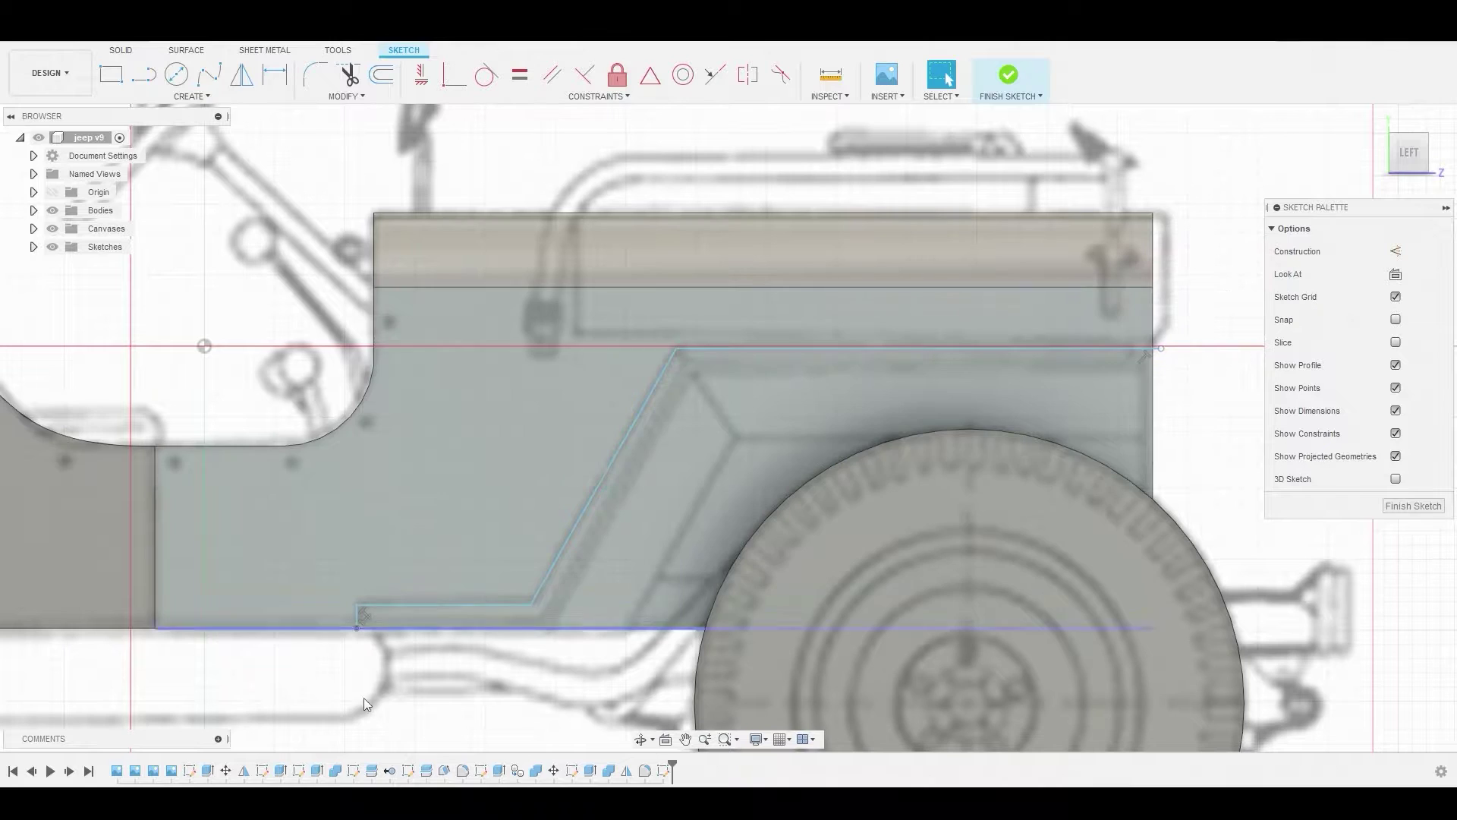
- Trace the fender's lower outline with a sloped line of about 2.06 mm and a horizontal line past the panel's front edge
right_click(434, 681)
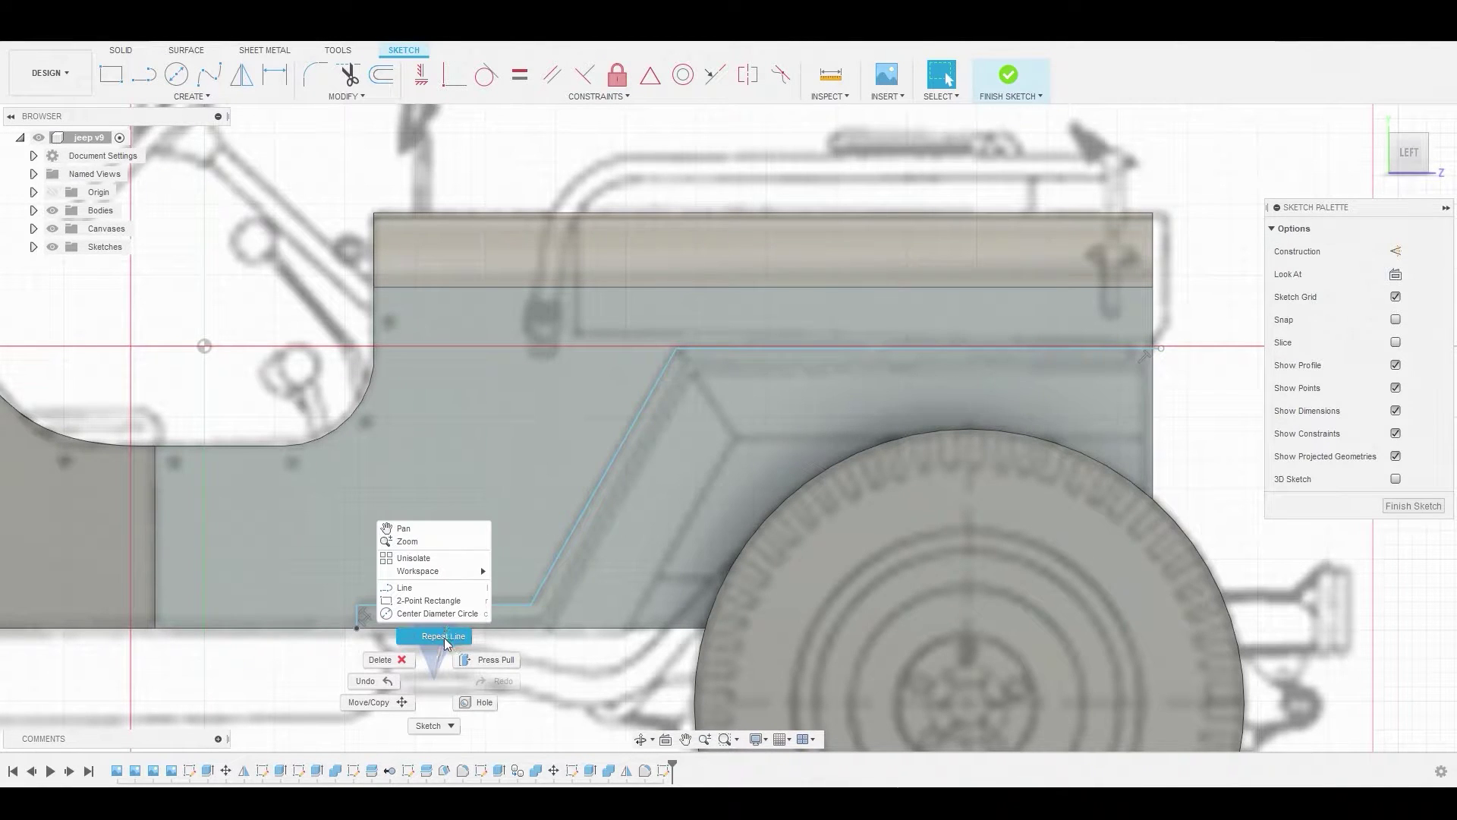
left_click(445, 635)
left_click(549, 628)
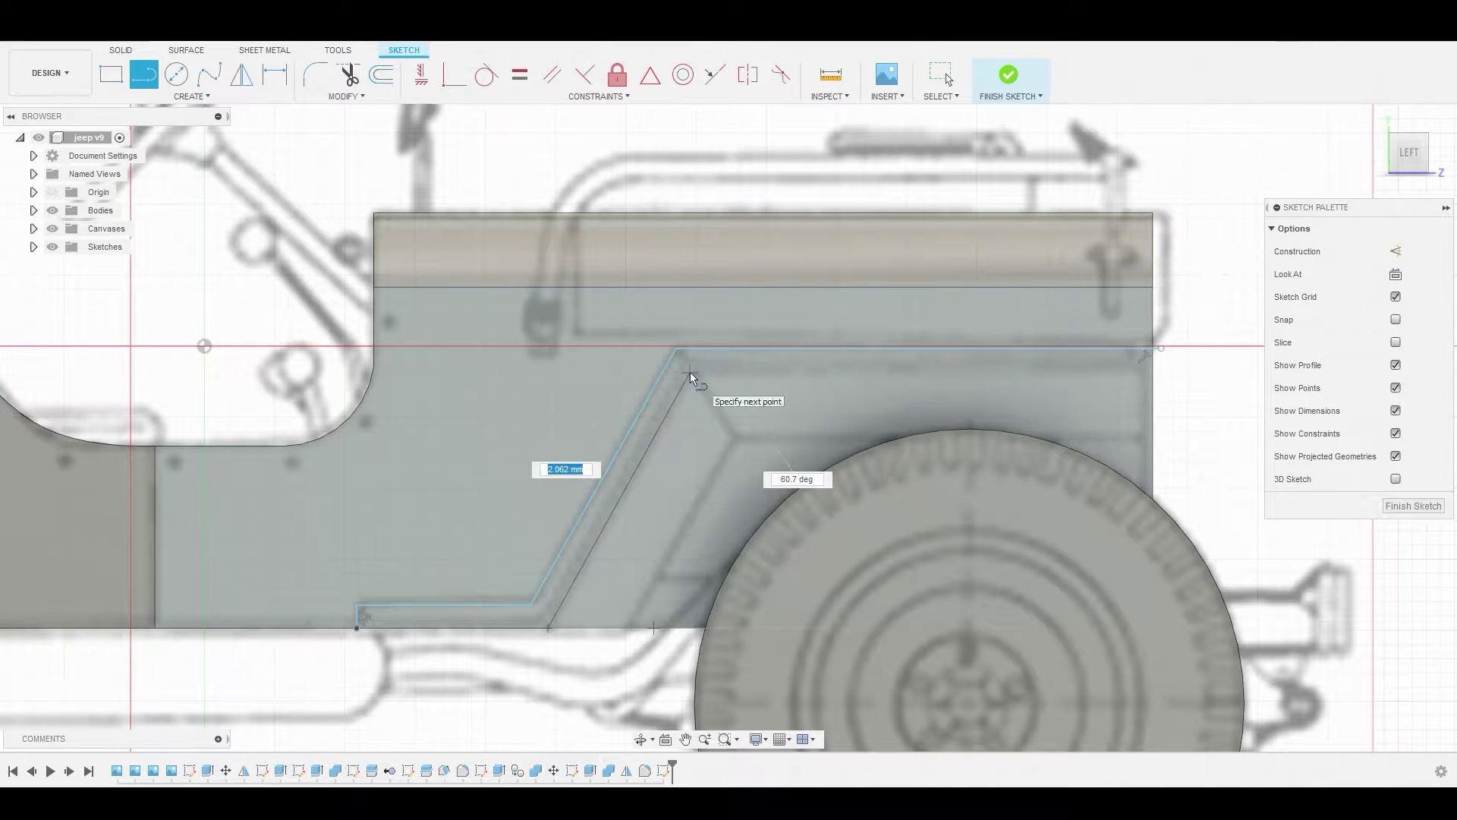
left_click(689, 371)
left_click(1161, 372)
right_click(1203, 336)
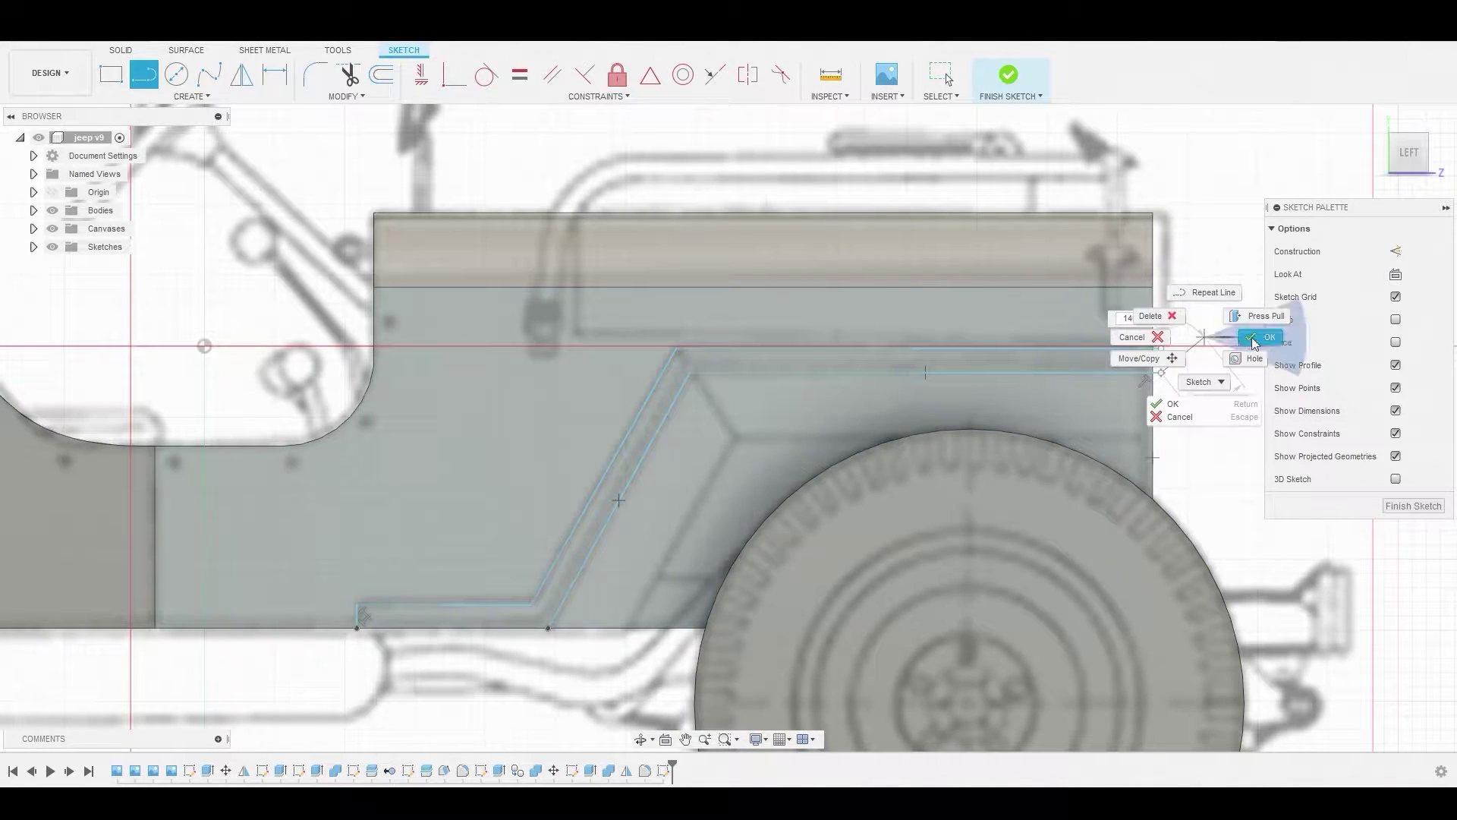
left_click(1254, 338)
- Extrude the fender strip profile about 1.505 mm outward from the side panel as a new body
left_click(941, 365)
right_click(941, 365)
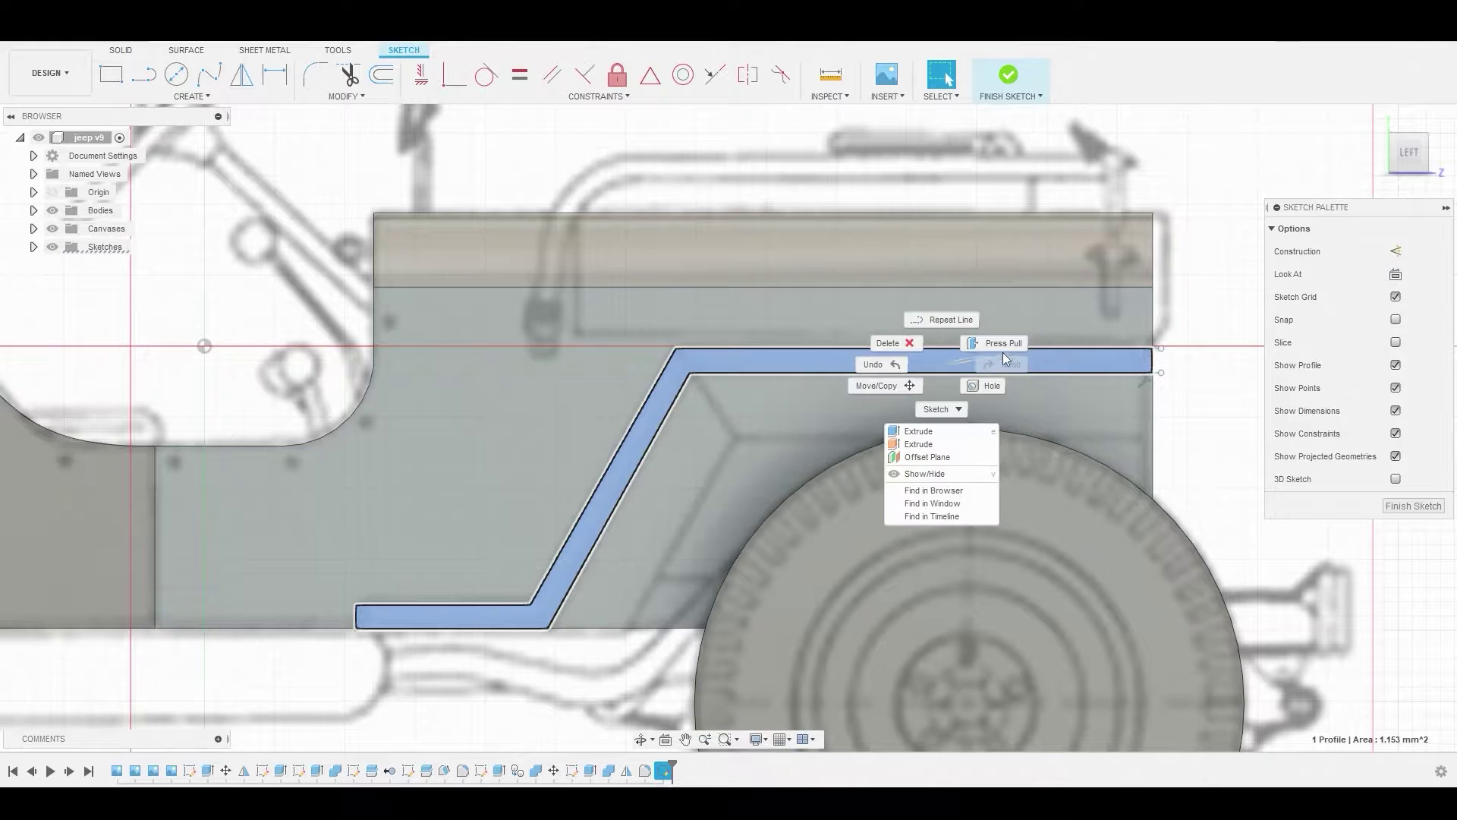
left_click(999, 347)
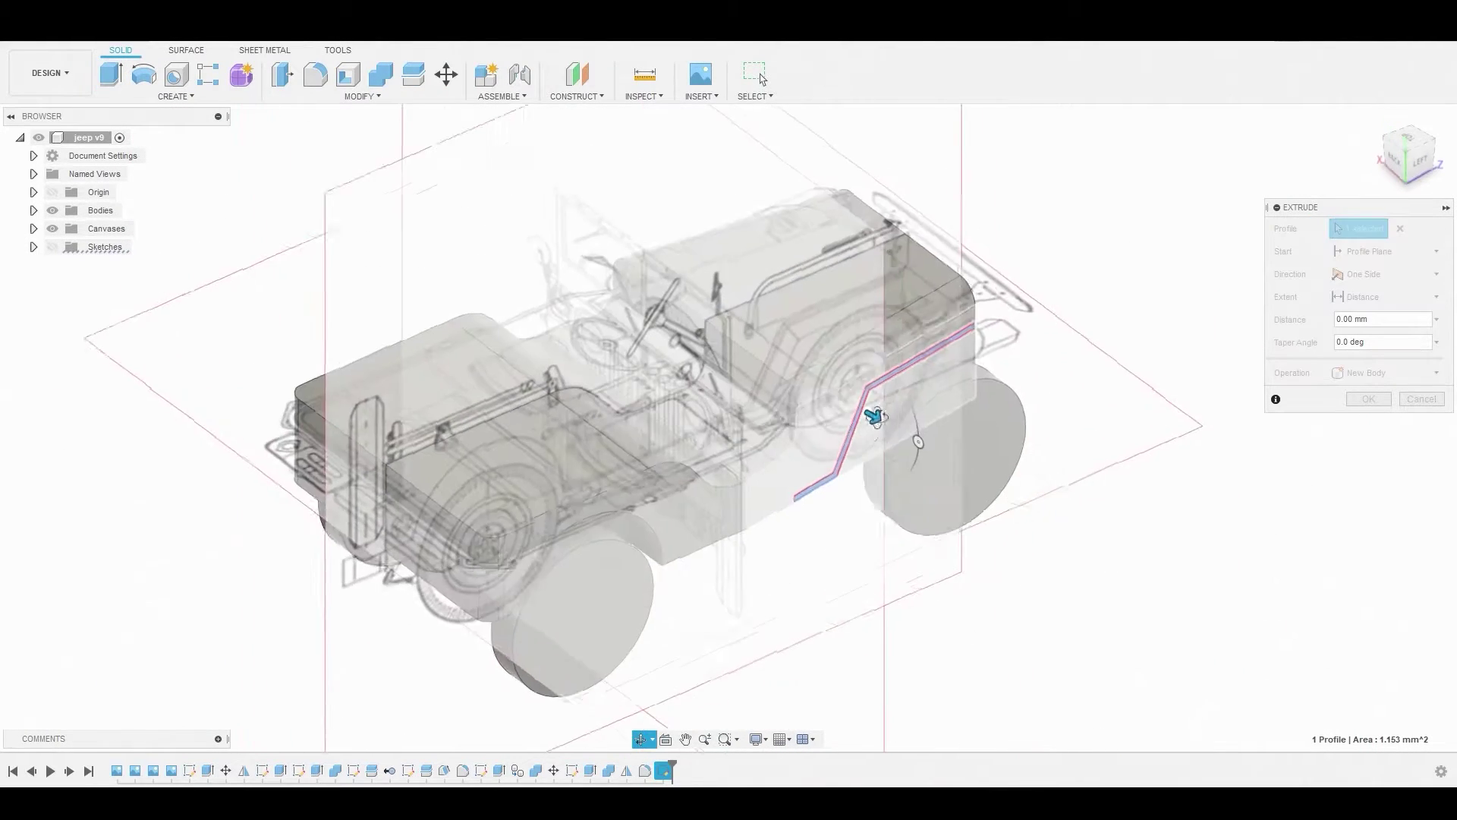
middle_click_drag(877, 417, 890, 394, "shift")
left_click_drag(870, 375, 938, 401)
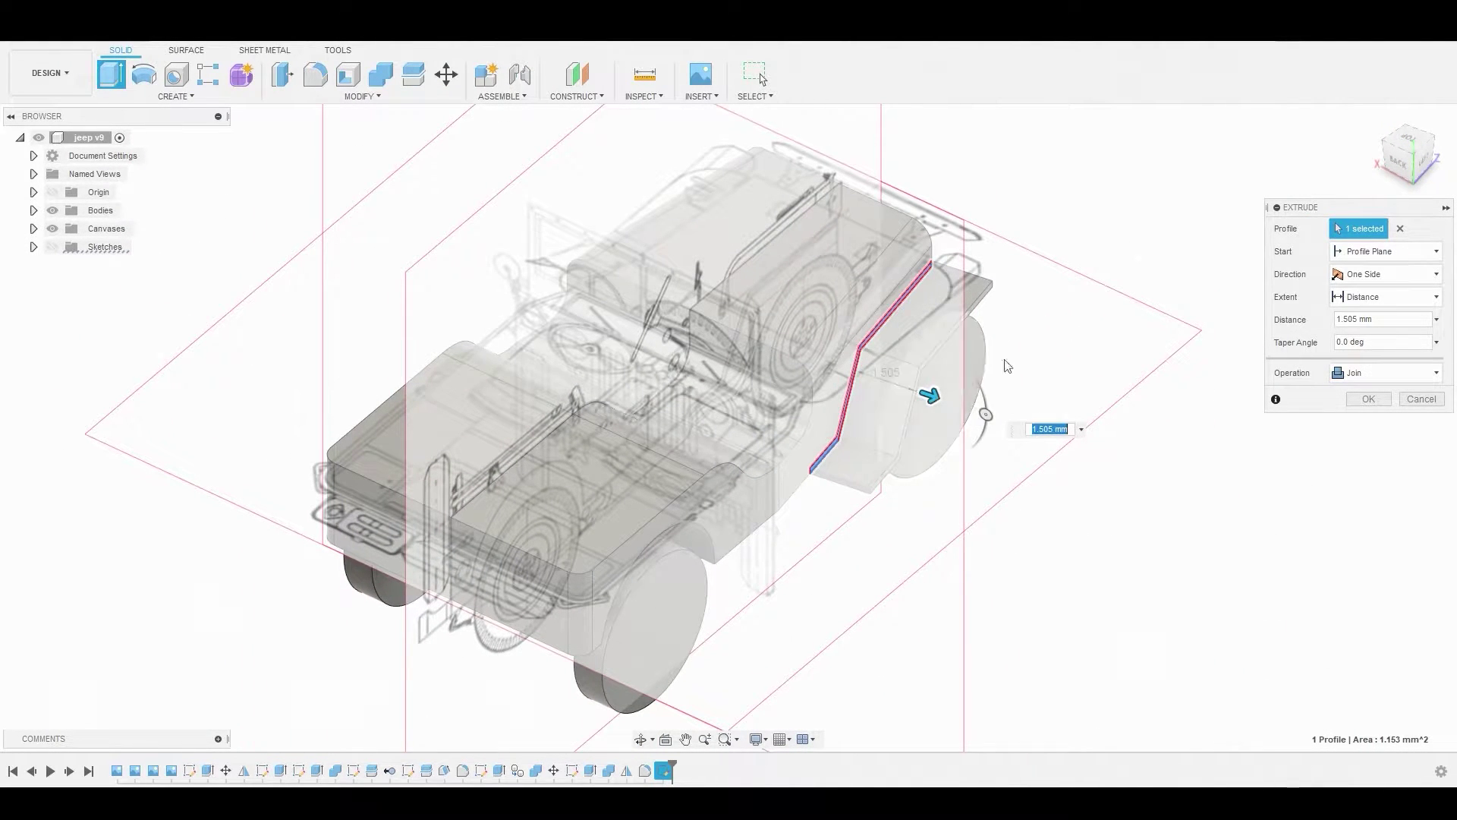
left_click(1385, 373)
left_click(1366, 443)
left_click(1374, 400)
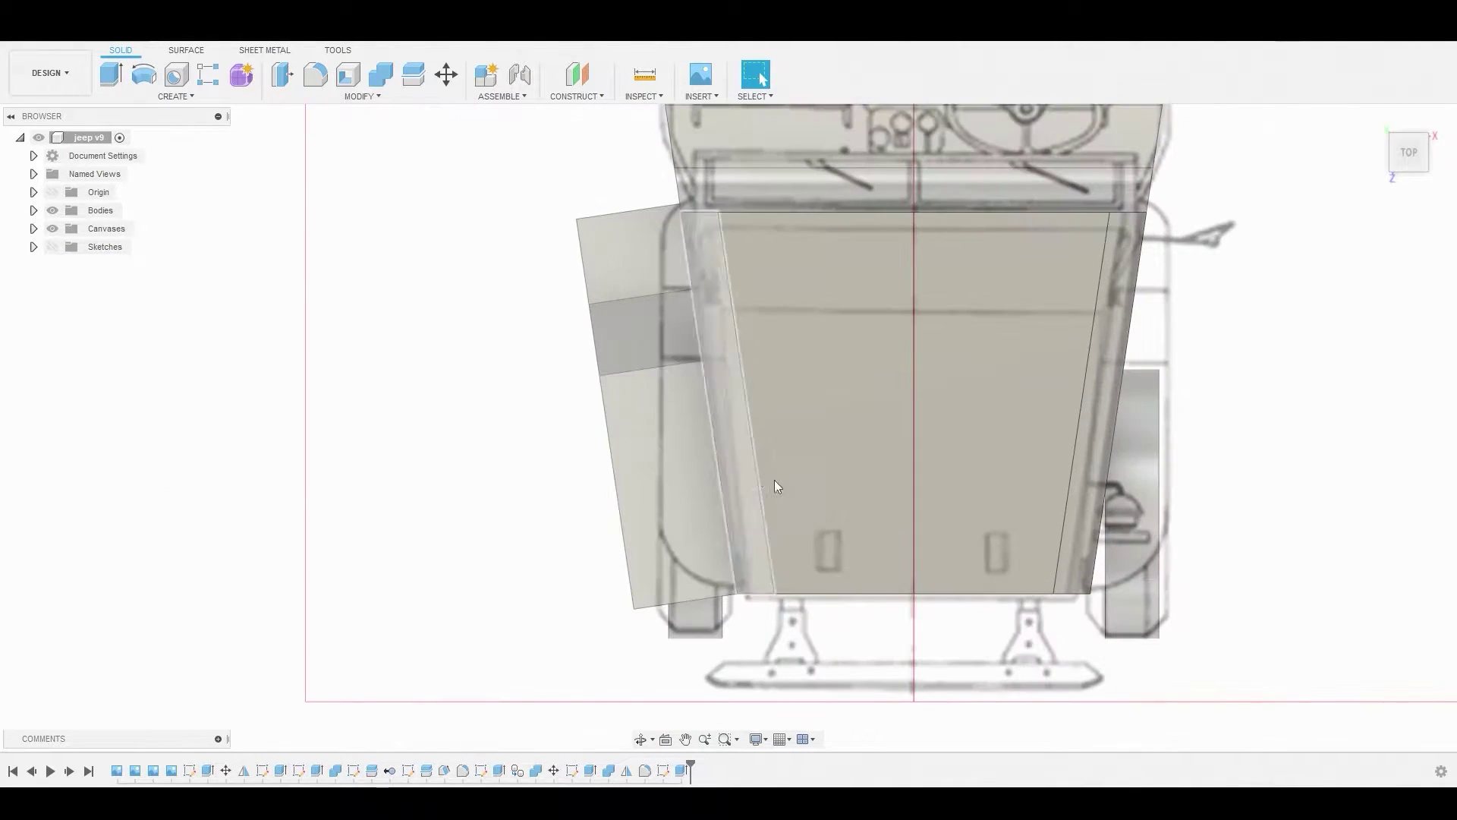
- Create a sketch on the fender's flat top face and trace its rounded front corner with a three-point arc
left_click(673, 490)
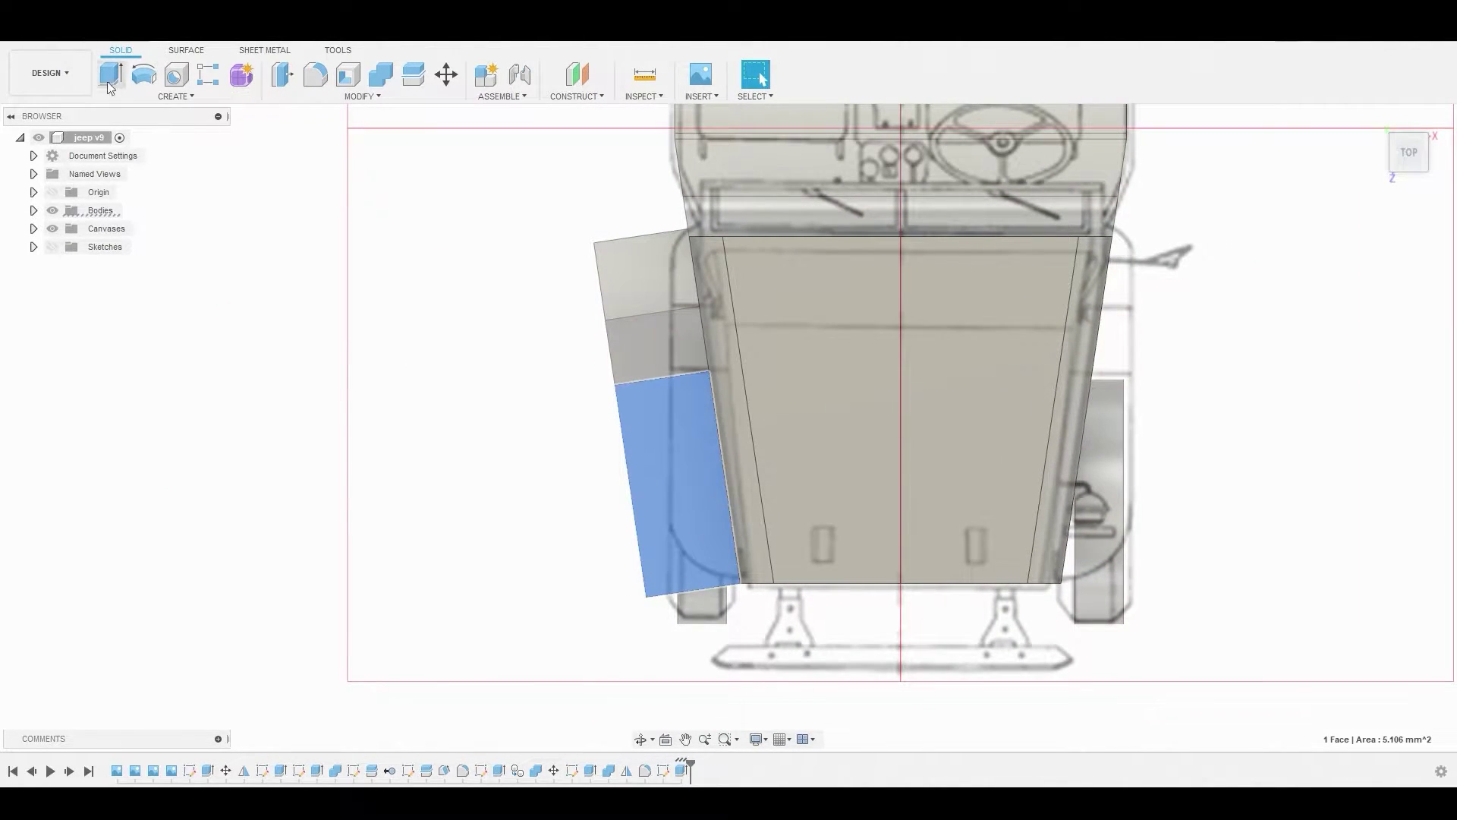
left_click(152, 95)
left_click(140, 134)
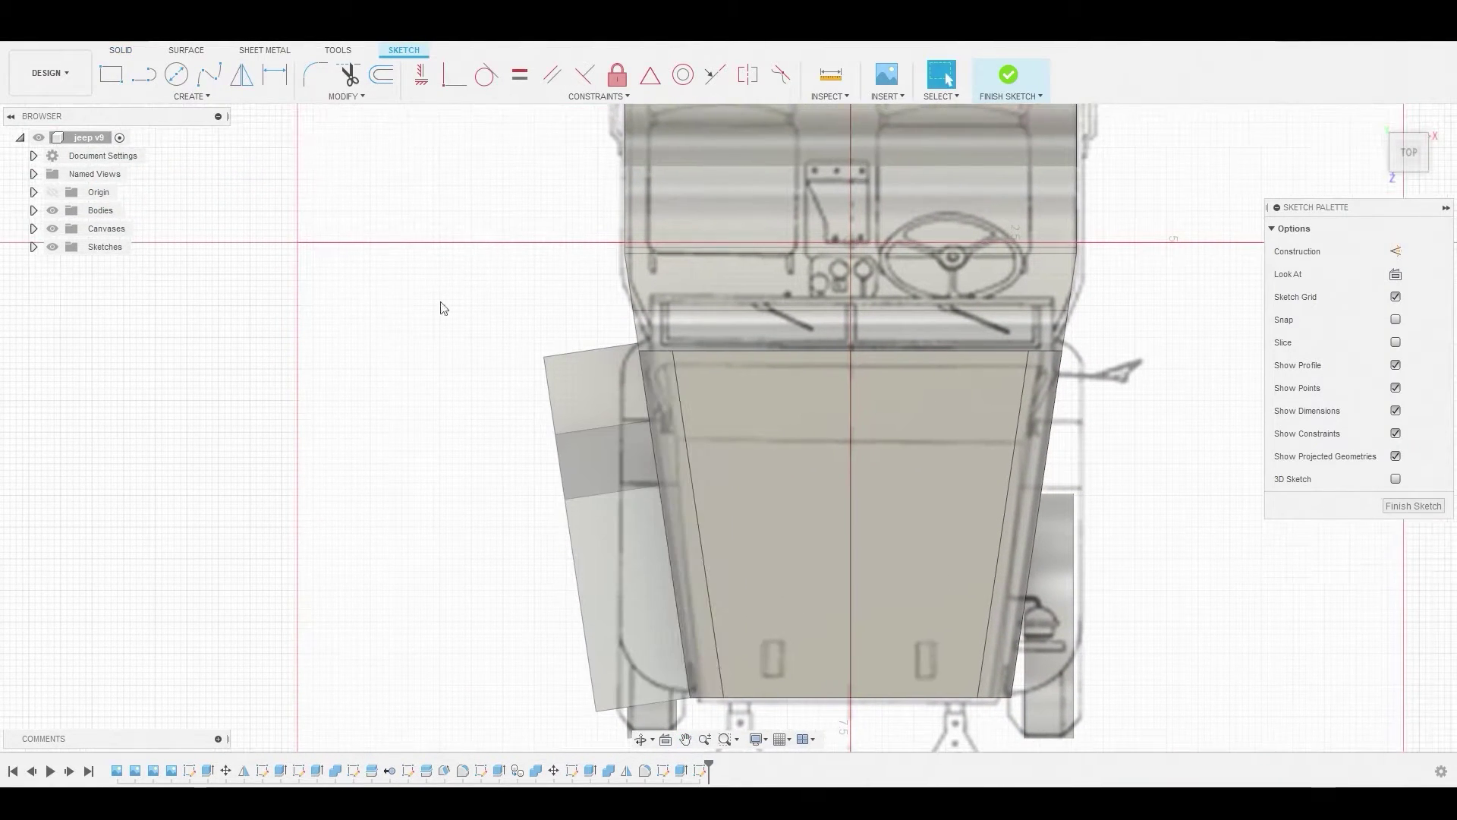
left_click(167, 97)
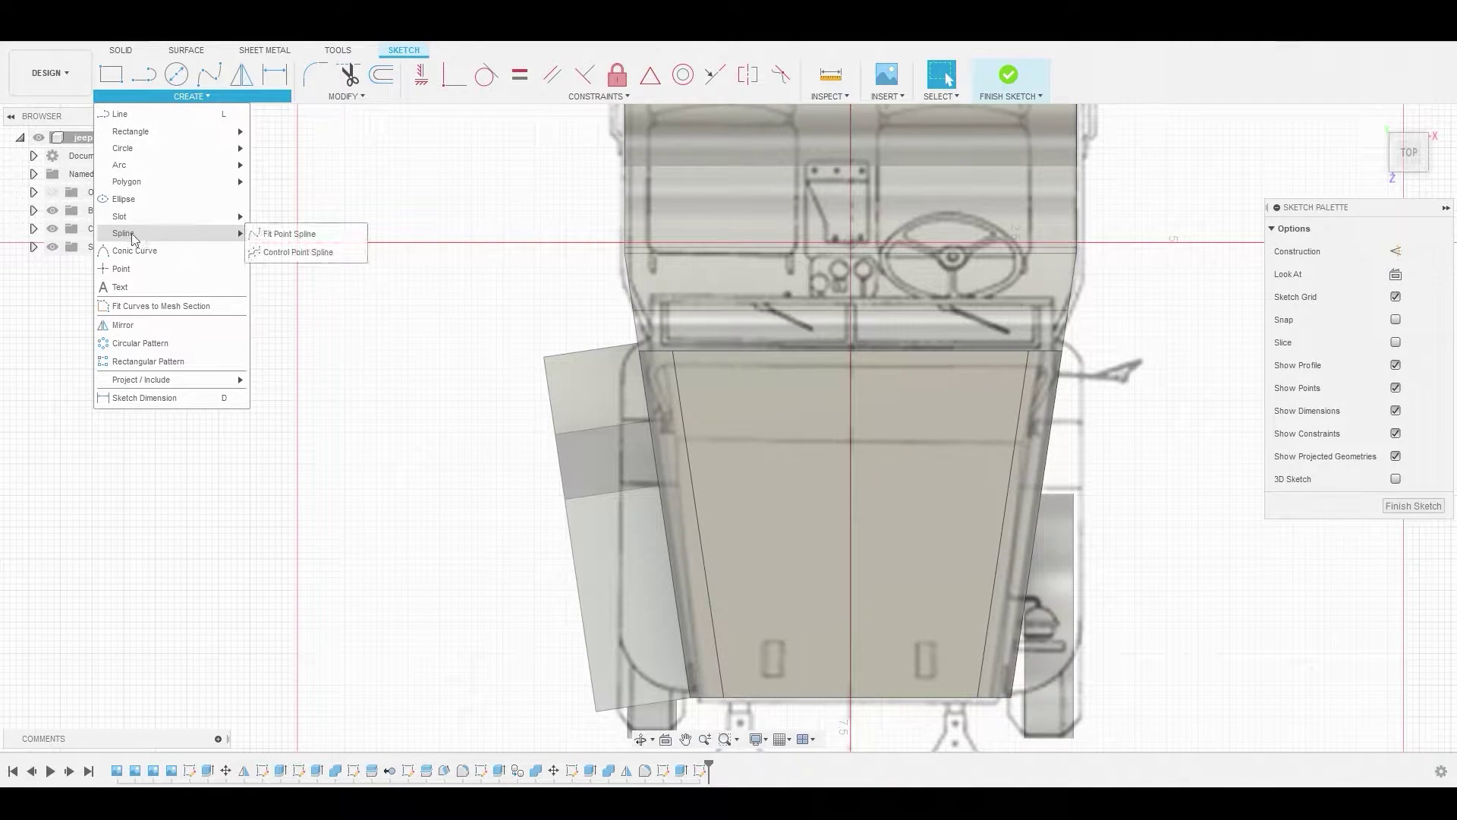
mouse_move(151, 164)
left_click(293, 165)
scroll(698, 698, "up", 5)
left_click(698, 698)
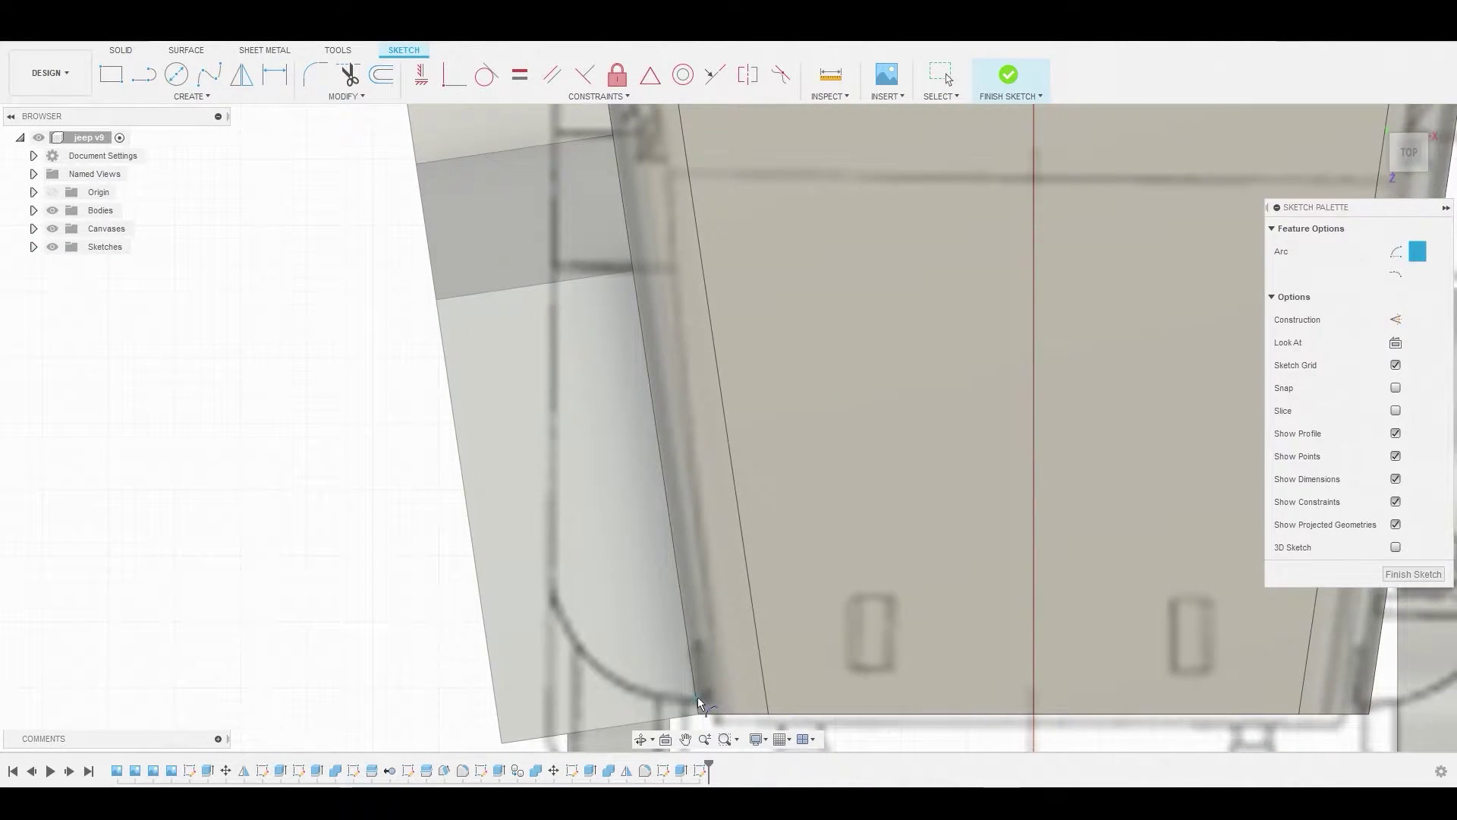
left_click(550, 597)
left_click(569, 636)
- Draw a straight line along the fender's outer edge from the front arc to the start of the rear corner curve
left_click(143, 75)
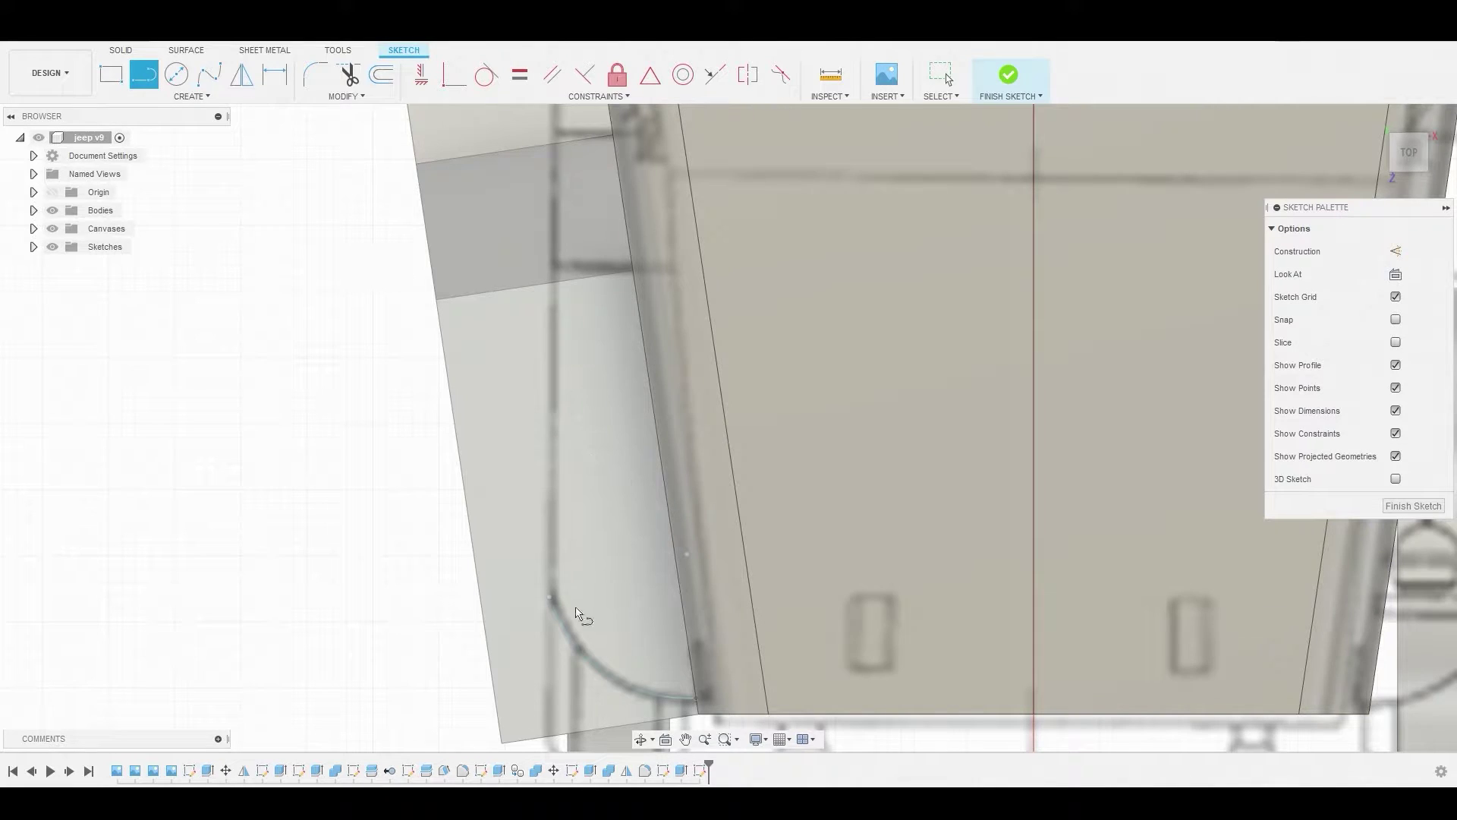
left_click(550, 597)
middle_click_drag(549, 210, 550, 420)
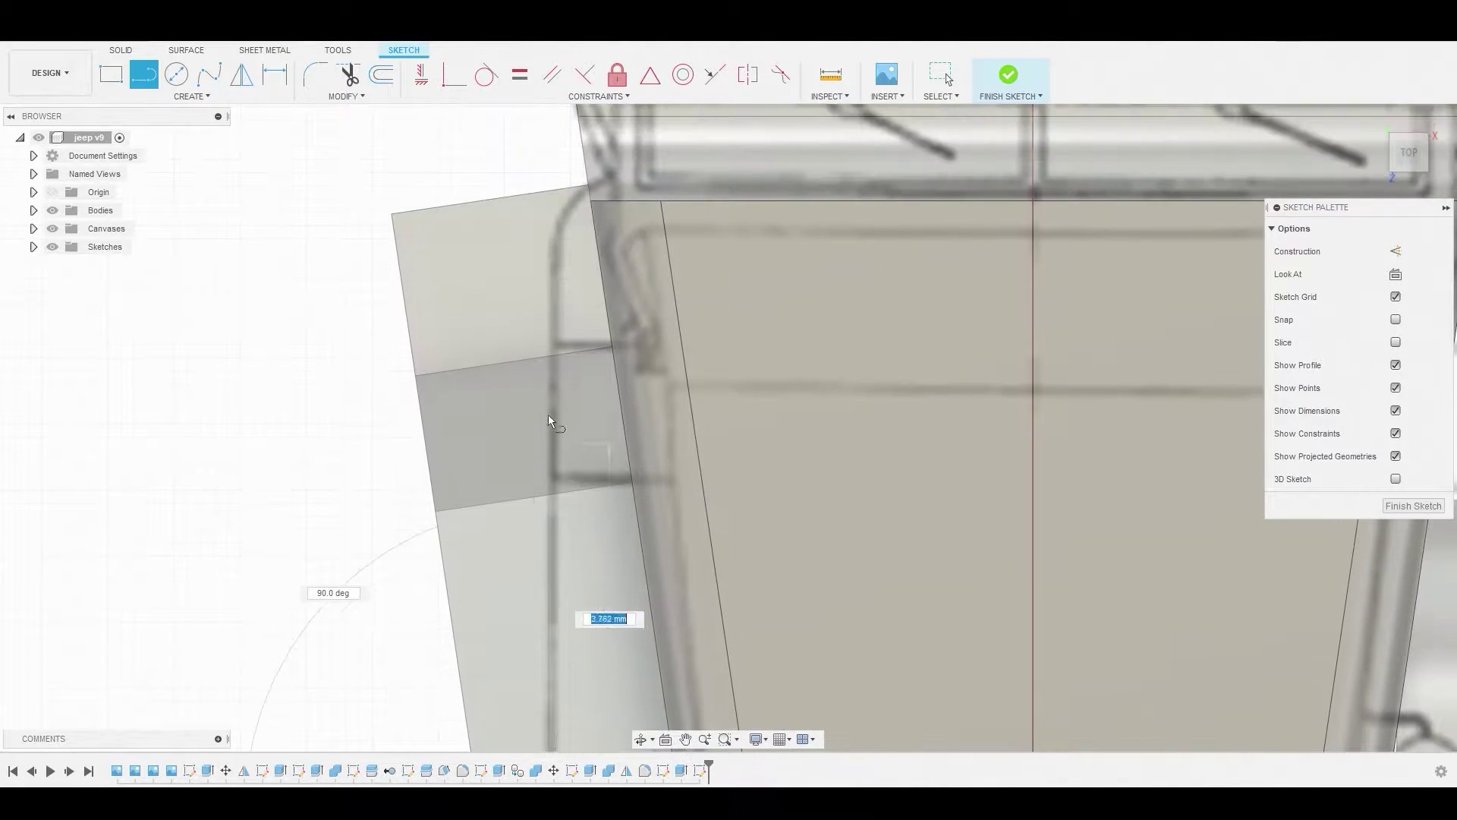
scroll(554, 240, "up", 3)
left_click(556, 240)
right_click(552, 240)
left_click(513, 194)
left_click(214, 97)
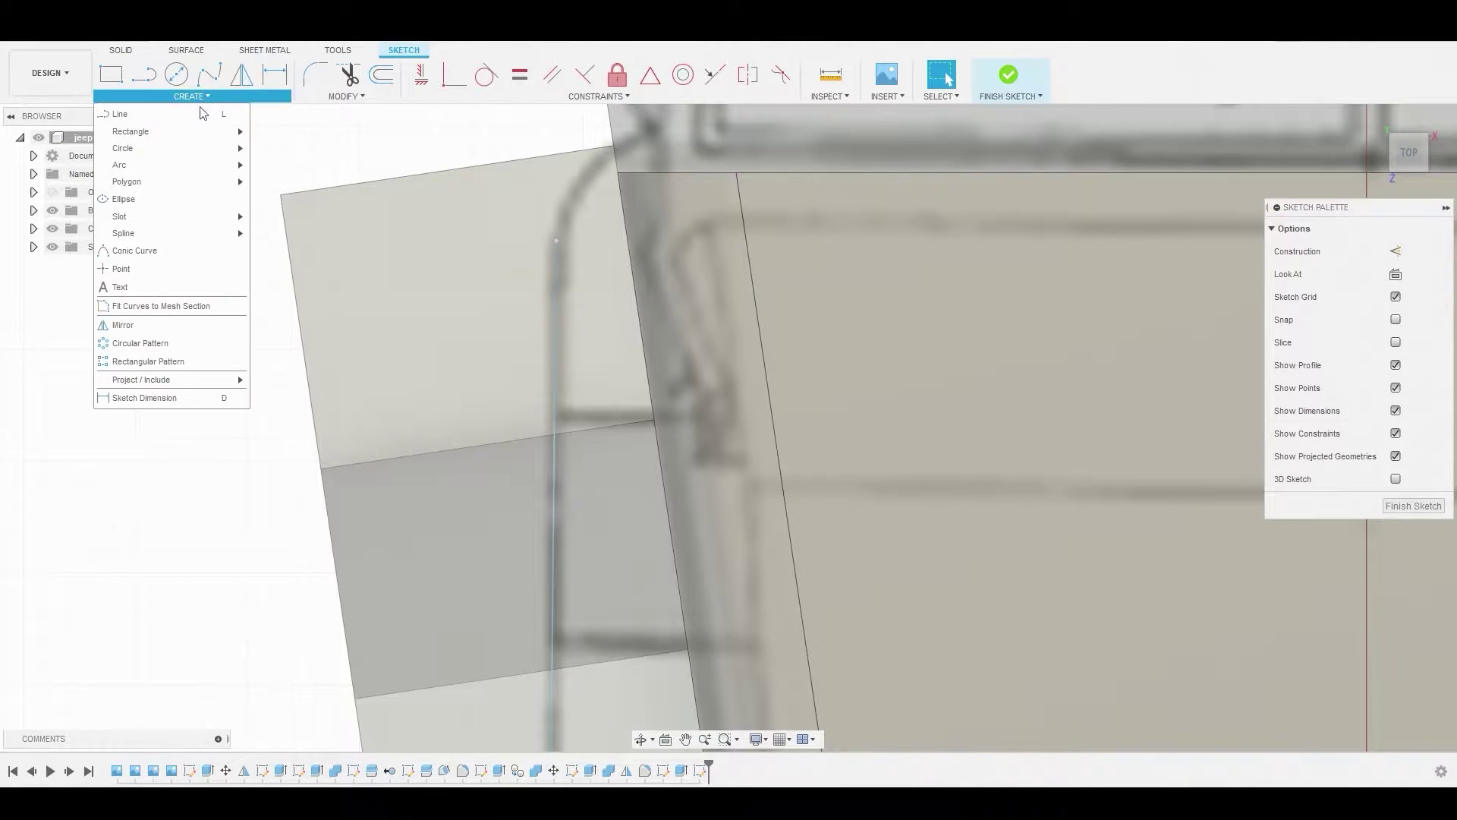
mouse_move(155, 163)
left_click(283, 162)
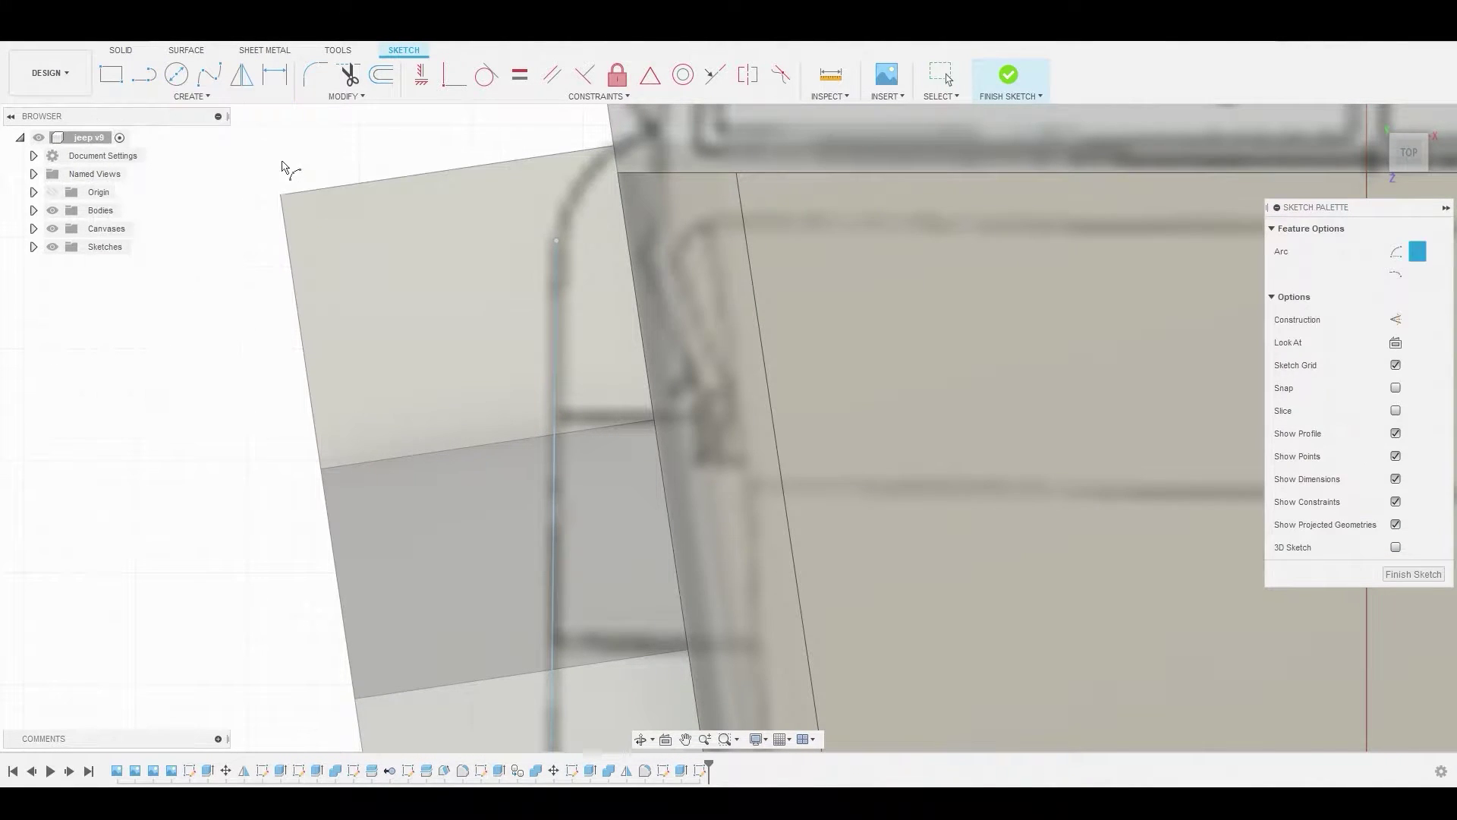
left_click(555, 239)
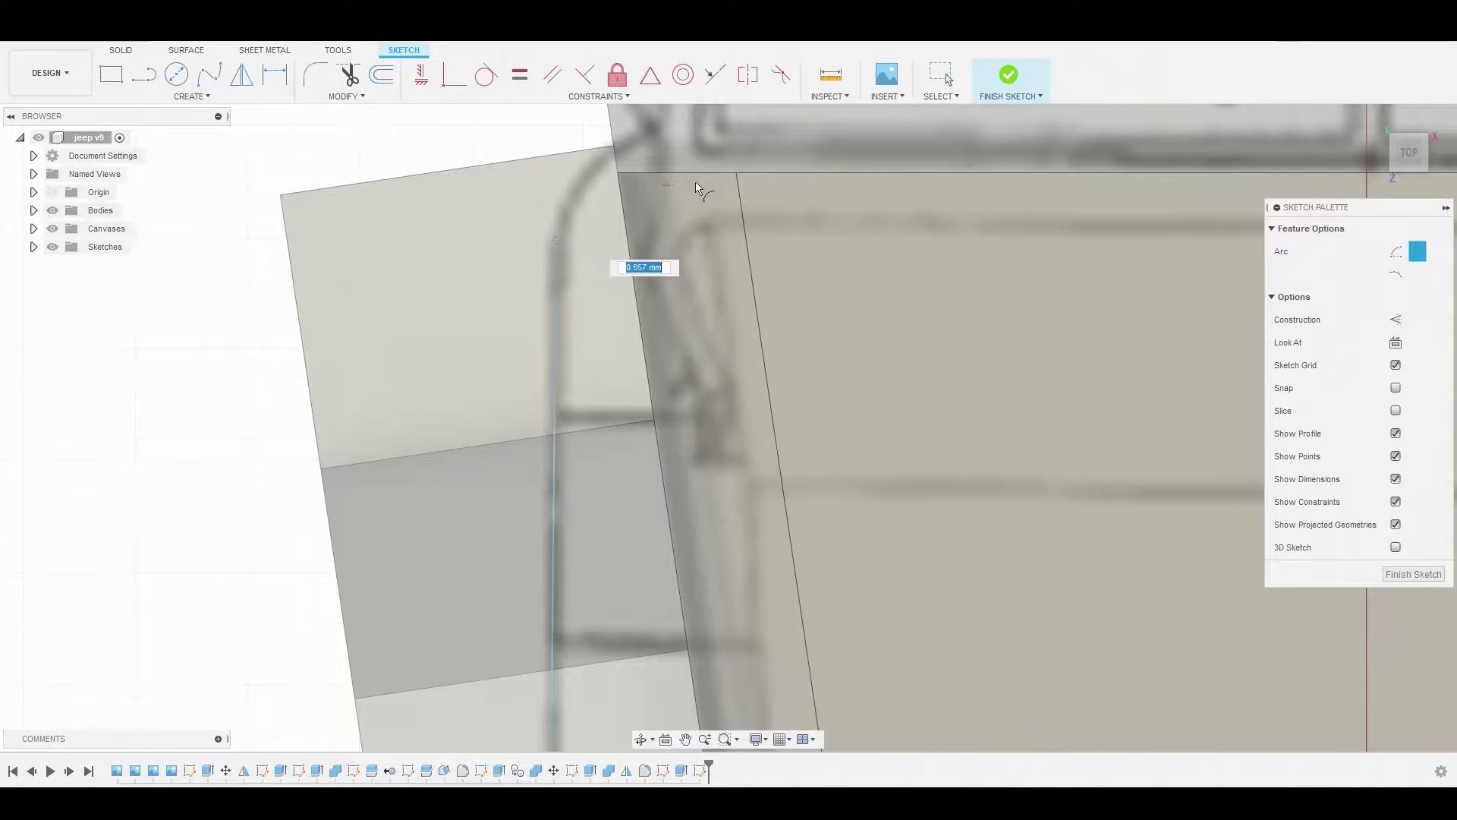
right_click(495, 228)
left_click(541, 233)
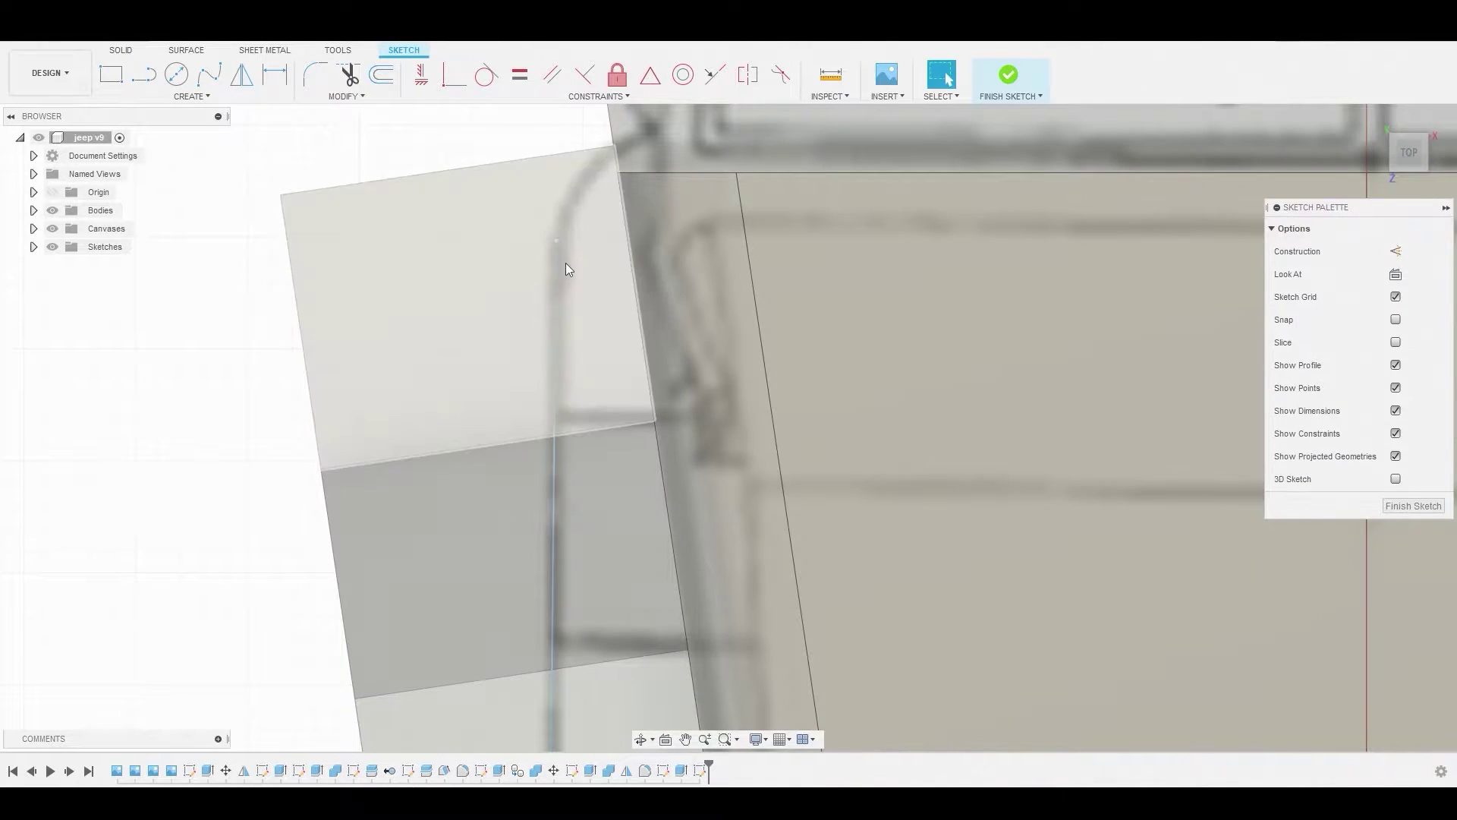
- Trace the fender's rounded rear corner with a three-point arc from the outer line to the body side and finish the sketch
scroll(566, 266, "down", 3)
right_click(345, 219)
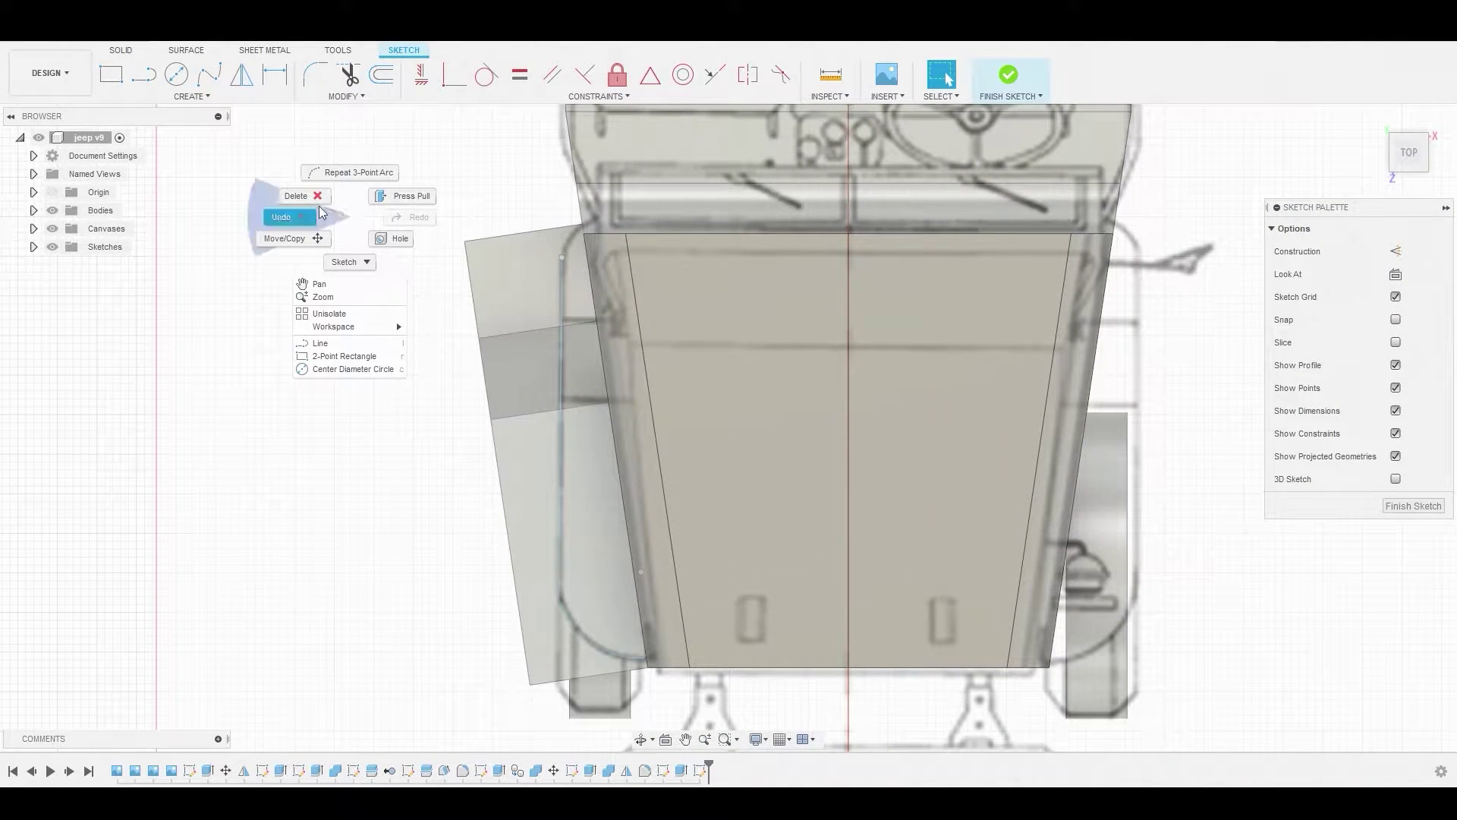
left_click(325, 177)
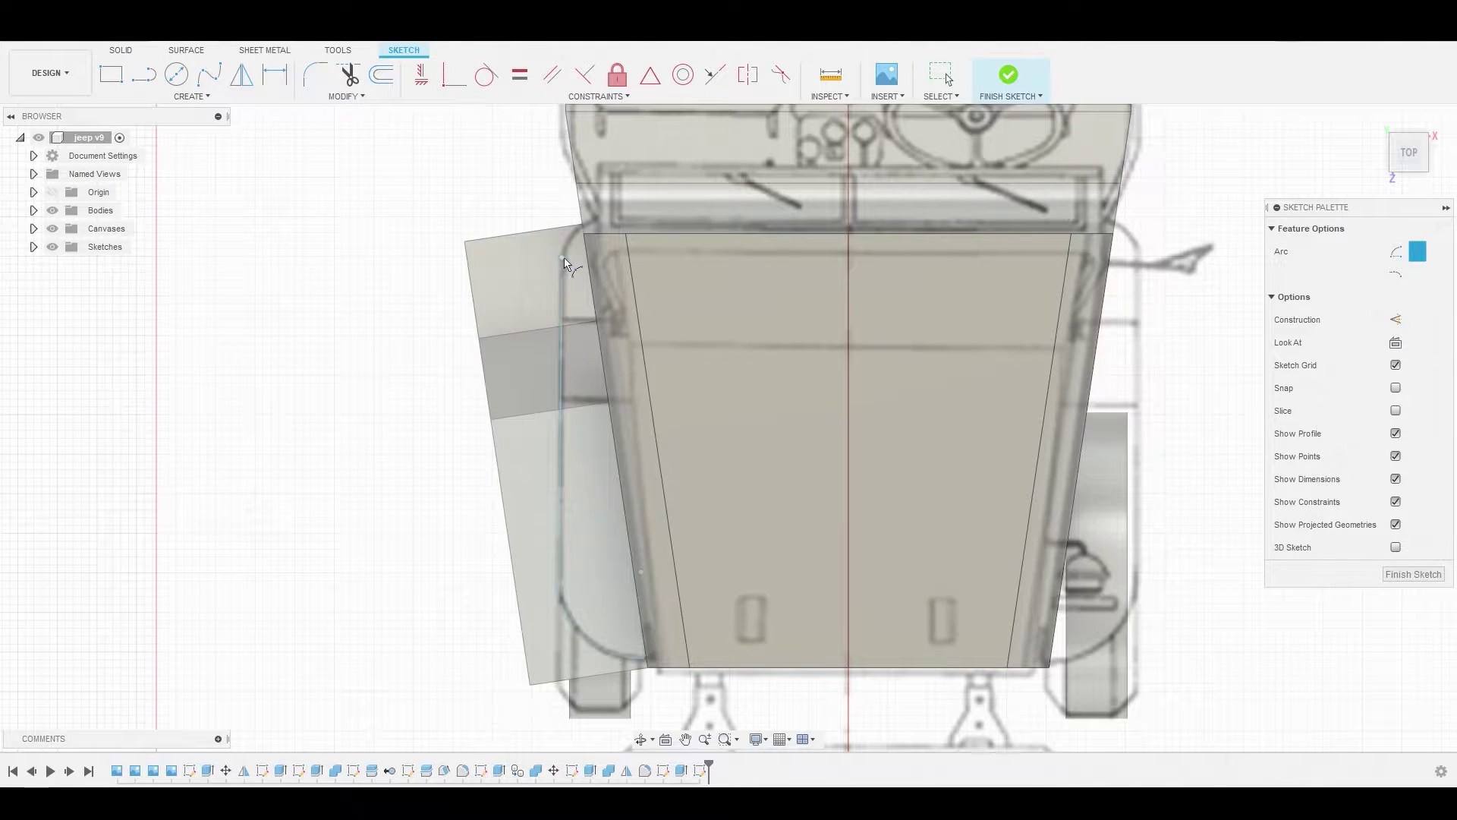
left_click(562, 258)
right_click(500, 212)
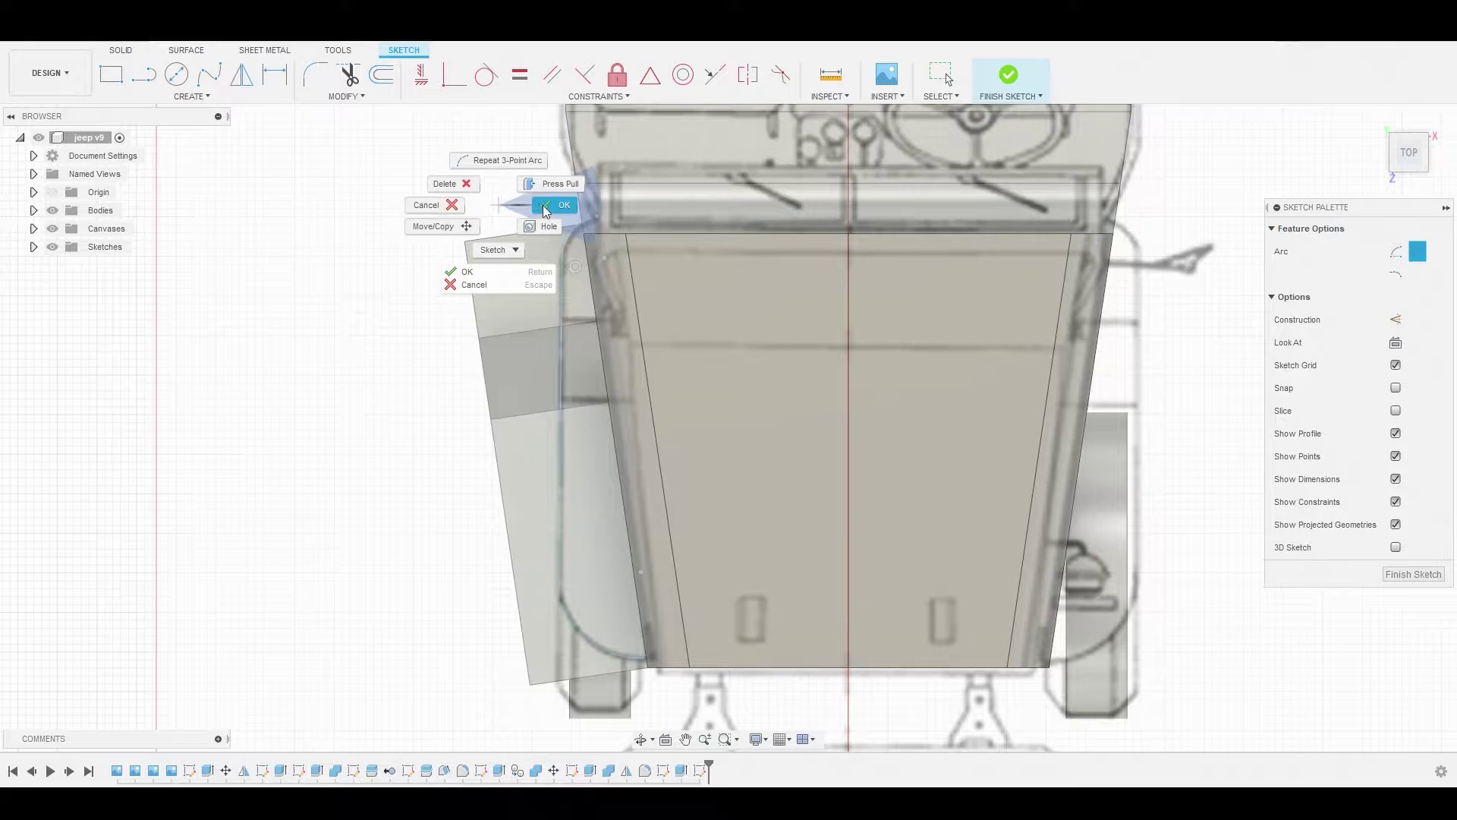
left_click(550, 212)
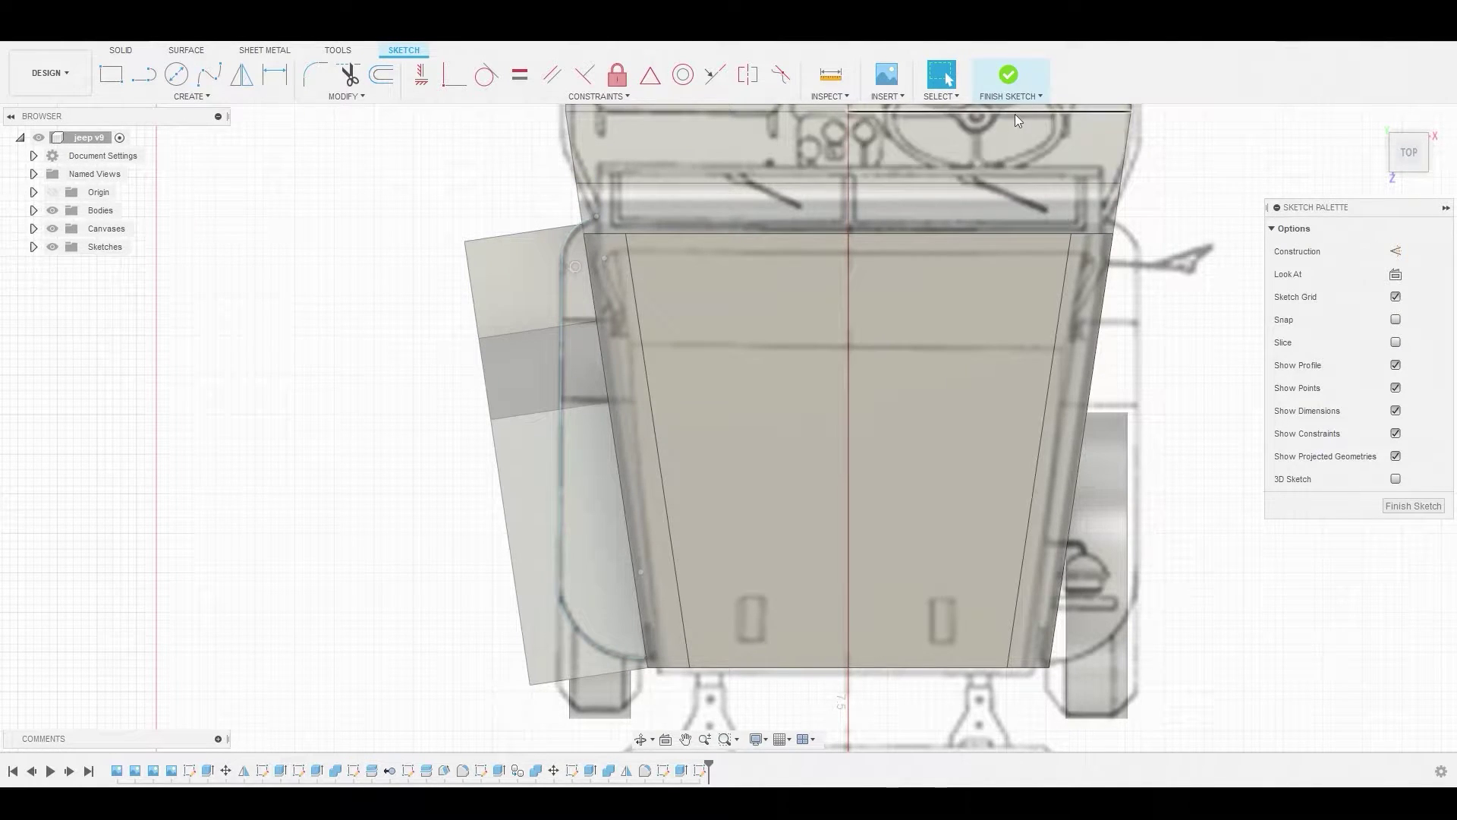
left_click(1013, 74)
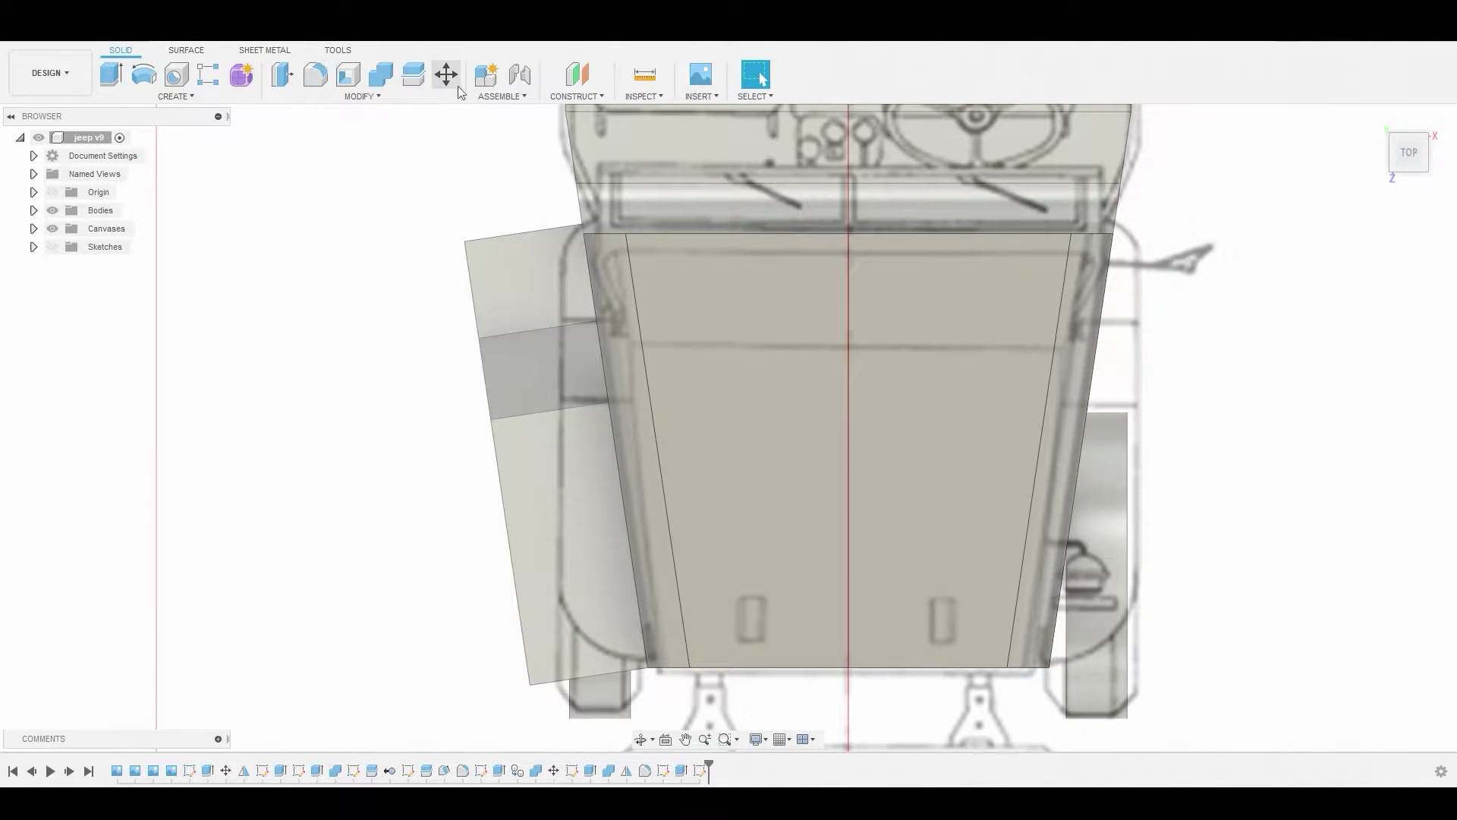
- Split the fender body using the sketched rounded outline as the splitting tool, with the splitting tool extended
left_click(363, 96)
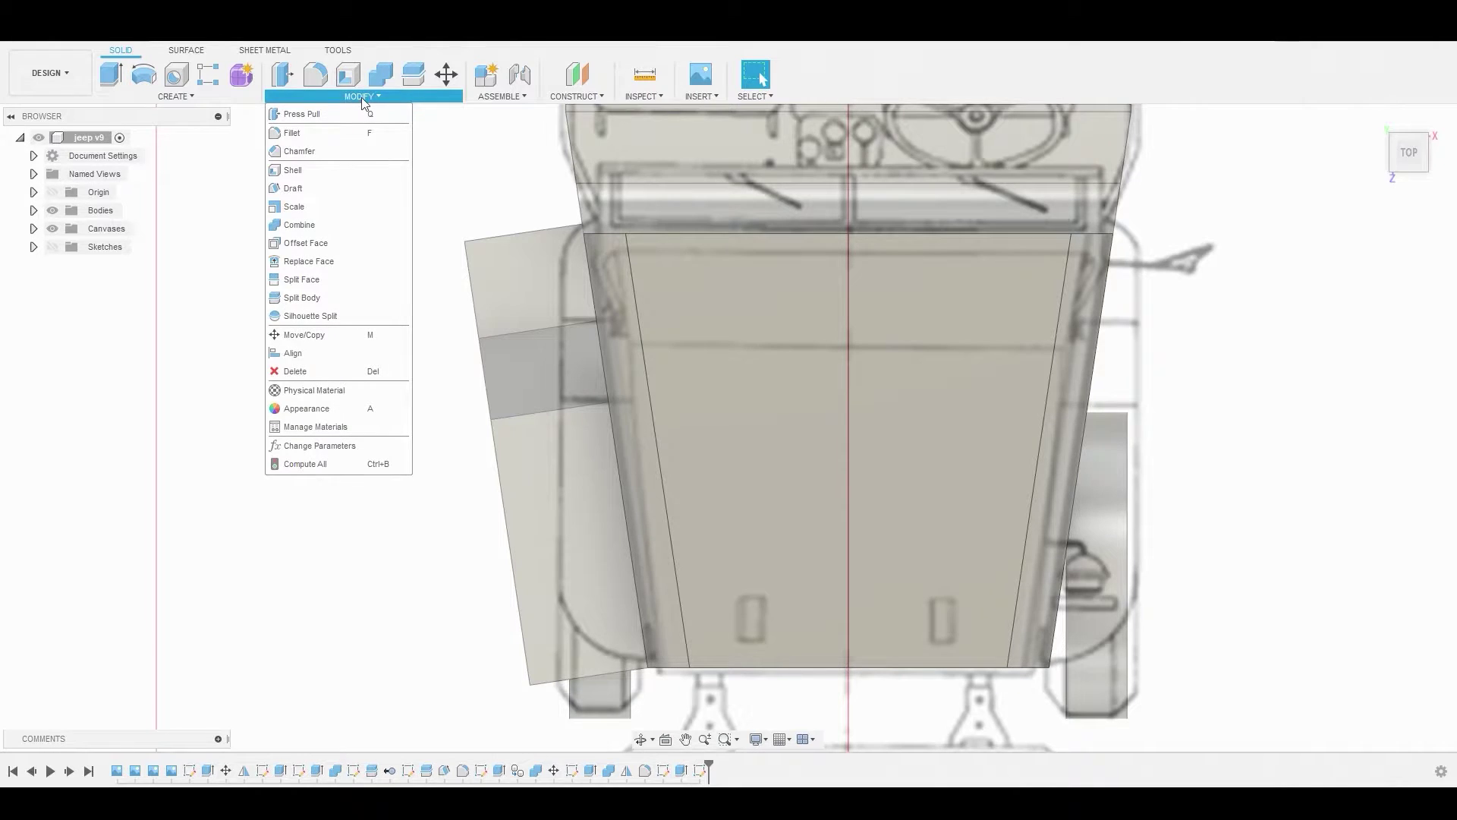
left_click(320, 298)
left_click(507, 385)
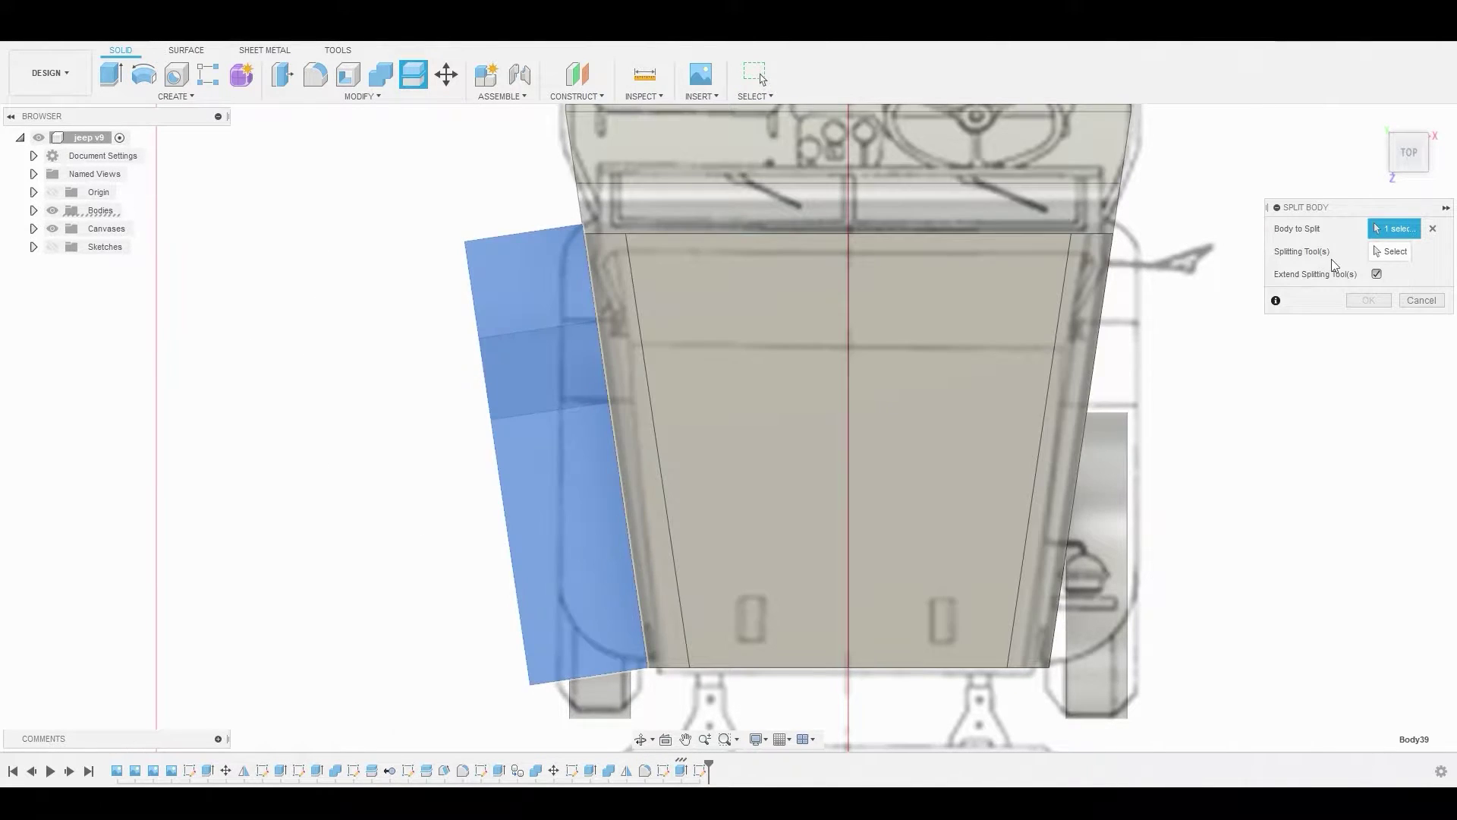
left_click(1389, 252)
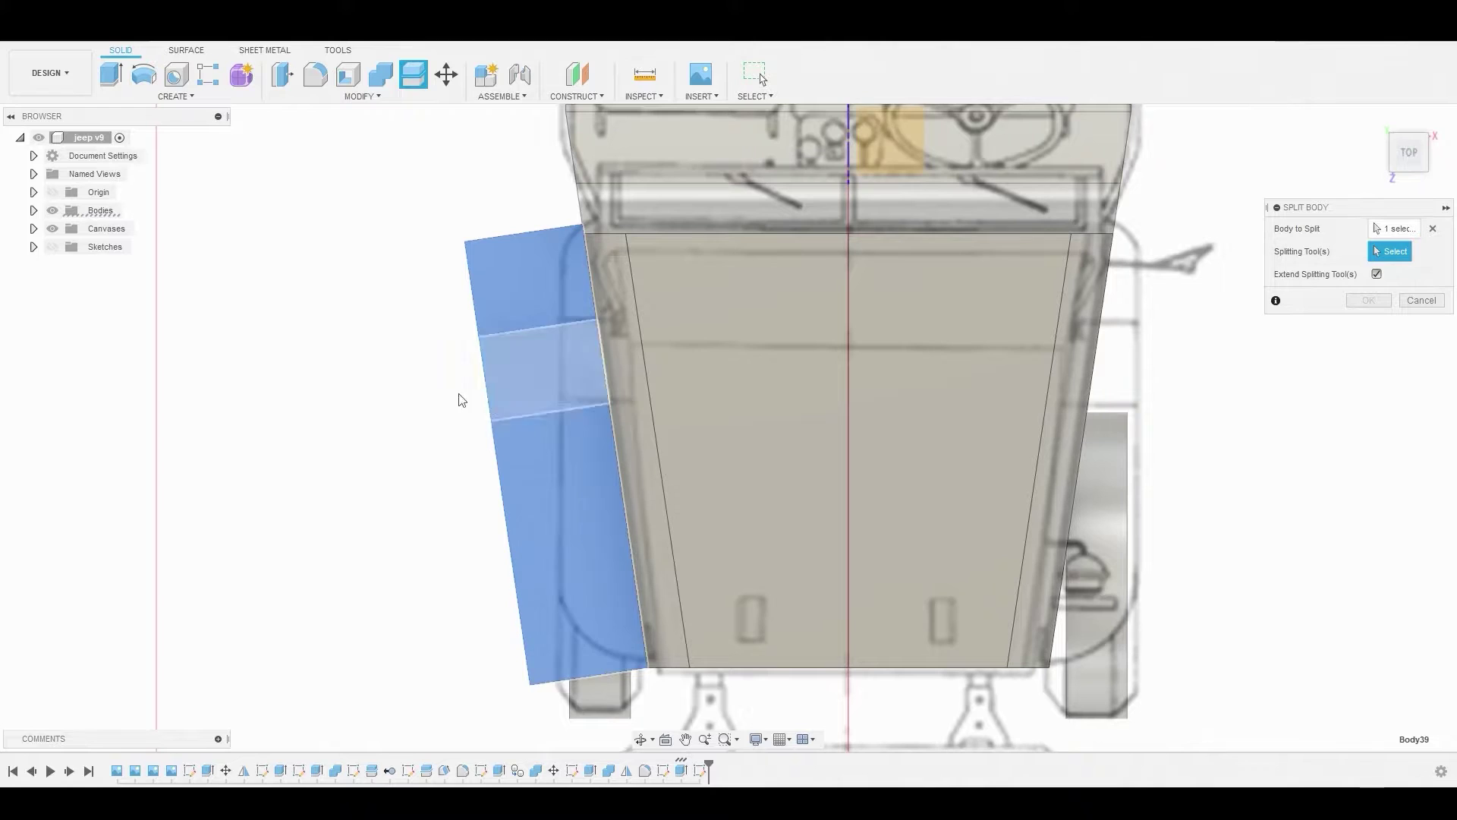
left_click(53, 249)
left_click(563, 390)
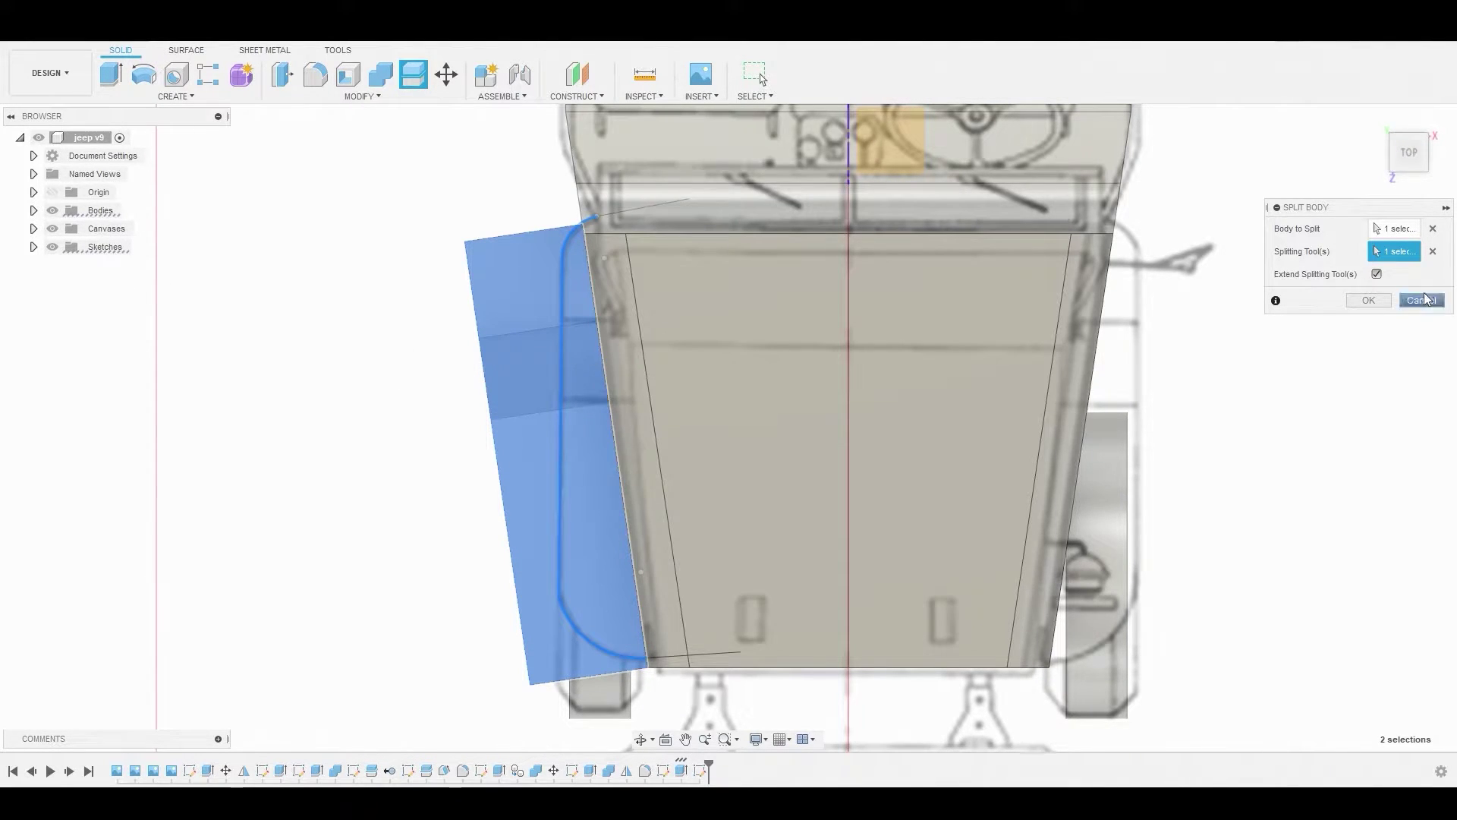
left_click(1366, 299)
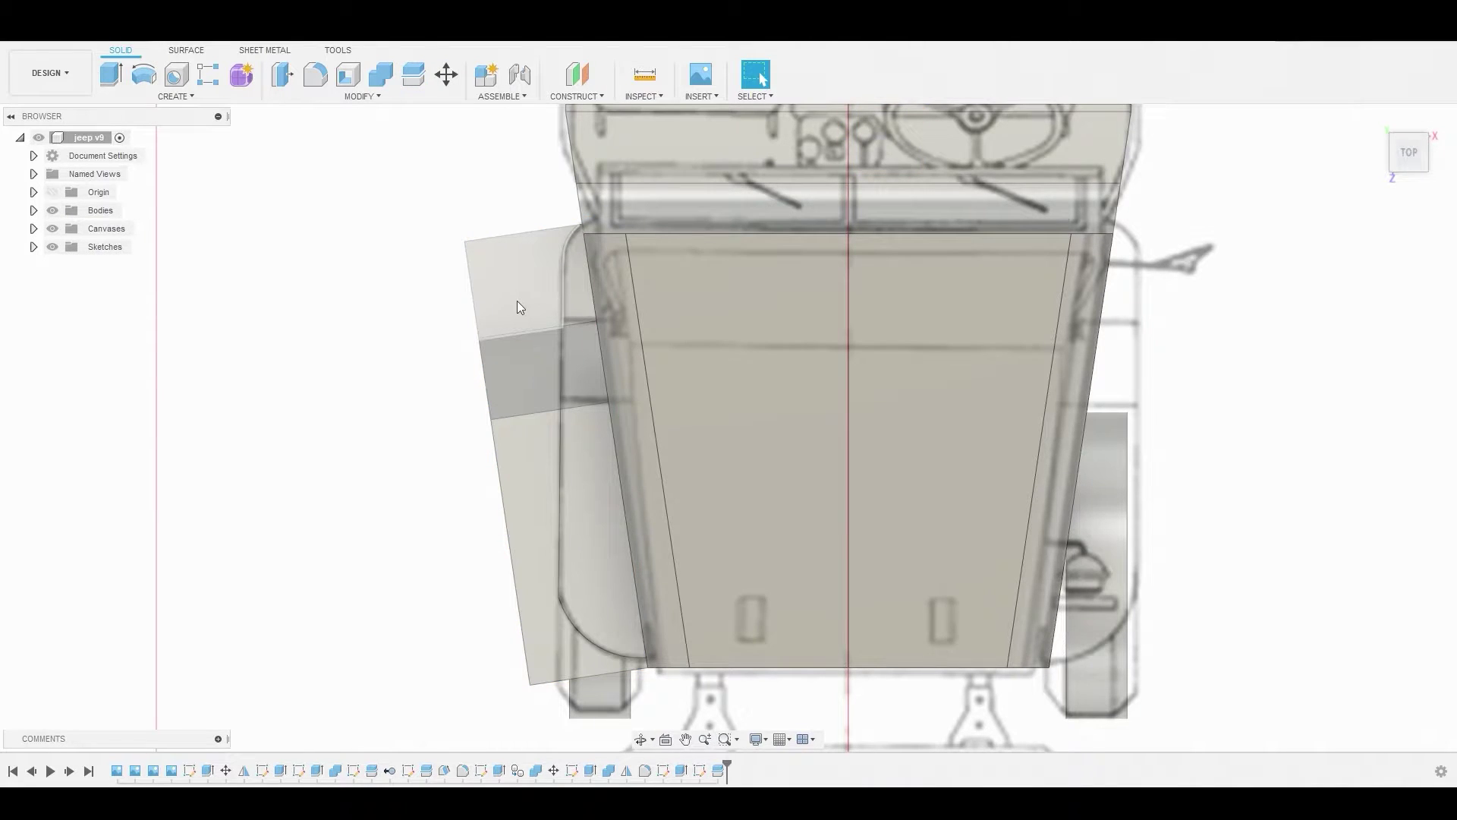
- Remove the leftover outer piece of the split fender and hide the blueprint canvases
left_click(34, 211)
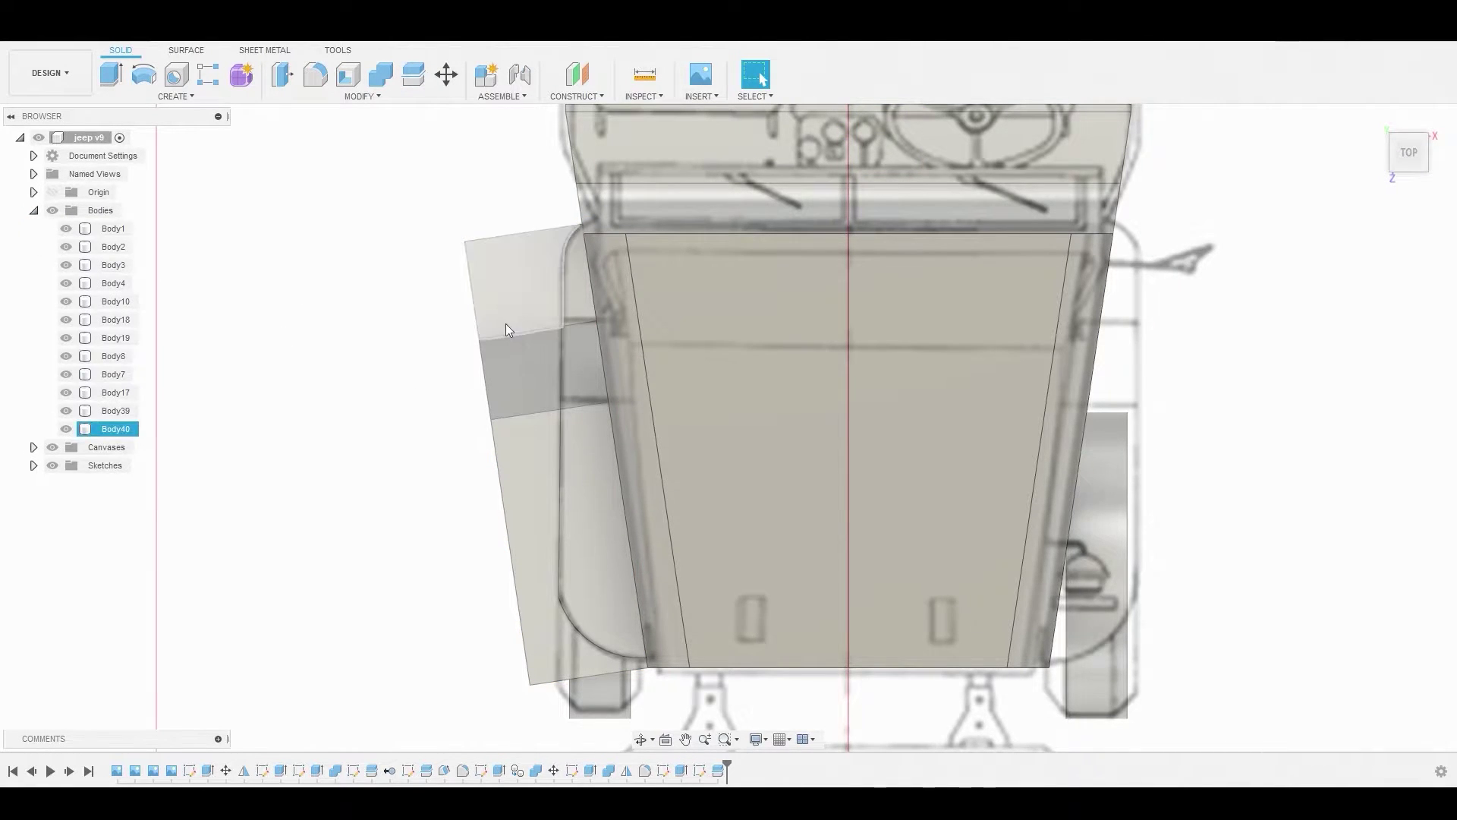
right_click(94, 436)
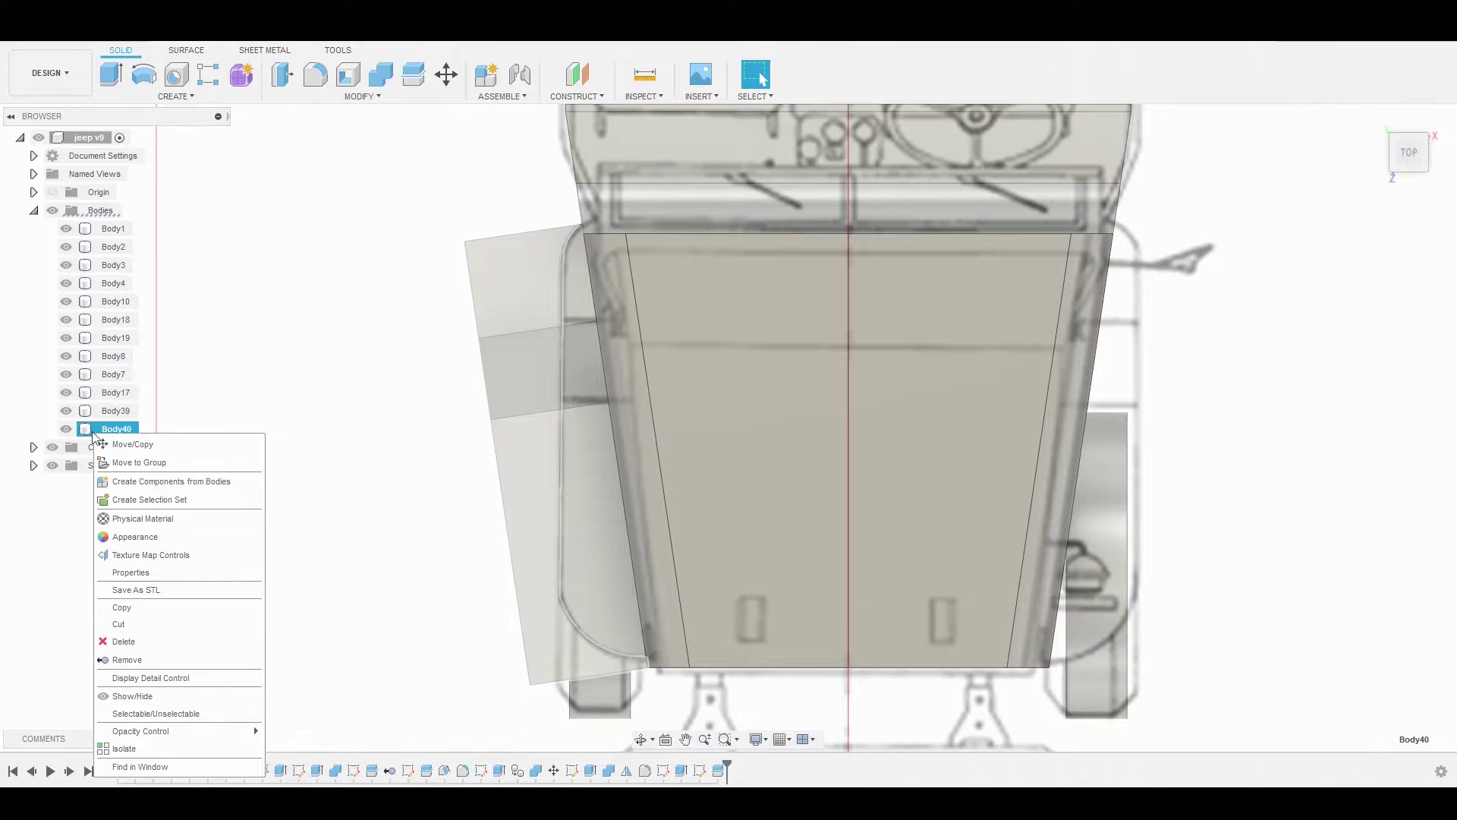
left_click(127, 658)
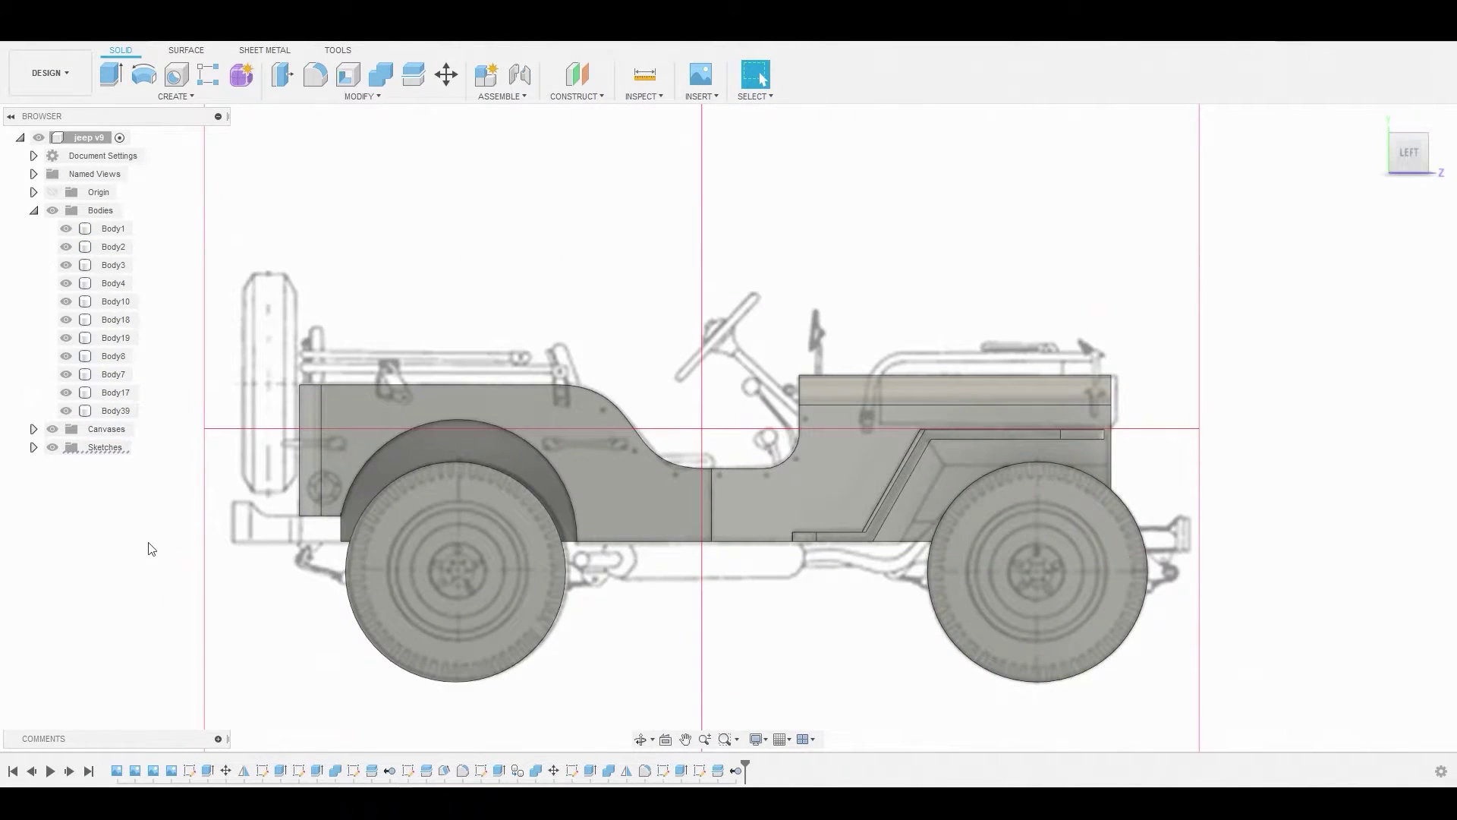
left_click(52, 429)
middle_click_drag(825, 356, 915, 423, "shift")
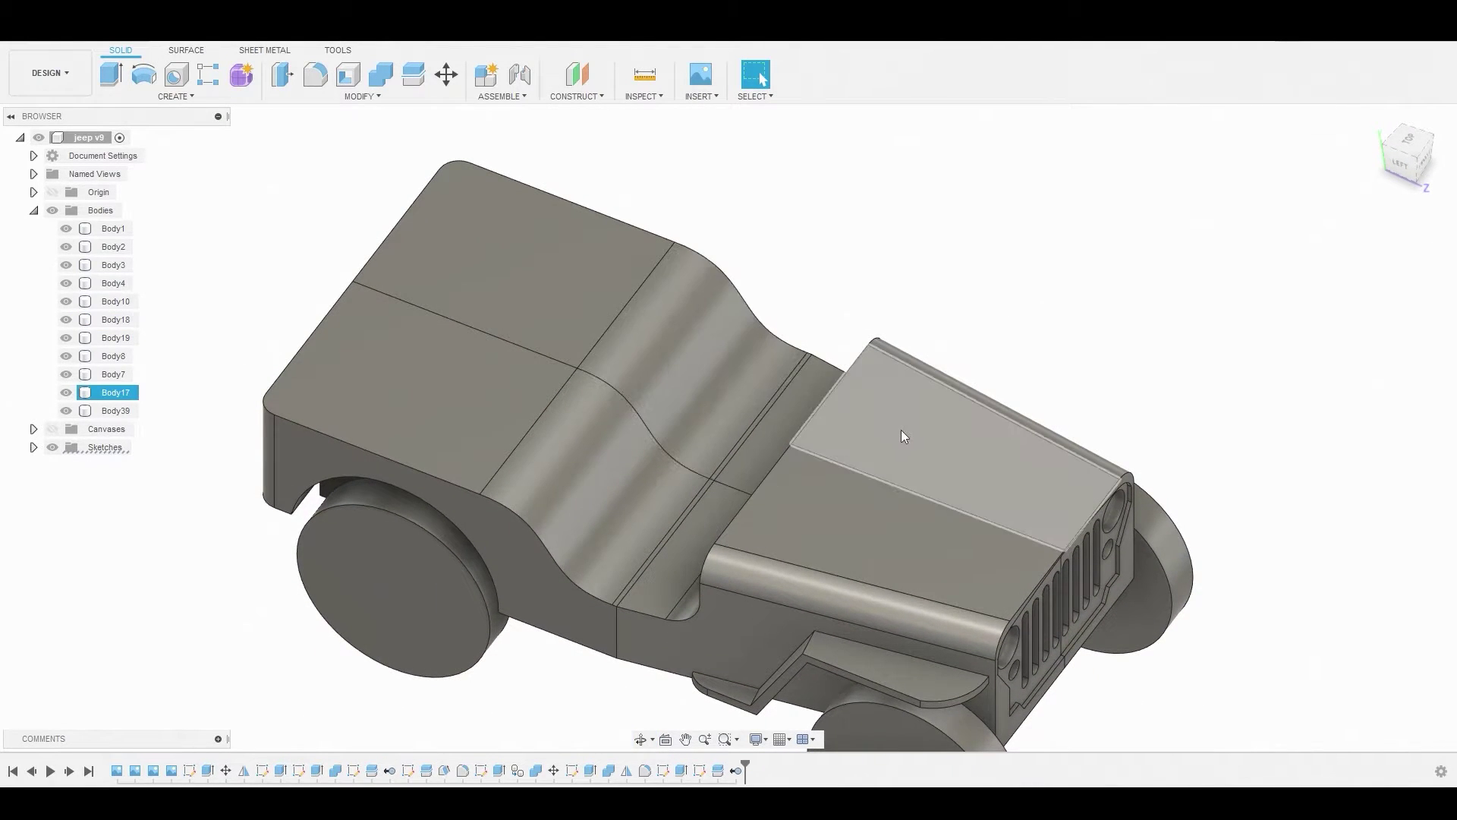
- Remove Body17, Body18 and Body19, which form the far half of the jeep's body
left_click(121, 392)
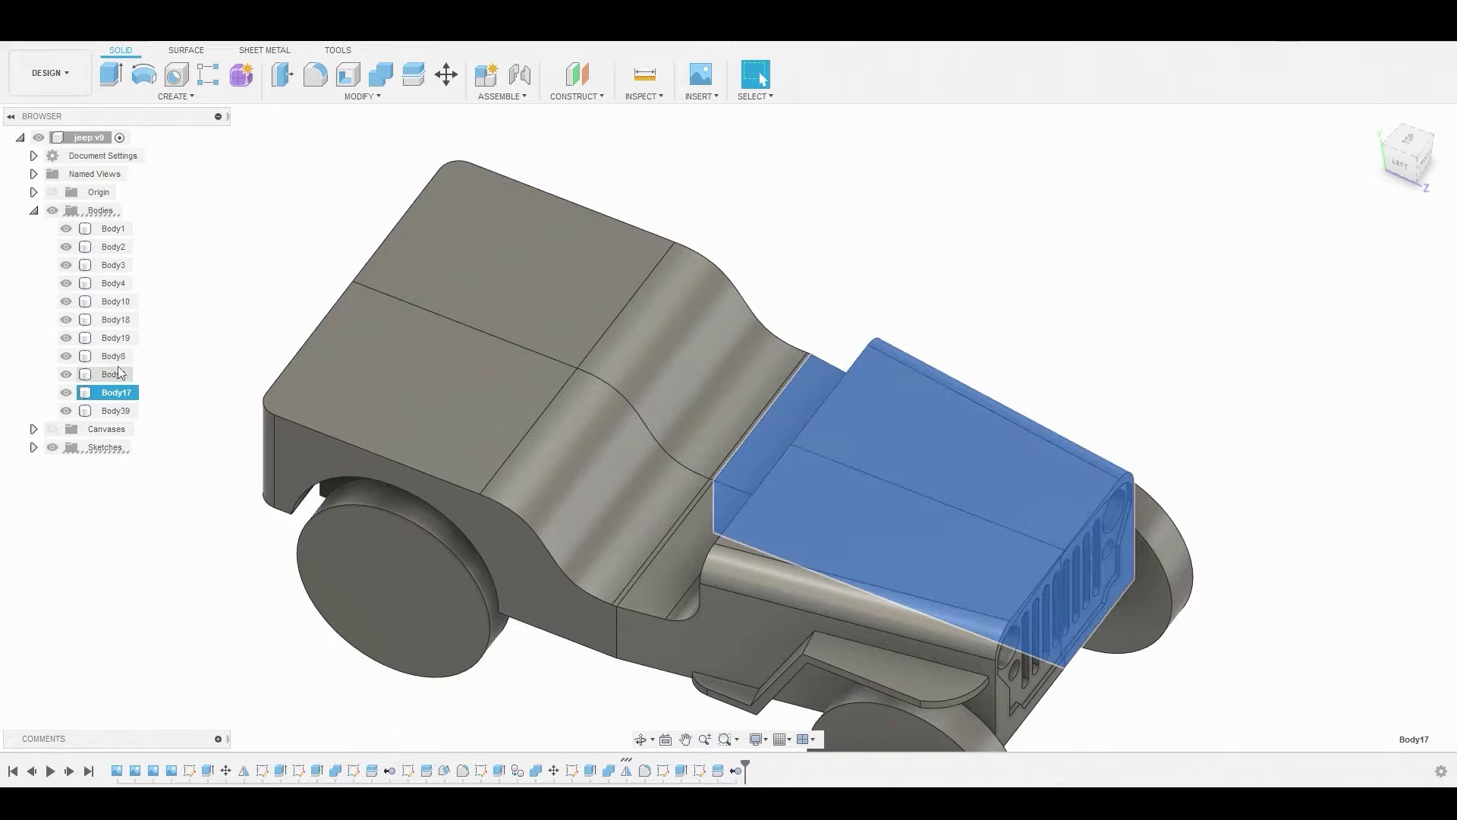
left_click(120, 319, "ctrl")
left_click(126, 339, "ctrl")
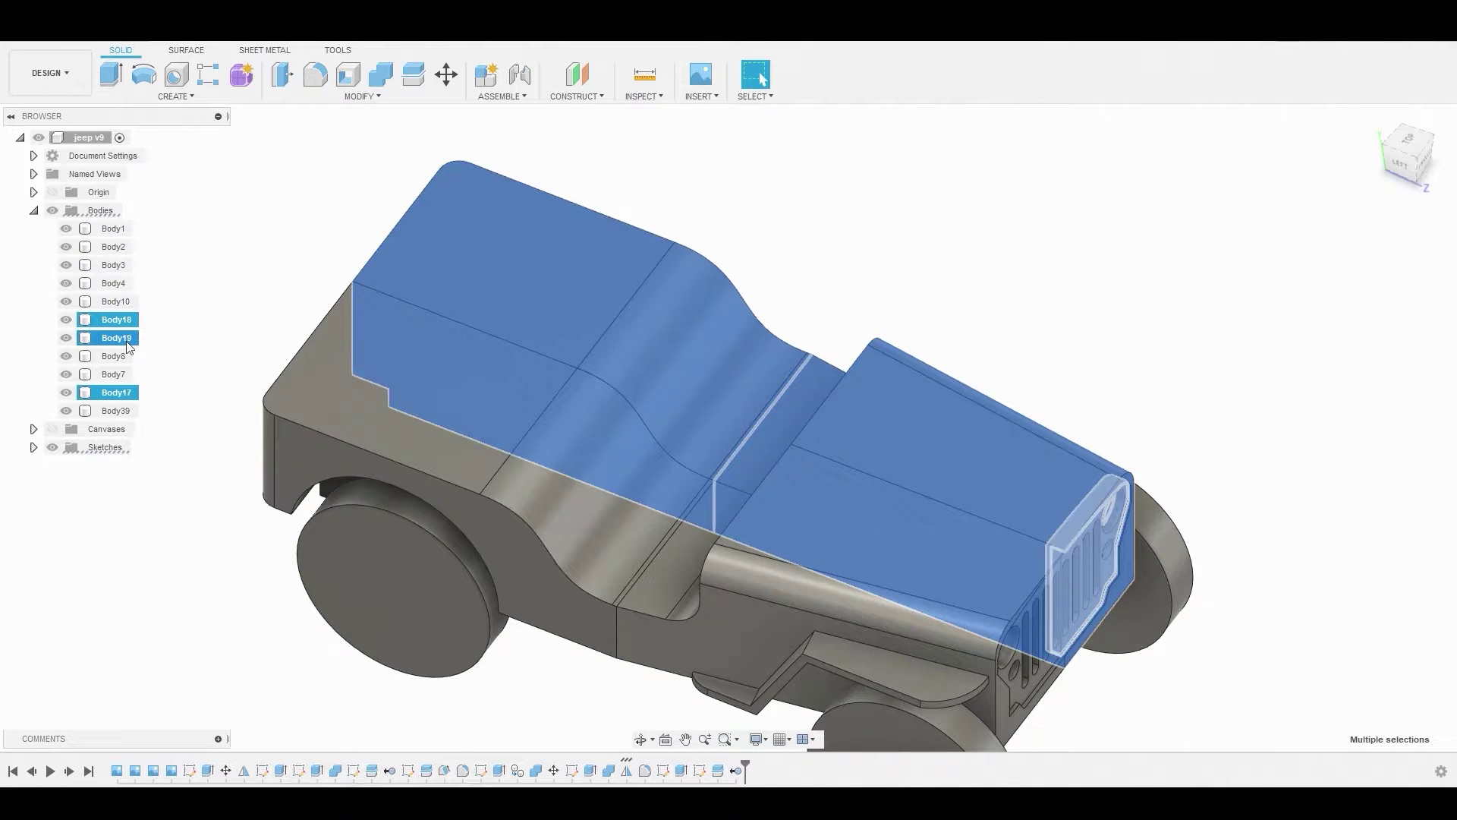
right_click(127, 346)
left_click(169, 555)
middle_click_drag(922, 327, 979, 235, "shift")
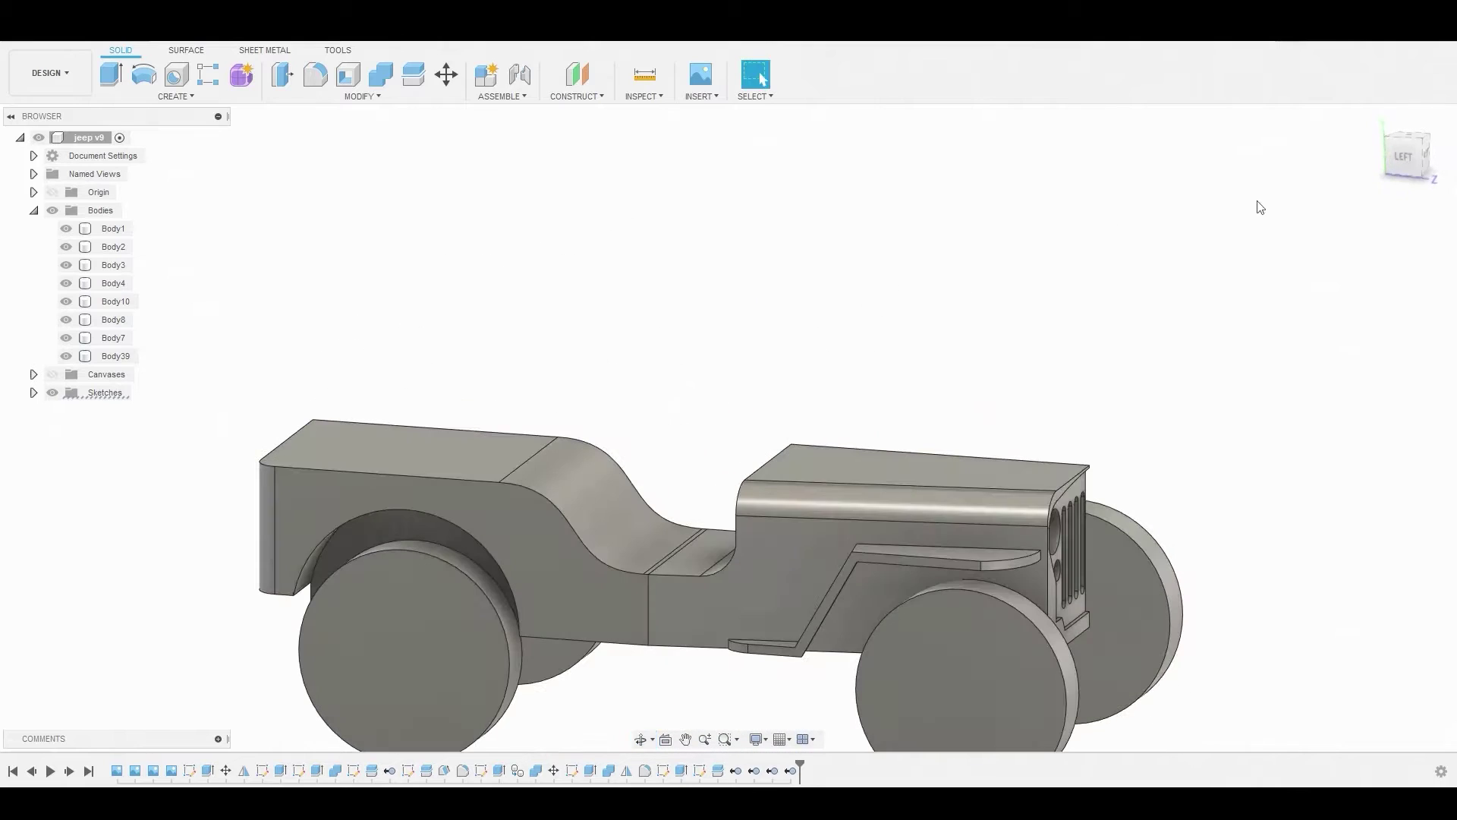
- Show the blueprint canvases in the left side view and create a sketch on the side origin plane
left_click(1402, 169)
left_click(53, 375)
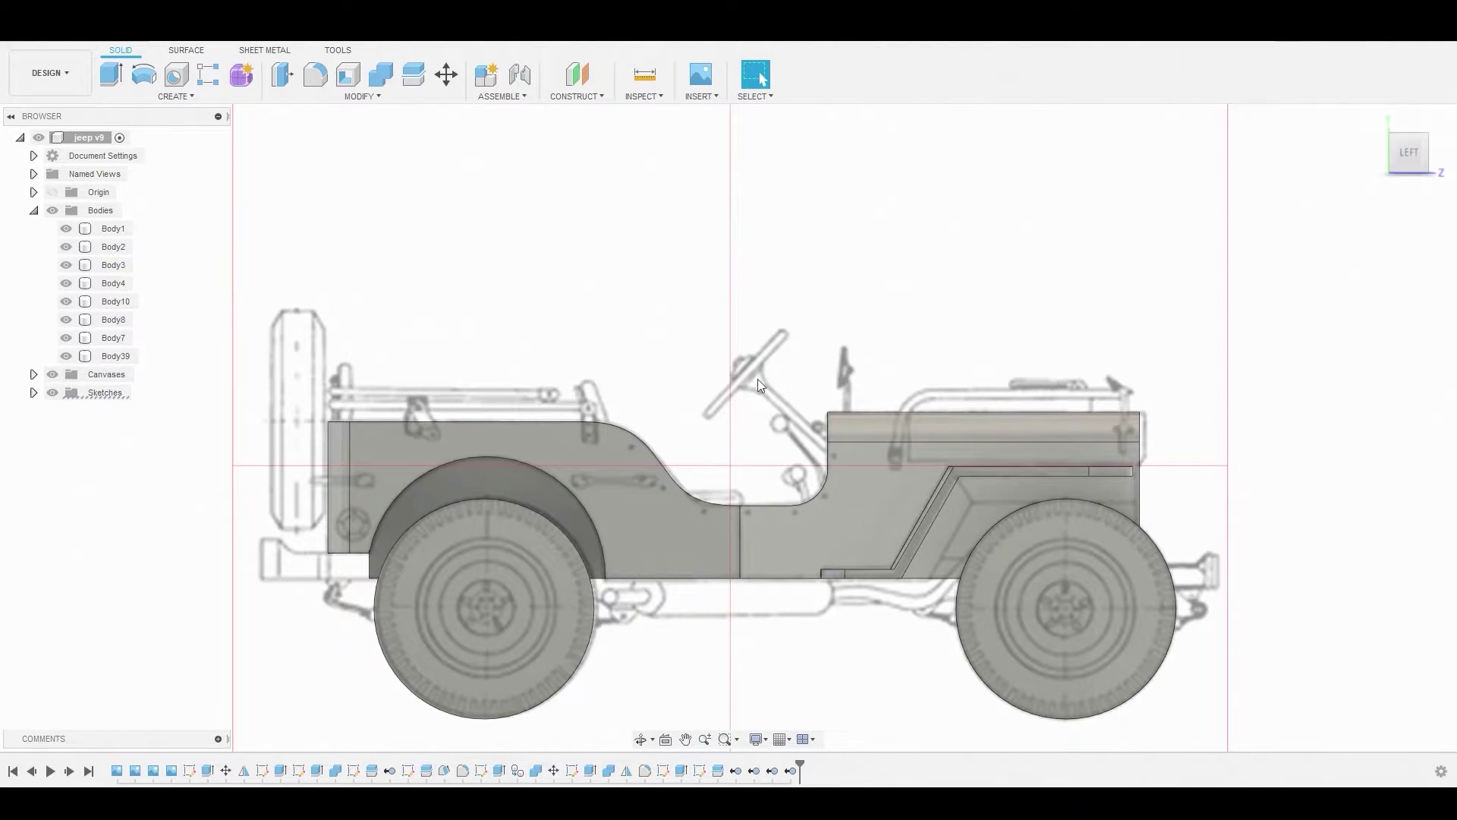
left_click(177, 97)
left_click(158, 131)
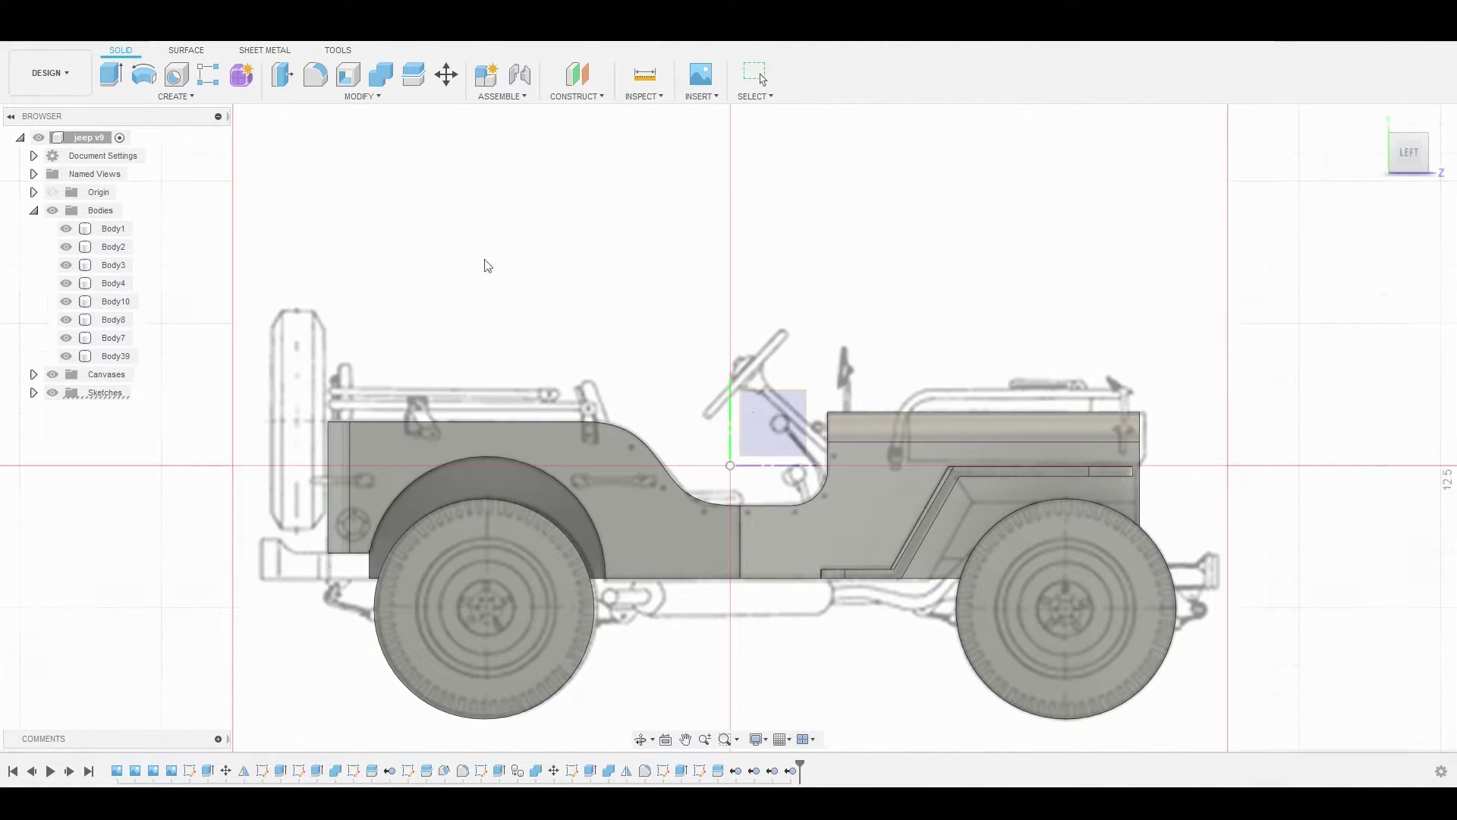
left_click(784, 418)
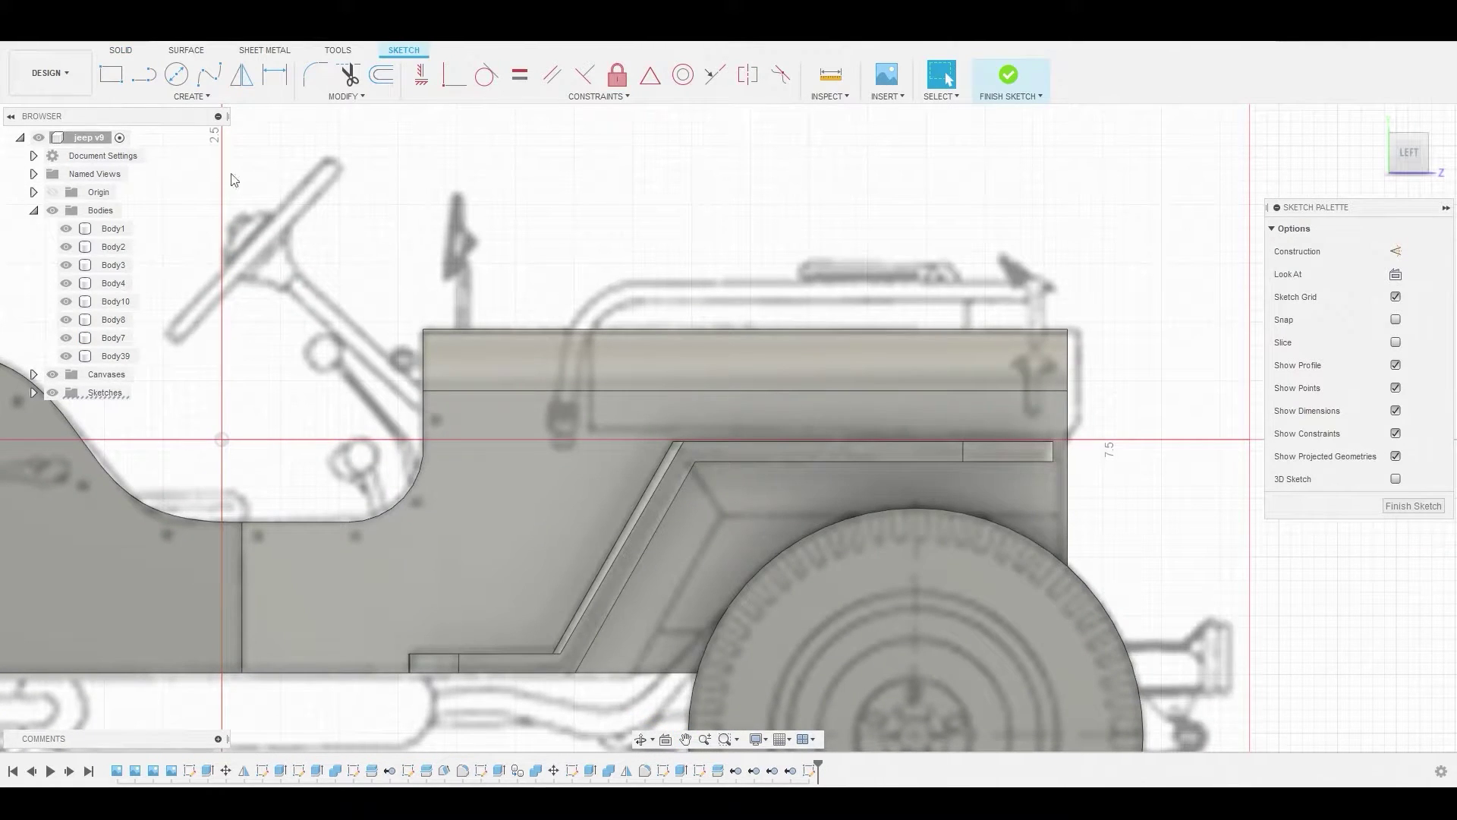
- Trace the hood's rear edge with a vertical line and its lower edge with a horizontal line running past the grille
left_click(144, 74)
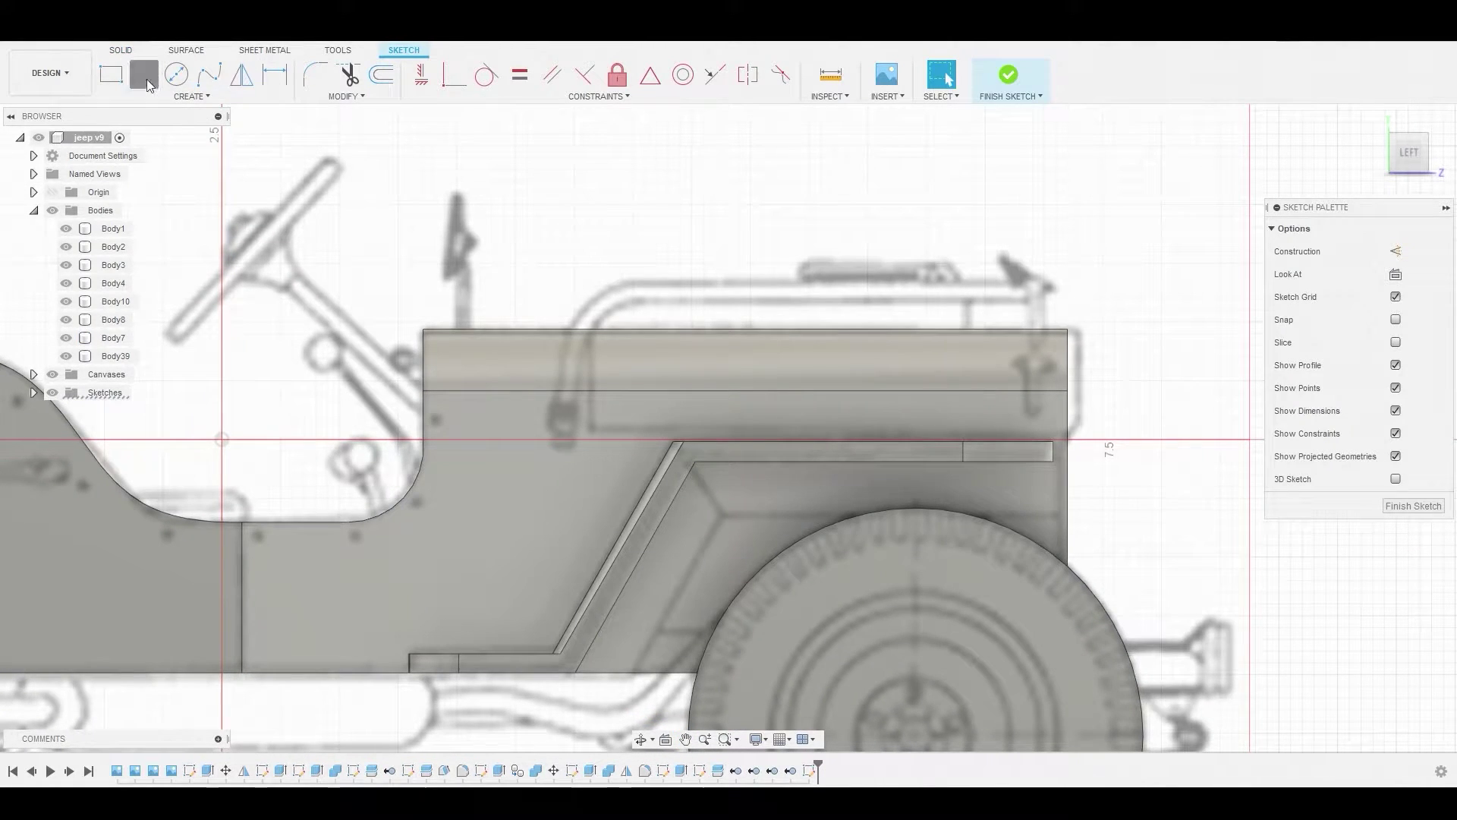
left_click(592, 428)
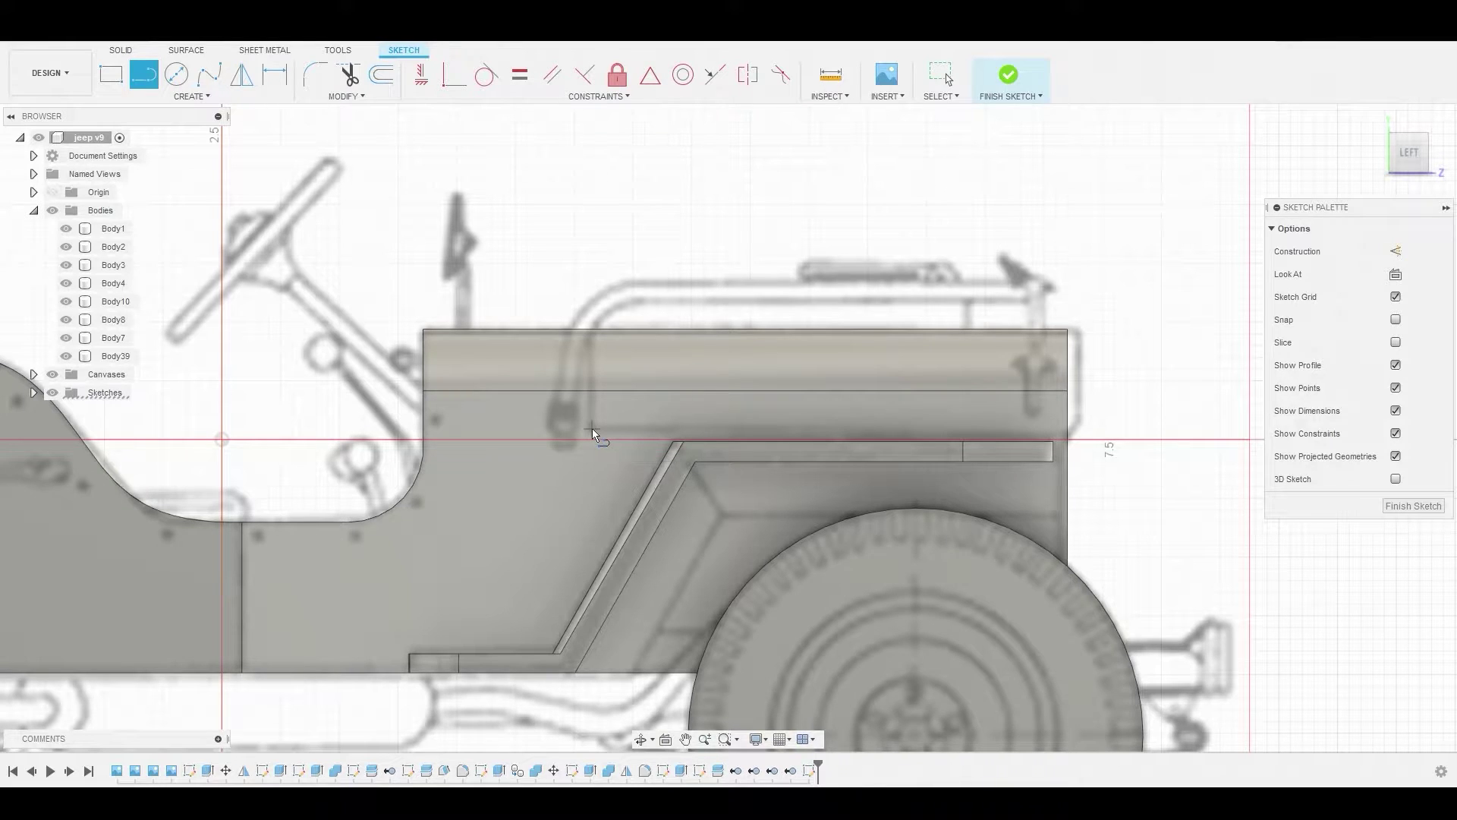
left_click(592, 303)
key("Escape")
right_click(651, 301)
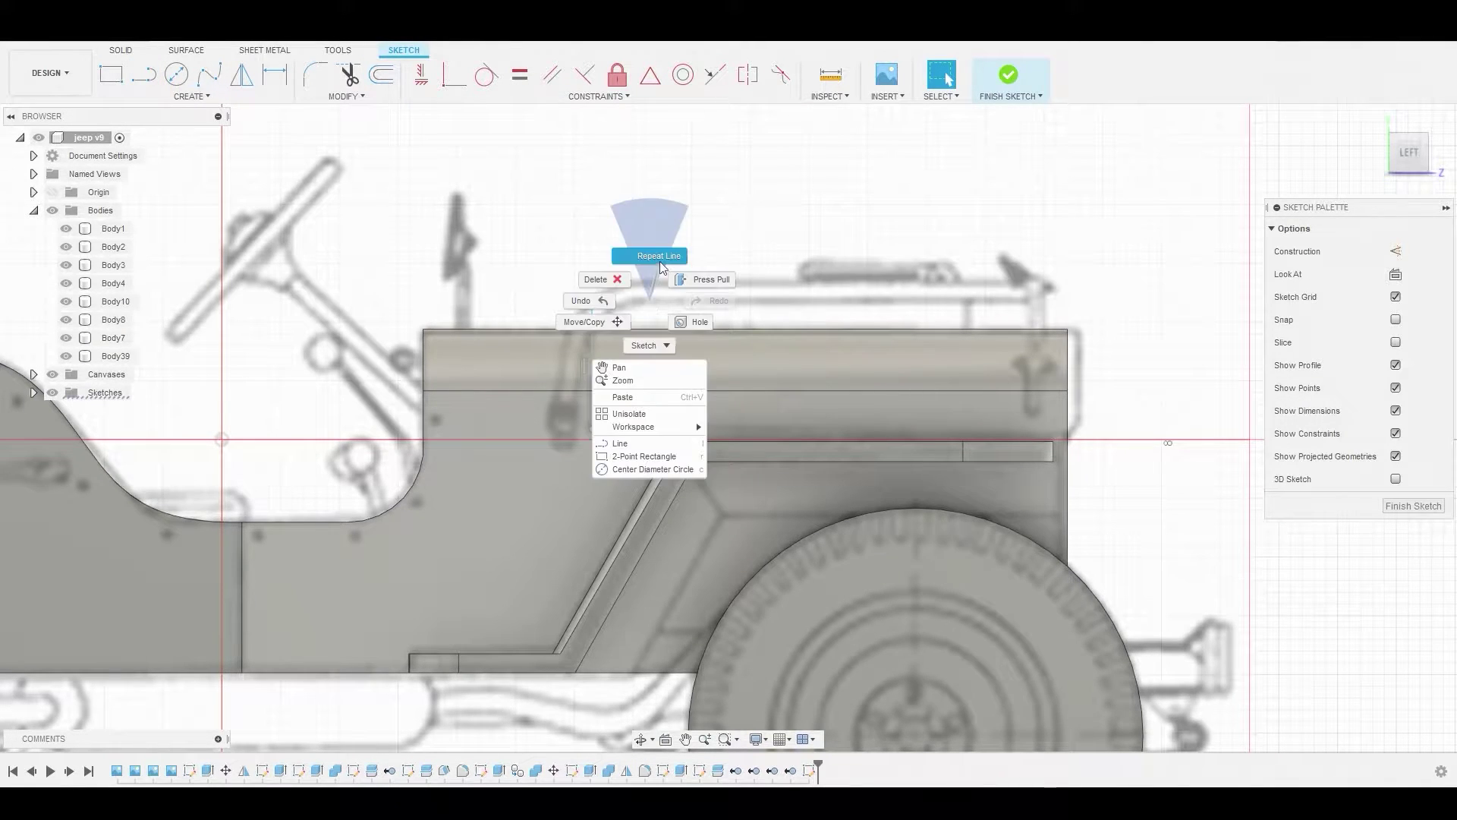
left_click(653, 268)
left_click(592, 428)
left_click(1097, 429)
right_click(1097, 429)
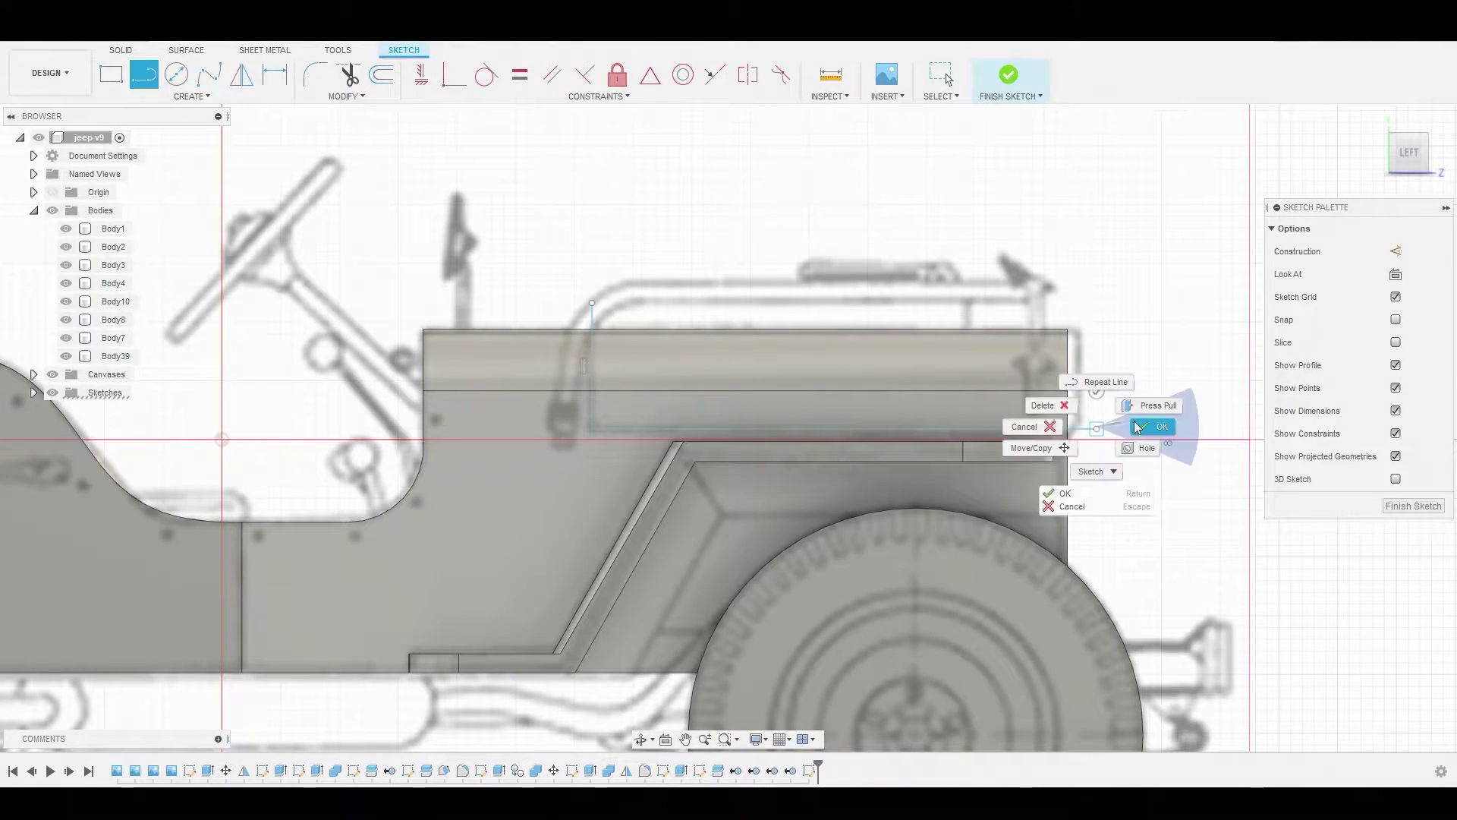
left_click(1150, 427)
key("Escape")
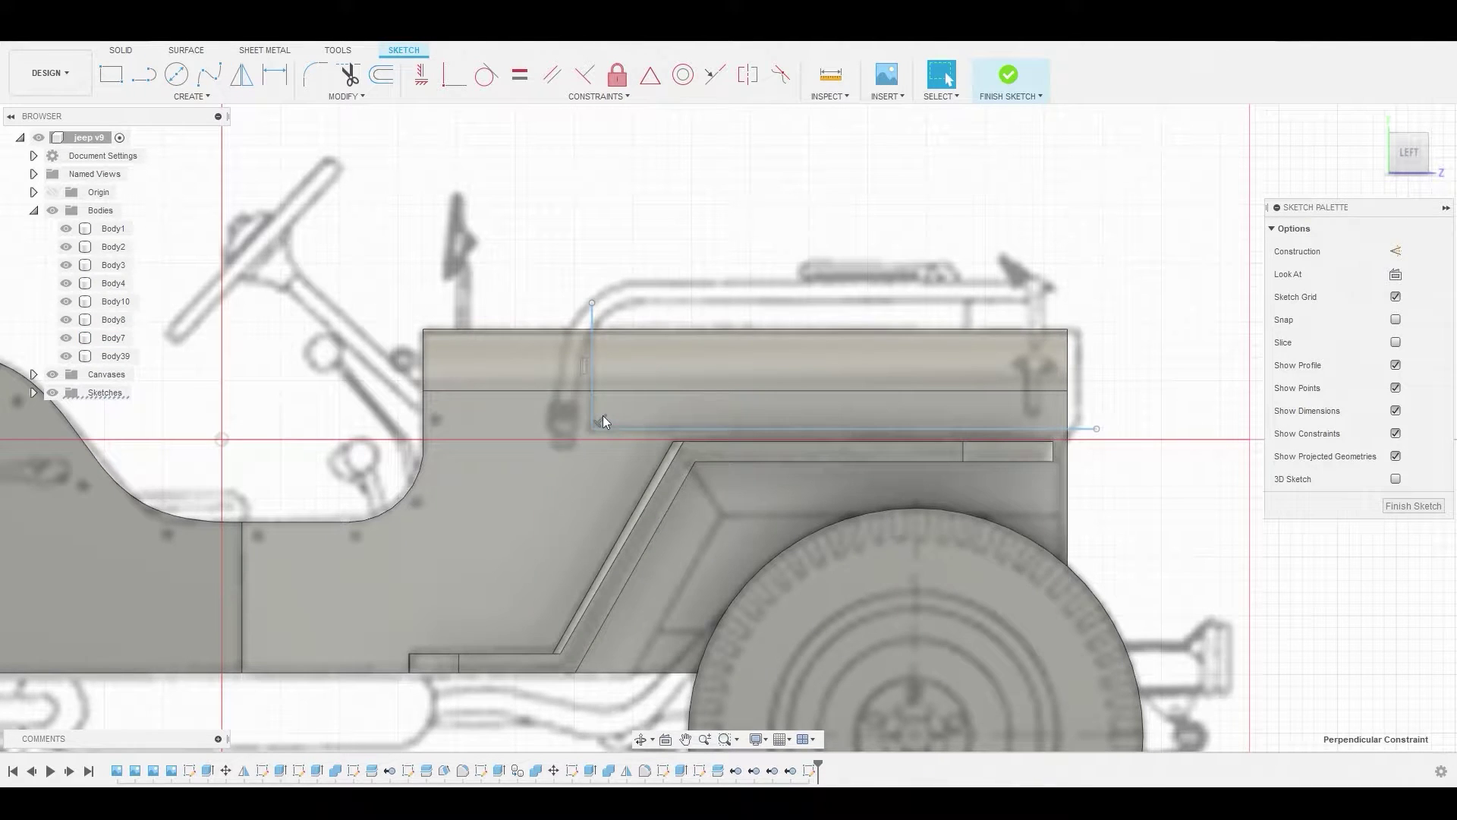
- Delete the perpendicular constraint between the two hood lines and lower the front endpoint to match the blueprint's slope
left_click(603, 419)
left_click(607, 419)
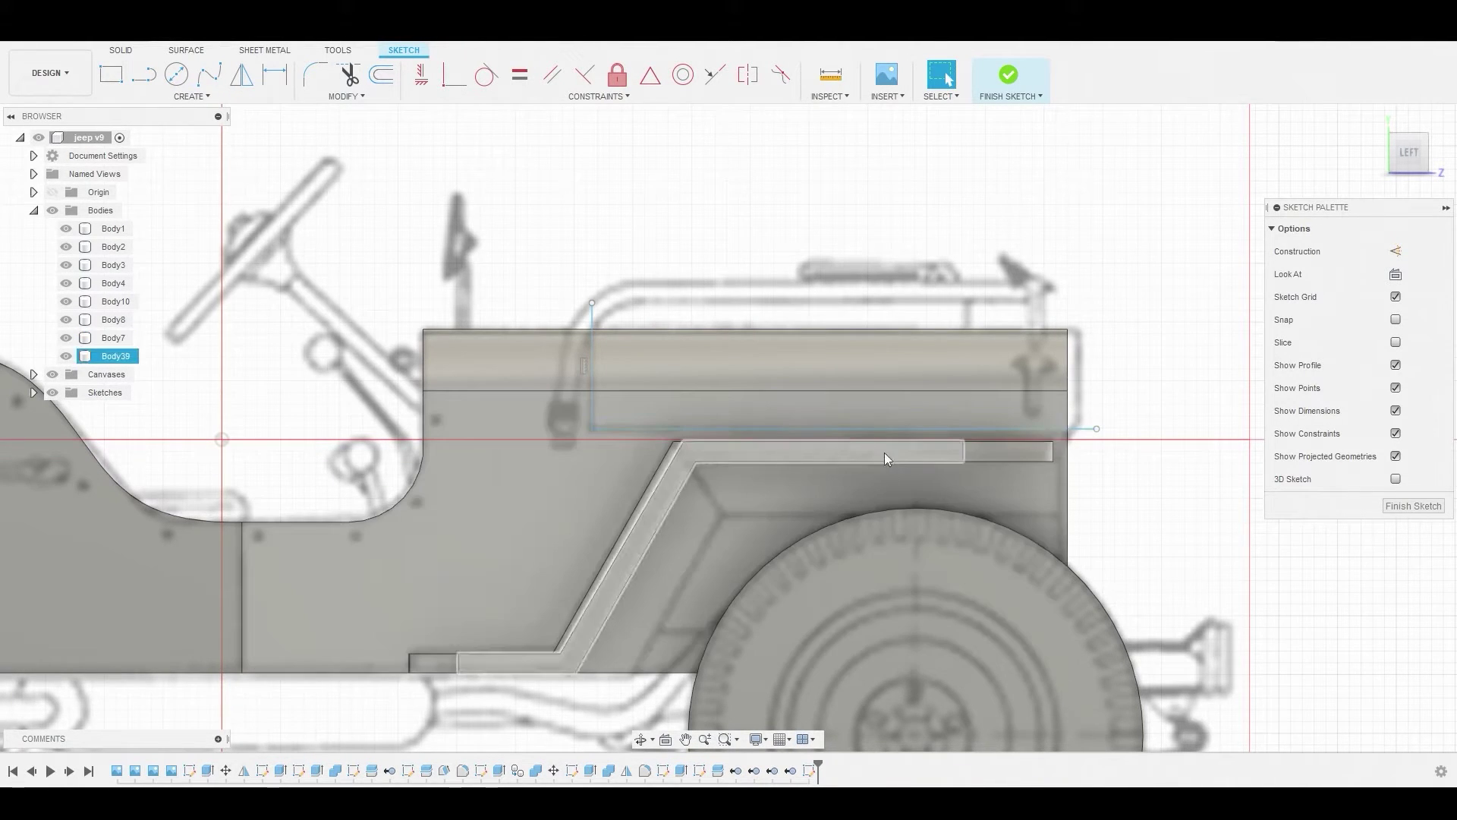
key("Escape")
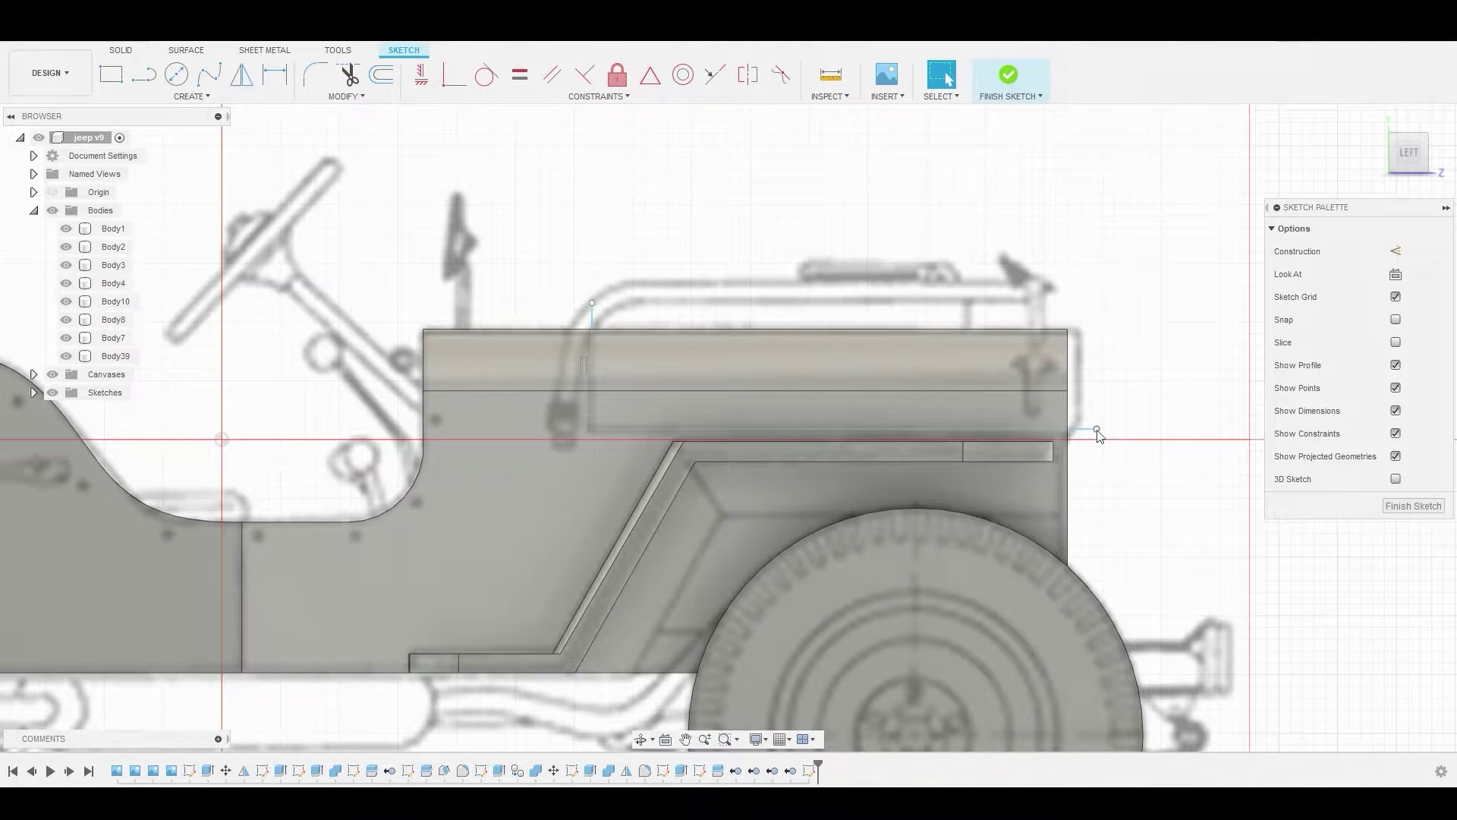
mouse_move(1097, 430)
left_mouse_down()
mouse_move(1091, 442)
mouse_move(1087, 420)
left_mouse_up()
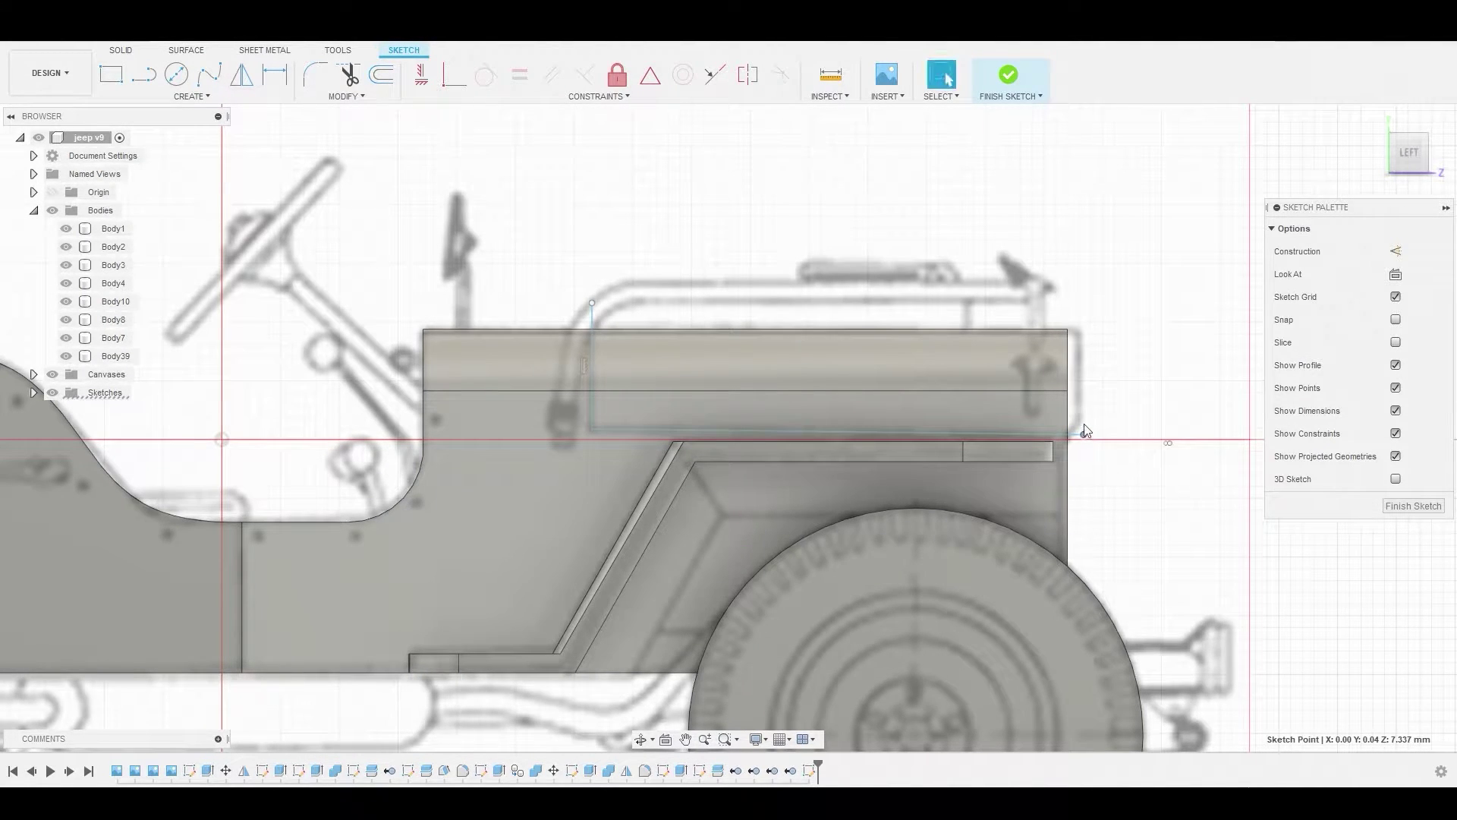
- Fillet the hood outline's lower rear corner with a 0.085 mm radius and finish the sketch
left_click(313, 75)
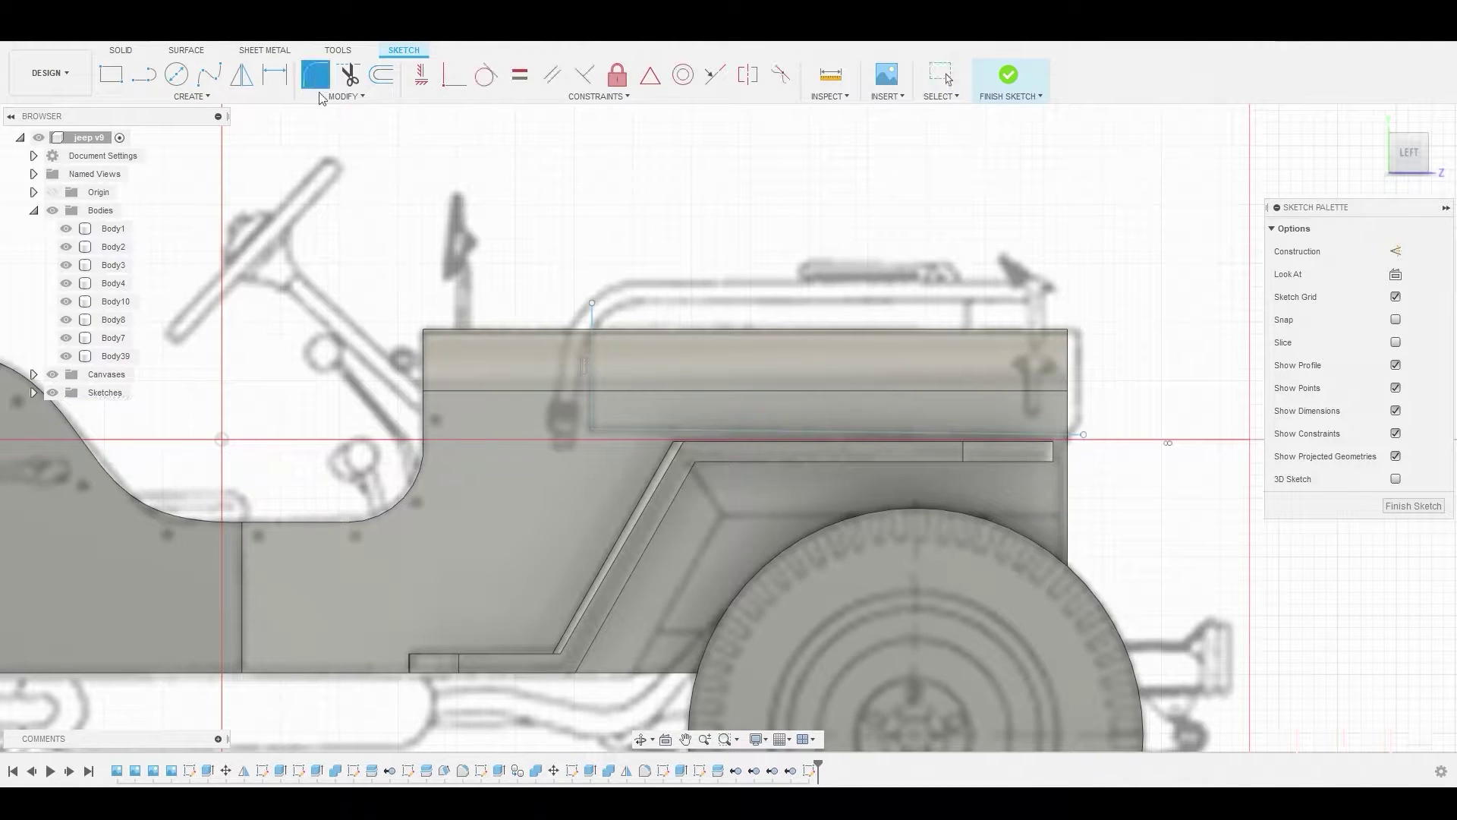
left_click(592, 431)
left_click_drag(595, 427, 586, 433)
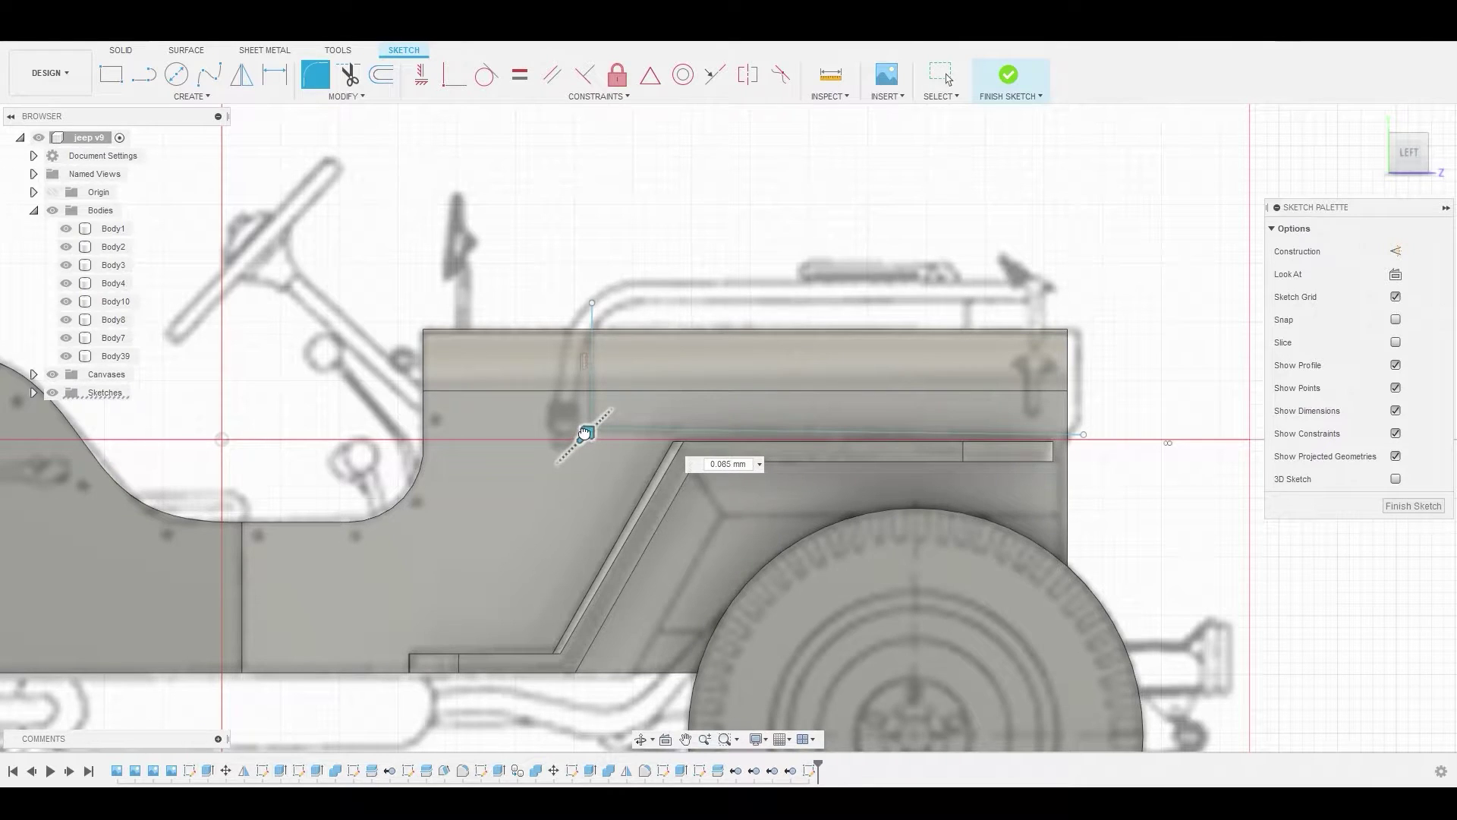
right_click(615, 284)
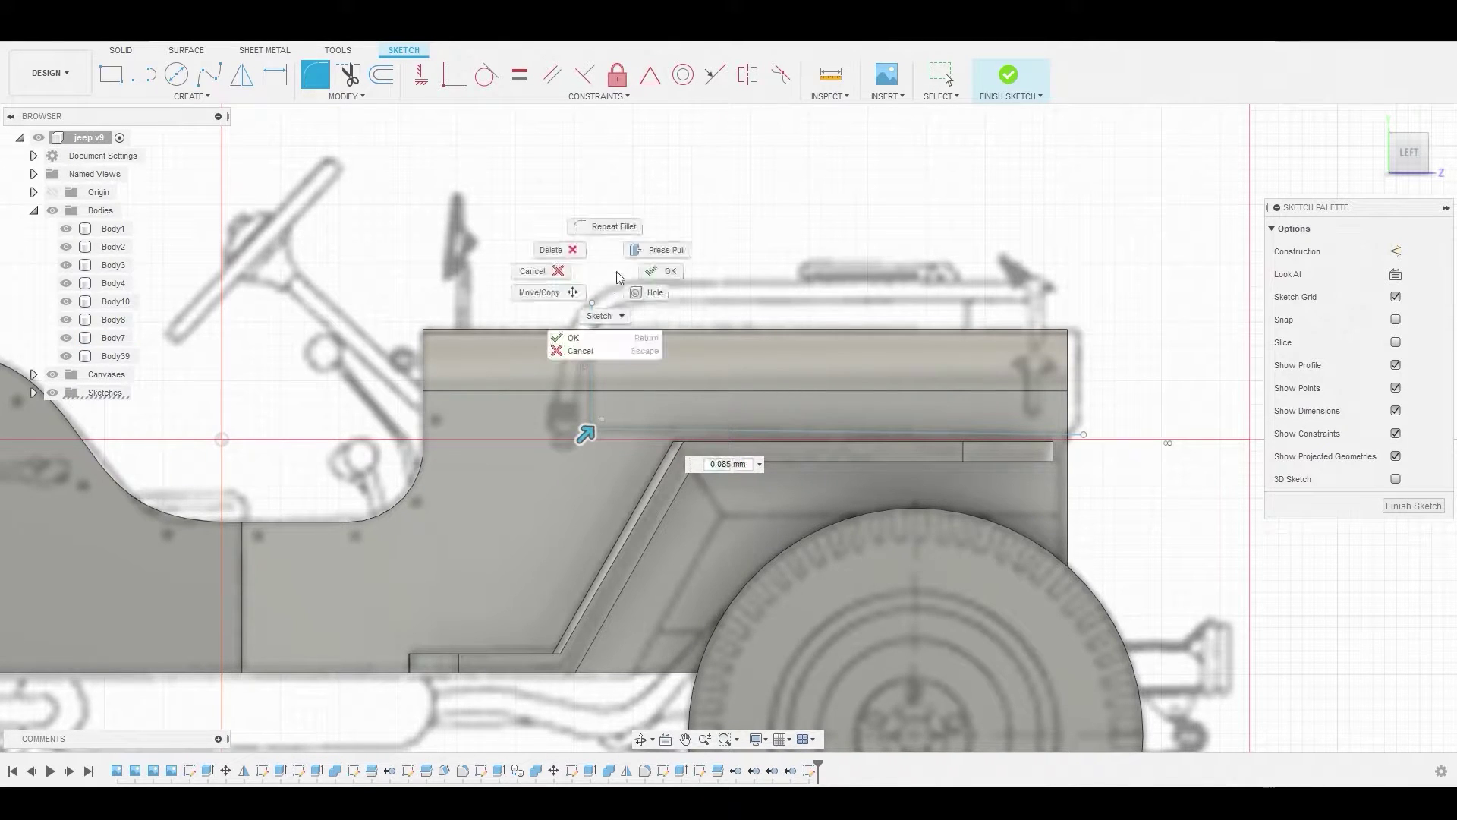
left_click(656, 273)
left_click(1008, 76)
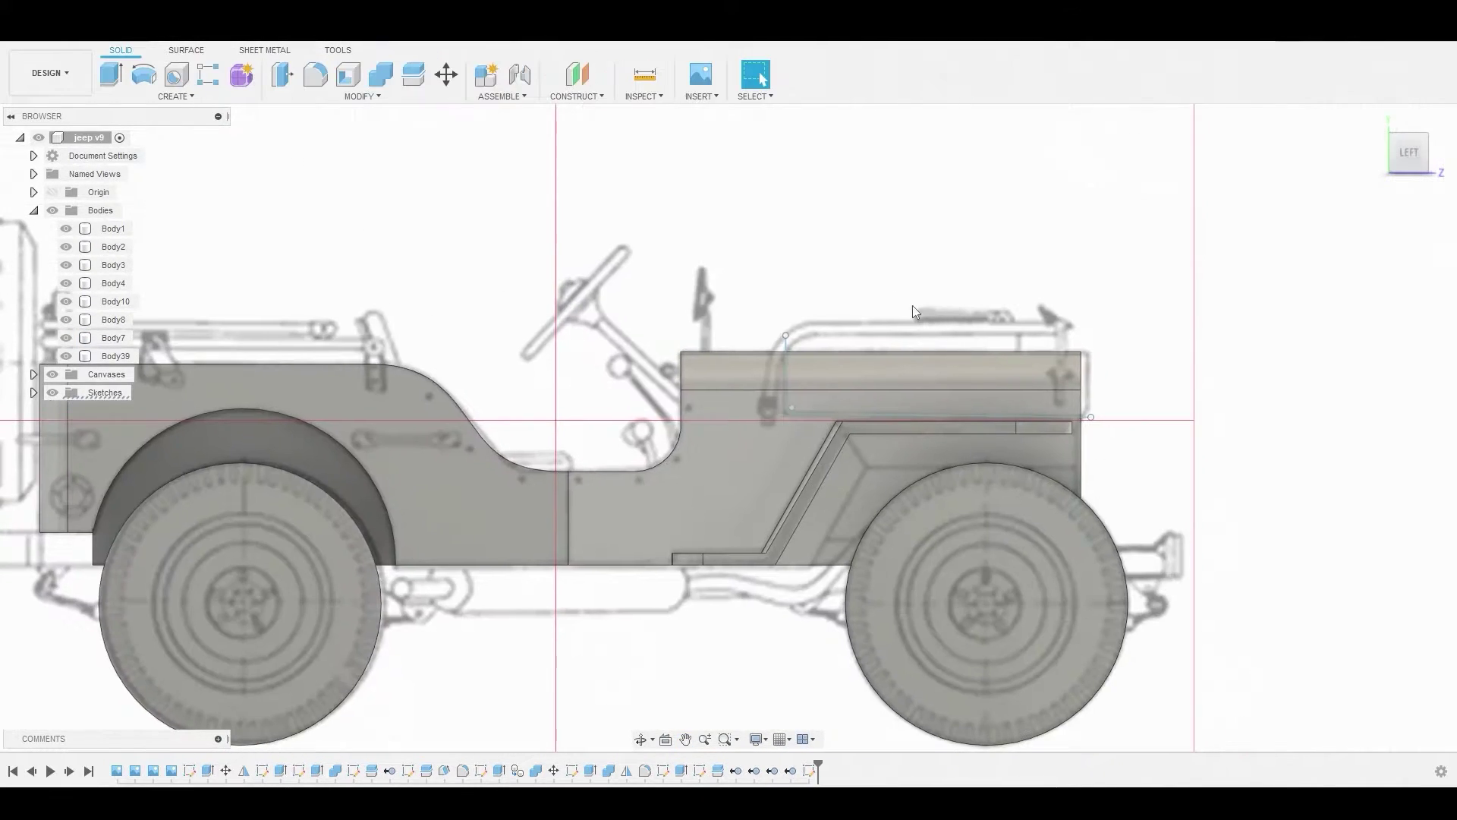
- Split the front body with the sketched hood outline as an extended splitting tool, and hide the canvases
left_click(368, 98)
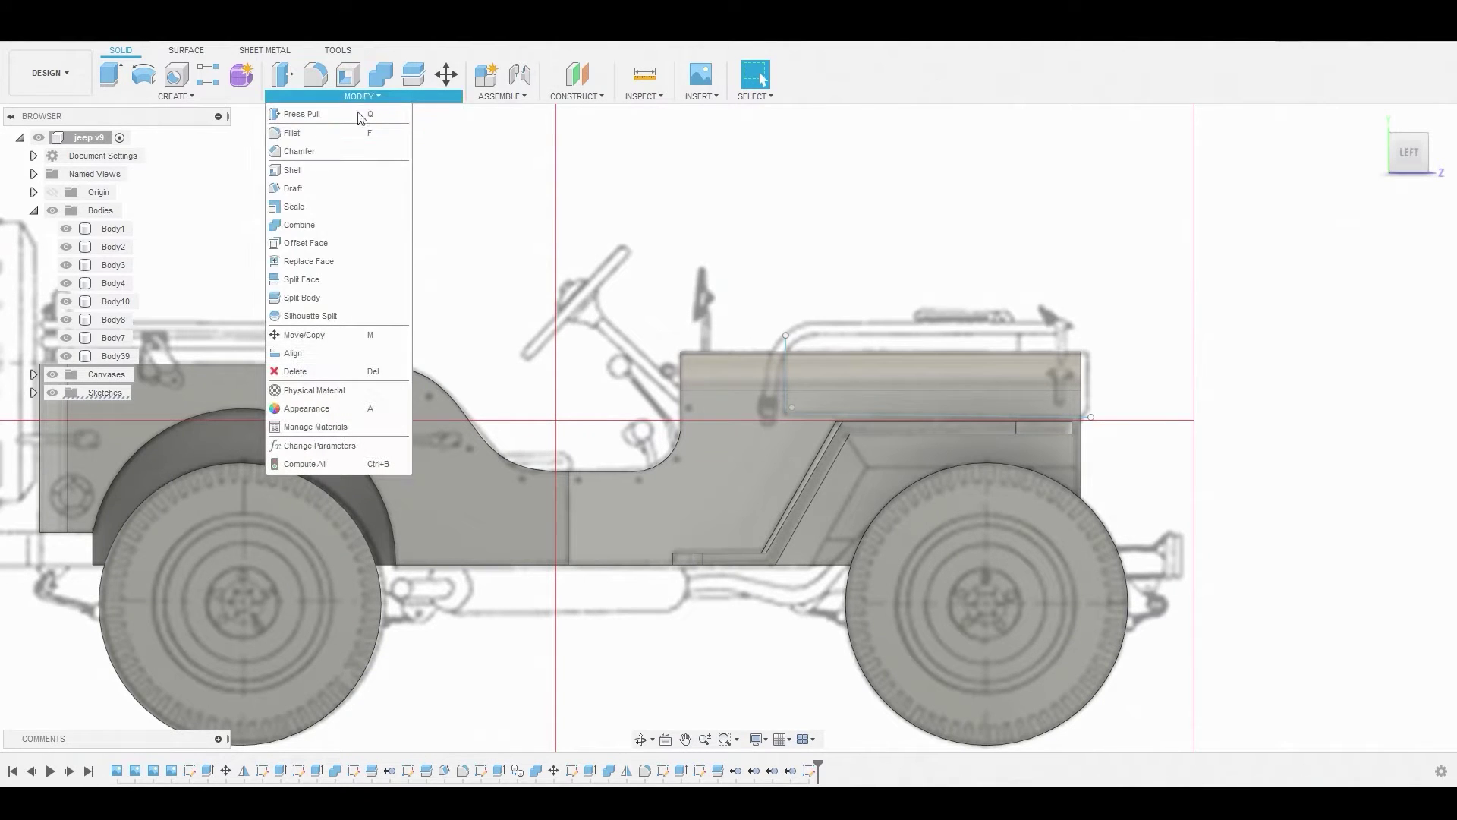
left_click(302, 297)
left_click(734, 437)
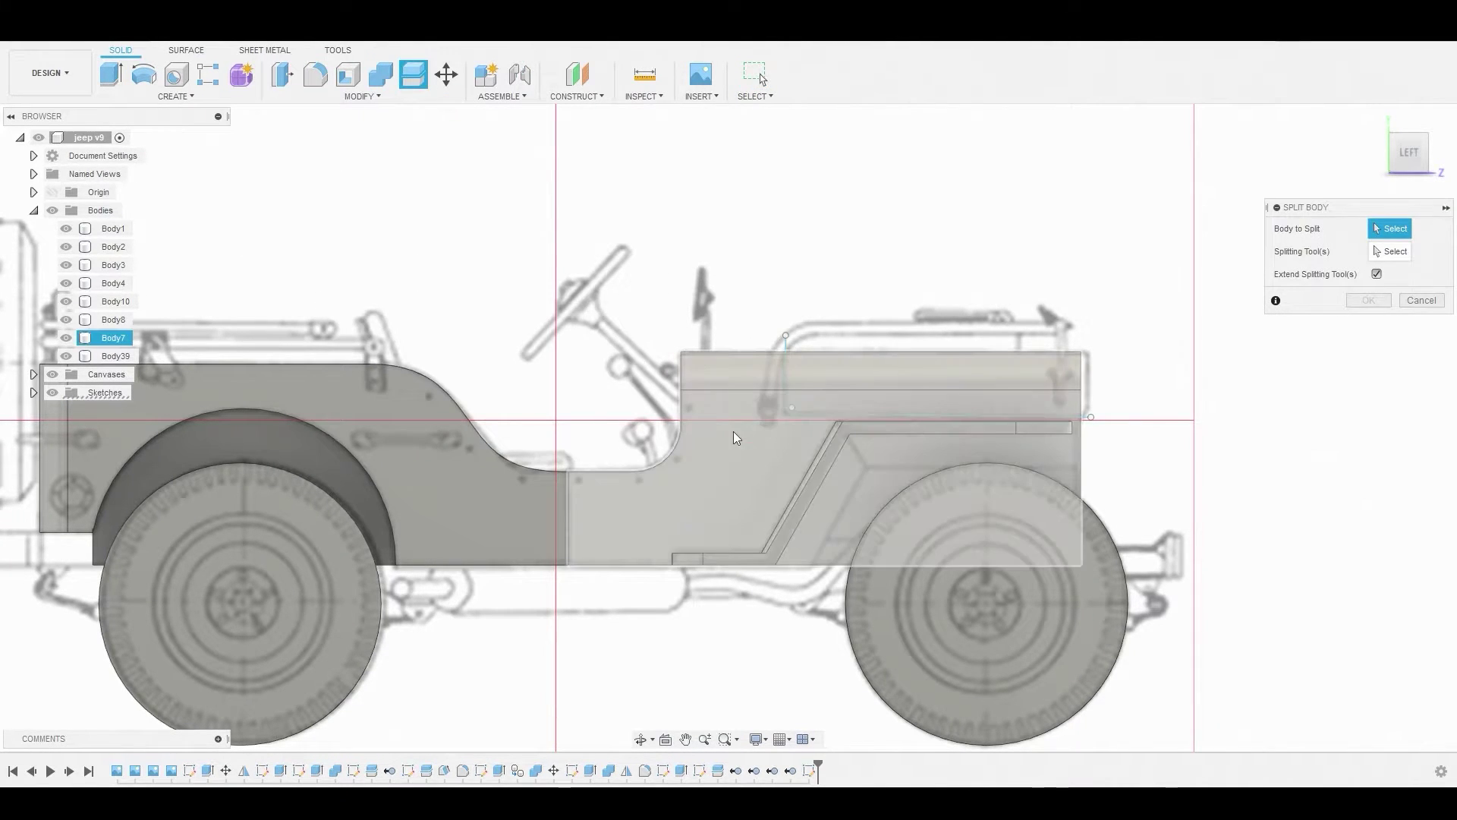
left_click(1393, 253)
left_click(787, 357)
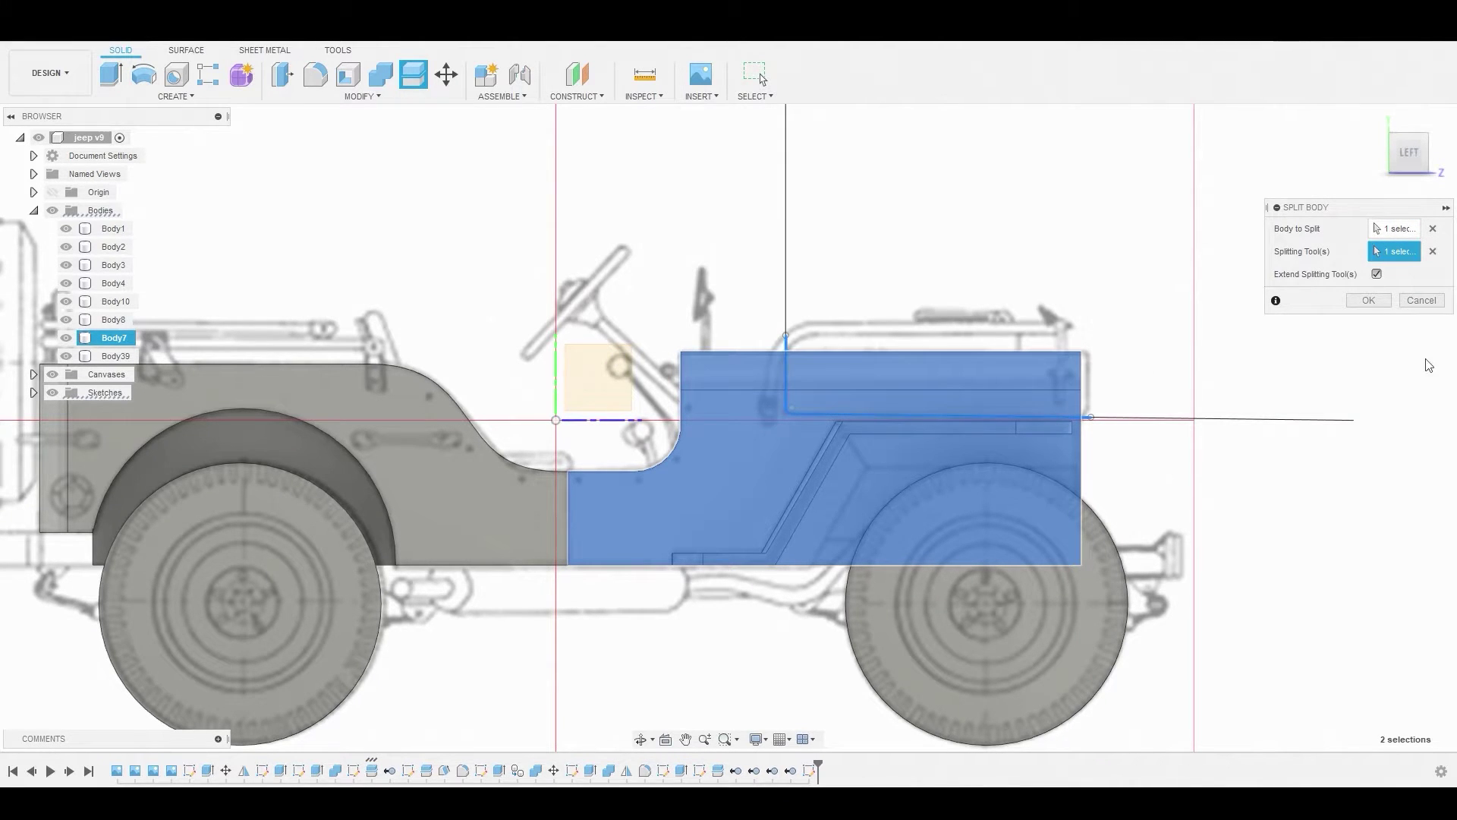
left_click(1371, 300)
middle_click_drag(1067, 296, 1035, 319, "shift")
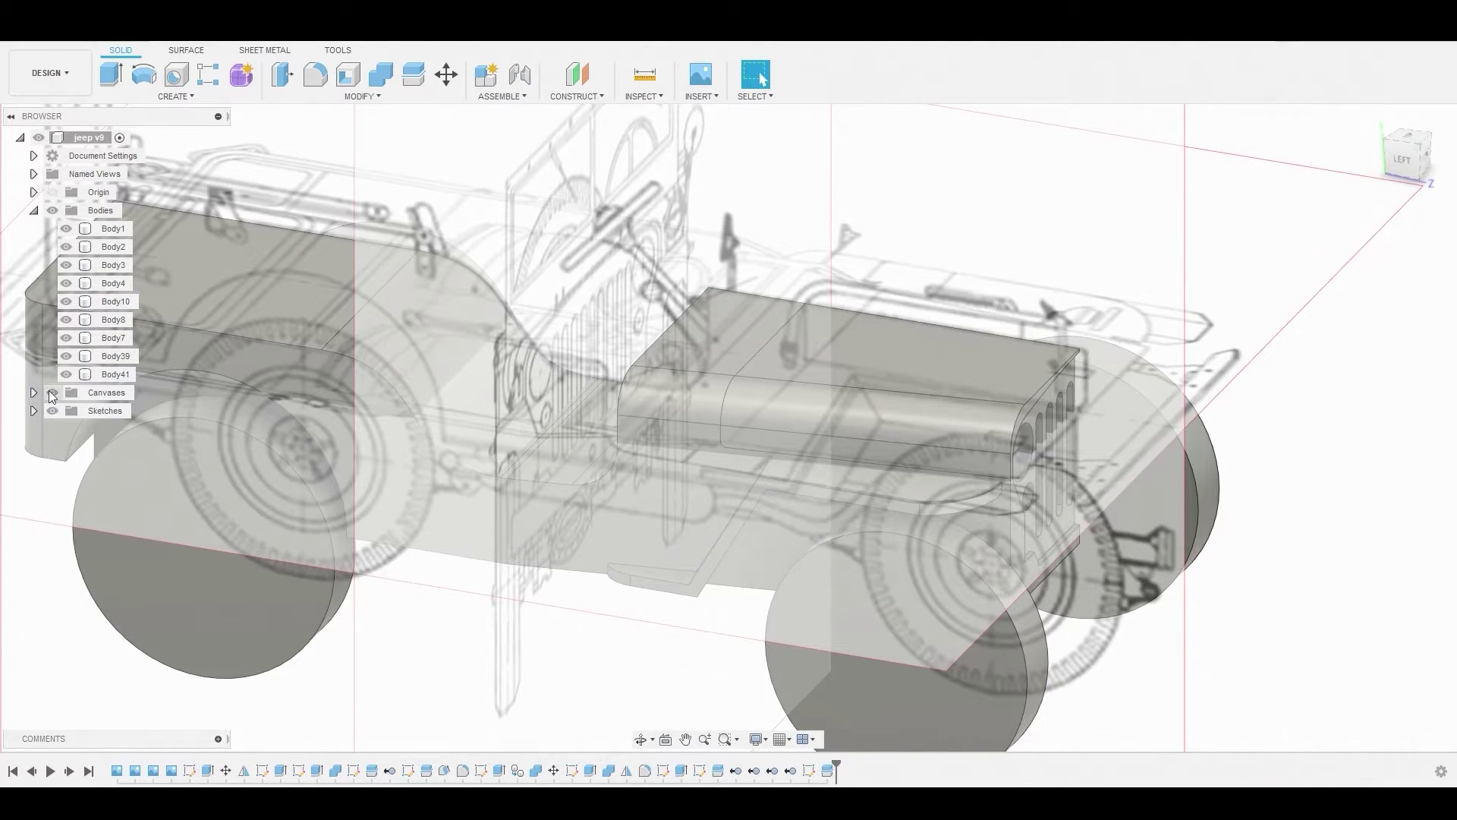
left_click(52, 392)
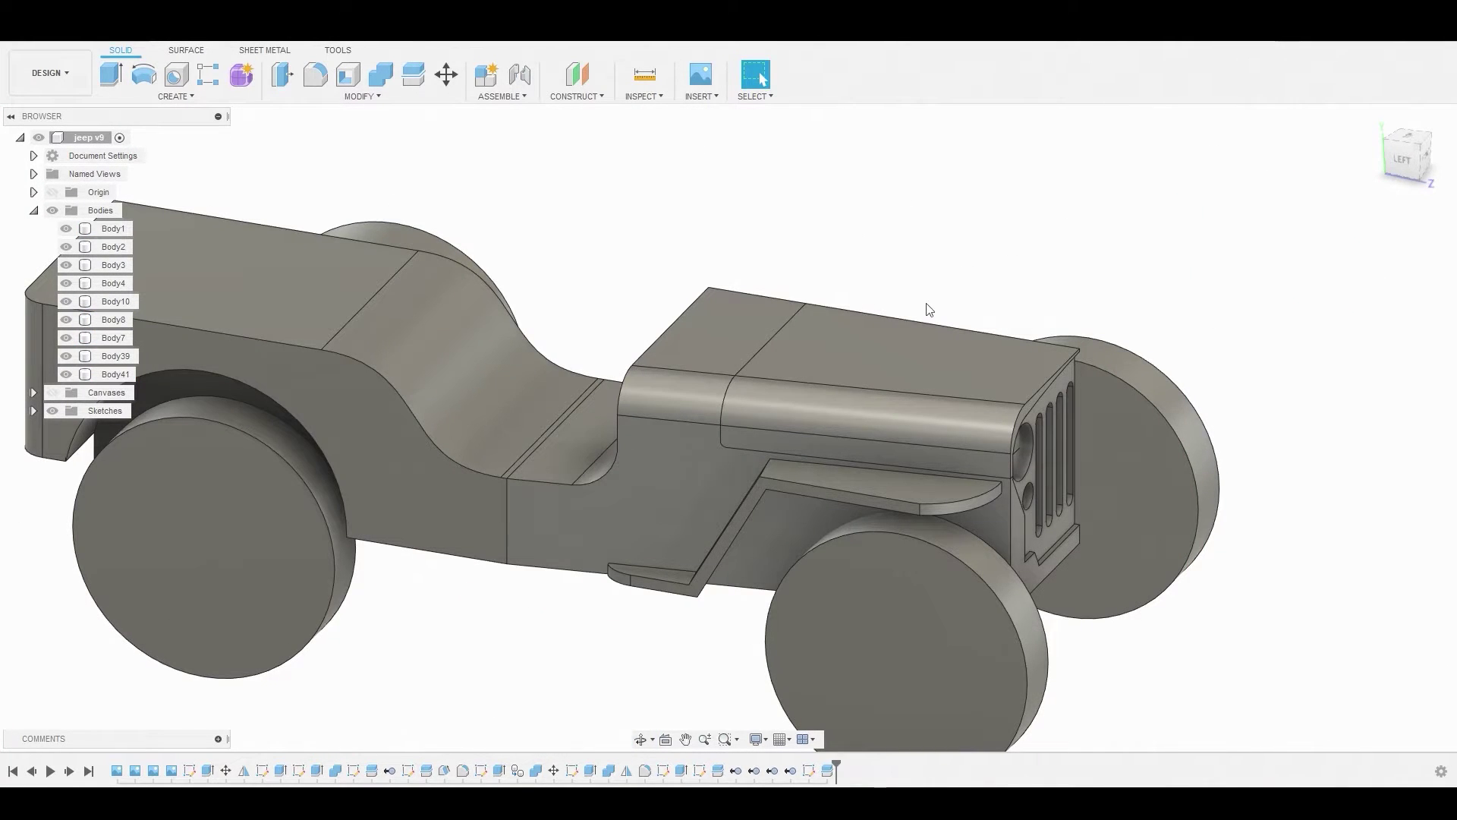
scroll(929, 311, "up", 2)
left_click(926, 323)
scroll(911, 322, "up", 3)
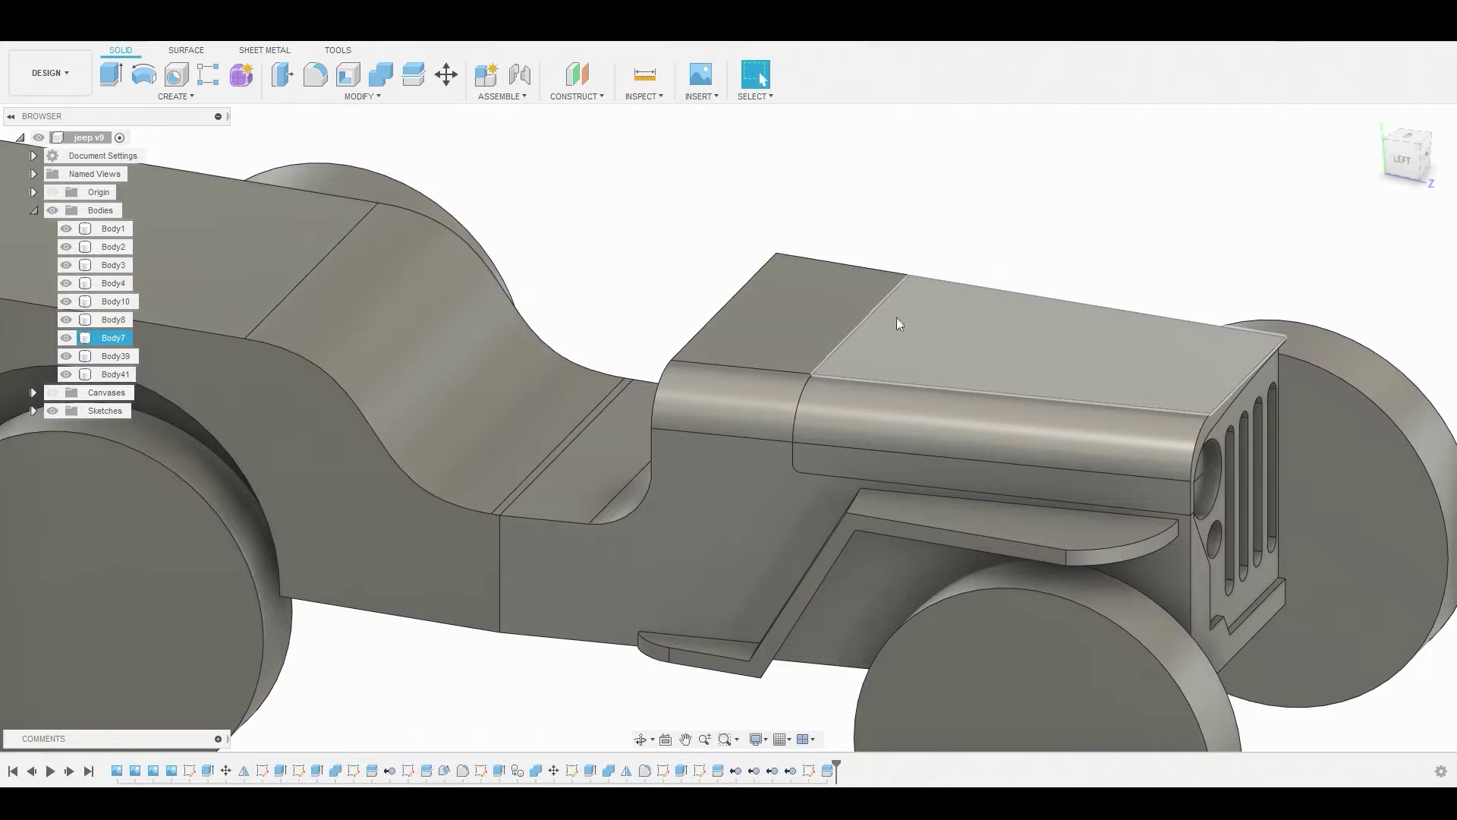
left_click(797, 328)
middle_click_drag(776, 340, 863, 340, "shift")
scroll(912, 360, "up", 2)
right_click(953, 371)
left_click(1006, 350)
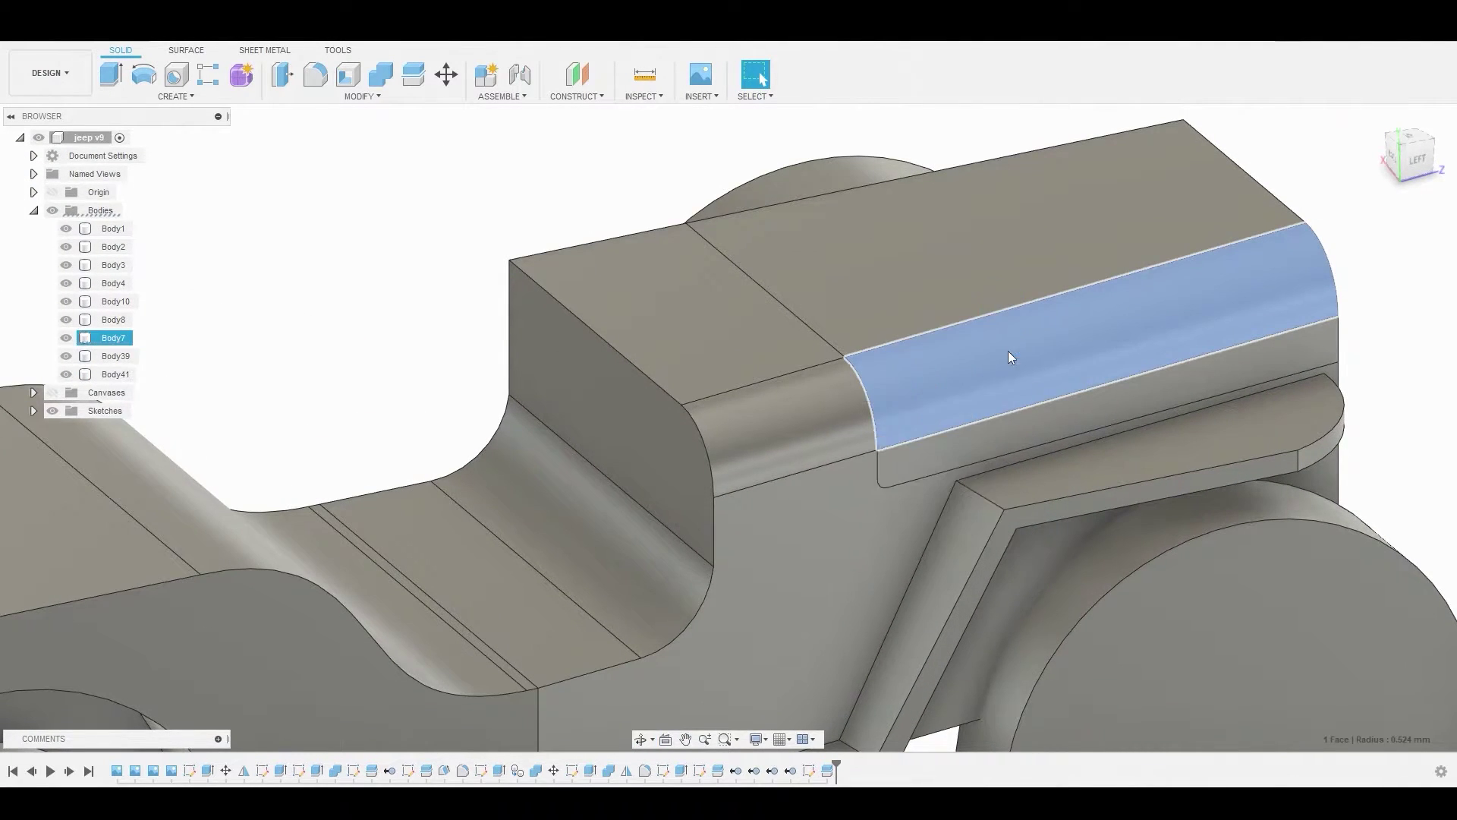
middle_click_drag(970, 373, 992, 356, "shift")
mouse_move(965, 363)
left_mouse_down()
mouse_move(946, 378)
mouse_move(970, 360)
left_mouse_up()
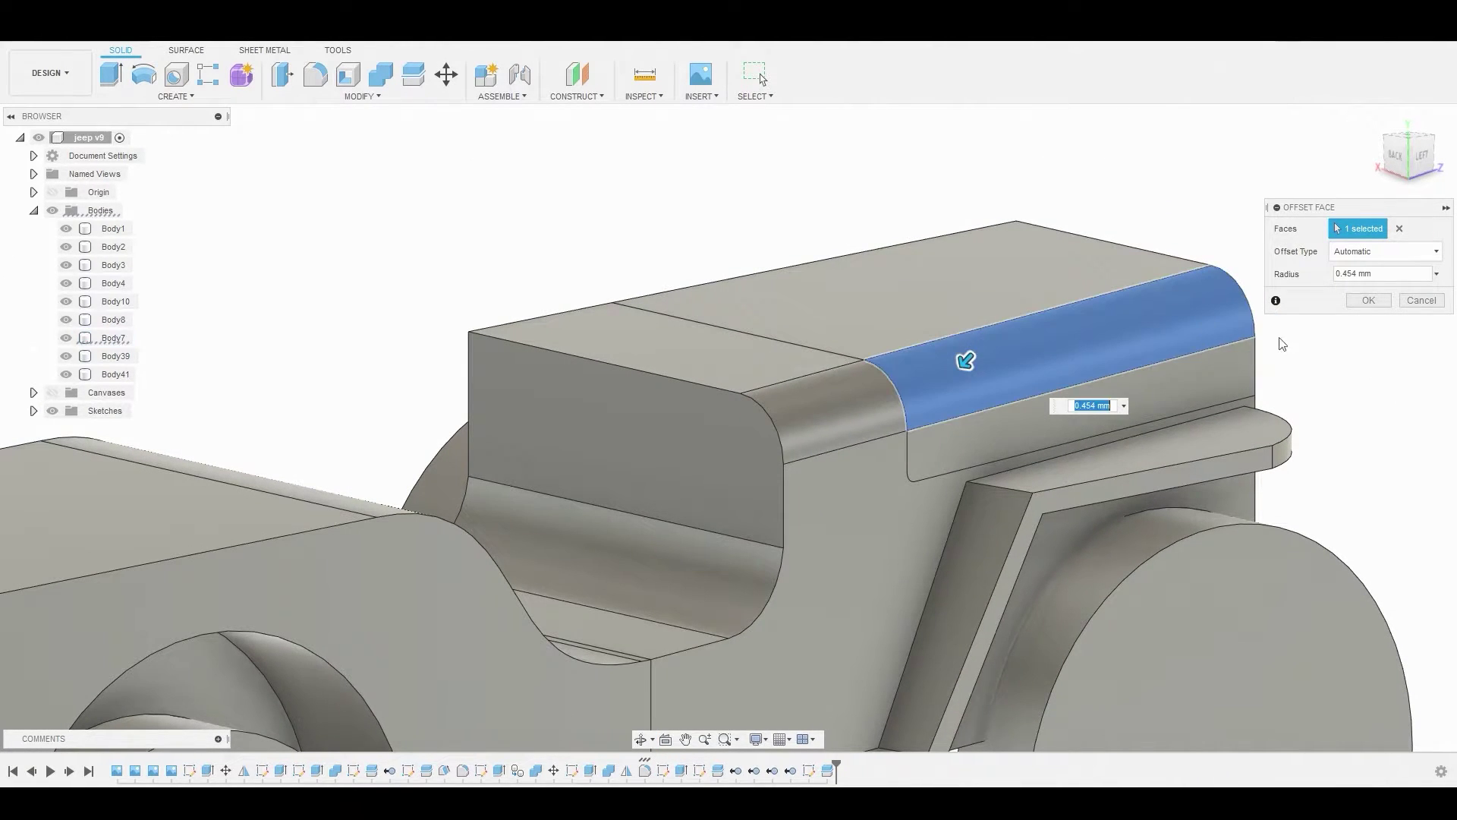
left_click(1418, 303)
right_click(970, 285)
left_click(1021, 264)
left_click_drag(970, 269, 970, 262)
left_click(1421, 299)
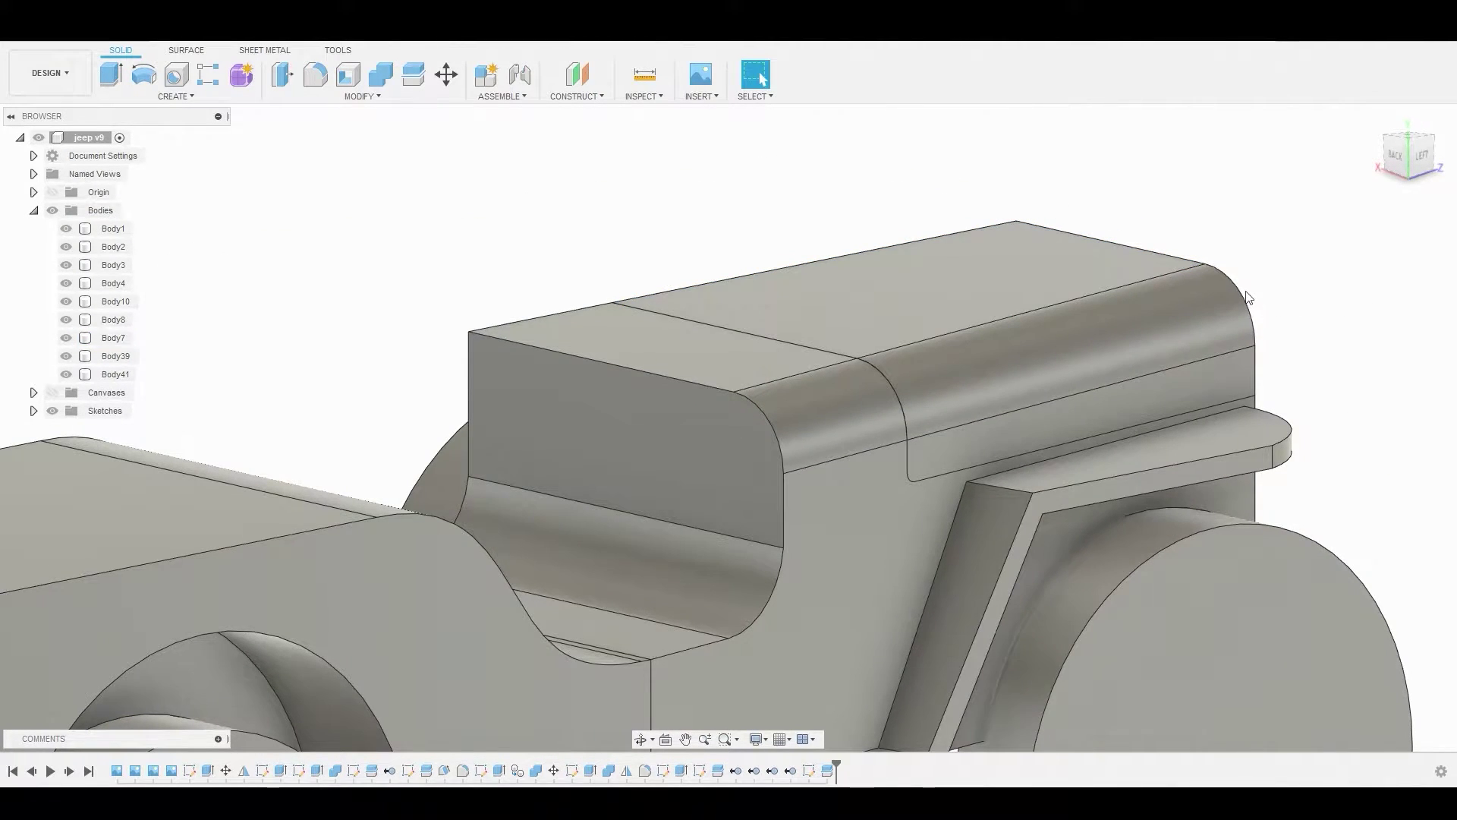
- Duplicate the split hood and the remaining front body in place, keeping every move distance and angle at zero
scroll(1245, 296, "down", 3)
middle_click_drag(1242, 300, 1055, 376, "shift")
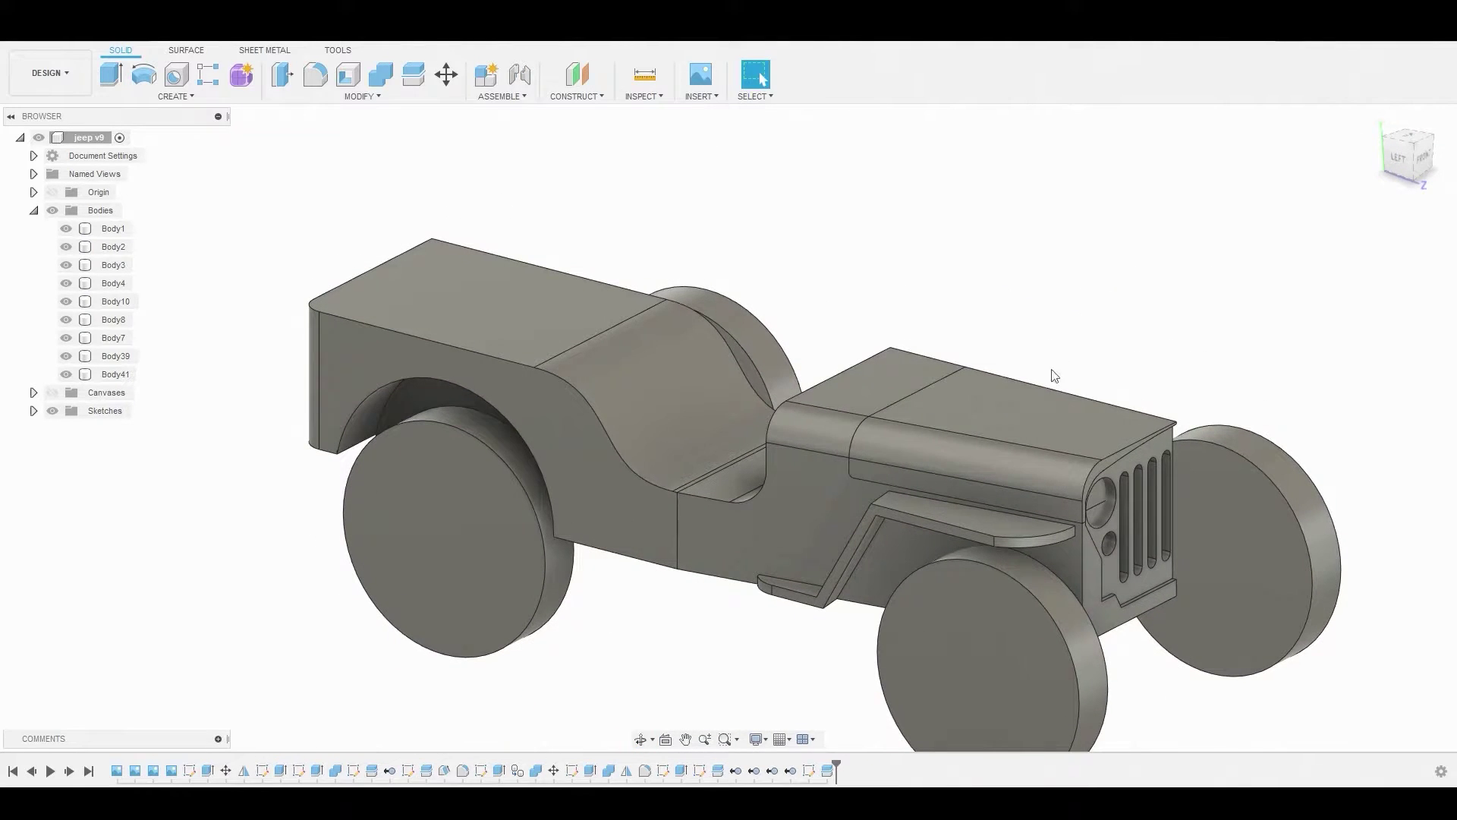
left_click(117, 338)
left_click(114, 374)
left_click(112, 341, "ctrl")
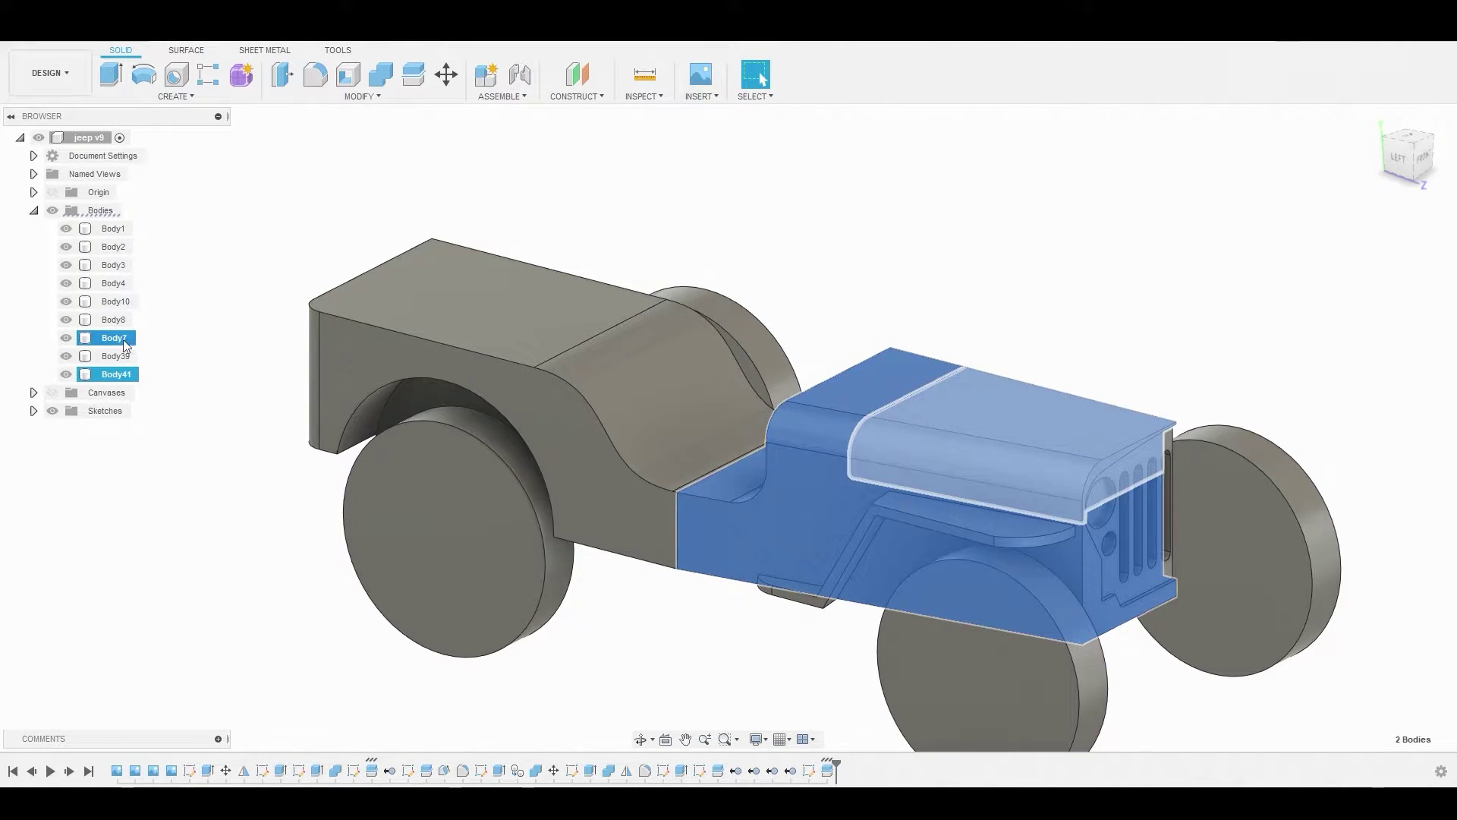
key("ctrl+c")
key("ctrl+v")
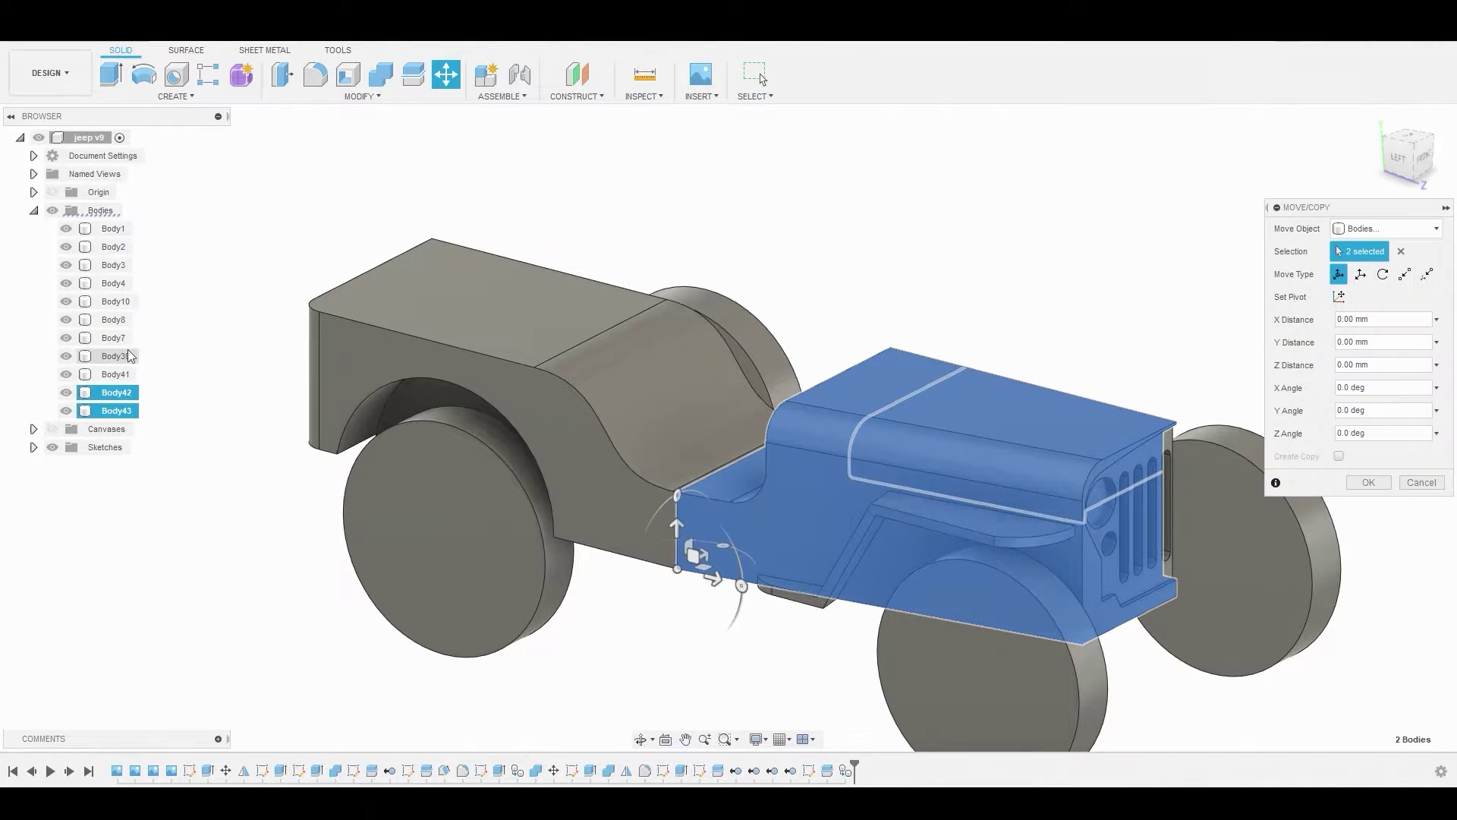
left_click(1370, 484)
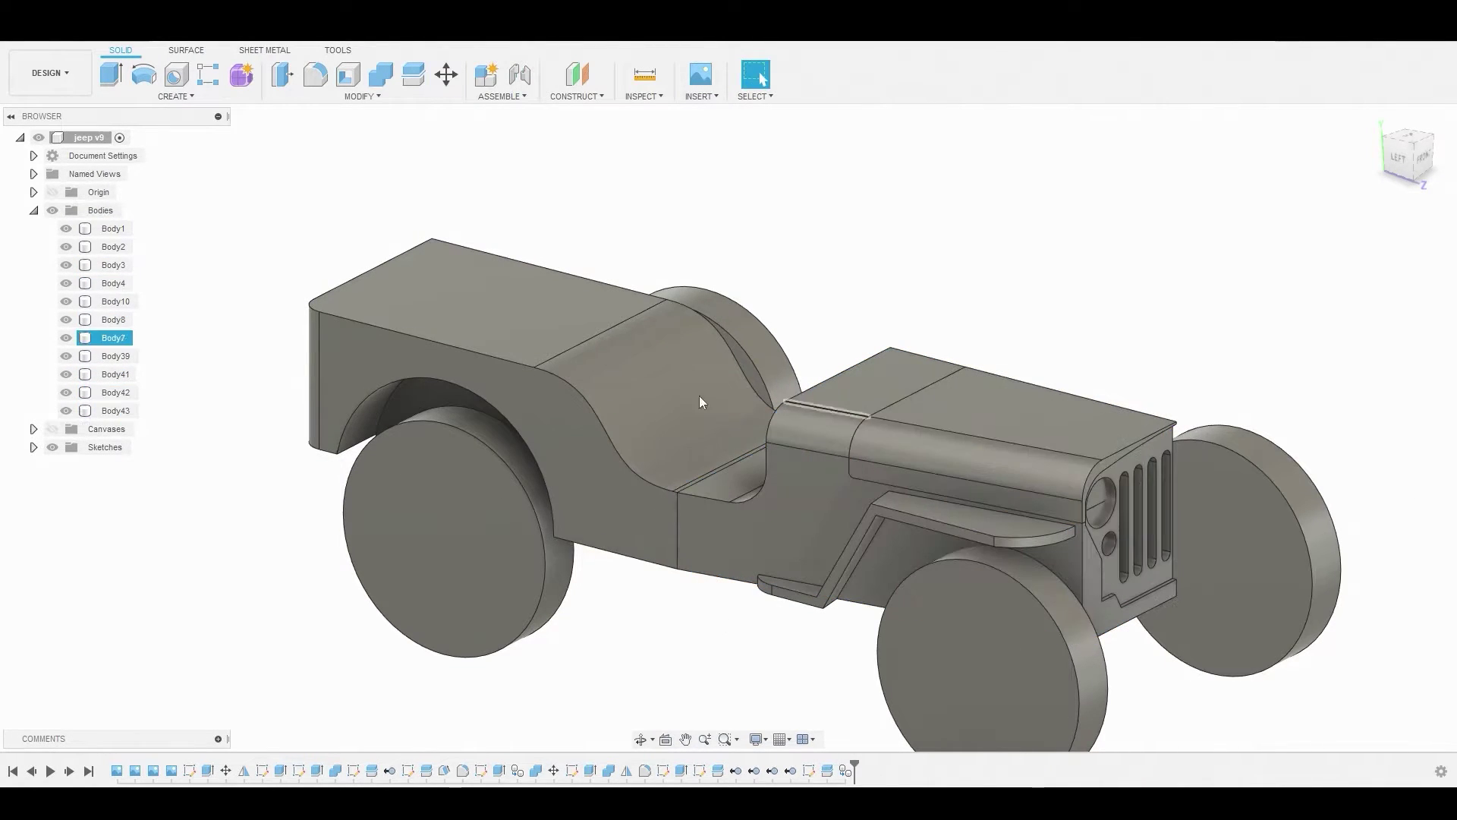
- Remove the superseded bodies Body7 and Body41, keeping the separate hood and front body copies
left_click(115, 375)
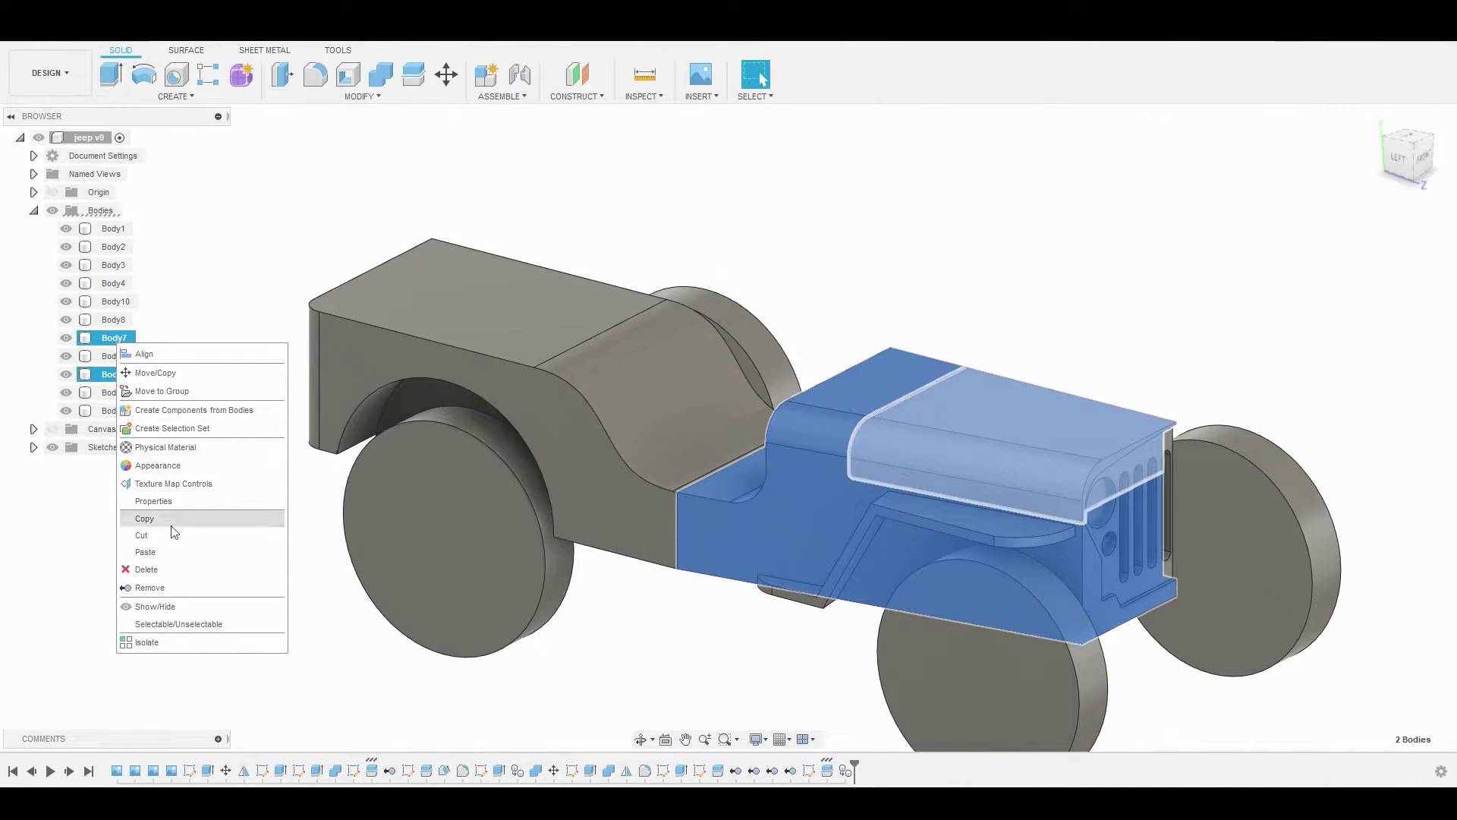
left_click(150, 587)
middle_click_drag(769, 506, 538, 484)
scroll(747, 420, "up", 3)
middle_click_drag(747, 422, 653, 390, "shift")
left_click(651, 386)
right_click(646, 376)
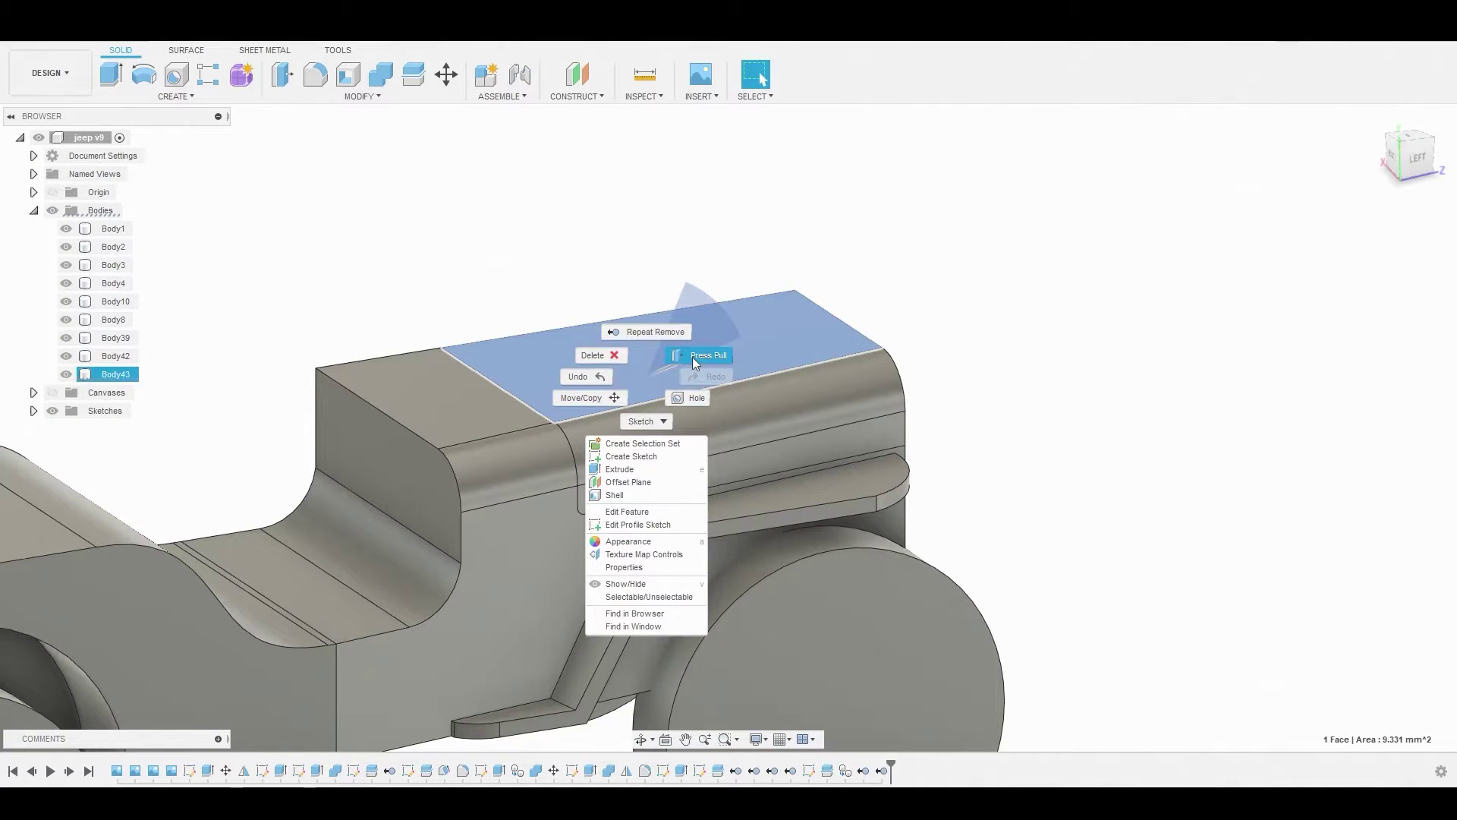
left_click(692, 357)
mouse_move(648, 362)
left_mouse_down()
mouse_move(645, 374)
mouse_move(646, 358)
left_mouse_up()
left_click(1422, 301)
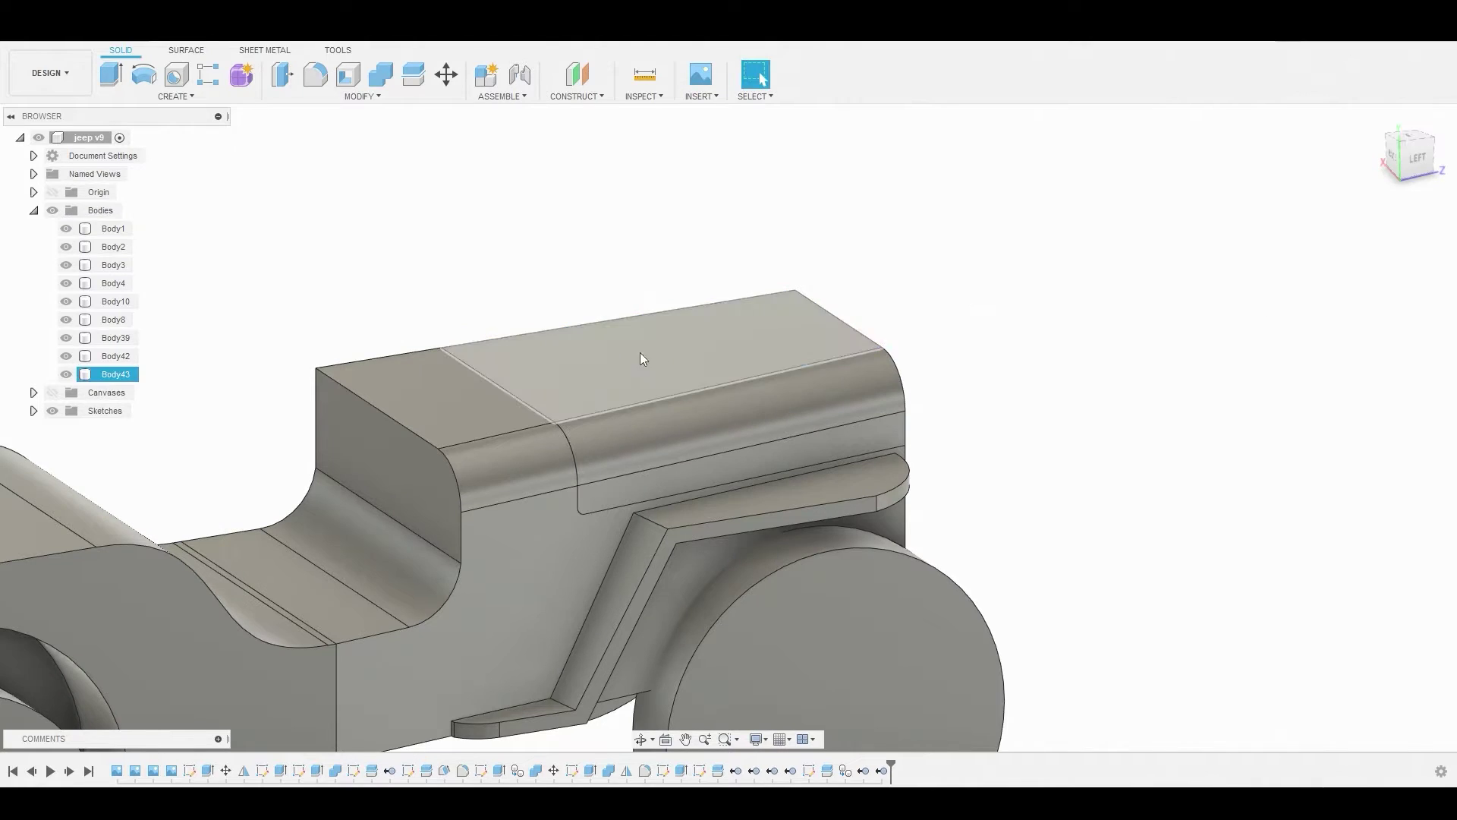
right_click(463, 386)
left_click(502, 367)
left_click_drag(463, 373, 463, 364)
left_click(1416, 302)
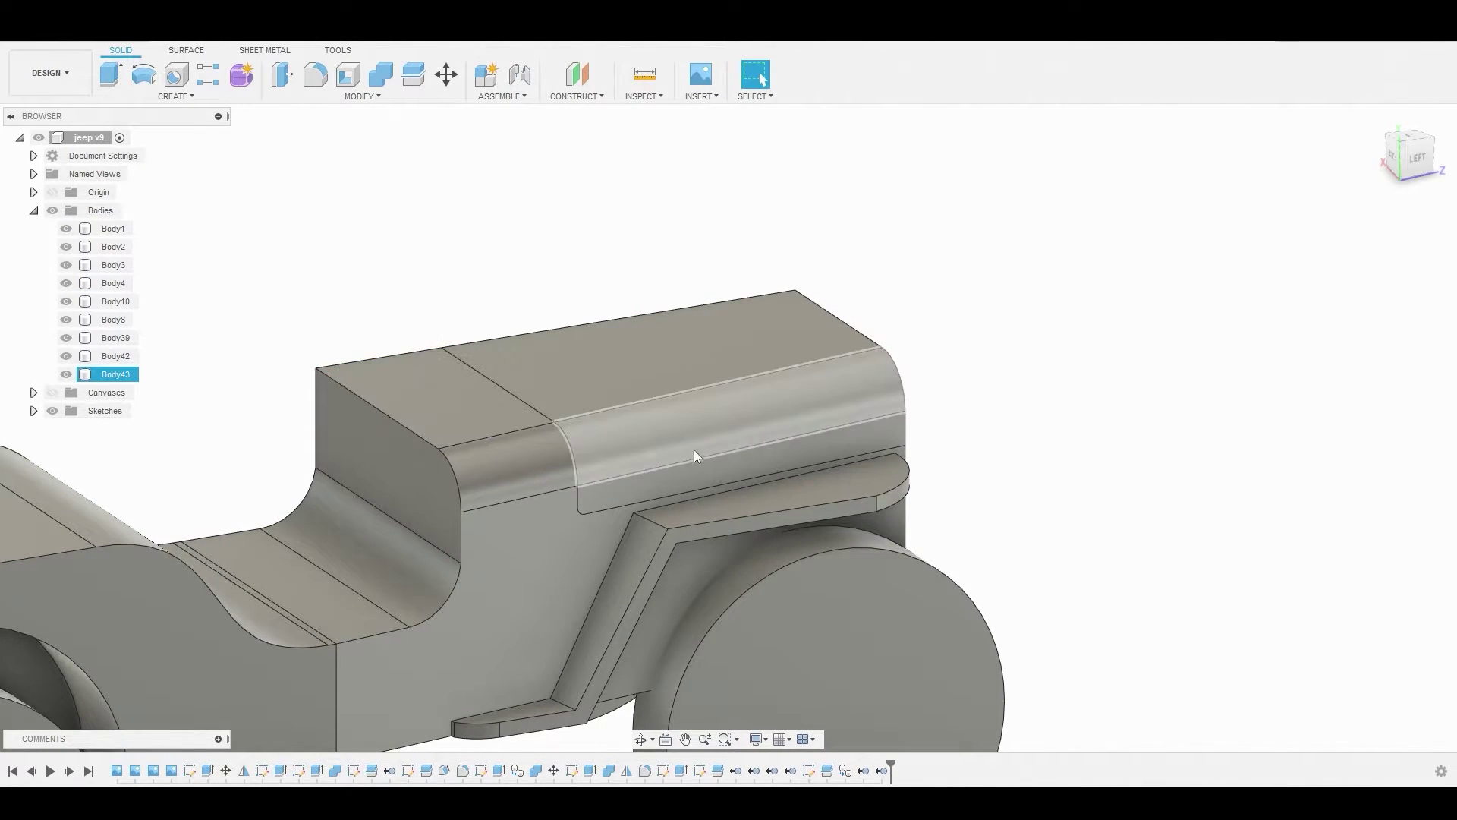
right_click(523, 458)
left_click(566, 439)
left_click_drag(541, 451, 545, 446)
left_click(1421, 301)
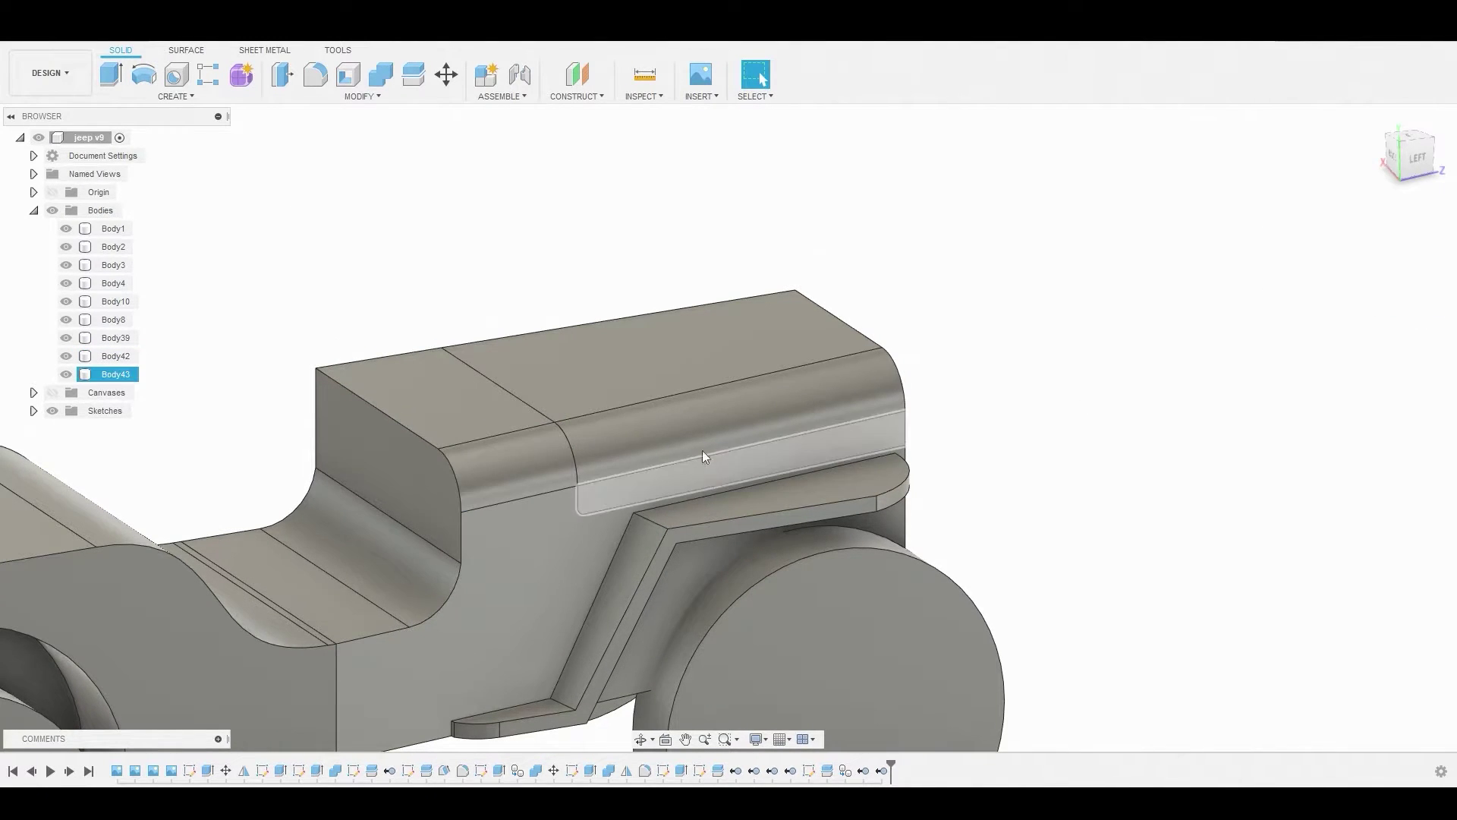
- Offset the hood's rounded side face outward by 0.022 mm
right_click(682, 430)
left_click(731, 408)
middle_click_drag(609, 447, 659, 436, "shift")
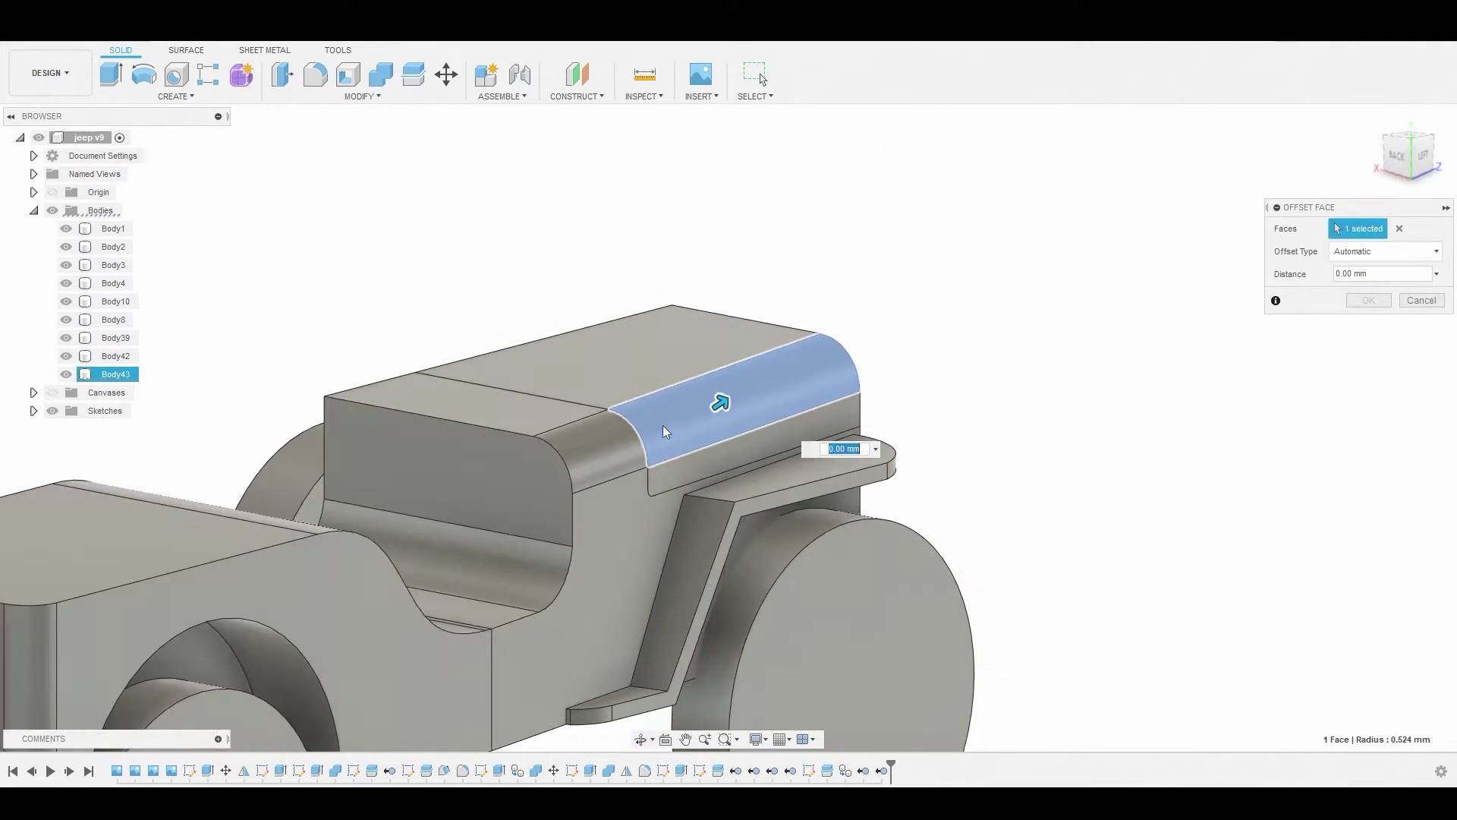
scroll(700, 423, "up", 3)
left_click_drag(737, 407, 741, 402)
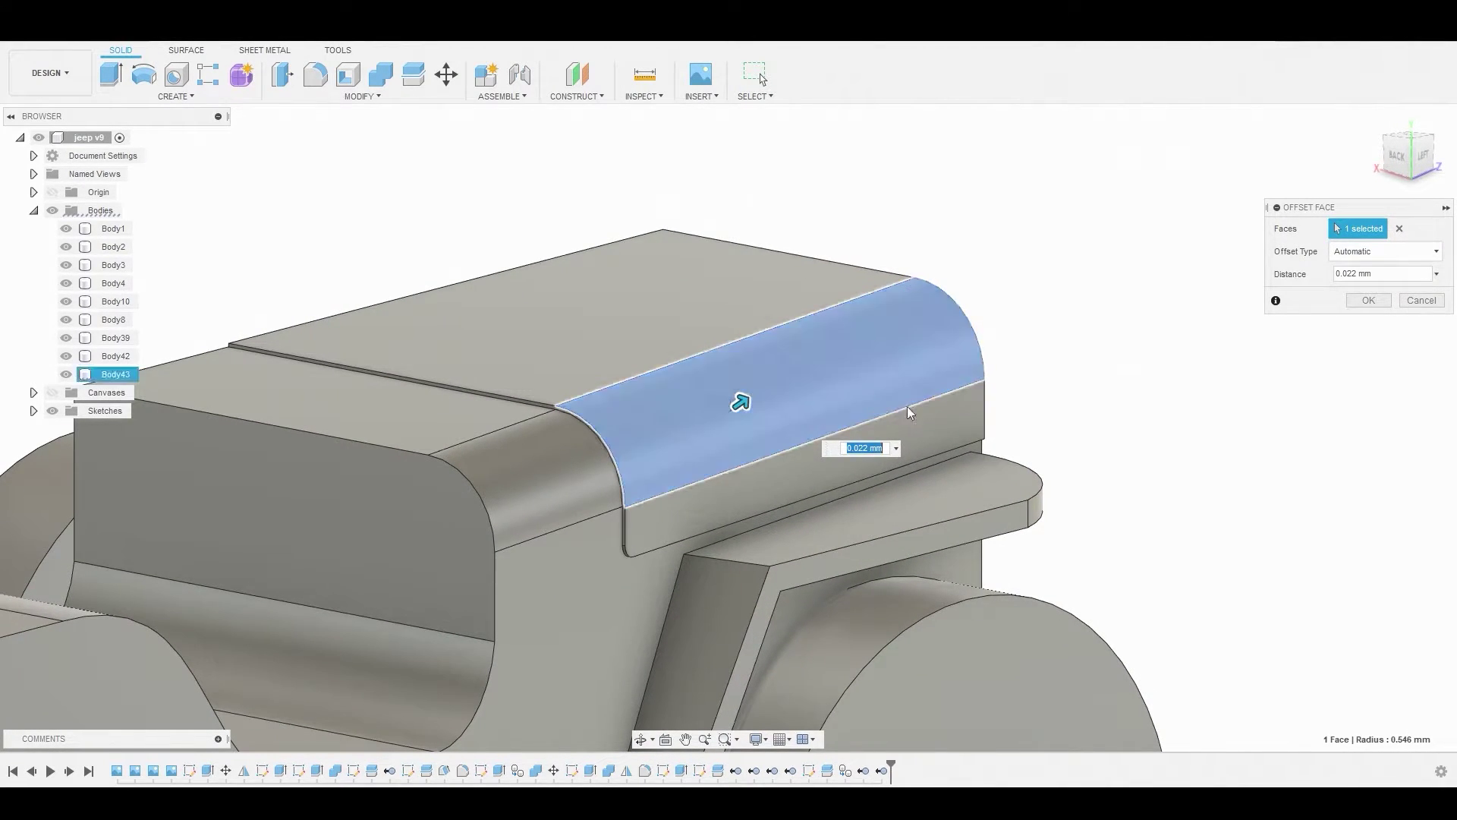
left_click(1363, 302)
- Offset the hood's front face forward by about 0.1 mm to match the side-view blueprint, with the canvases shown
middle_click_drag(1255, 338, 844, 248, "shift")
scroll(1034, 215, "up", 4)
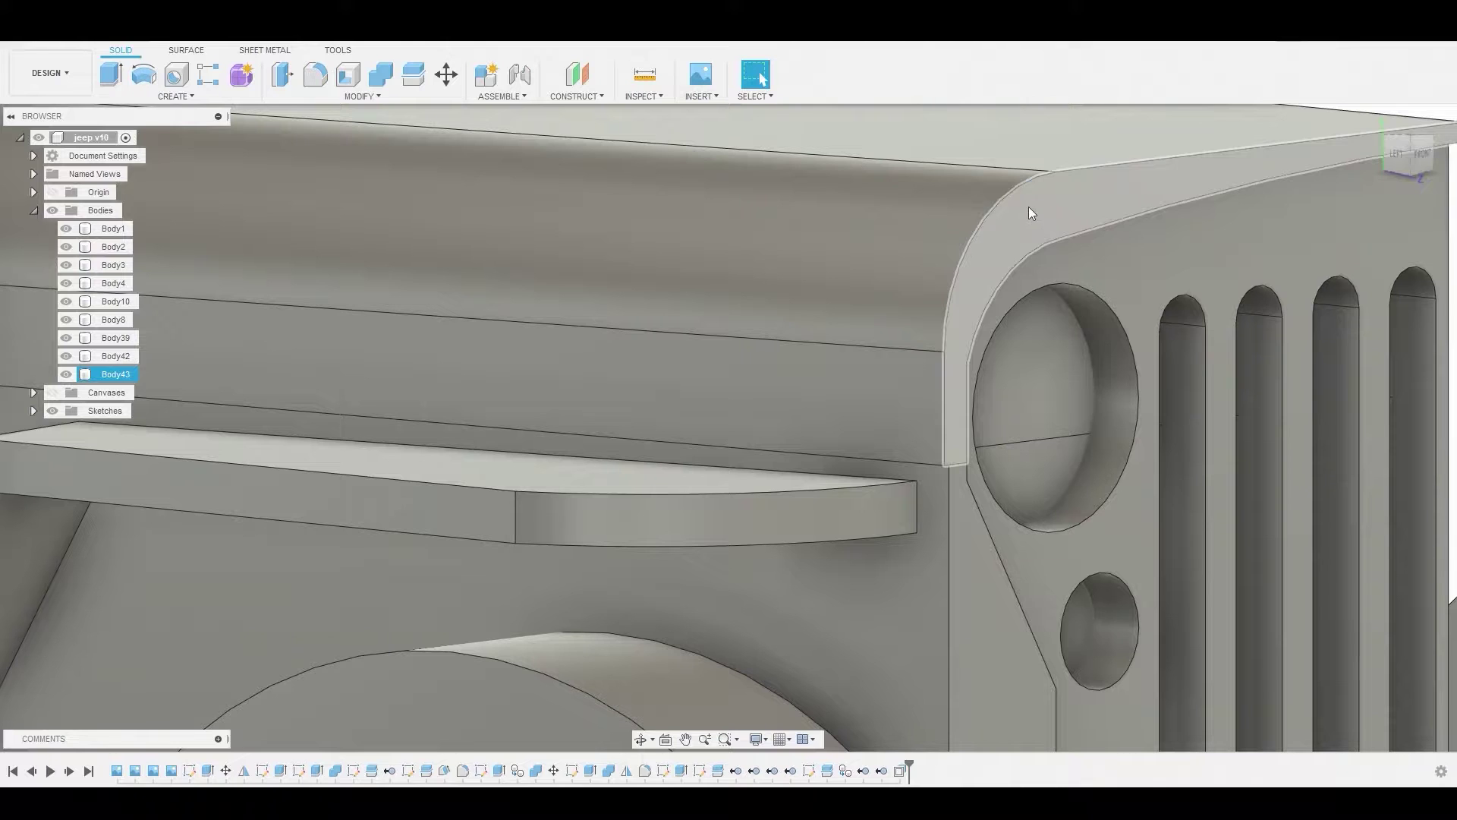
right_click(1031, 207)
left_click(1081, 184)
middle_click_drag(1081, 184, 1062, 363, "shift")
left_click(53, 392)
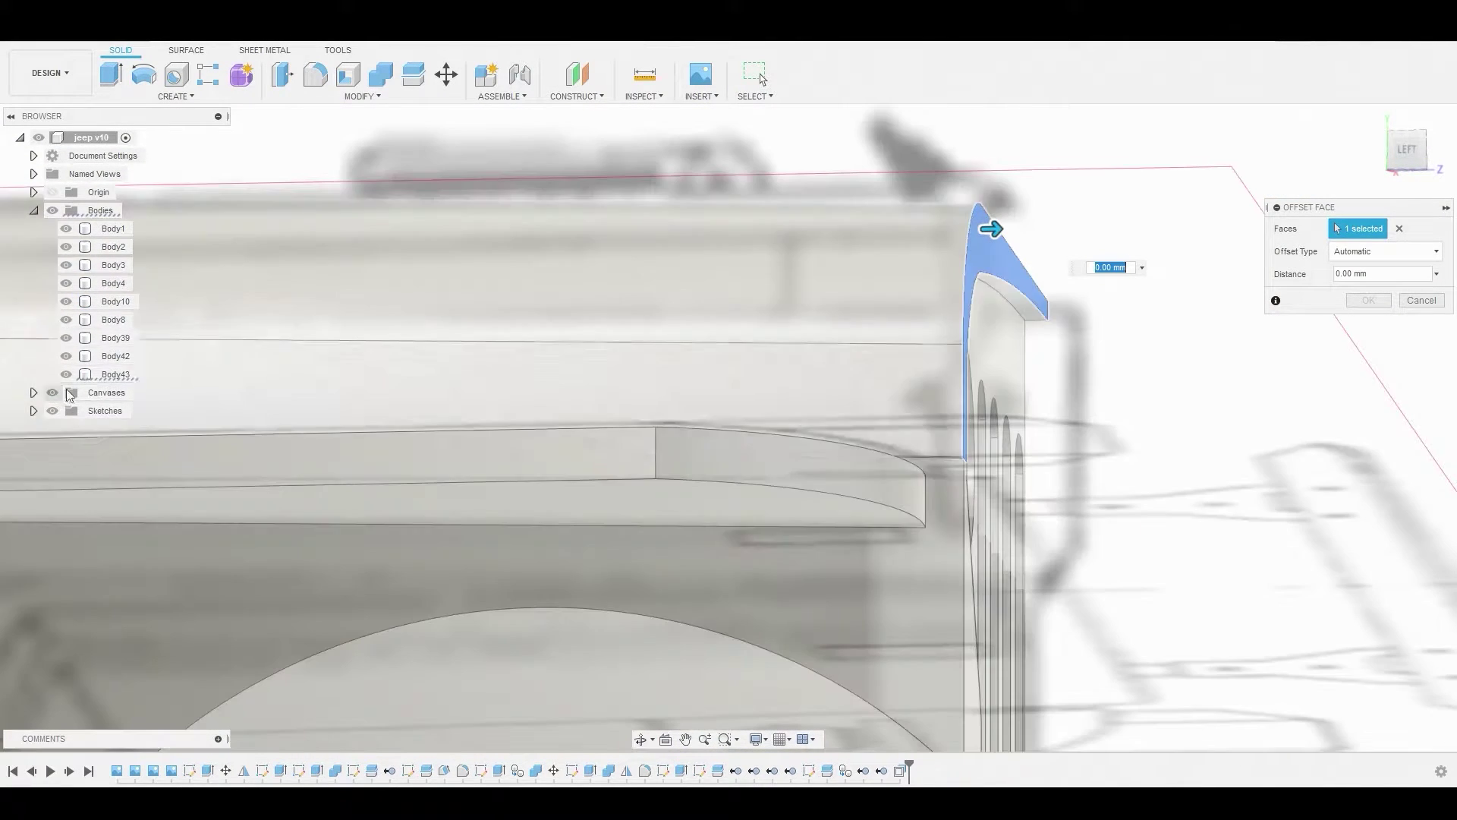
left_click(1404, 151)
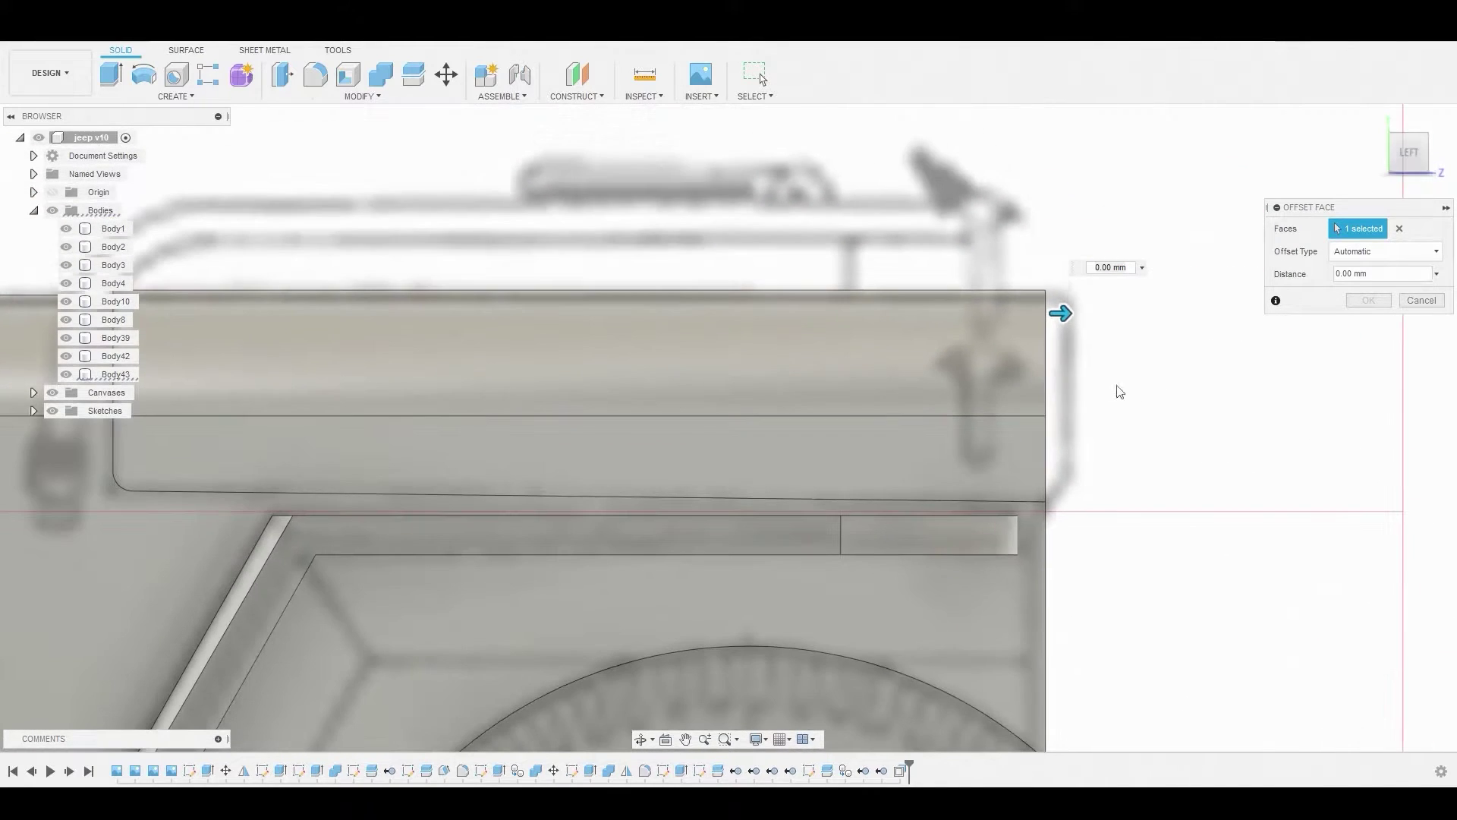
left_click_drag(1068, 322, 1088, 323)
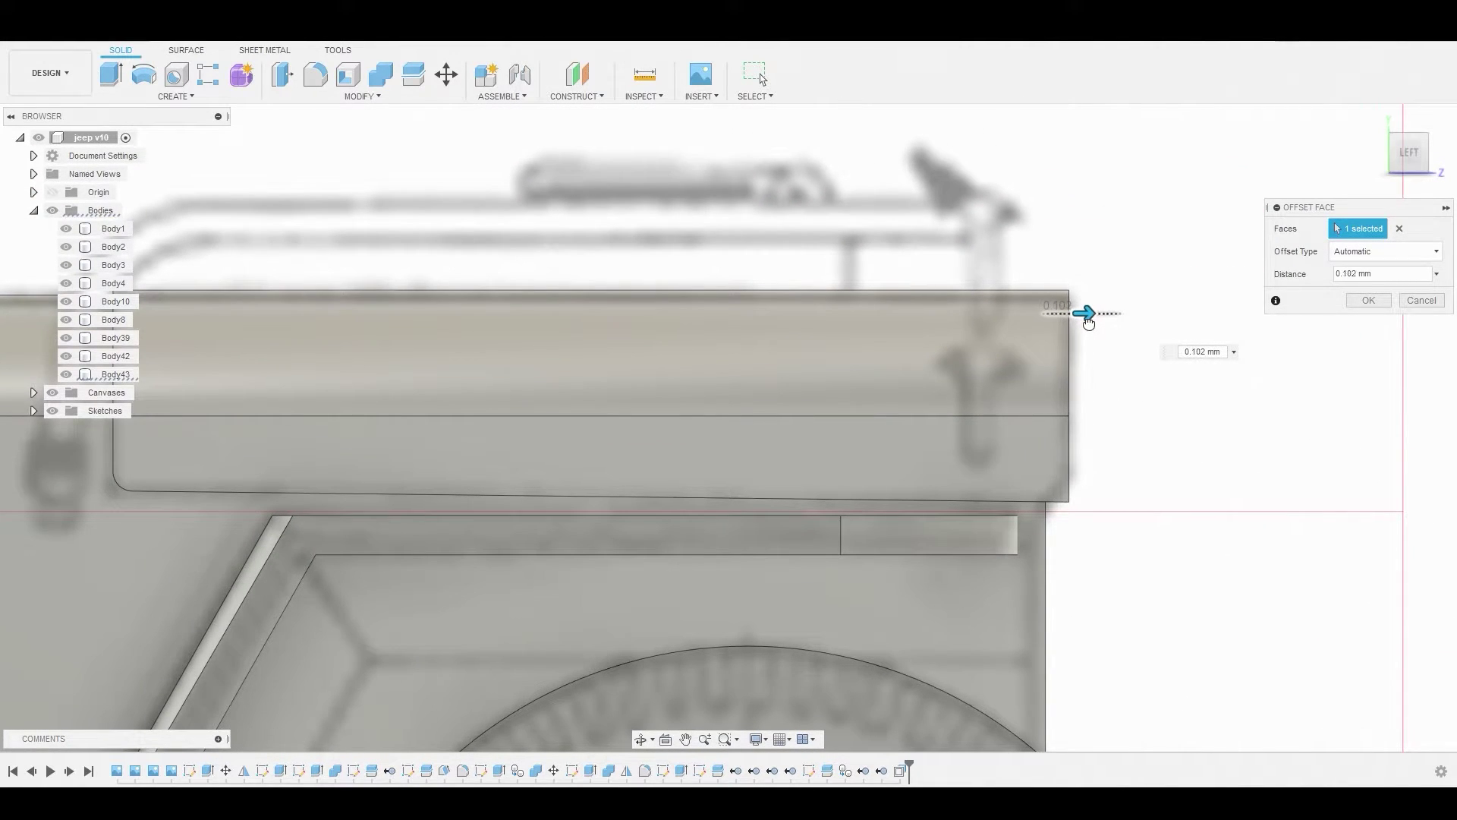
left_click(1368, 301)
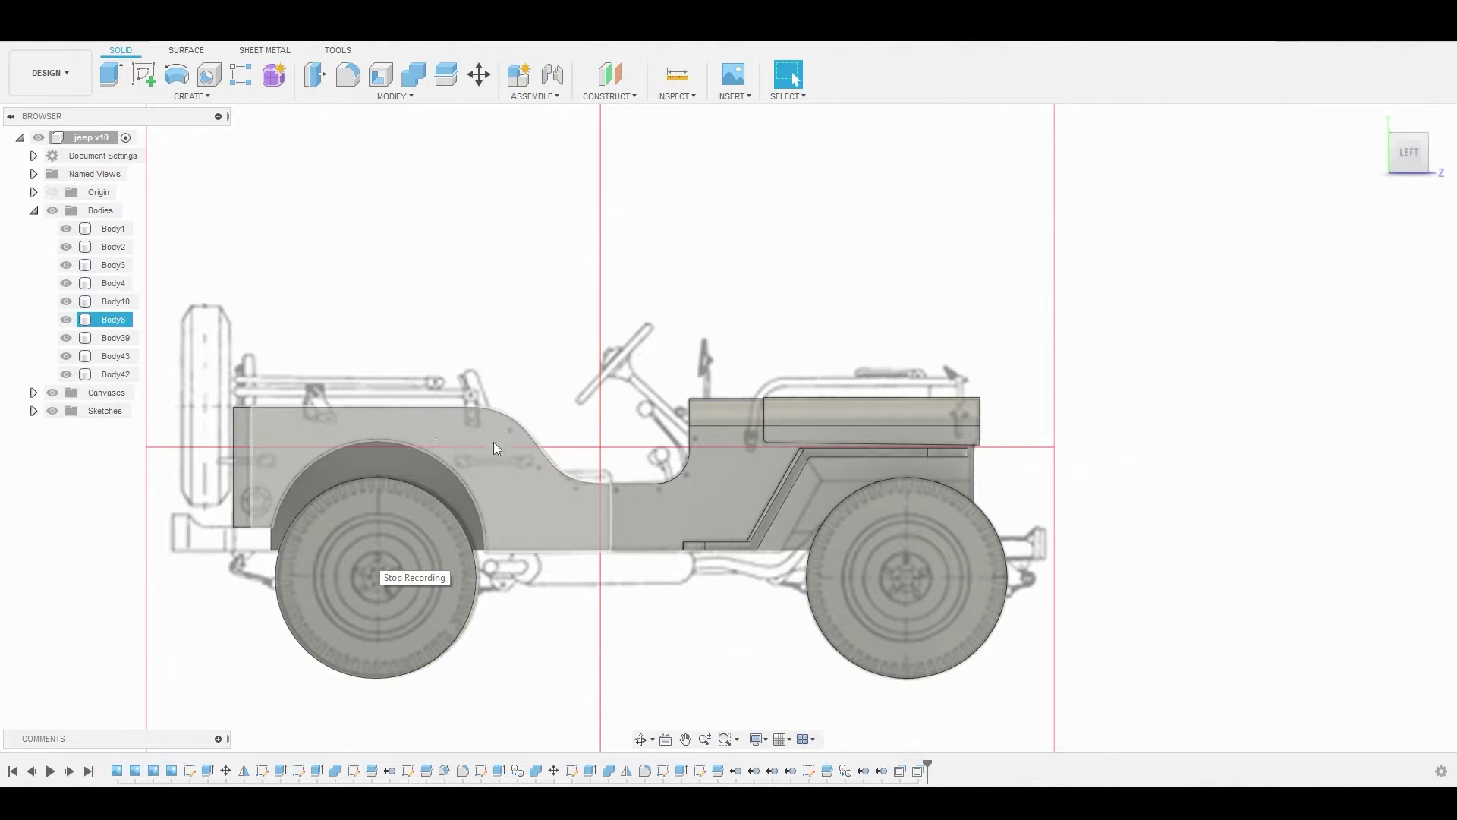
- Sketch a rectangle about 3.75 by 4.71 mm over the cockpit opening on the rear body's side face
left_click(495, 448)
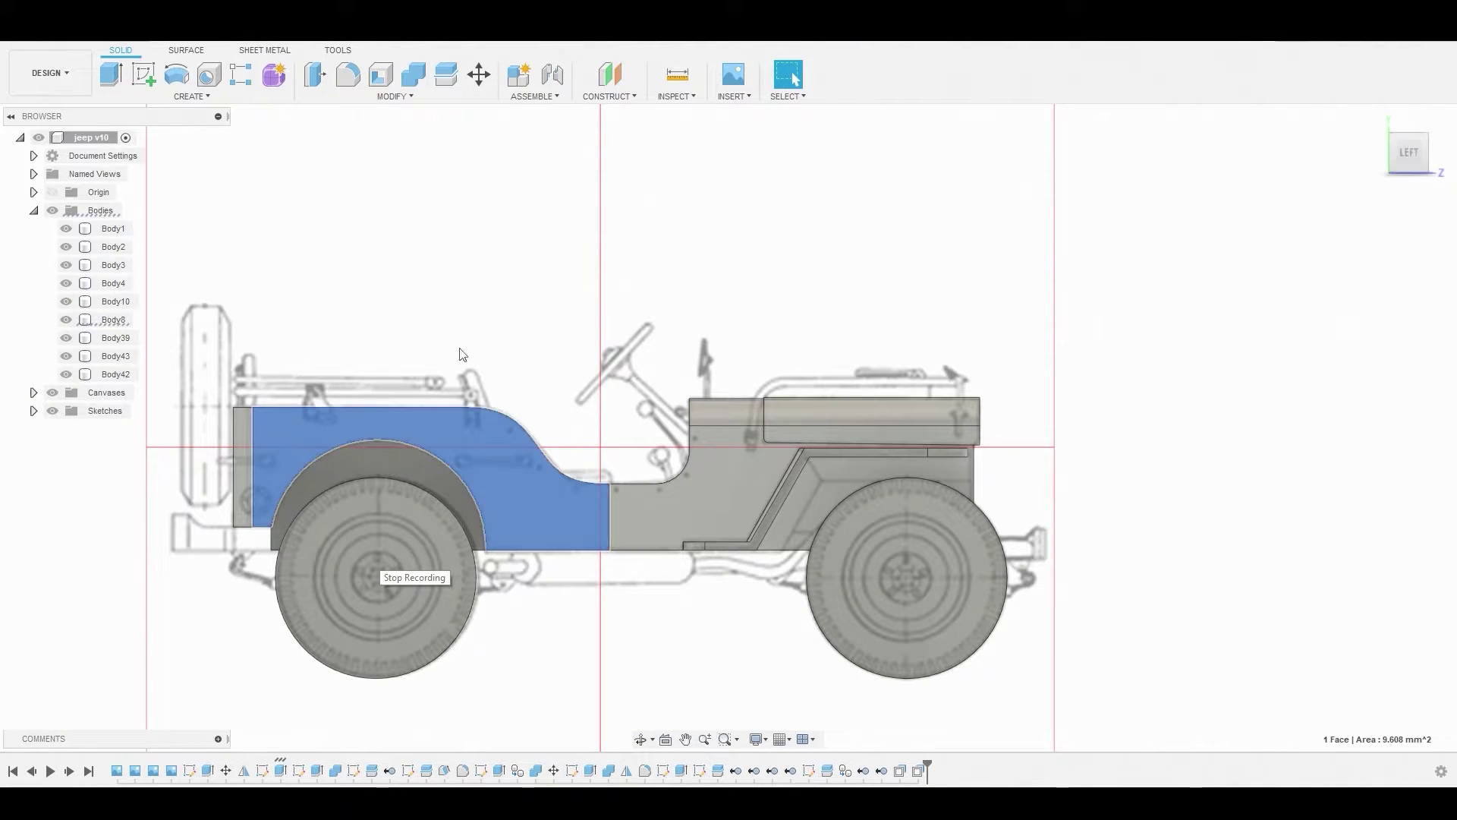
left_click(144, 76)
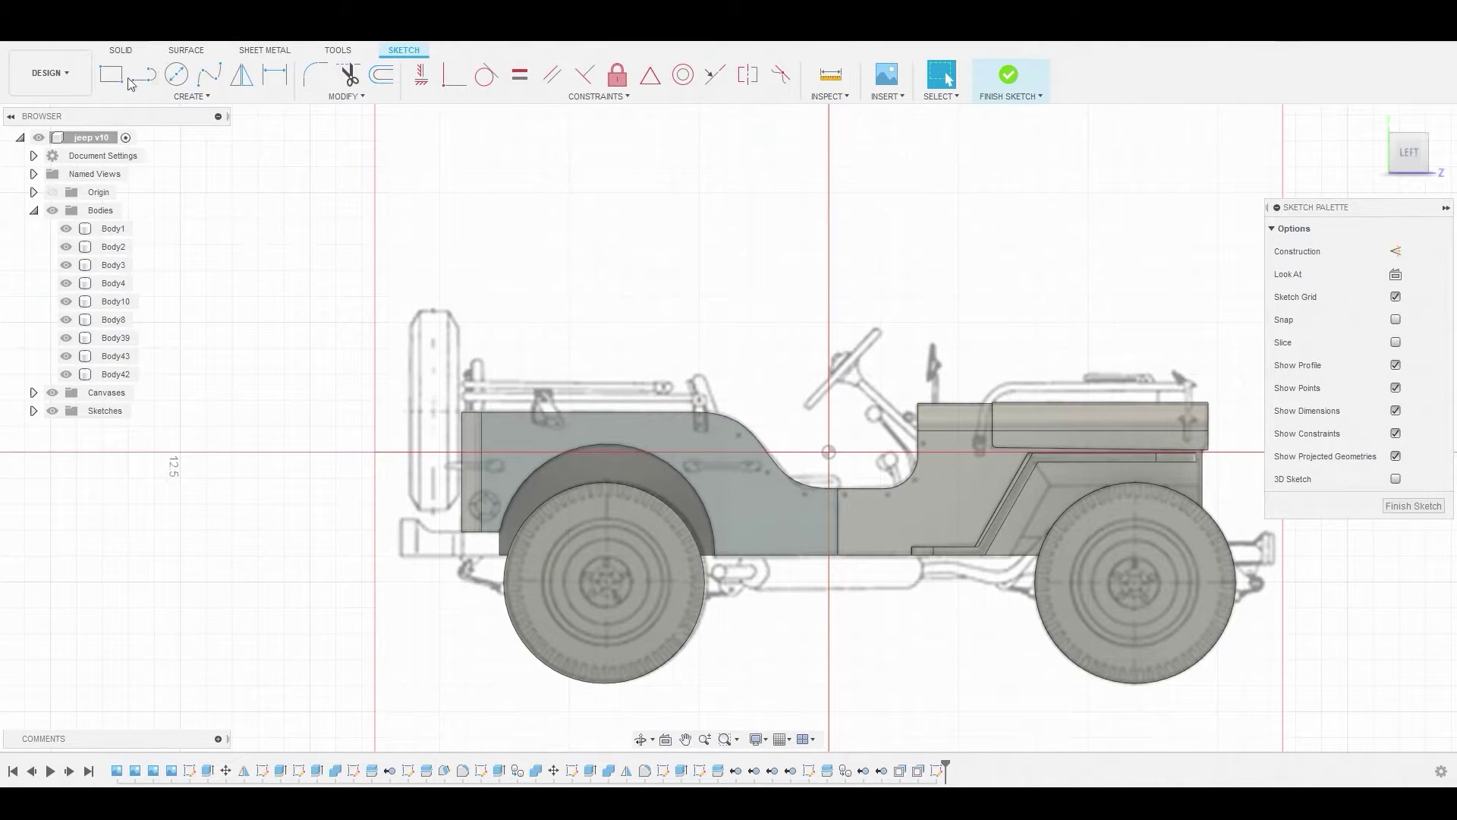
left_click(123, 76)
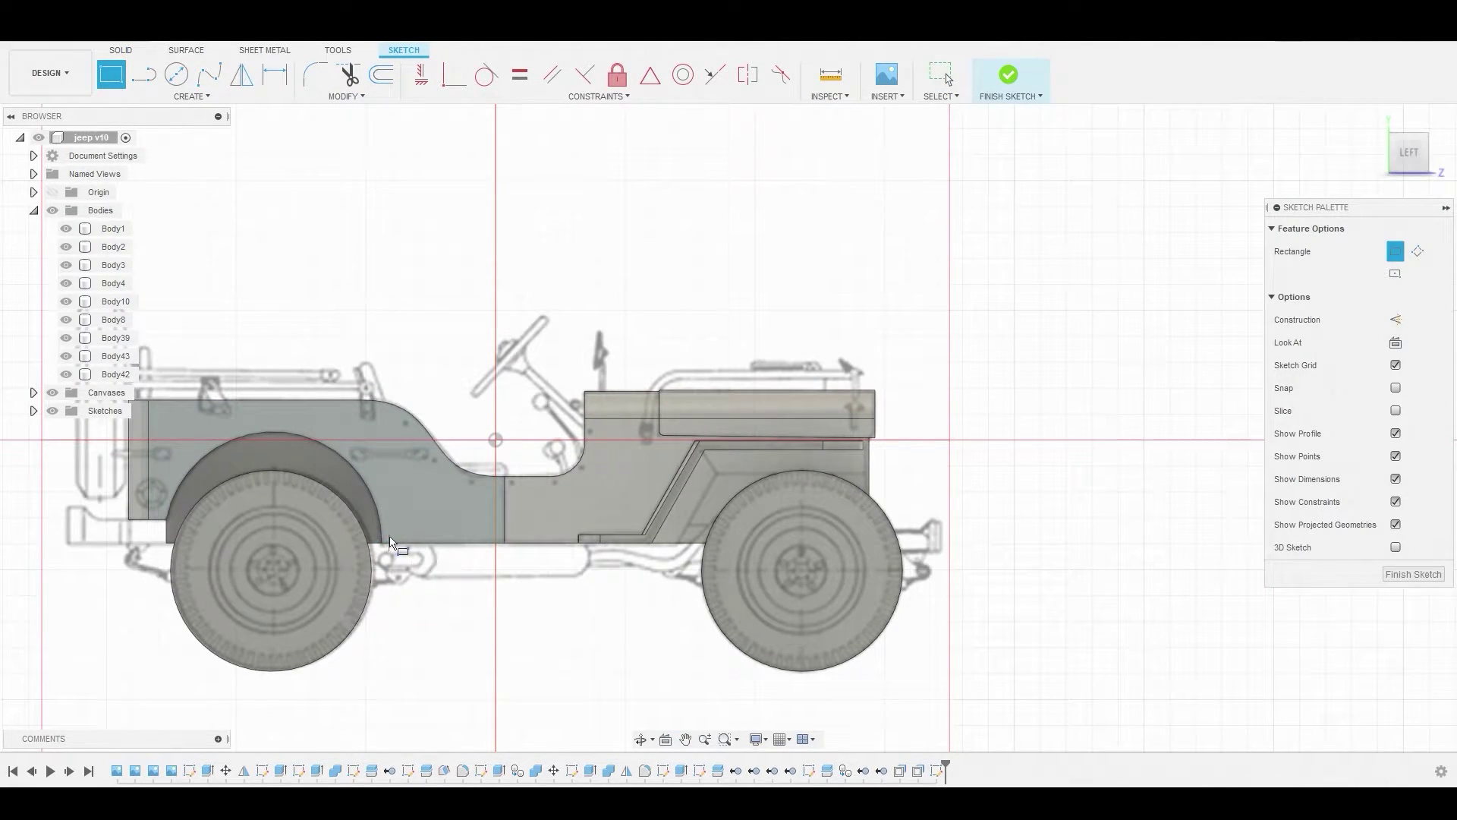
left_click(390, 537)
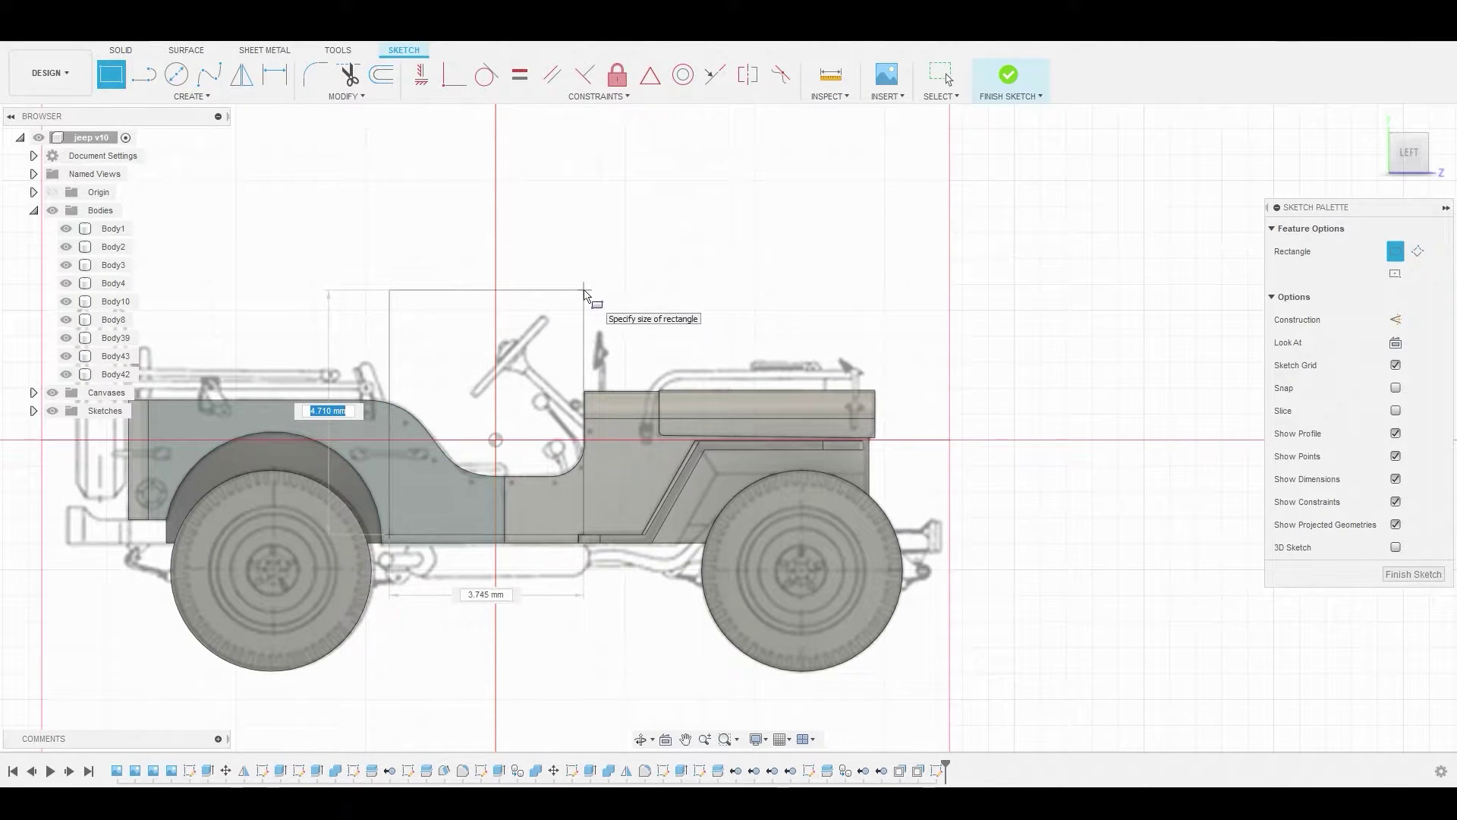
left_click(587, 295)
right_click(624, 267)
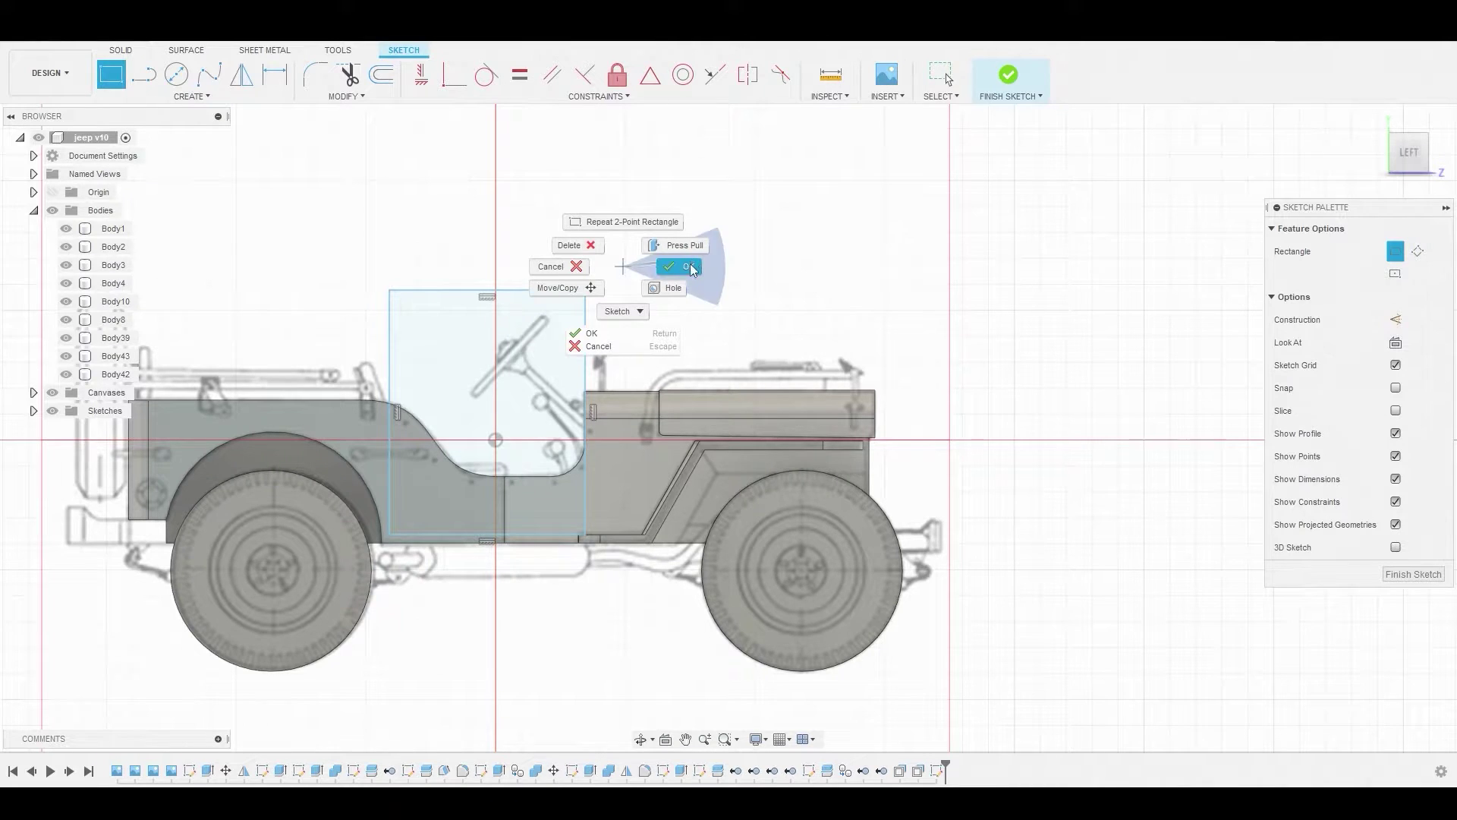
left_click(686, 265)
- Extrude the cockpit rectangle's profiles -3.574 mm across the half body as a new body, with the canvases hidden
left_click(435, 486)
left_click(525, 491)
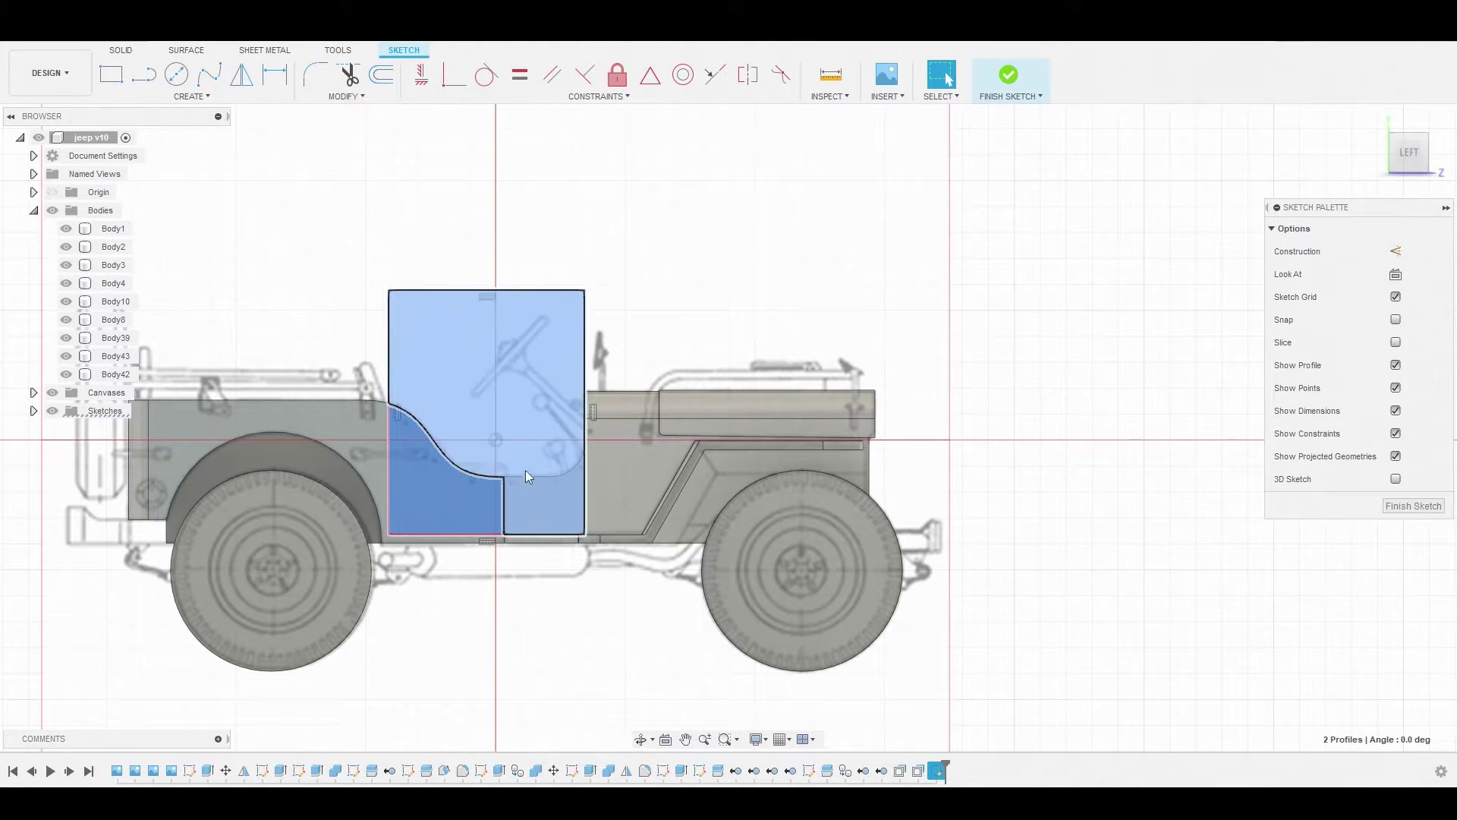
right_click(524, 399)
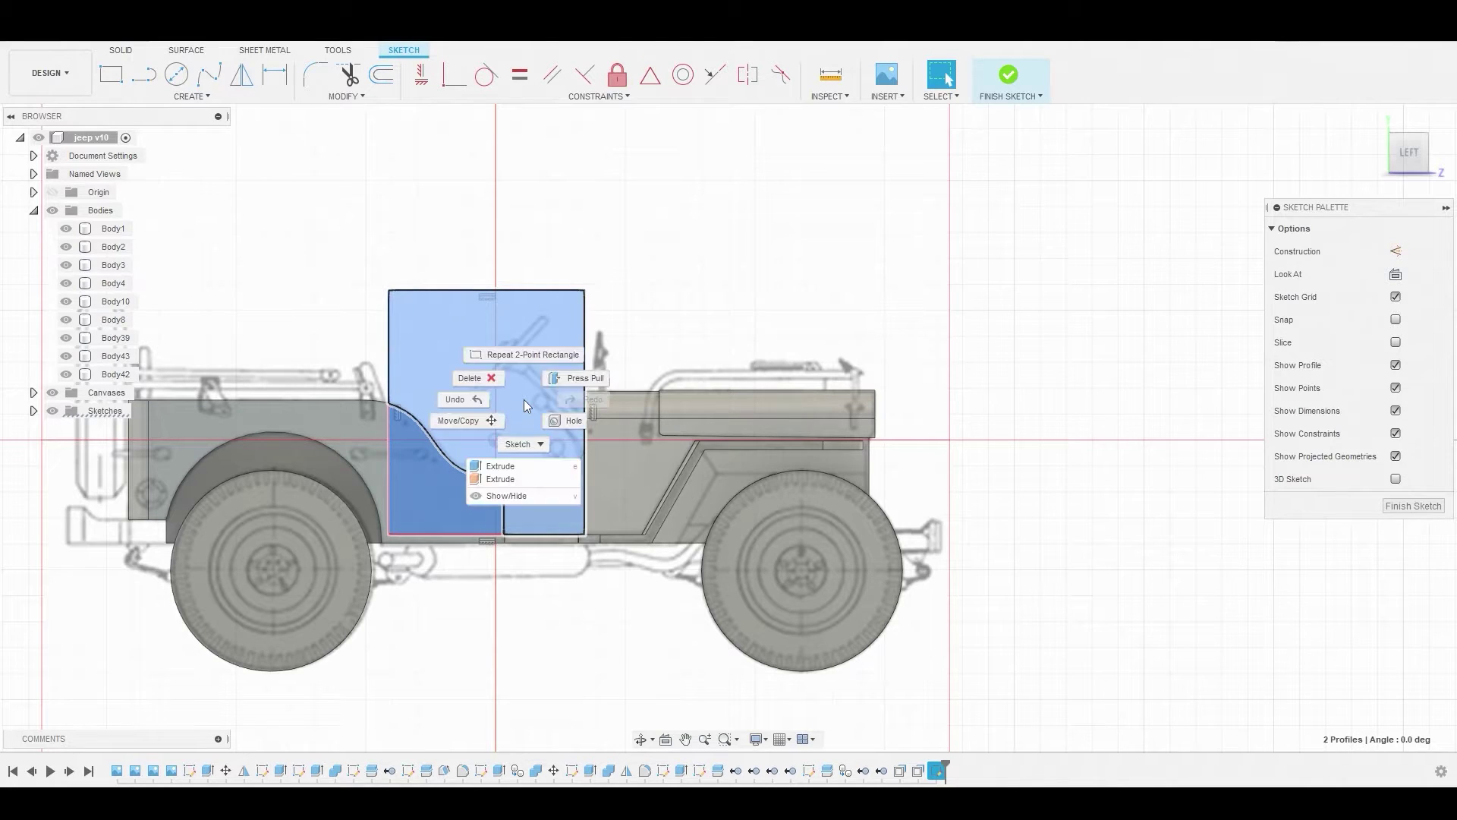
left_click(579, 378)
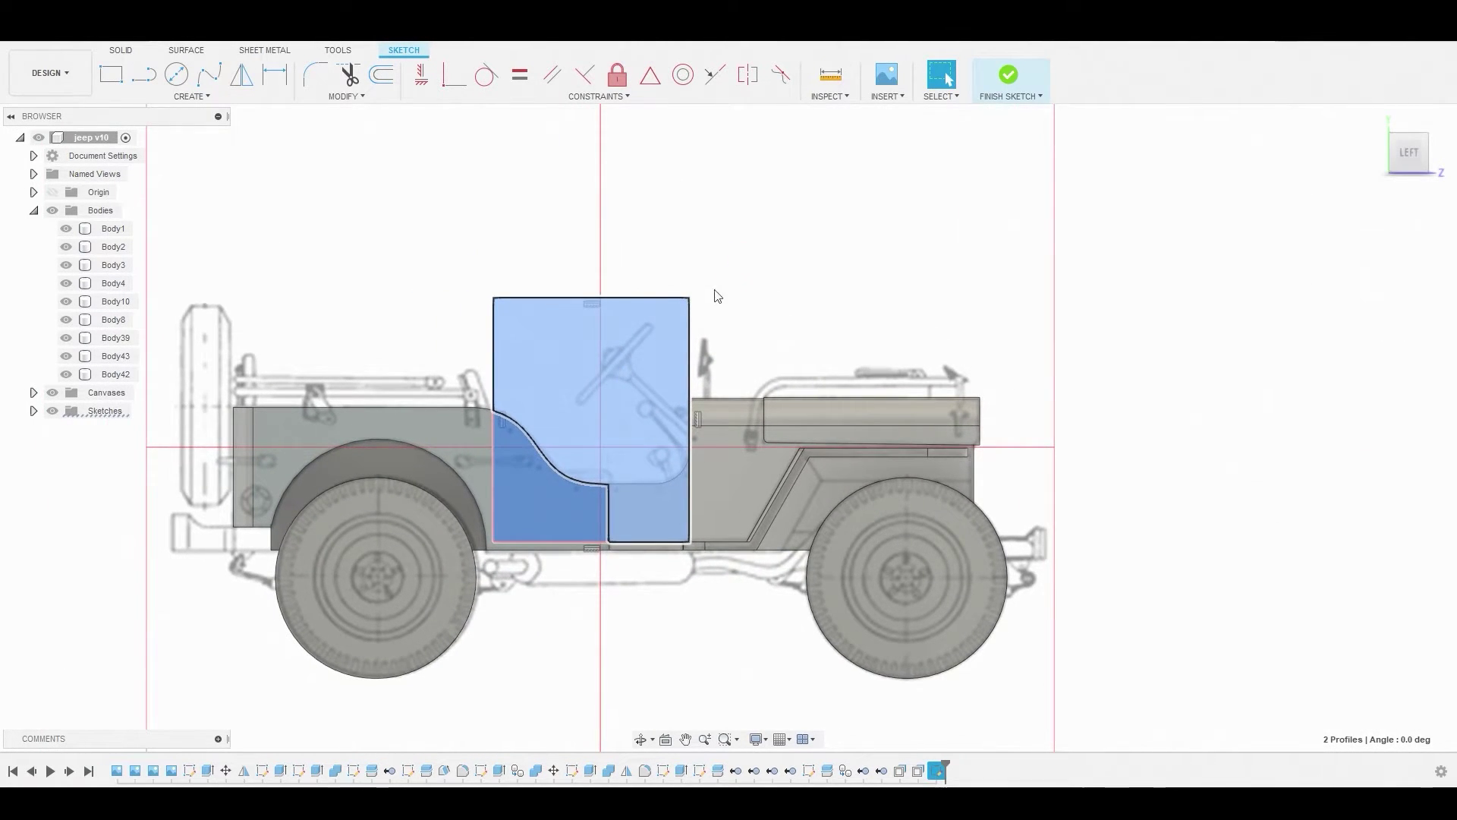
middle_click_drag(688, 309, 577, 319, "shift")
middle_click_drag(881, 456, 776, 470, "shift")
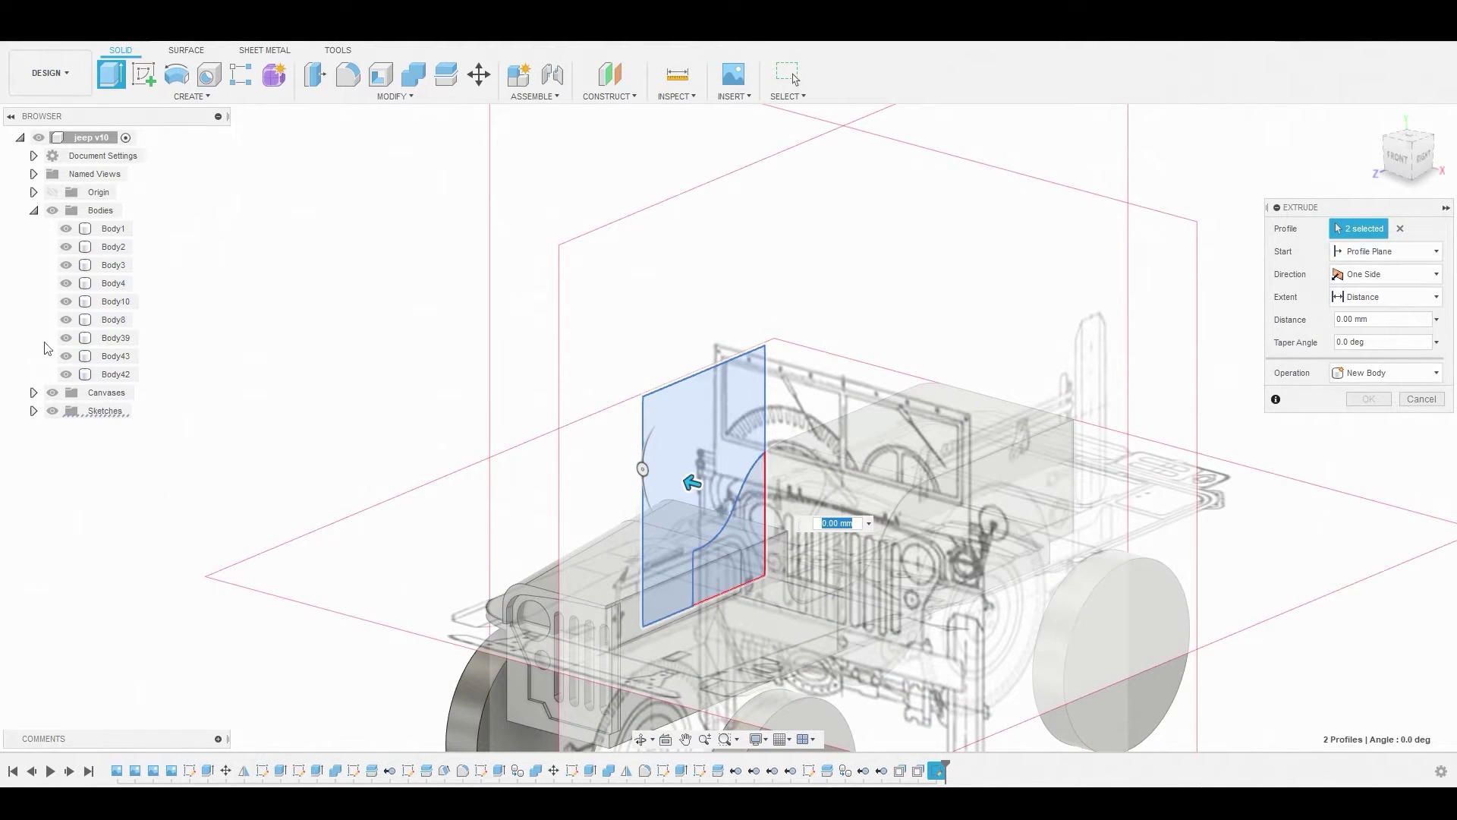
left_click(53, 393)
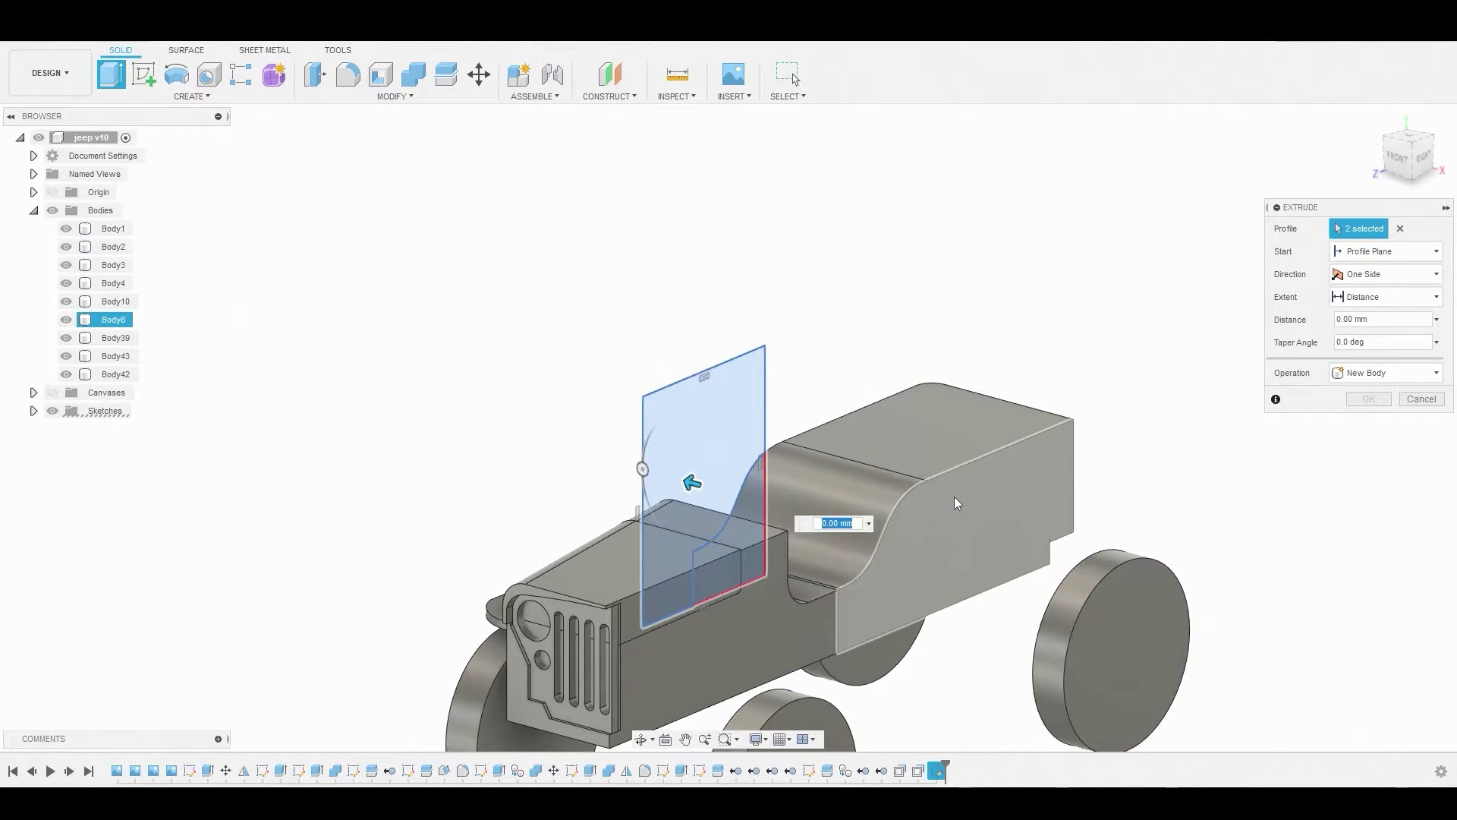
left_click_drag(692, 483, 861, 526)
left_click(1376, 373)
left_click(1371, 429)
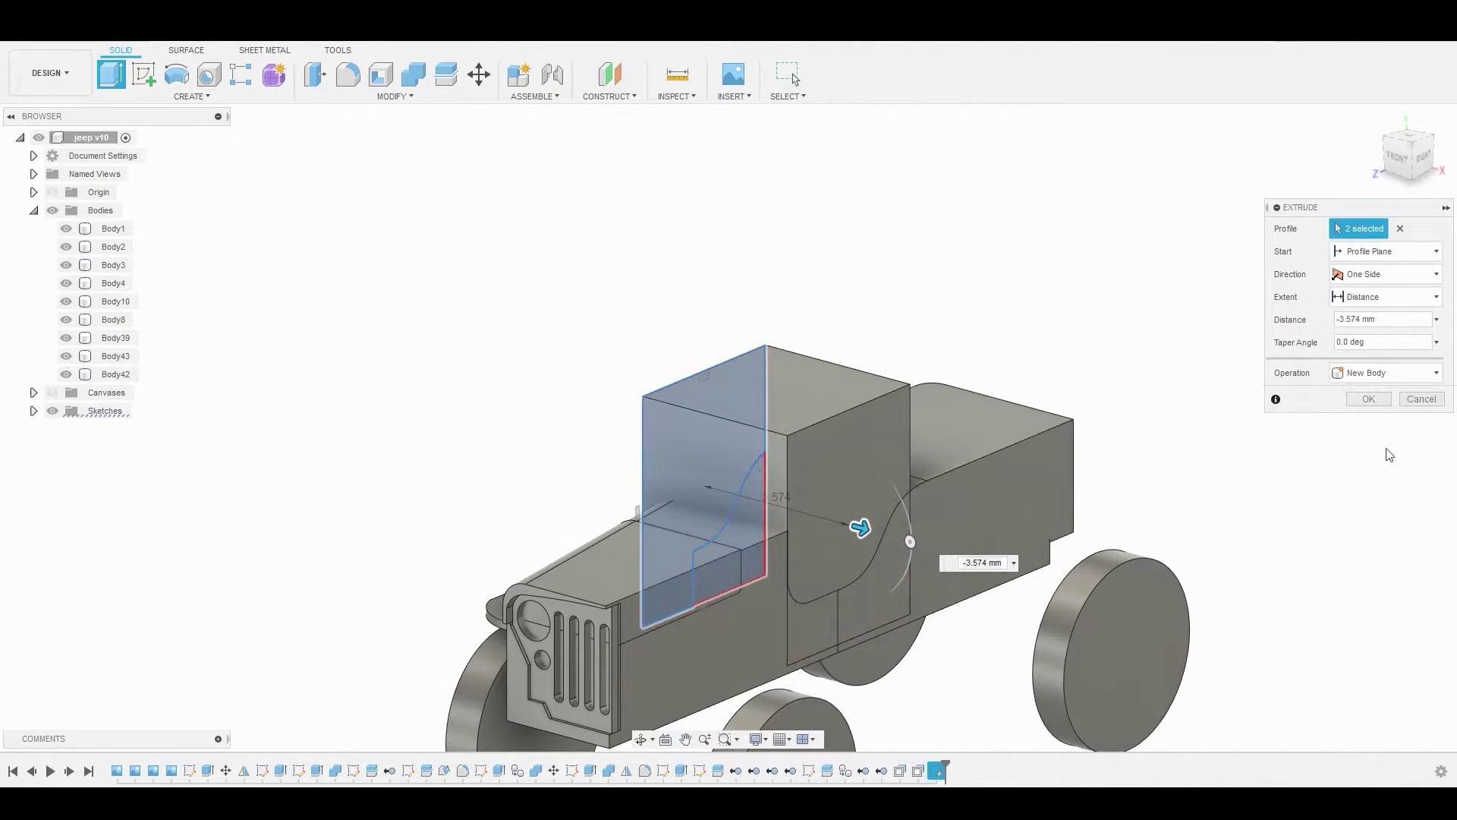
left_click(1369, 399)
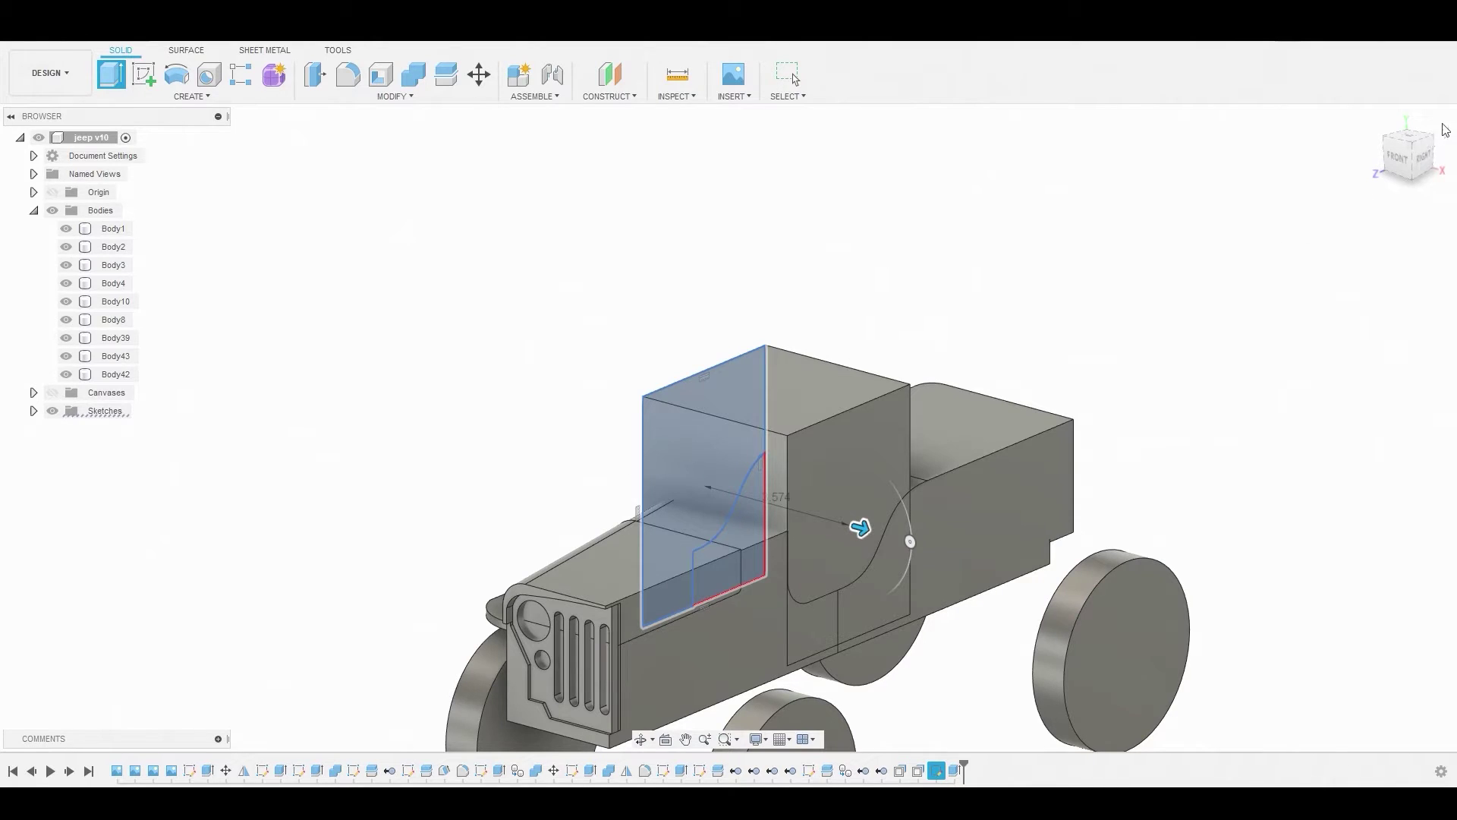
- Show the canvases and sketch a two-segment line on the block's top face, following the blueprint's cockpit side wall to the dash edge
left_click(1412, 138)
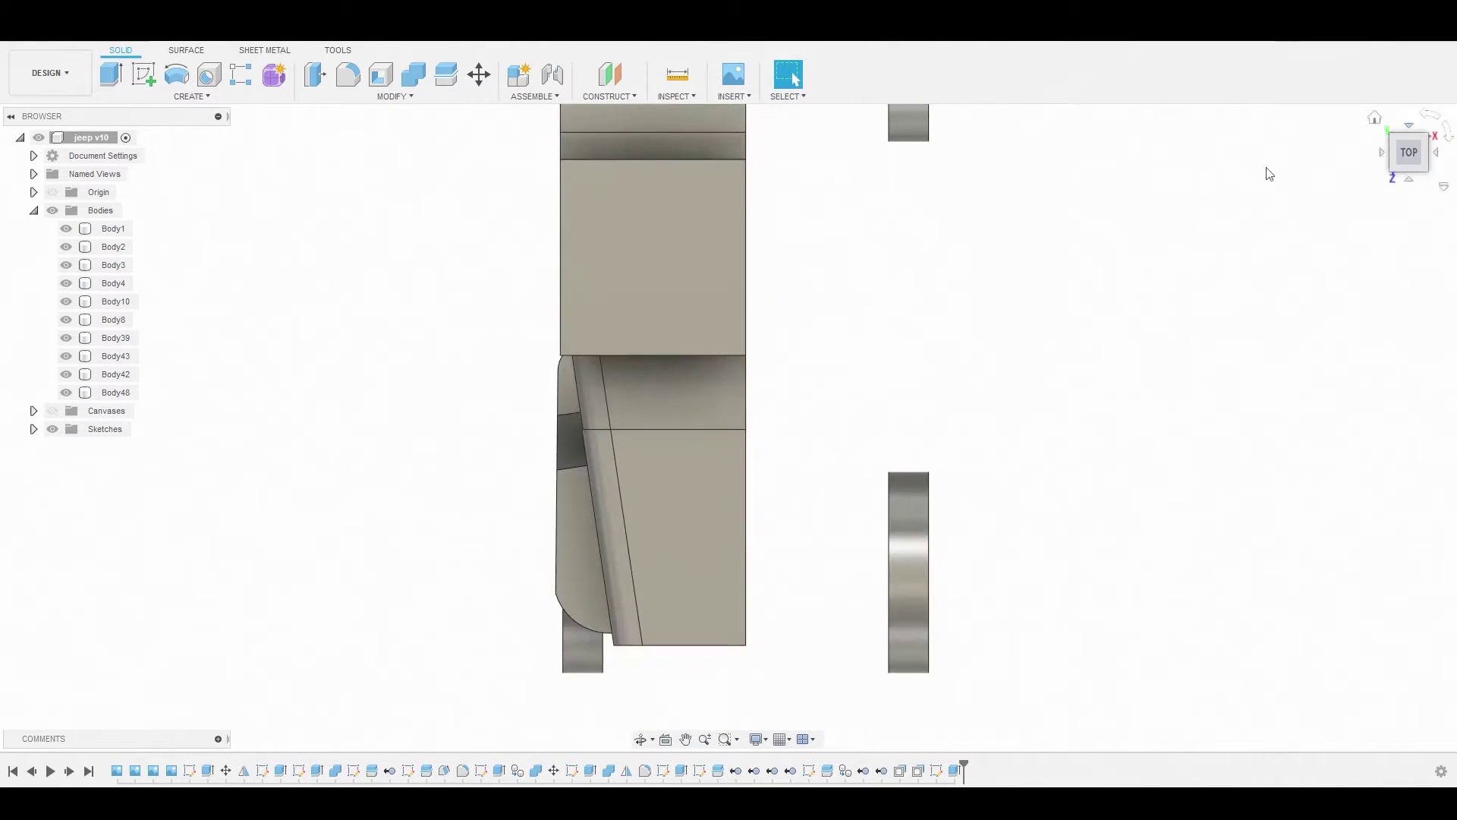
left_click(53, 412)
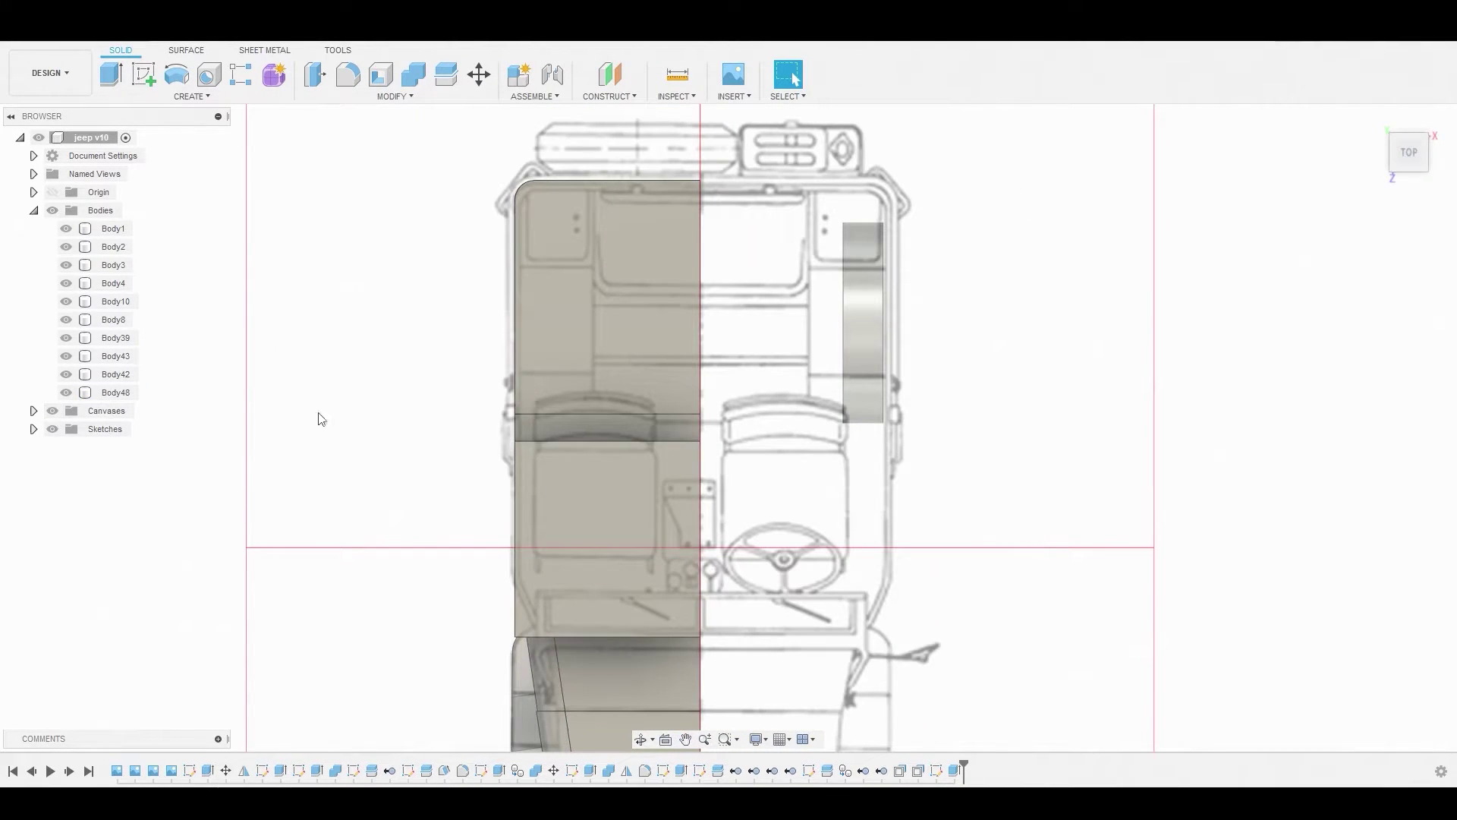
left_click(630, 497)
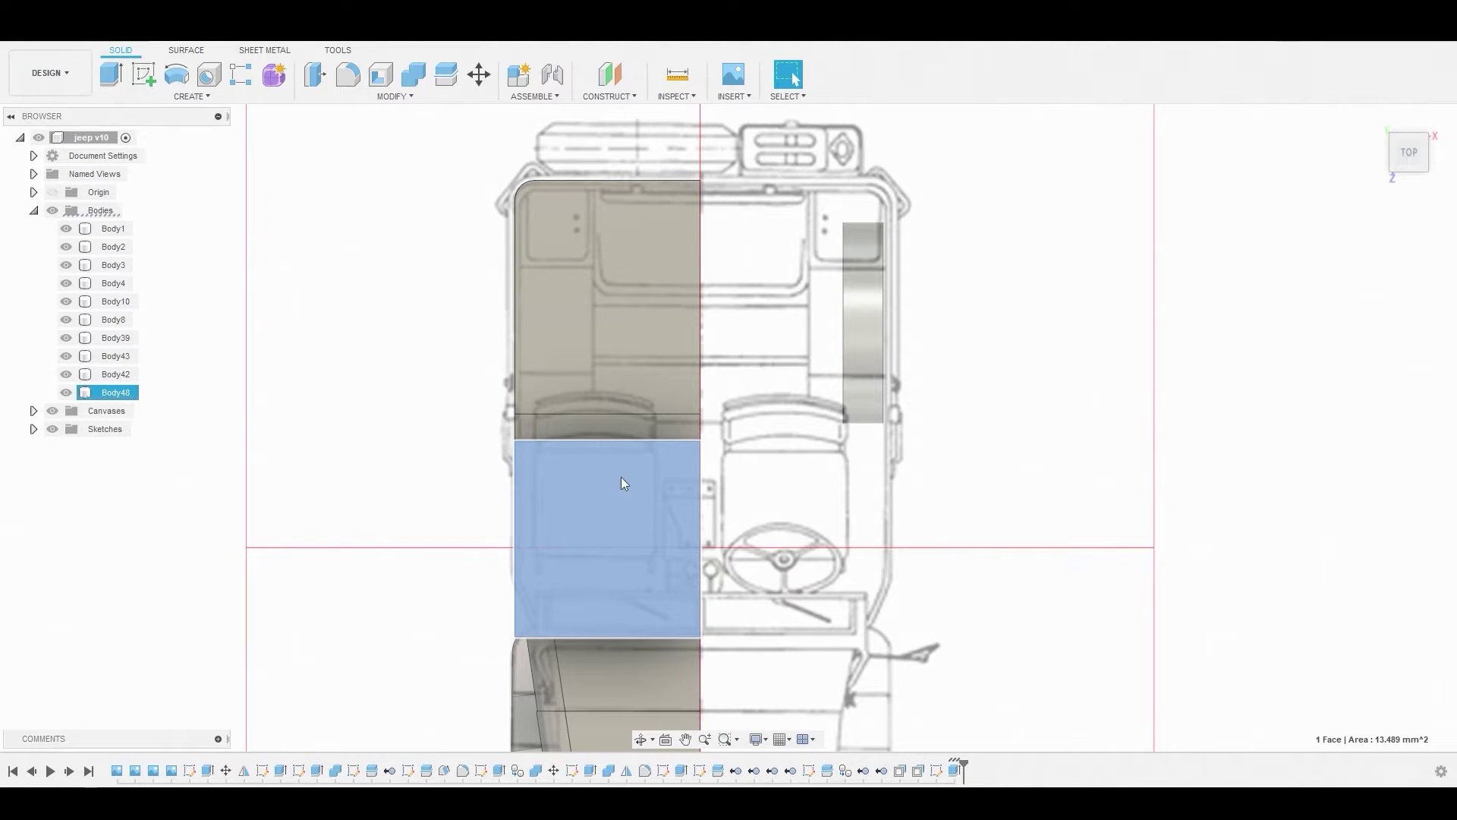
left_click(141, 82)
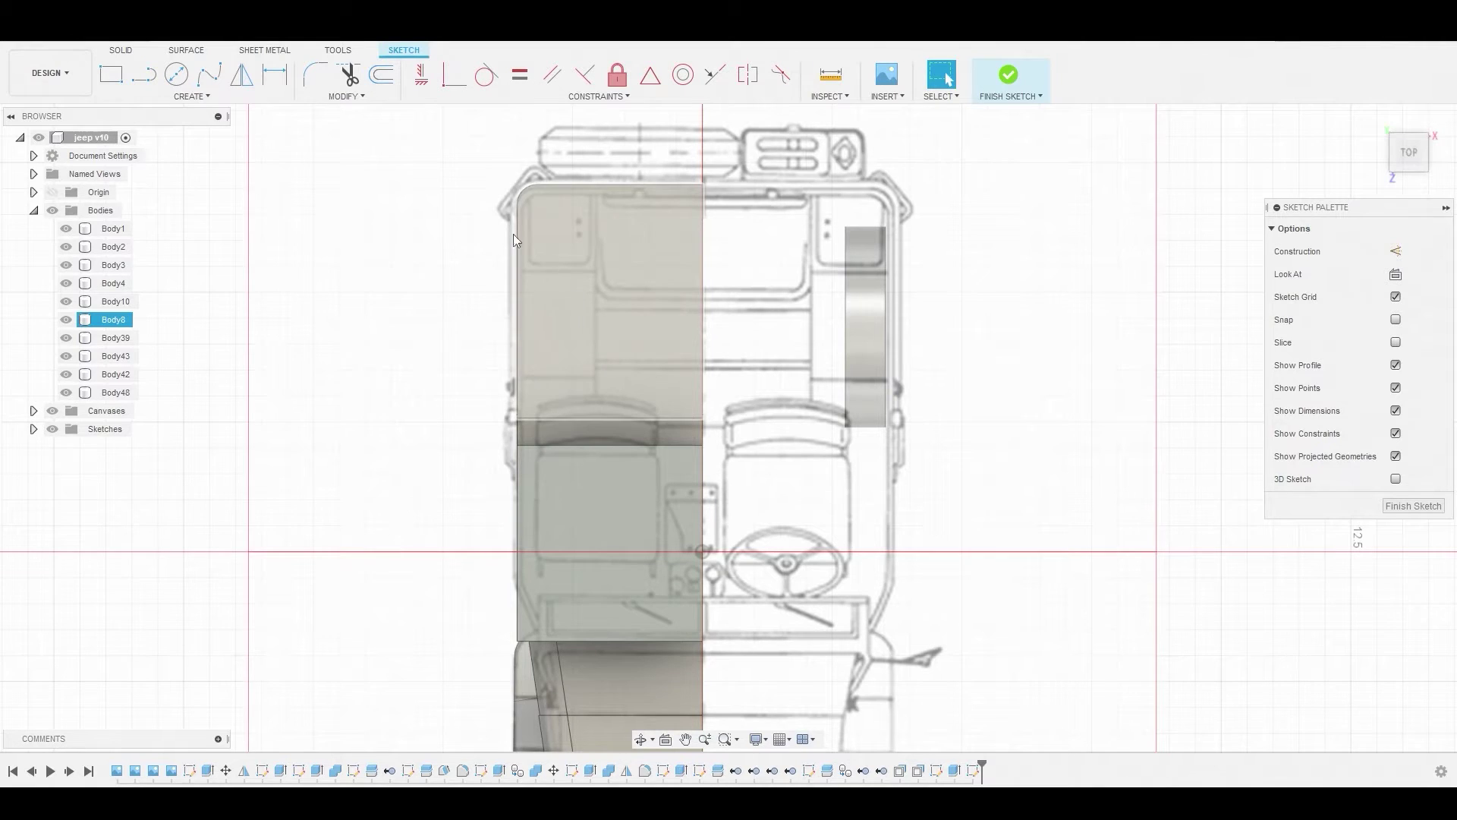
left_click(143, 75)
scroll(550, 573, "up", 3)
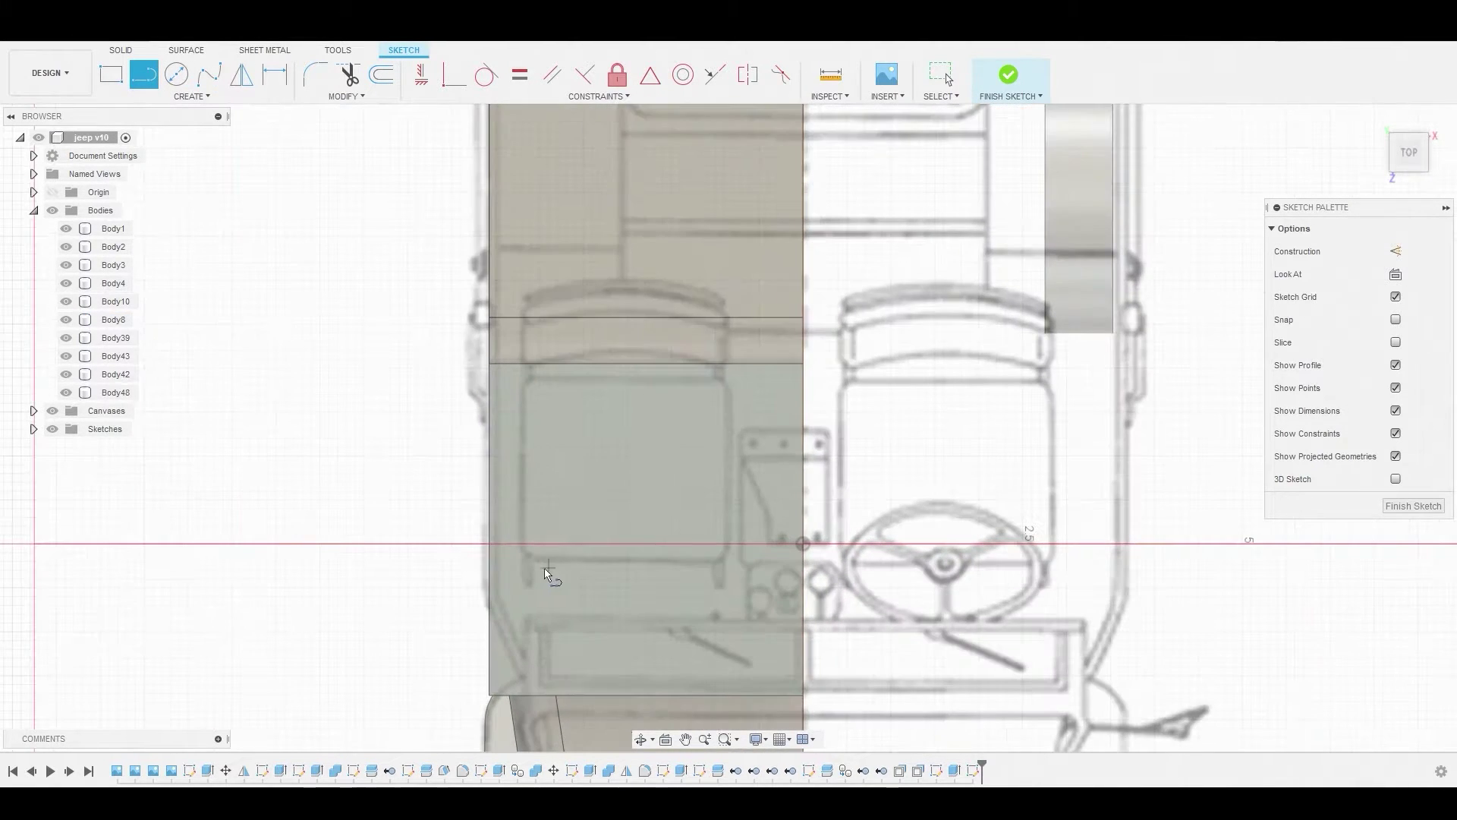
left_click(497, 365)
middle_click_drag(501, 593, 502, 455)
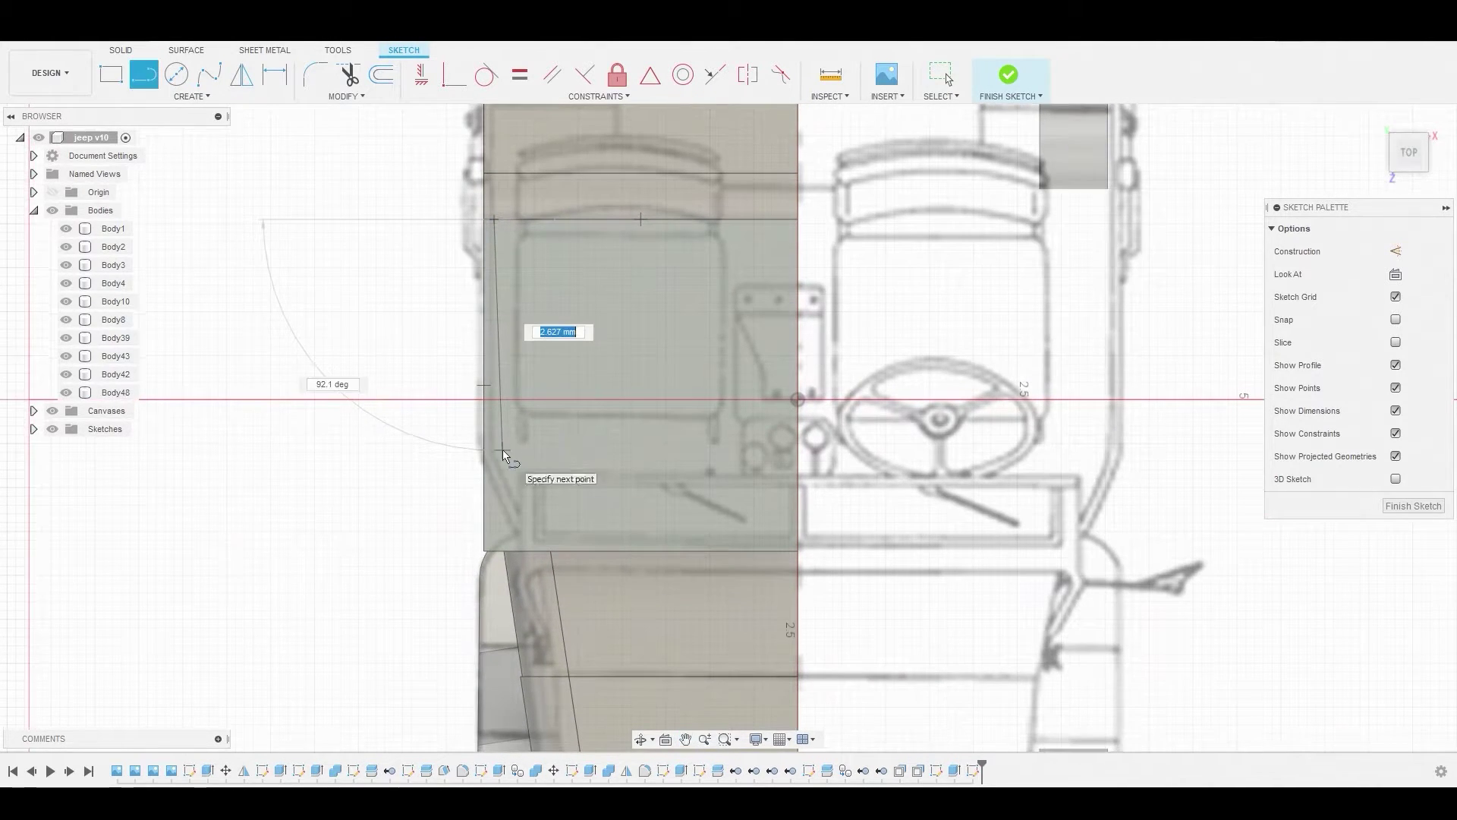
left_click(495, 451)
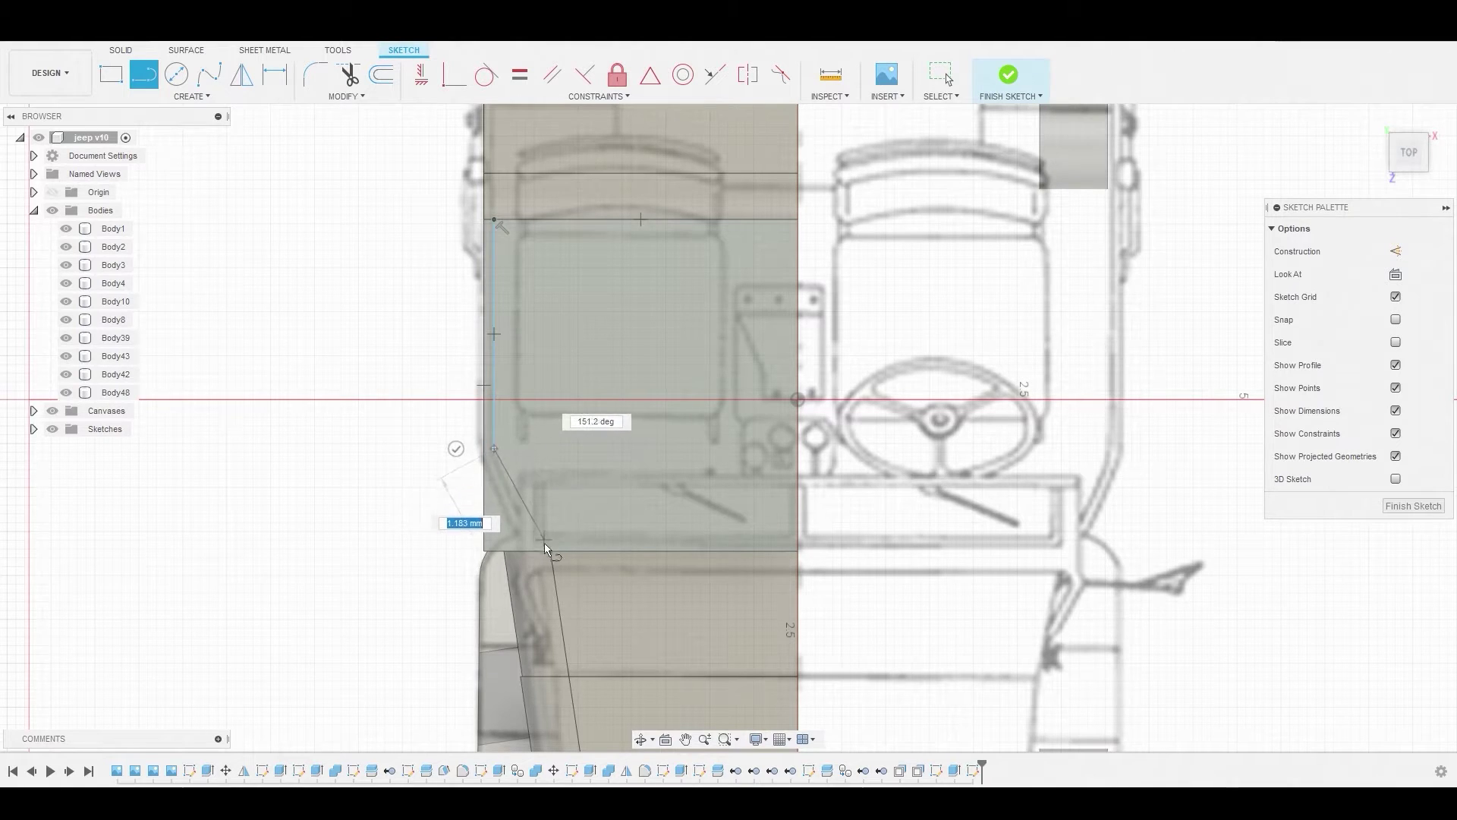
left_click(544, 552)
right_click(570, 424)
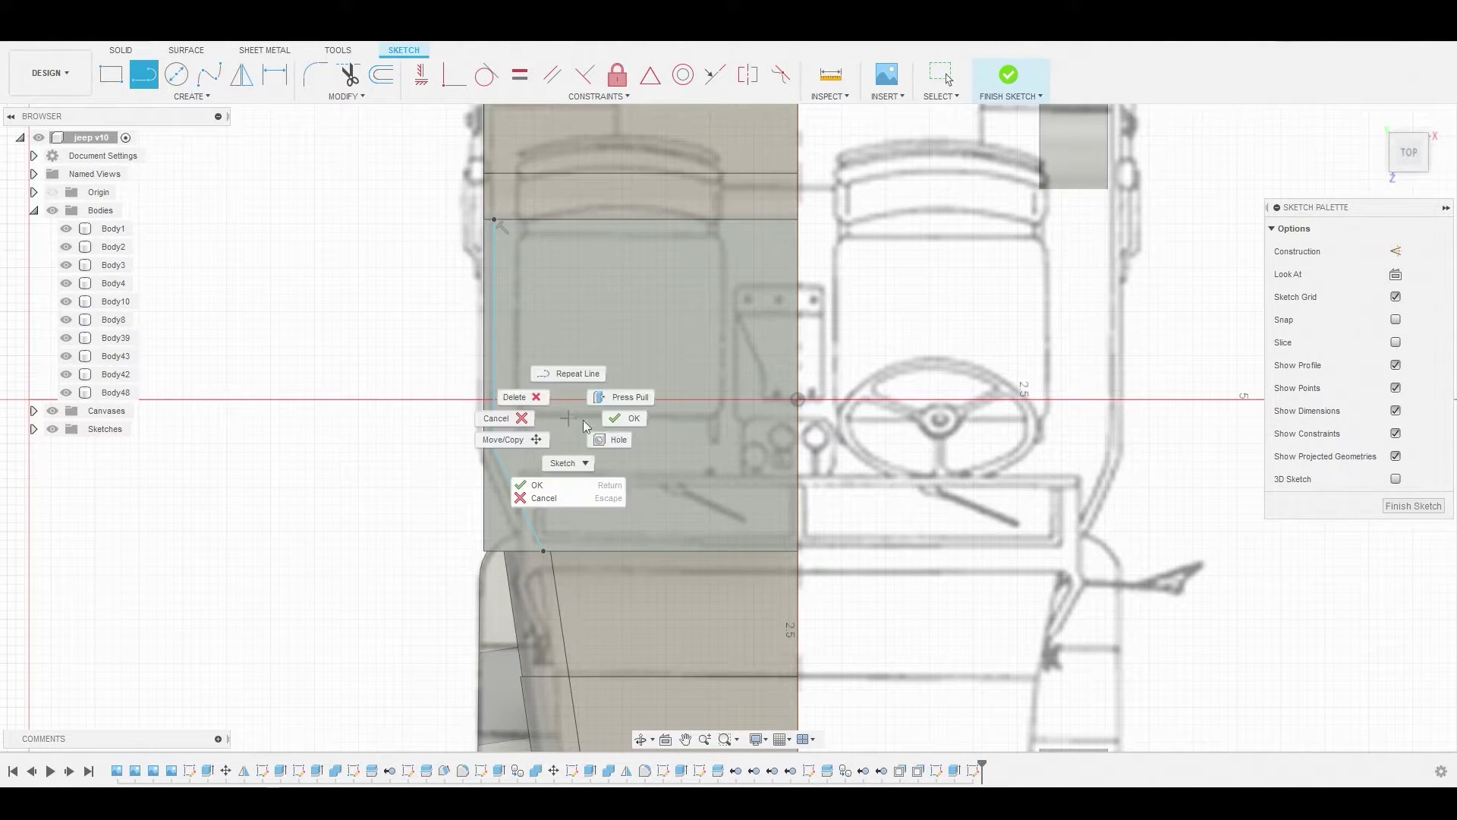
left_click(616, 417)
- Extrude the profile inside the cockpit side-wall line -4.744 mm downward as a cut, stopping at the cockpit floor level
left_click(618, 416)
right_click(618, 415)
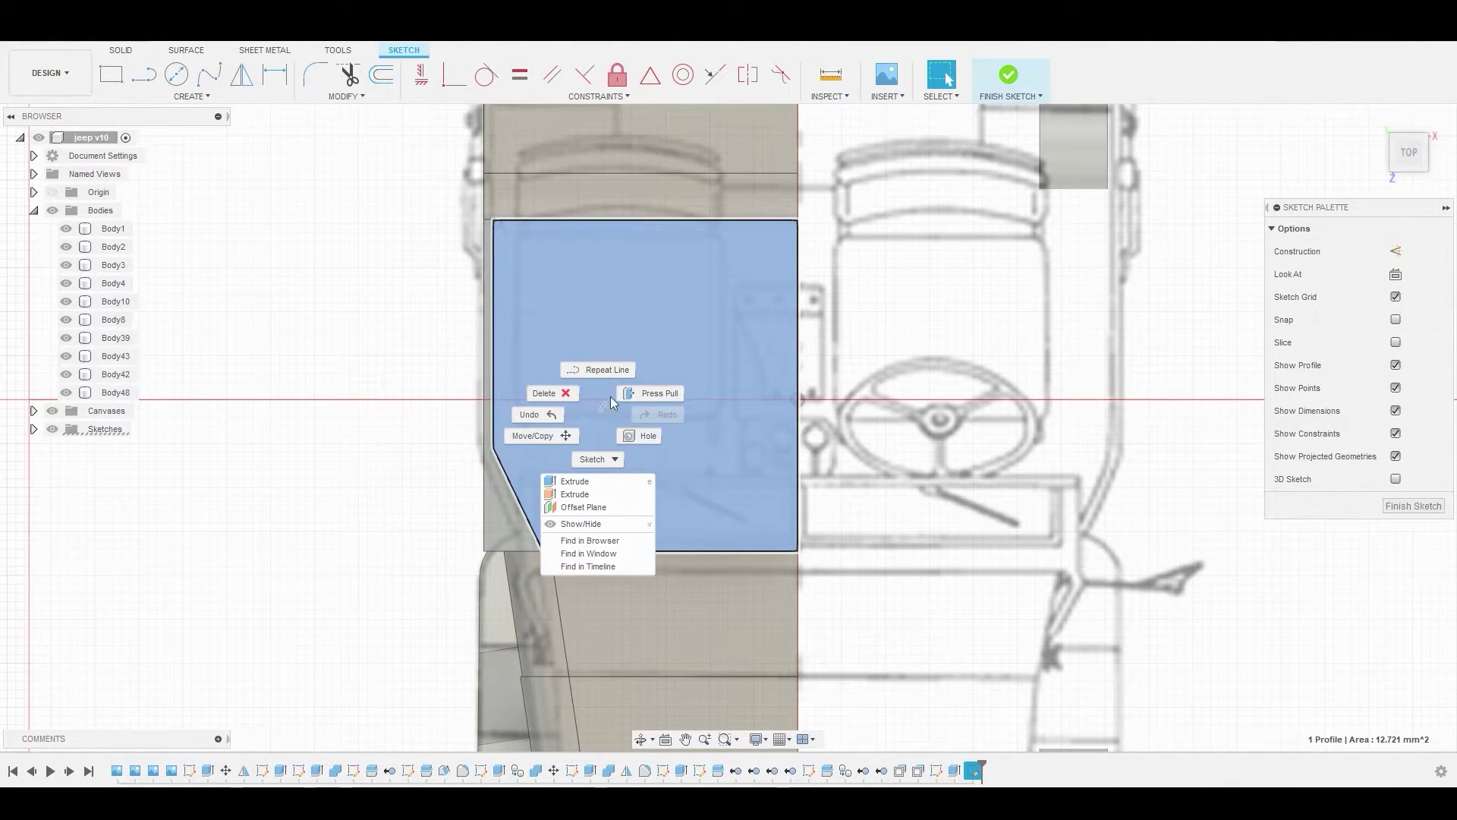
left_click(649, 394)
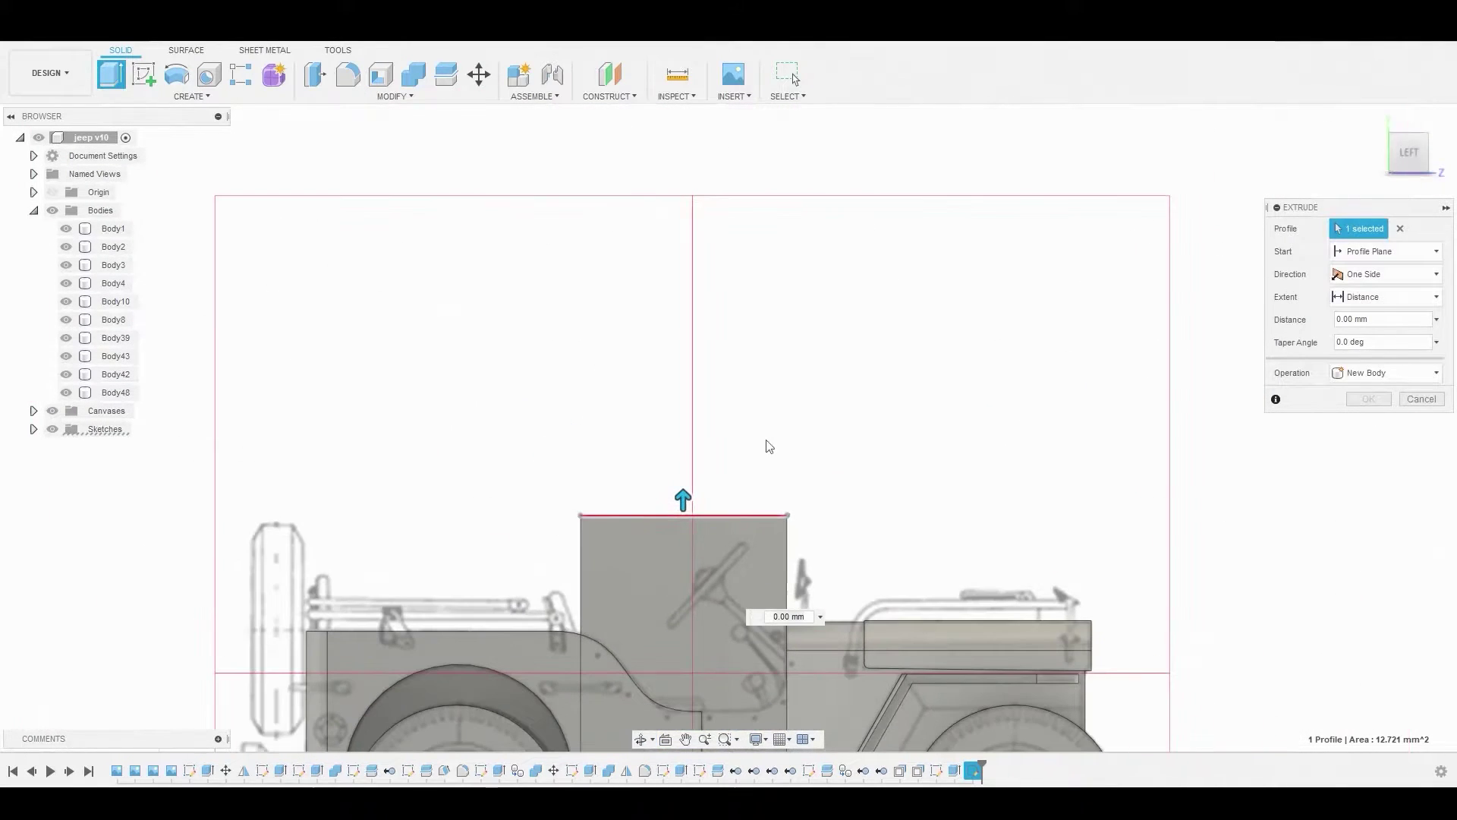
left_click_drag(695, 285, 697, 542)
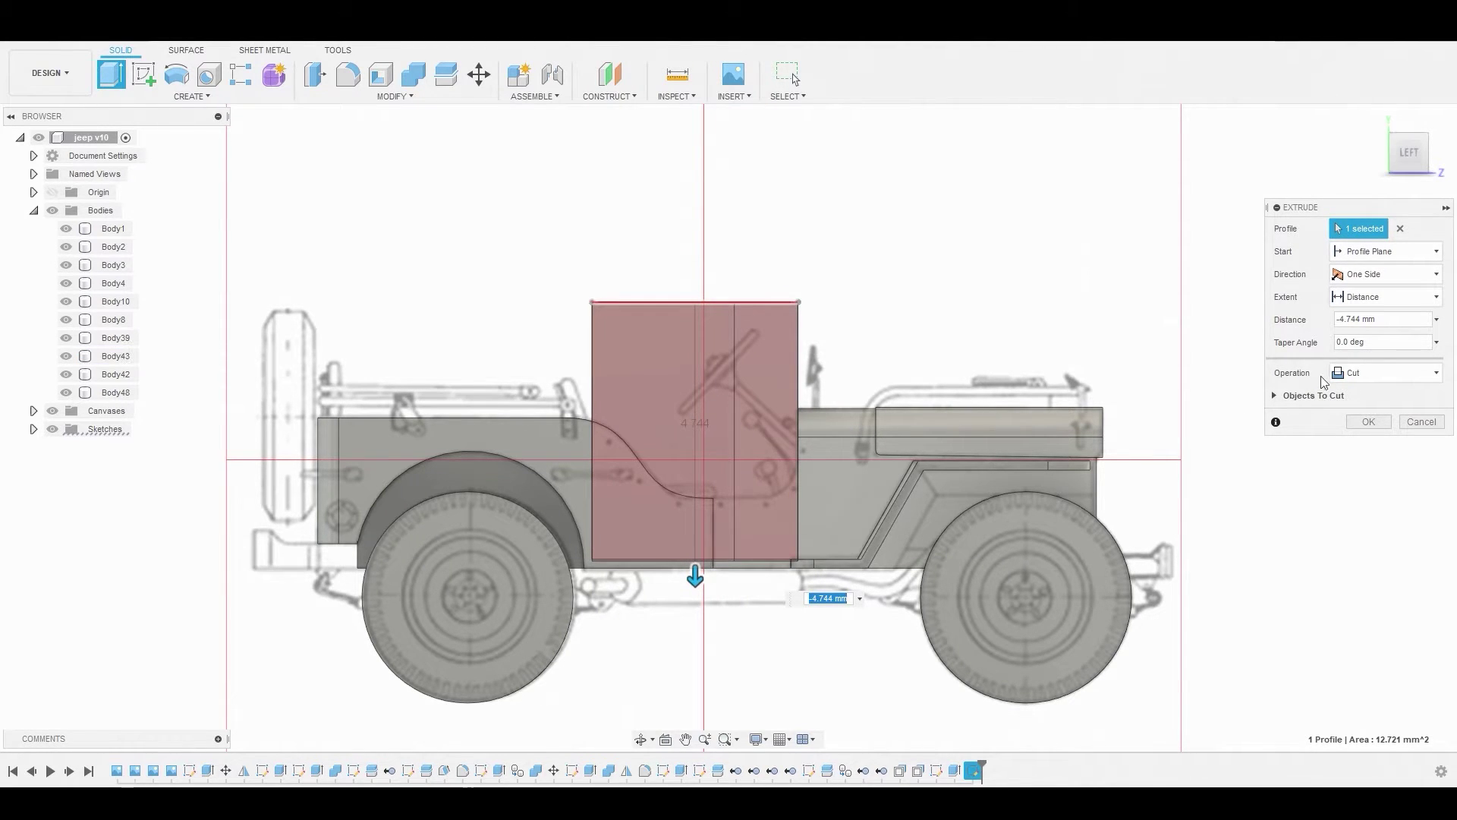
left_click(1369, 423)
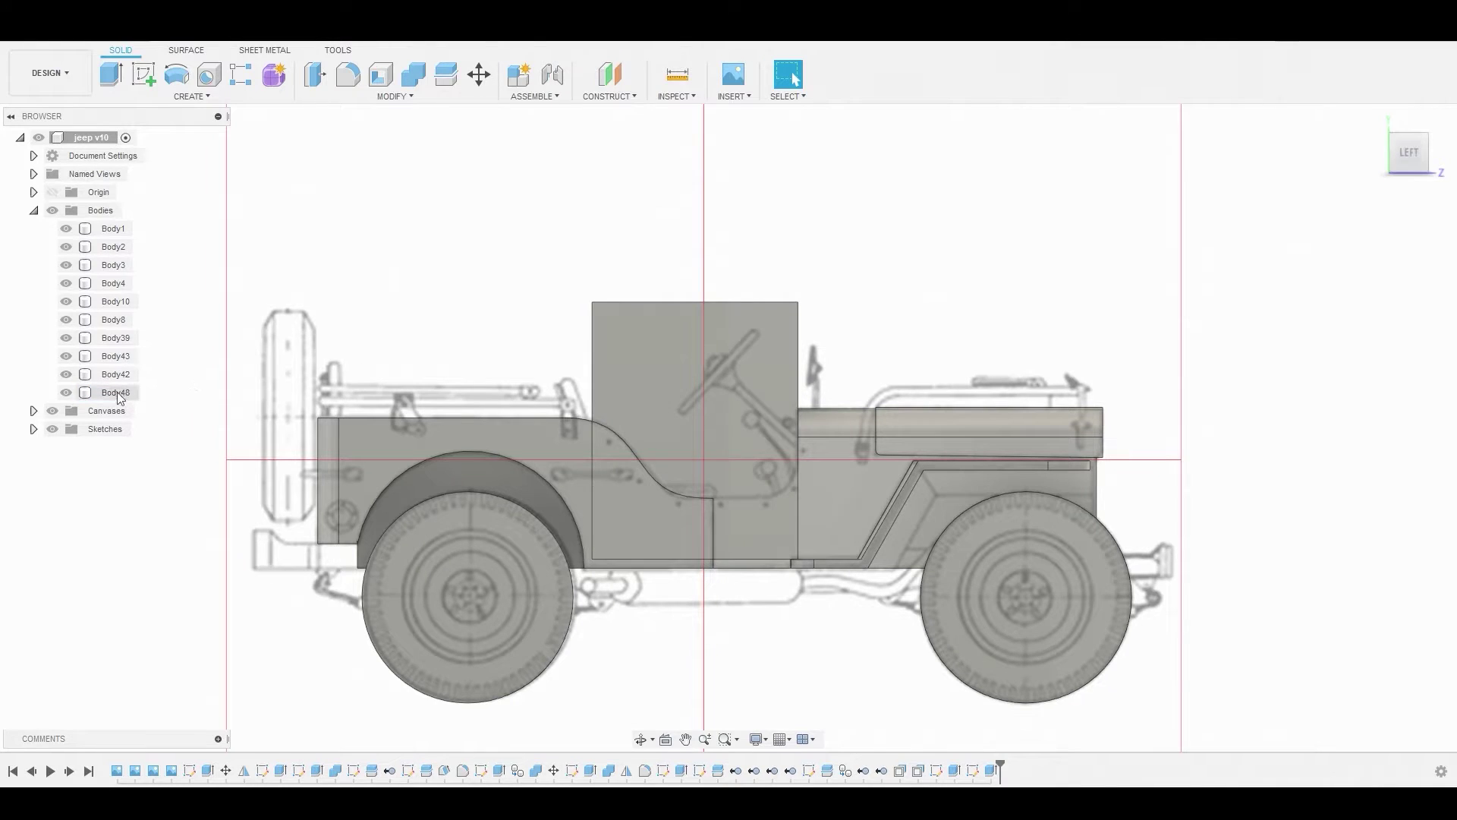
- Hide the cockpit block body and the canvases to expose the cockpit interior
left_click(66, 393)
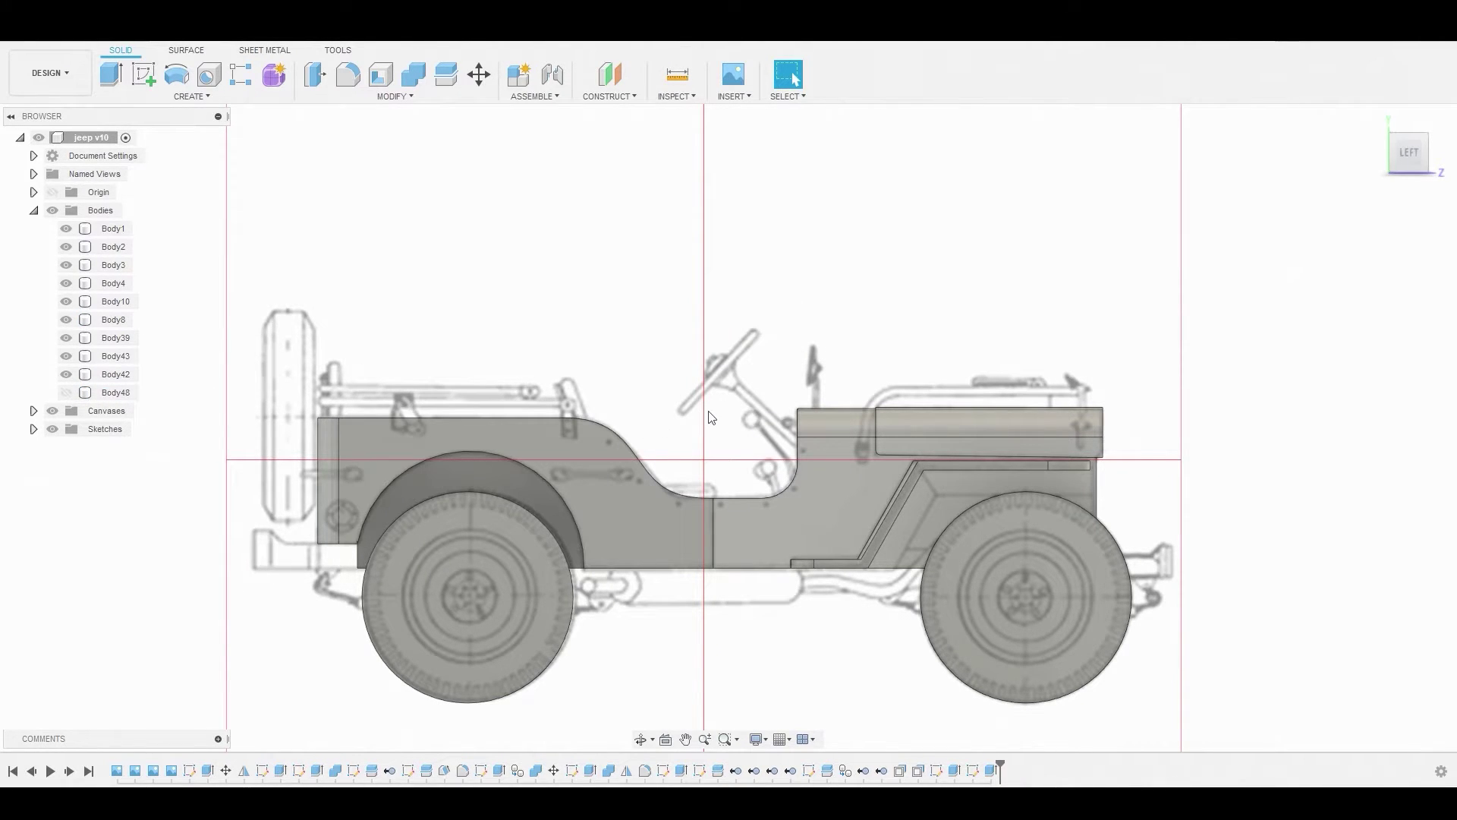
left_click(52, 416)
middle_click_drag(683, 413, 841, 477, "shift")
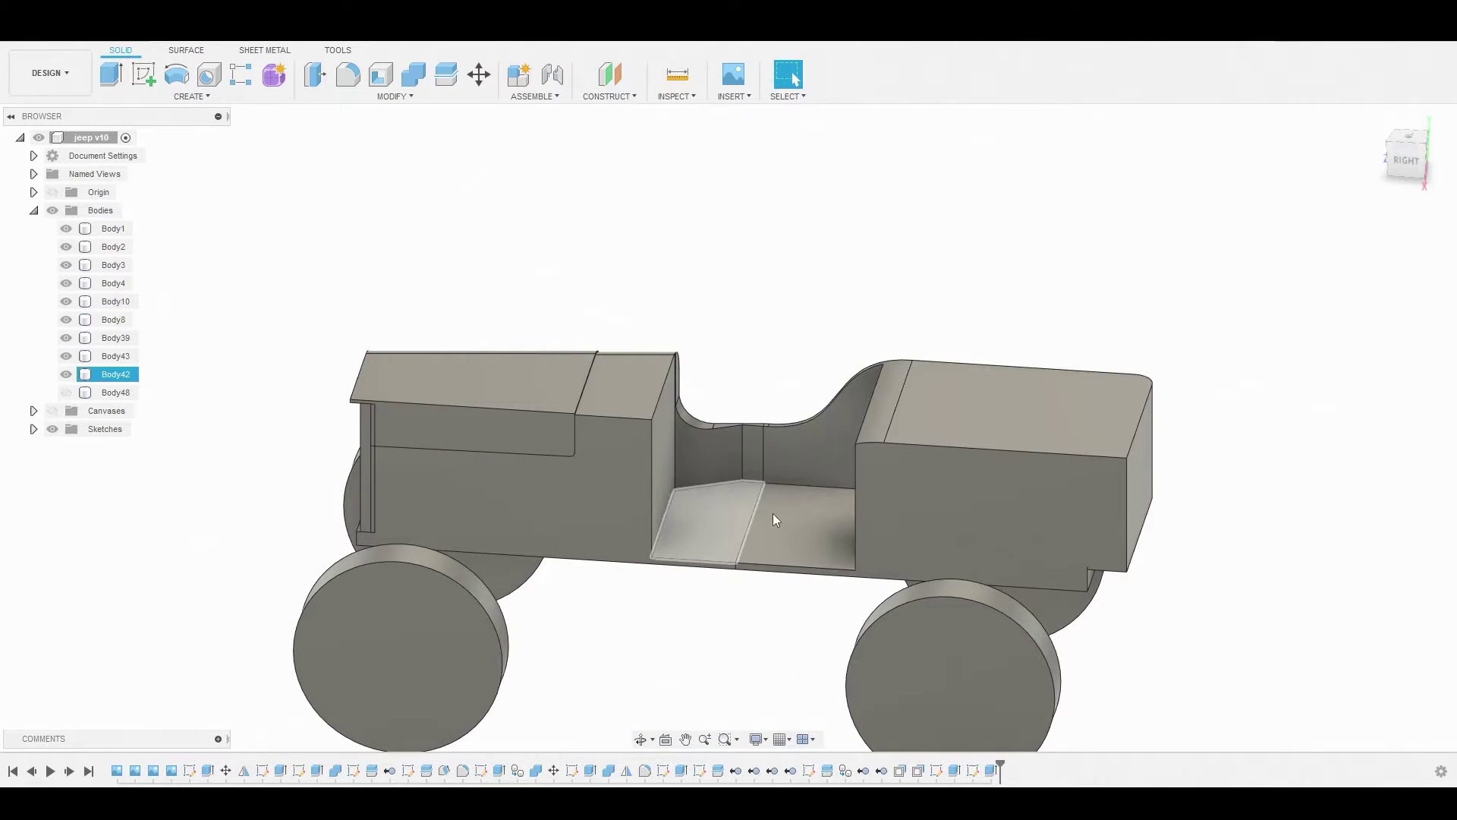
mouse_move(823, 404)
middle_mouse_down("shift")
mouse_move(881, 416)
mouse_move(828, 414)
middle_mouse_up("shift")
scroll(669, 420, "up", 5)
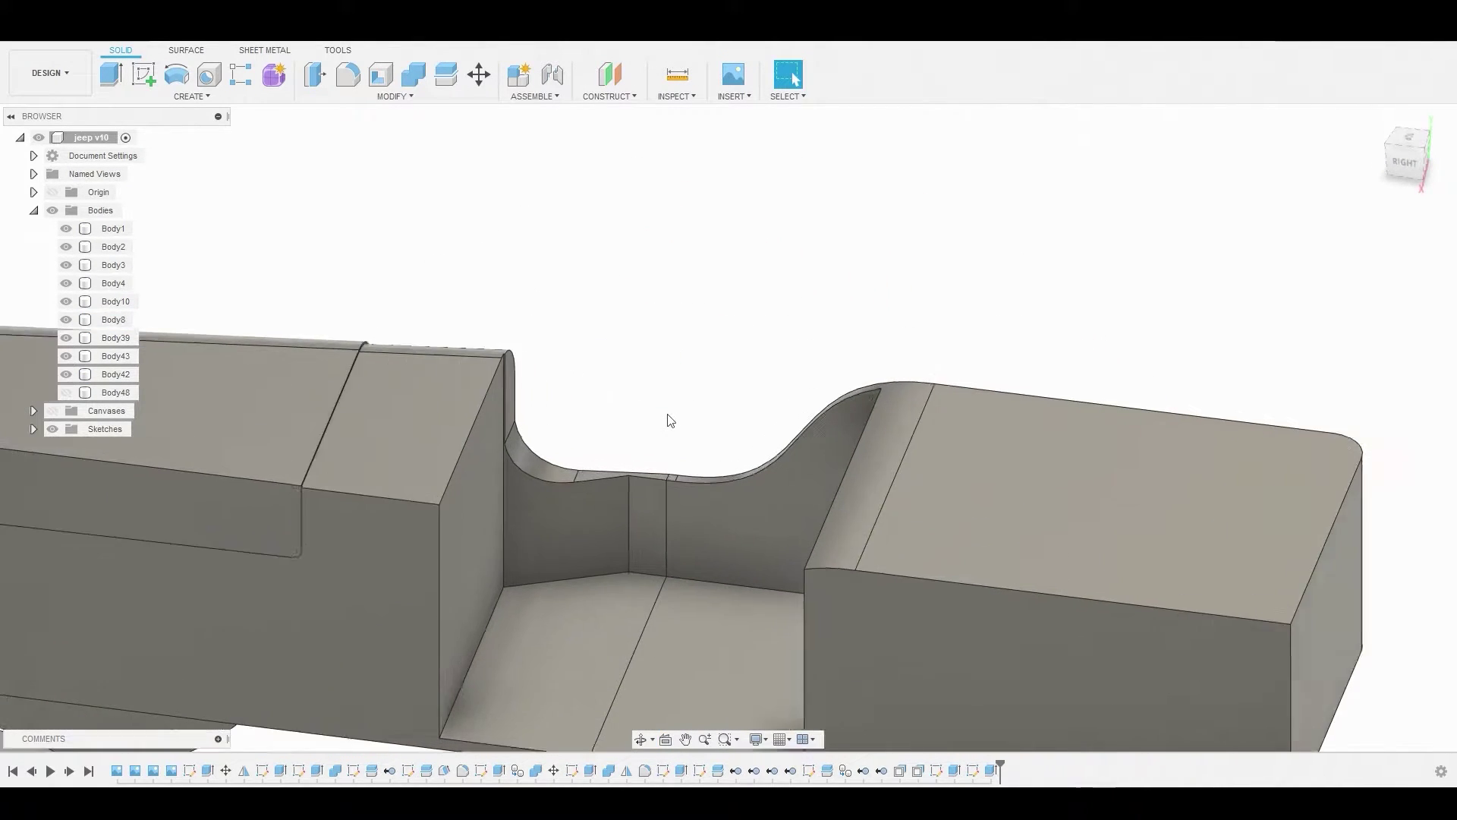
- Draft the front cockpit side-wall face by 15 degrees, using the narrow adjoining wall face as the reference plane
left_click(390, 106)
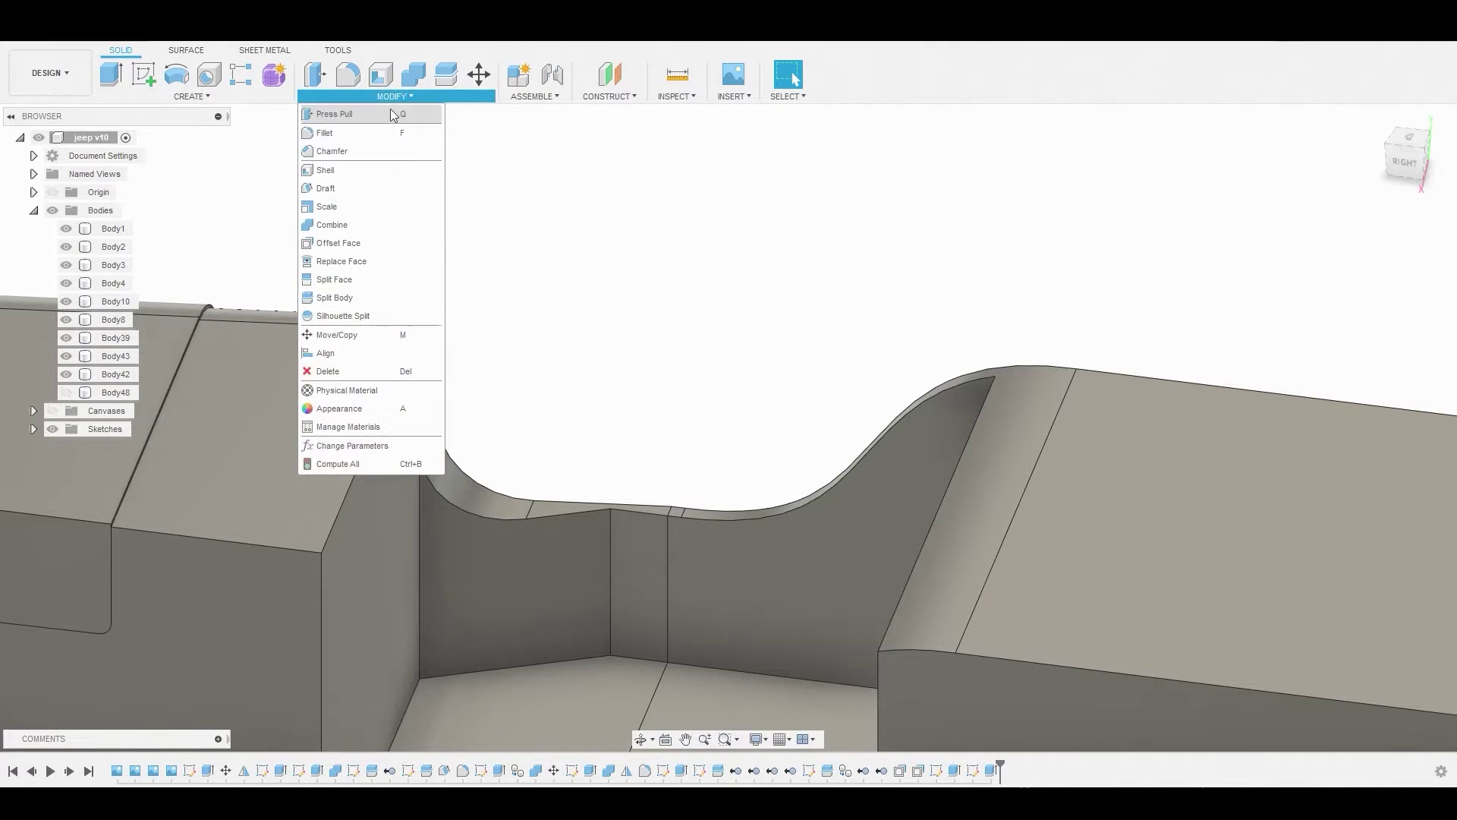
left_click(357, 187)
left_click(633, 558)
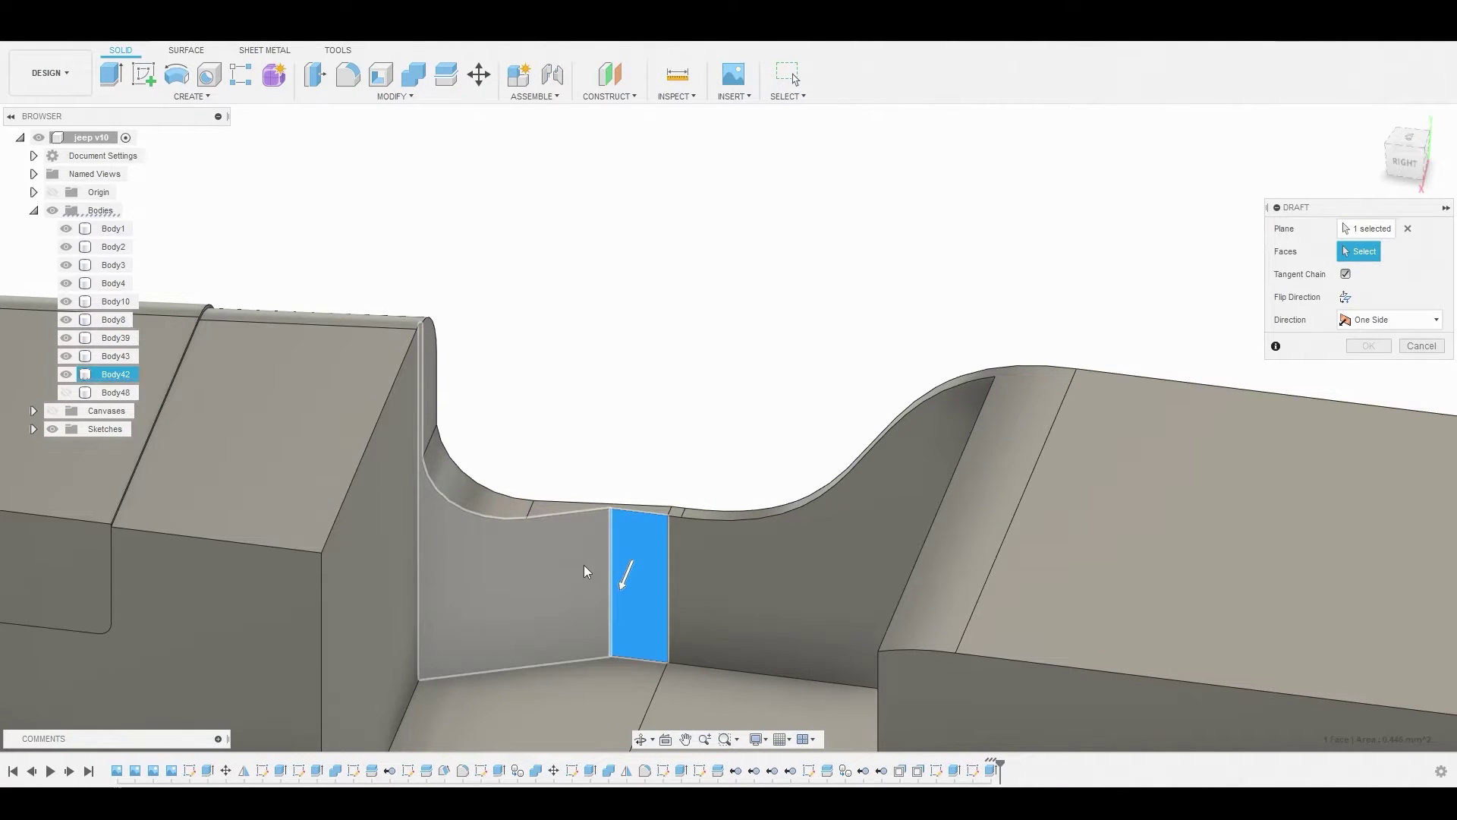
left_click(587, 566)
middle_click_drag(594, 525, 482, 548, "shift")
left_click_drag(556, 595, 568, 583)
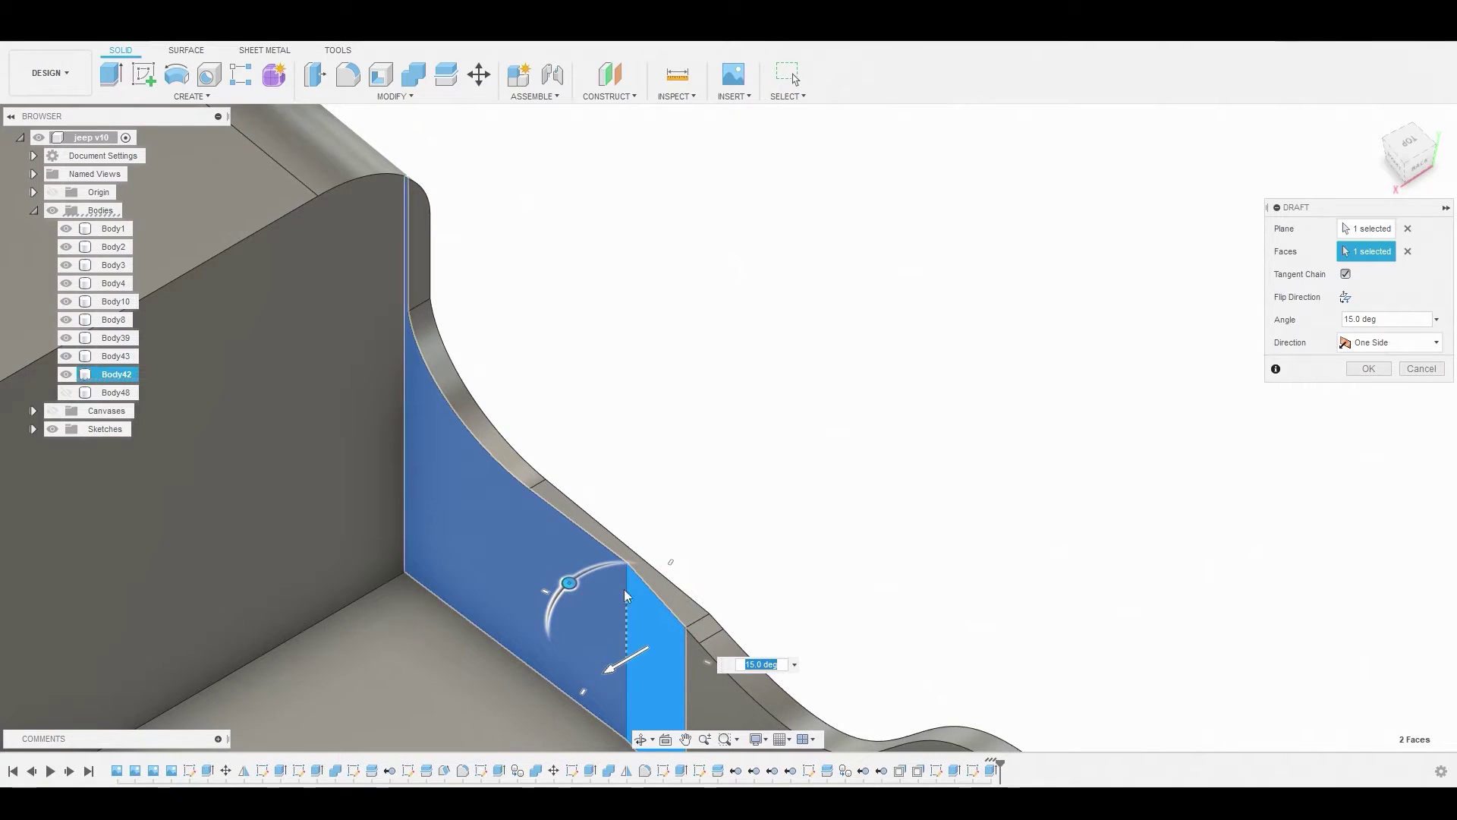
left_click(1370, 372)
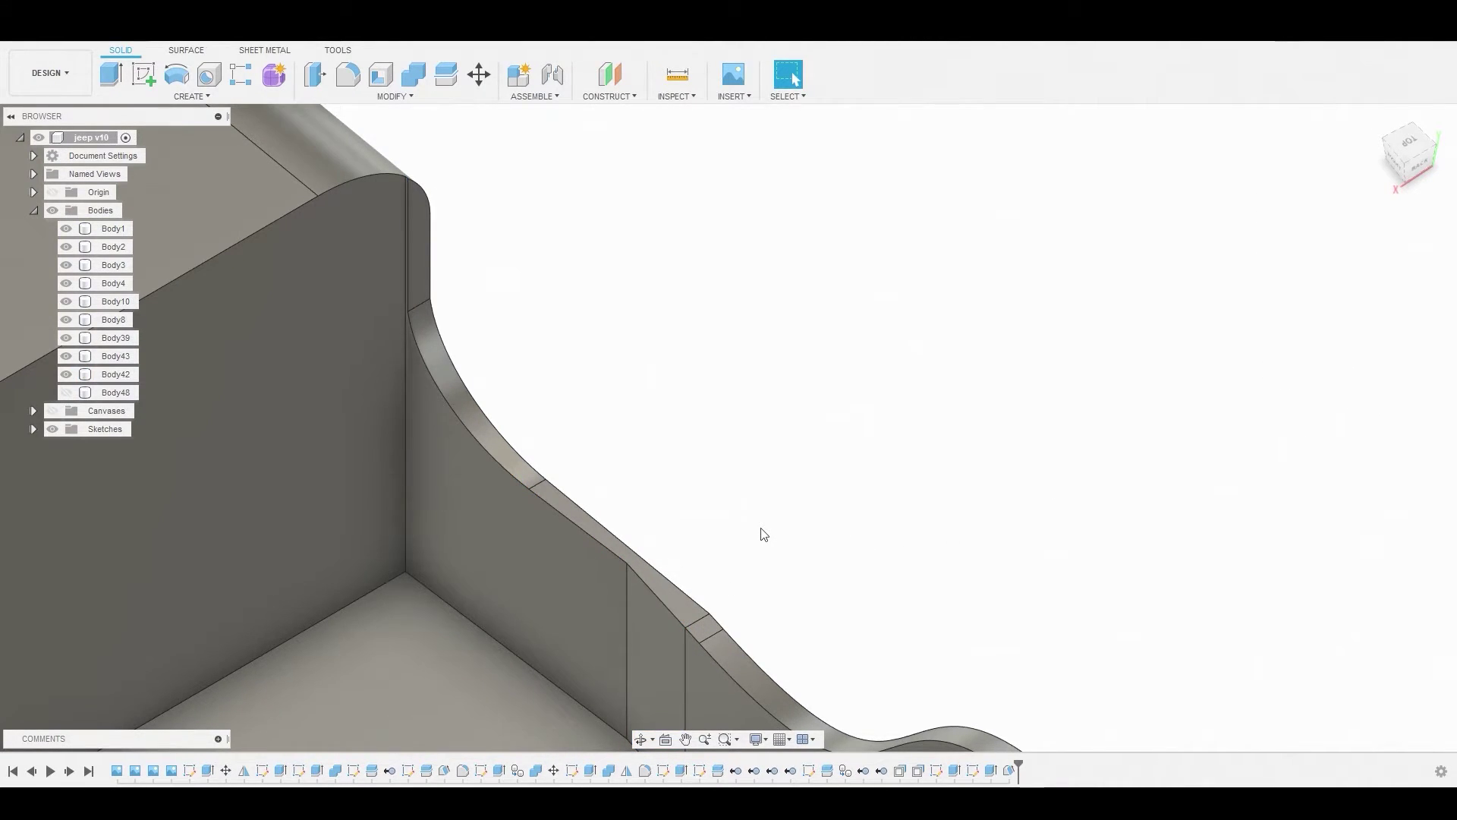
- Fillet the vertical edge between the drafted cockpit wall face and the narrow adjoining face with a 2.823 mm radius
key("f")
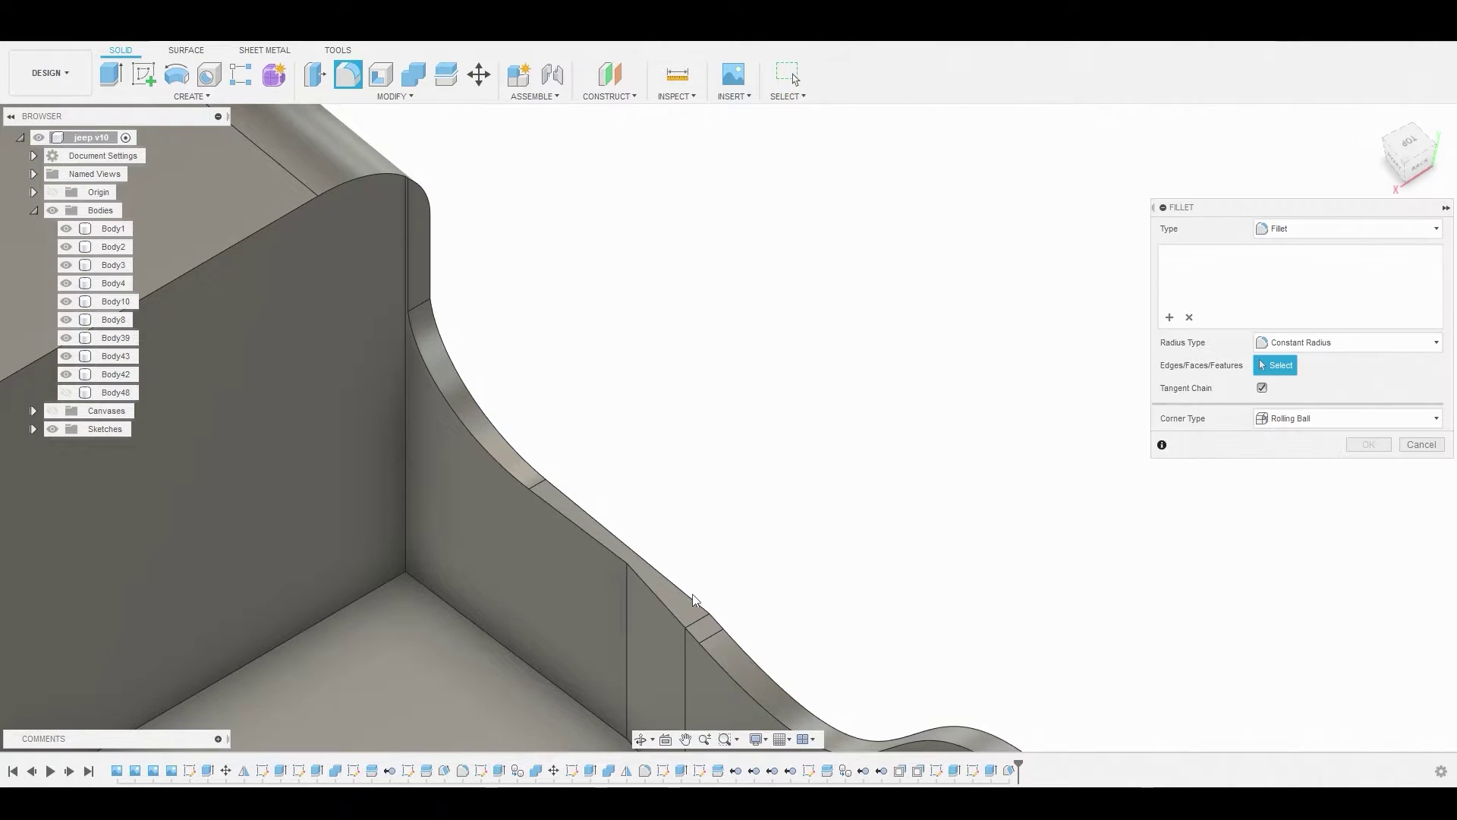
left_click(626, 591)
left_click_drag(626, 596, 612, 601)
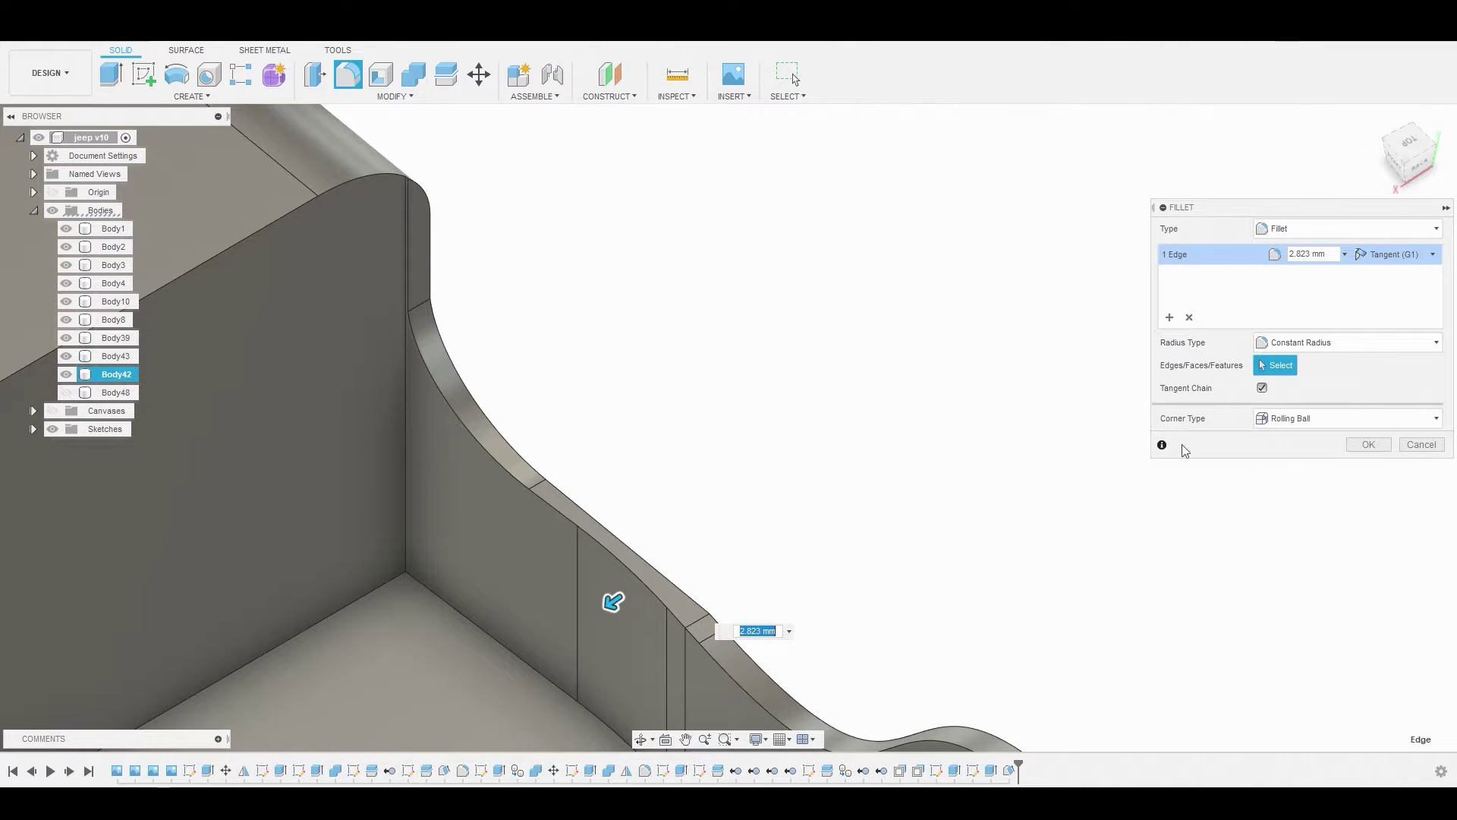
left_click(1367, 445)
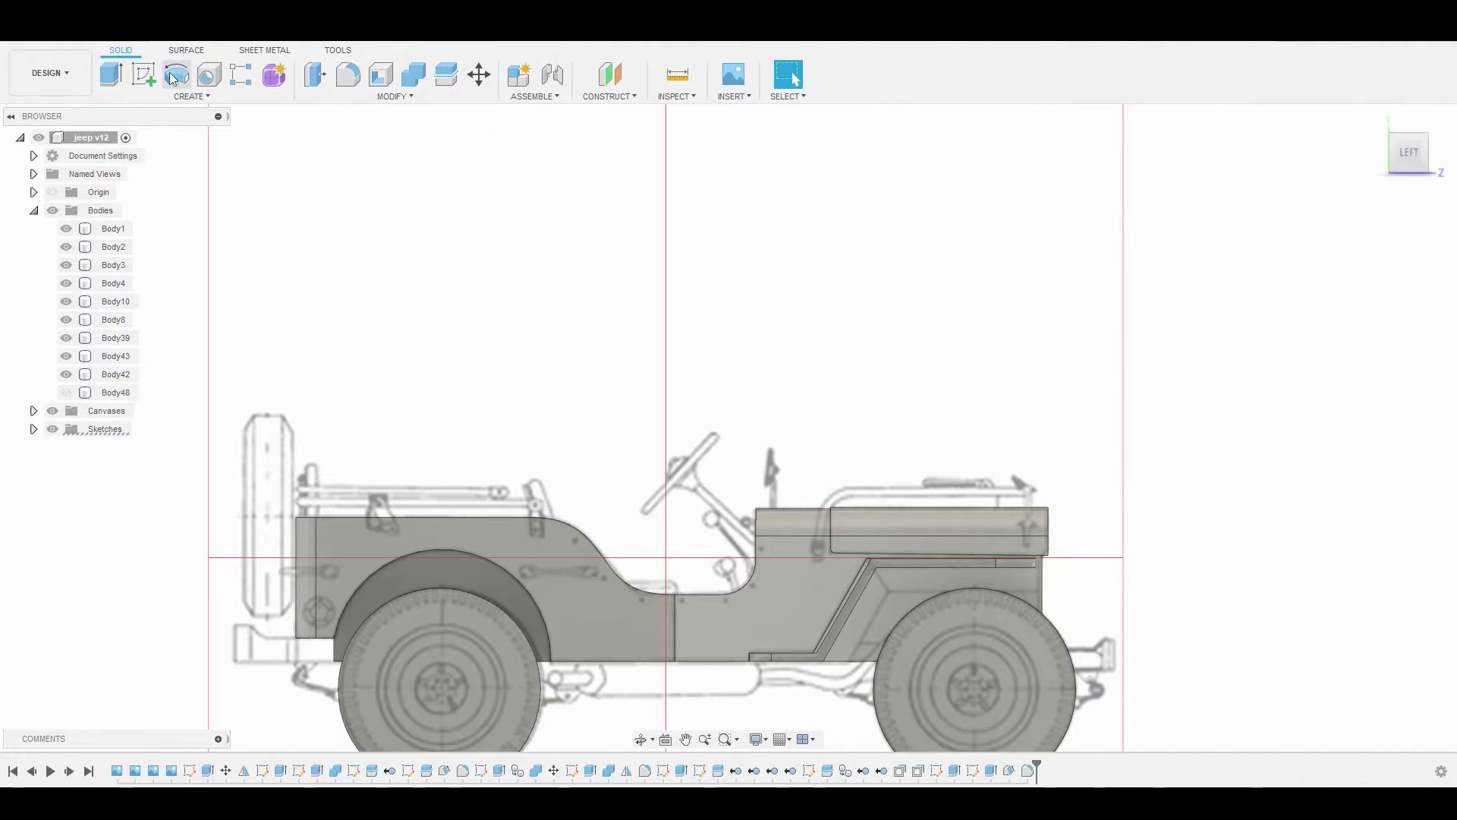
- Sketch a thin upright rectangle about 3.27 mm tall on the side-view plane, rising from the rear end of the hood
left_click(152, 78)
left_click(729, 499)
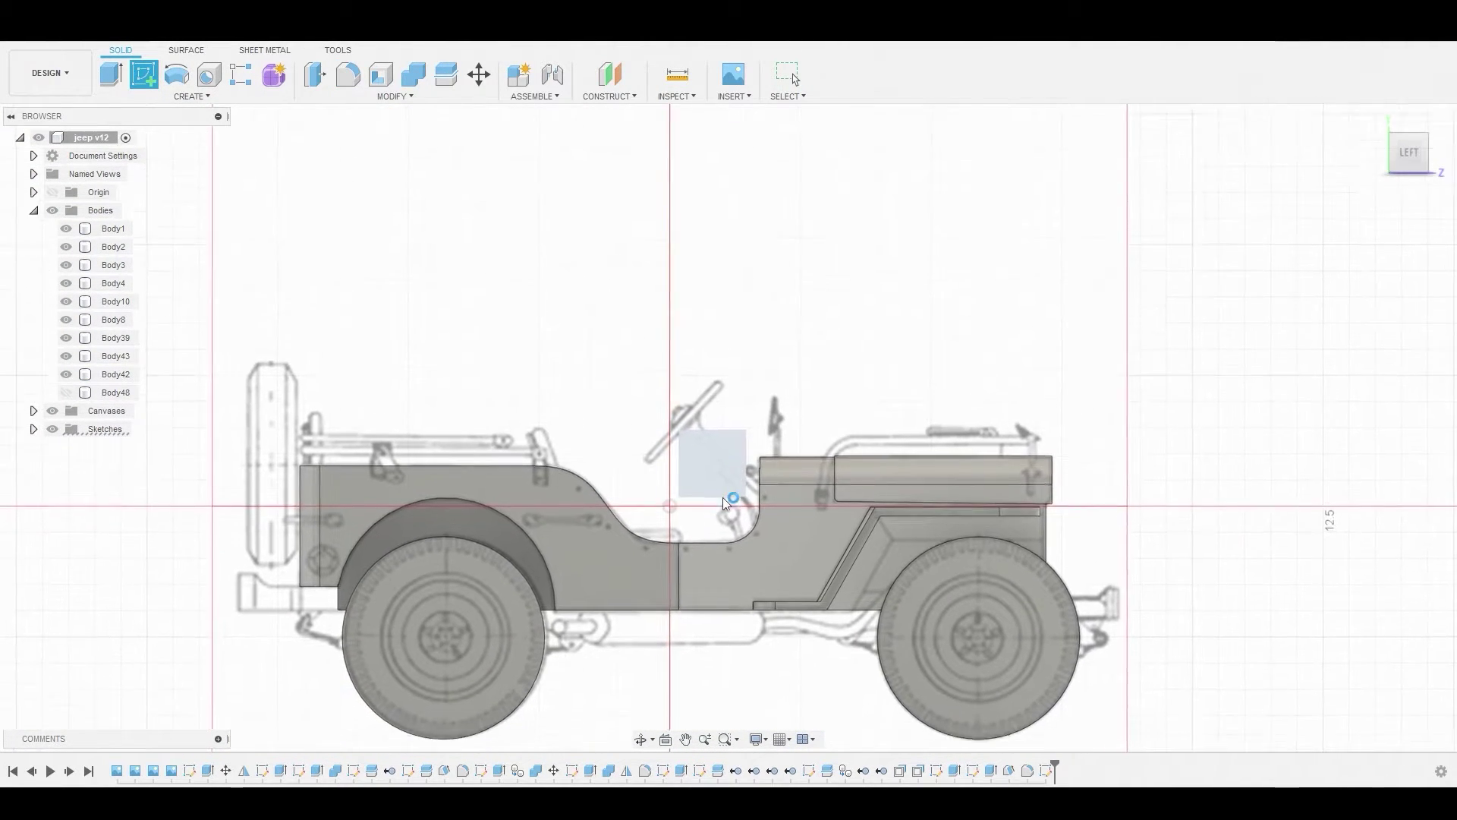
left_click(112, 74)
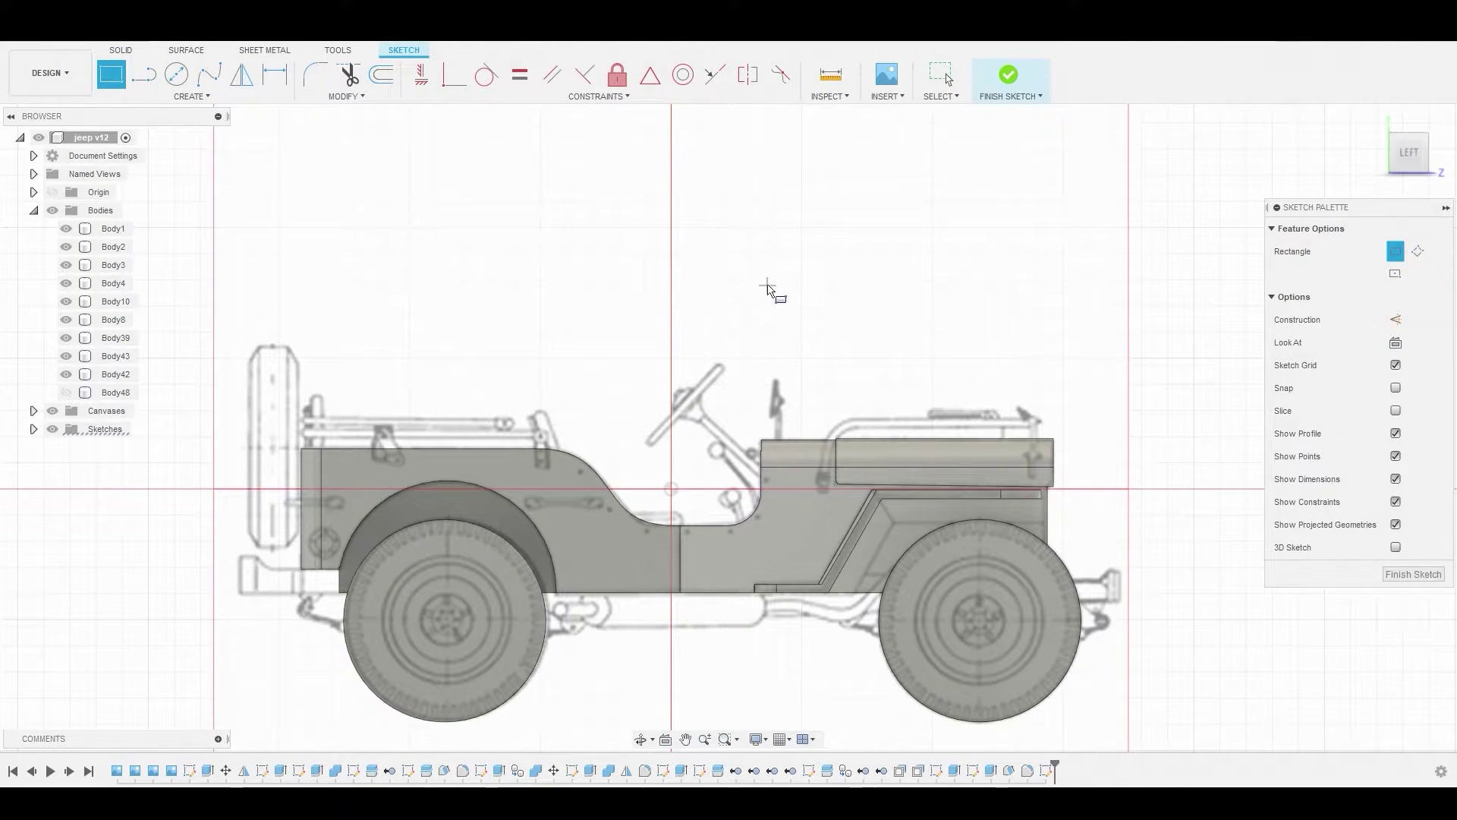
left_click(768, 271)
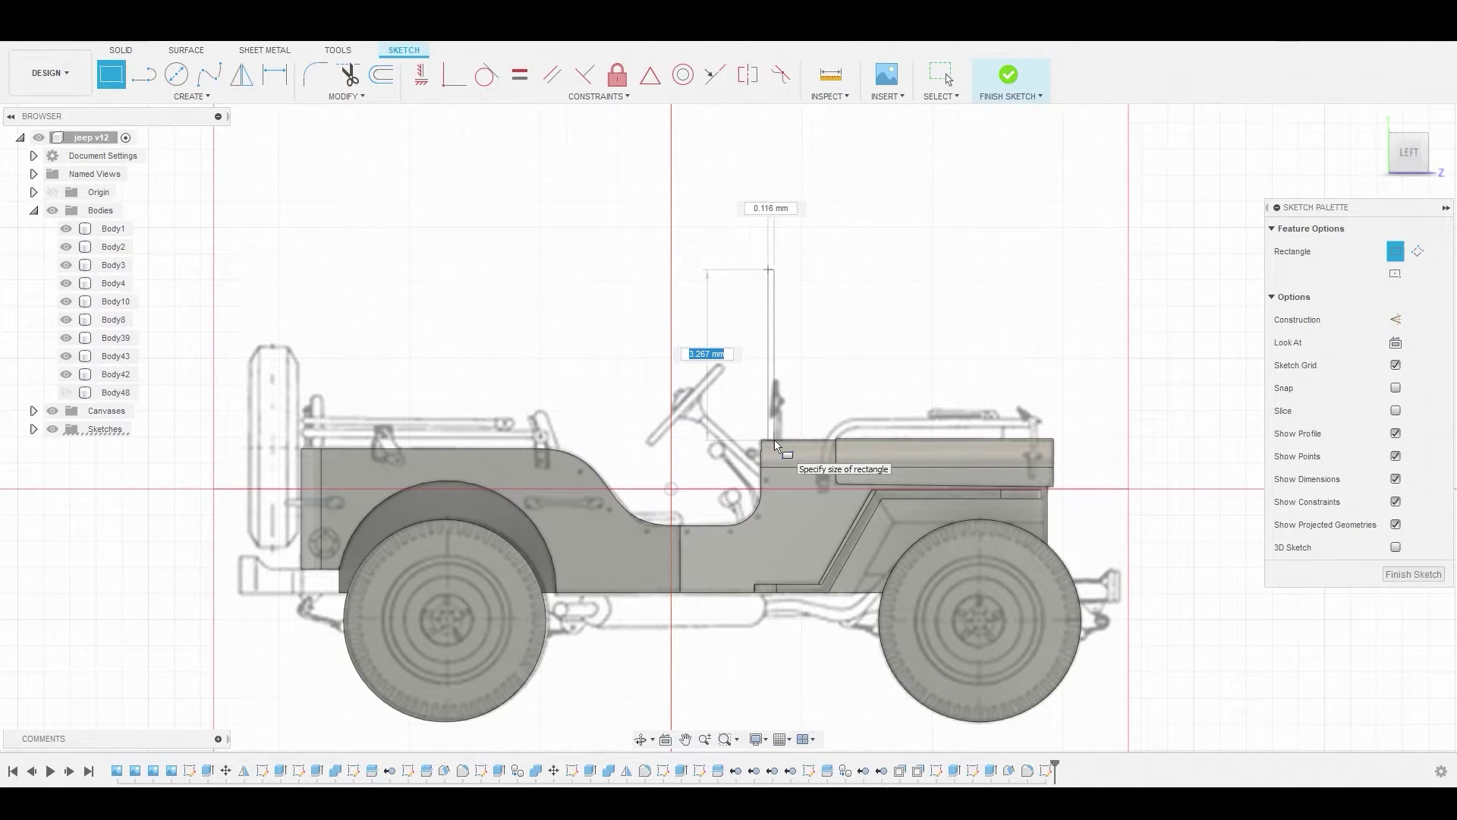
left_click(778, 439)
right_click(809, 394)
left_click(856, 392)
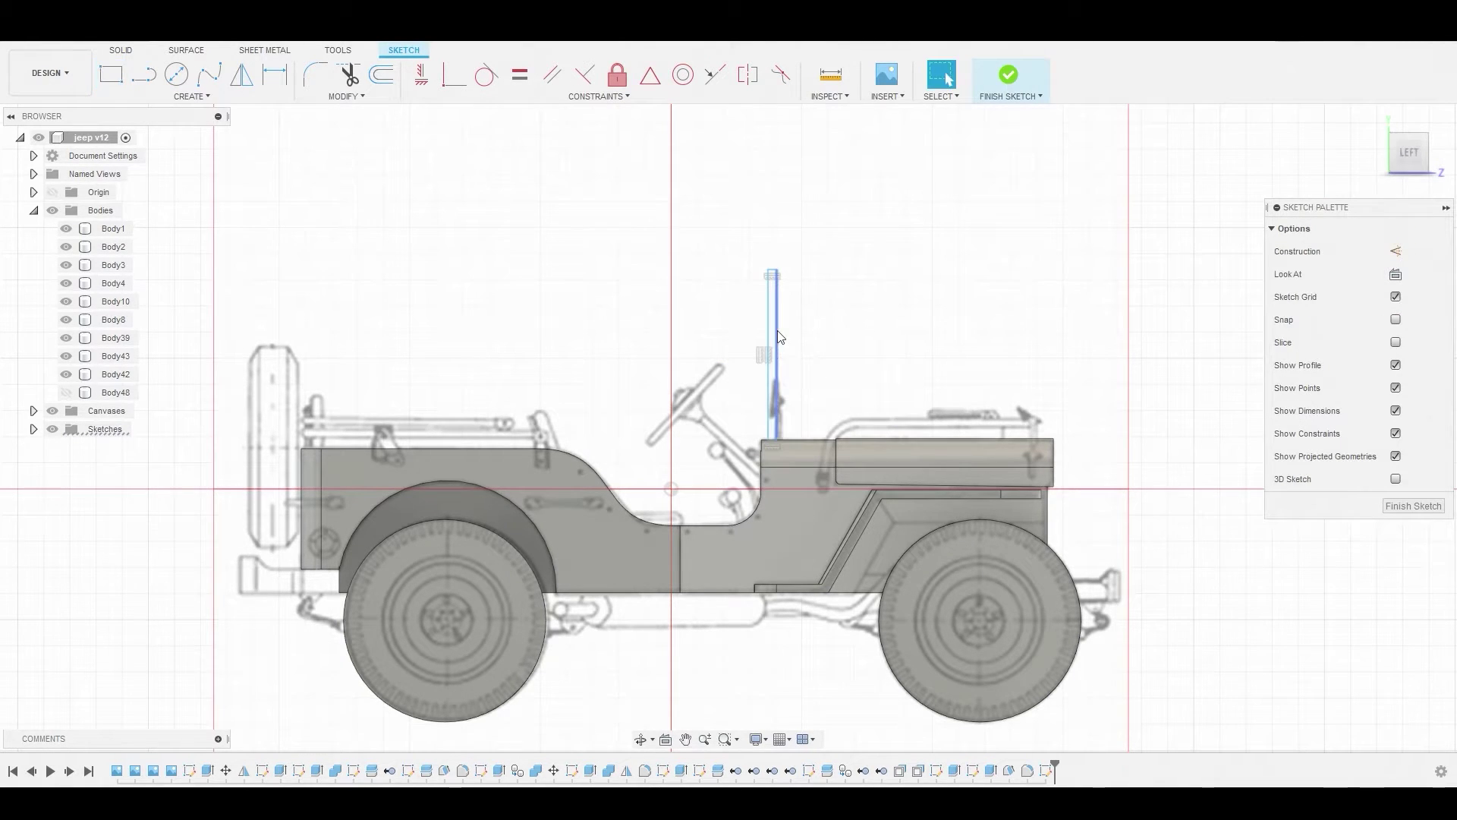
- Tilt the whole rectangle slightly rearward and move it by 0.382 mm and -0.431 mm so its base sinks into the dash edge
double_click(777, 337)
right_click(778, 338)
left_click(748, 348)
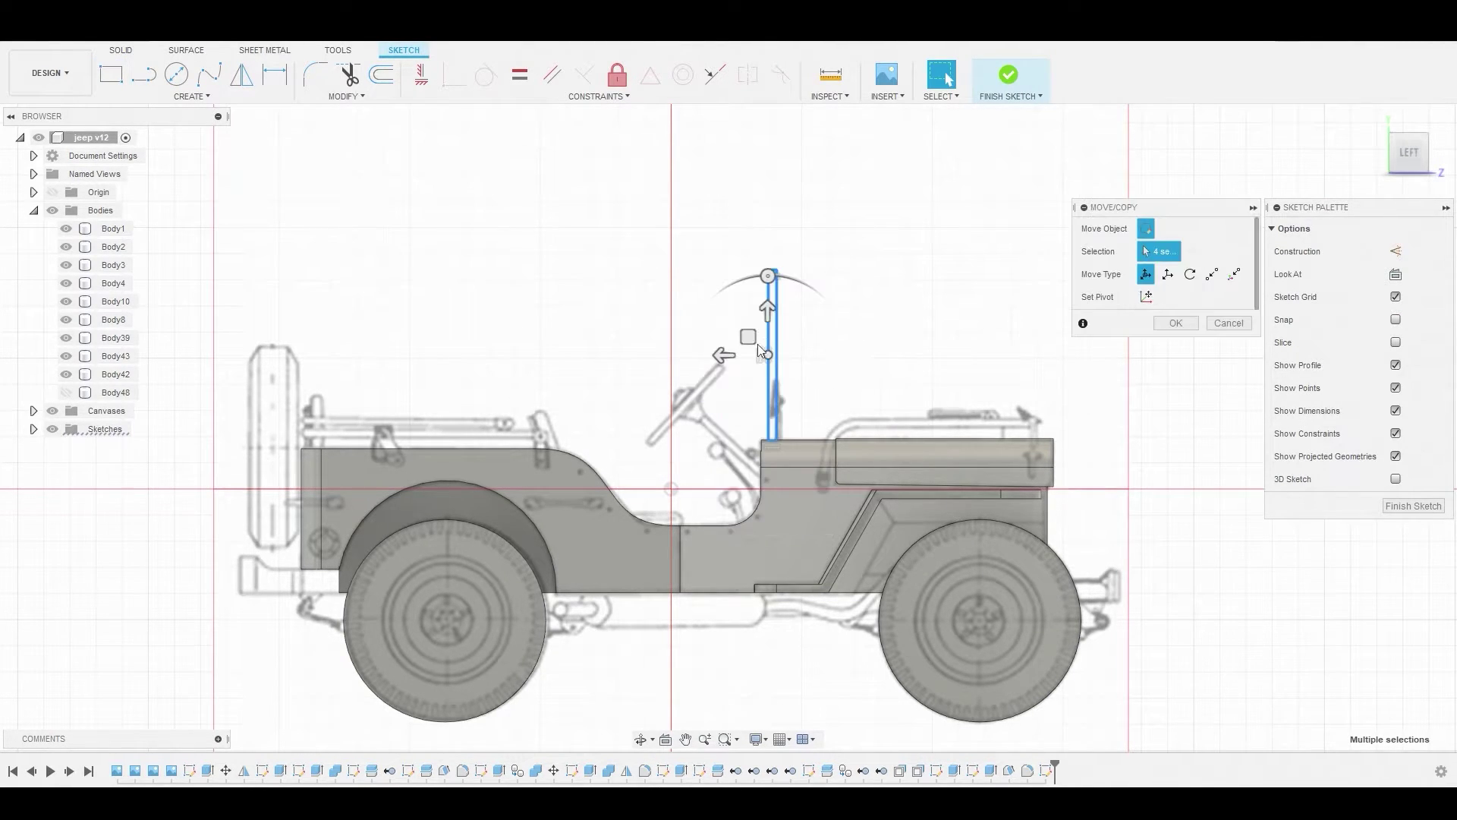
left_click_drag(768, 276, 756, 280)
left_click_drag(749, 345, 730, 367)
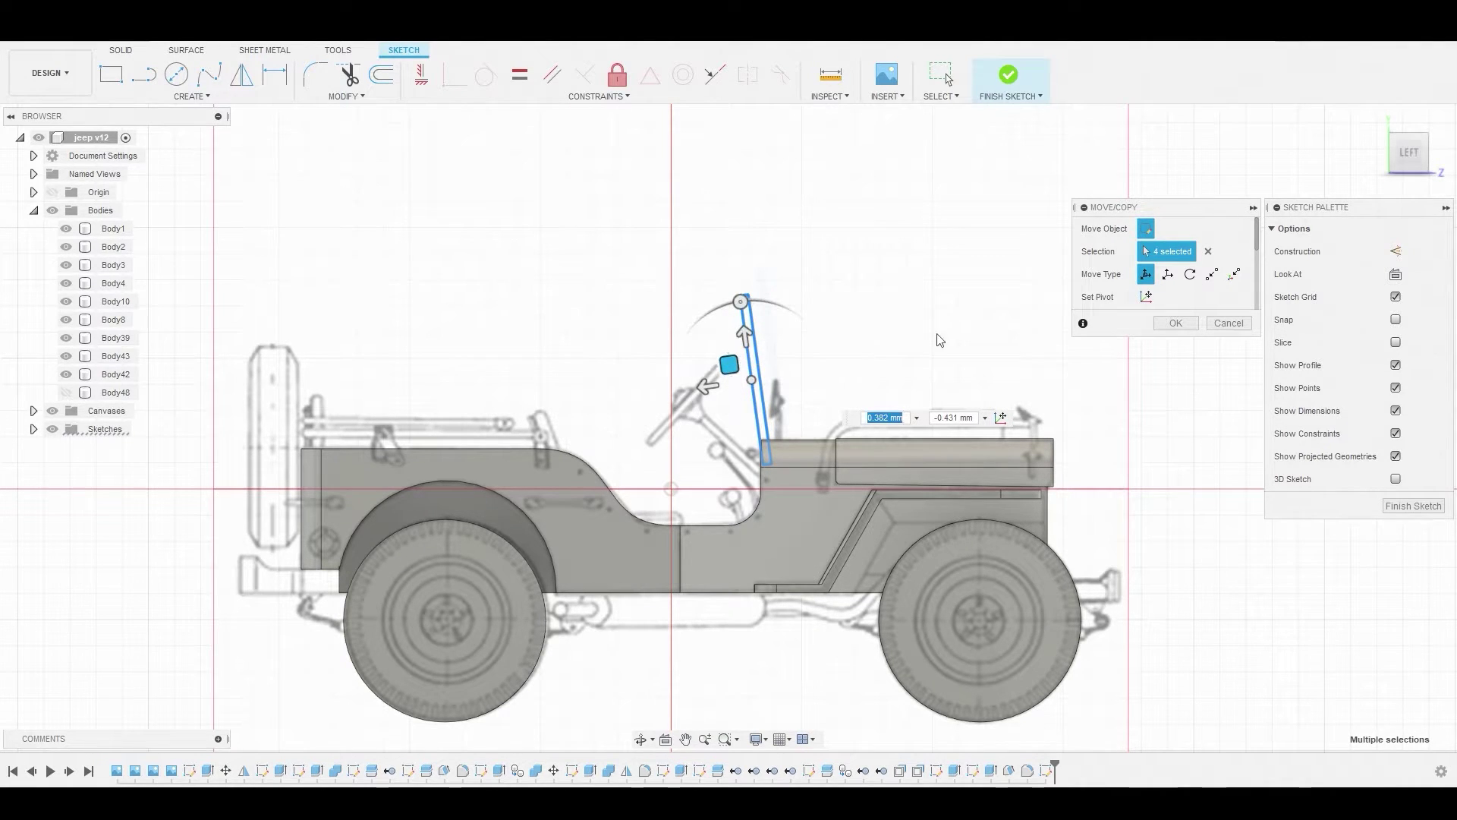
left_click(1176, 322)
- Extrude the tilted windshield rectangle -3.363 mm across the half body as a new body
scroll(790, 349, "up", 3)
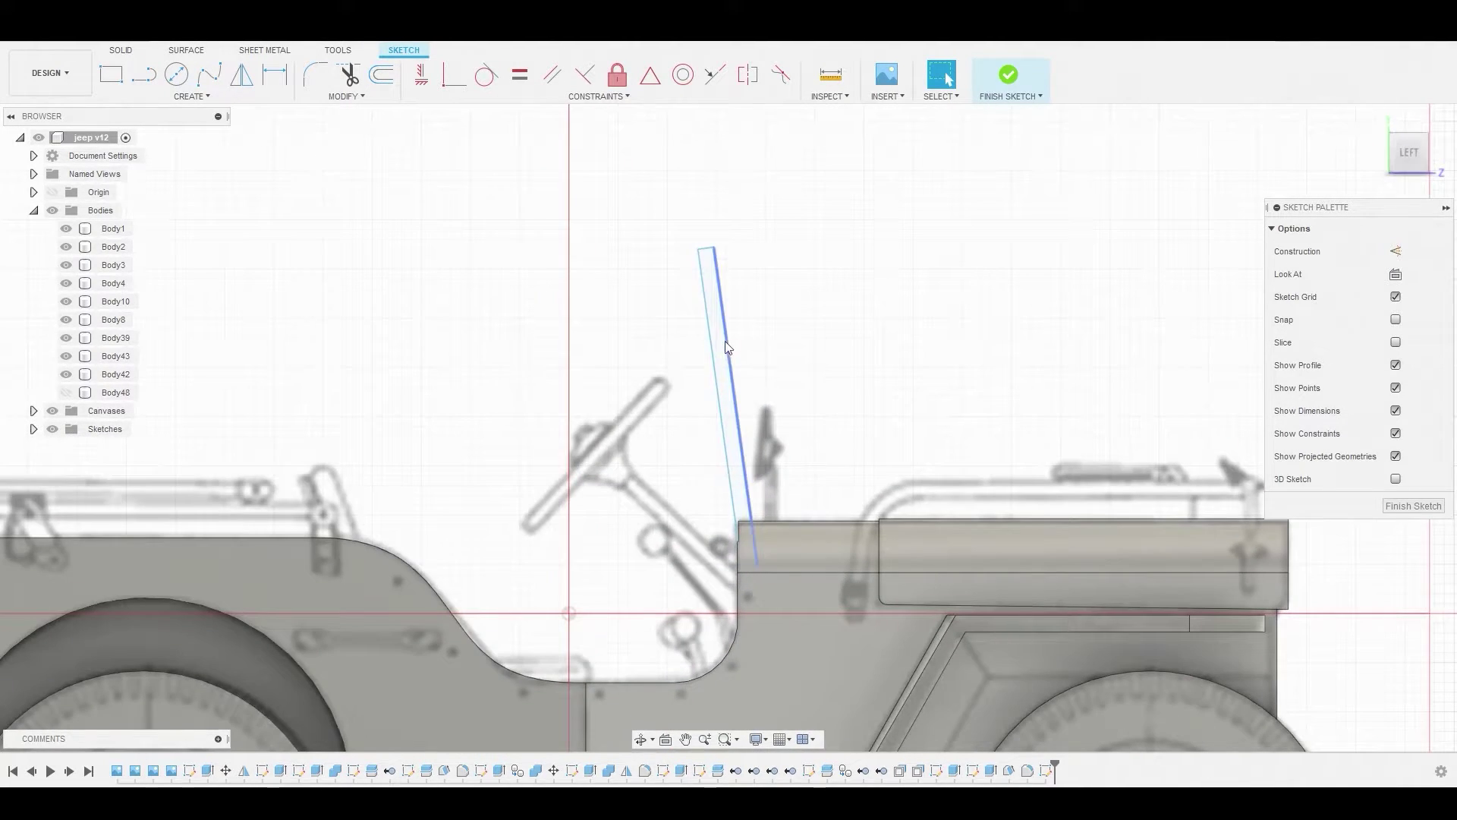
right_click(721, 344)
left_click(769, 321)
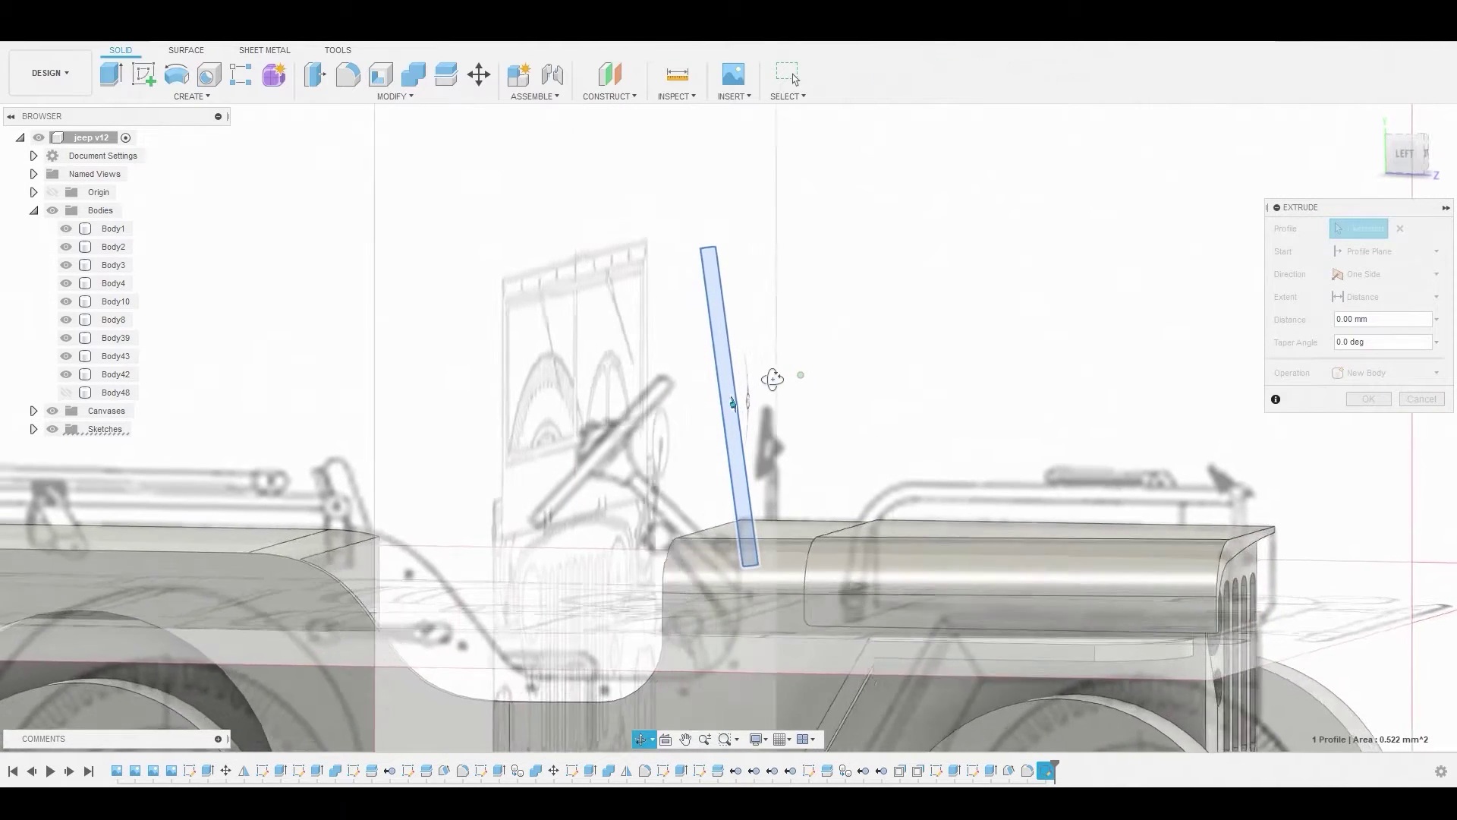
left_click_drag(755, 396, 568, 472)
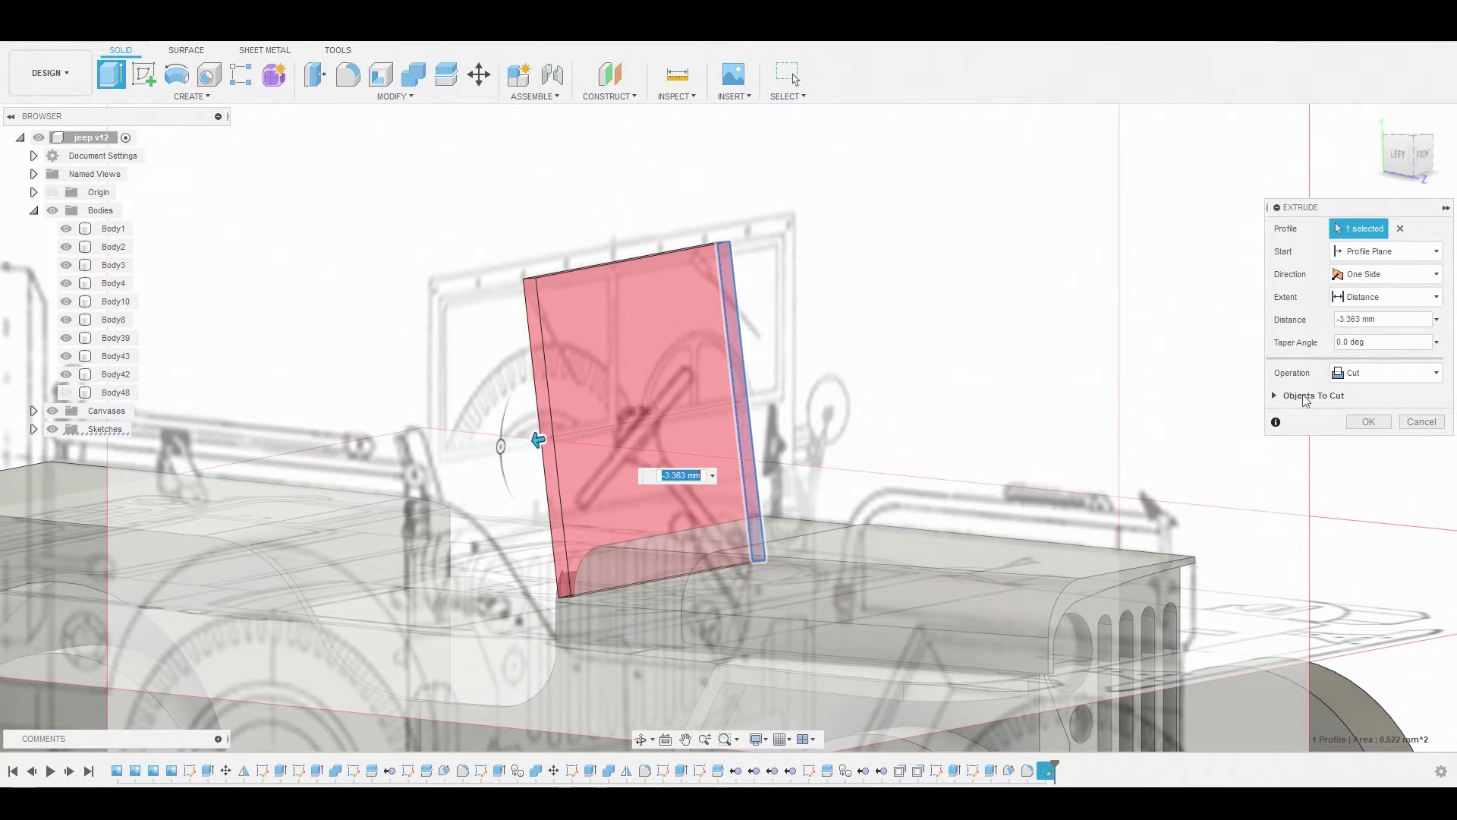
left_click(1386, 373)
left_click(1367, 448)
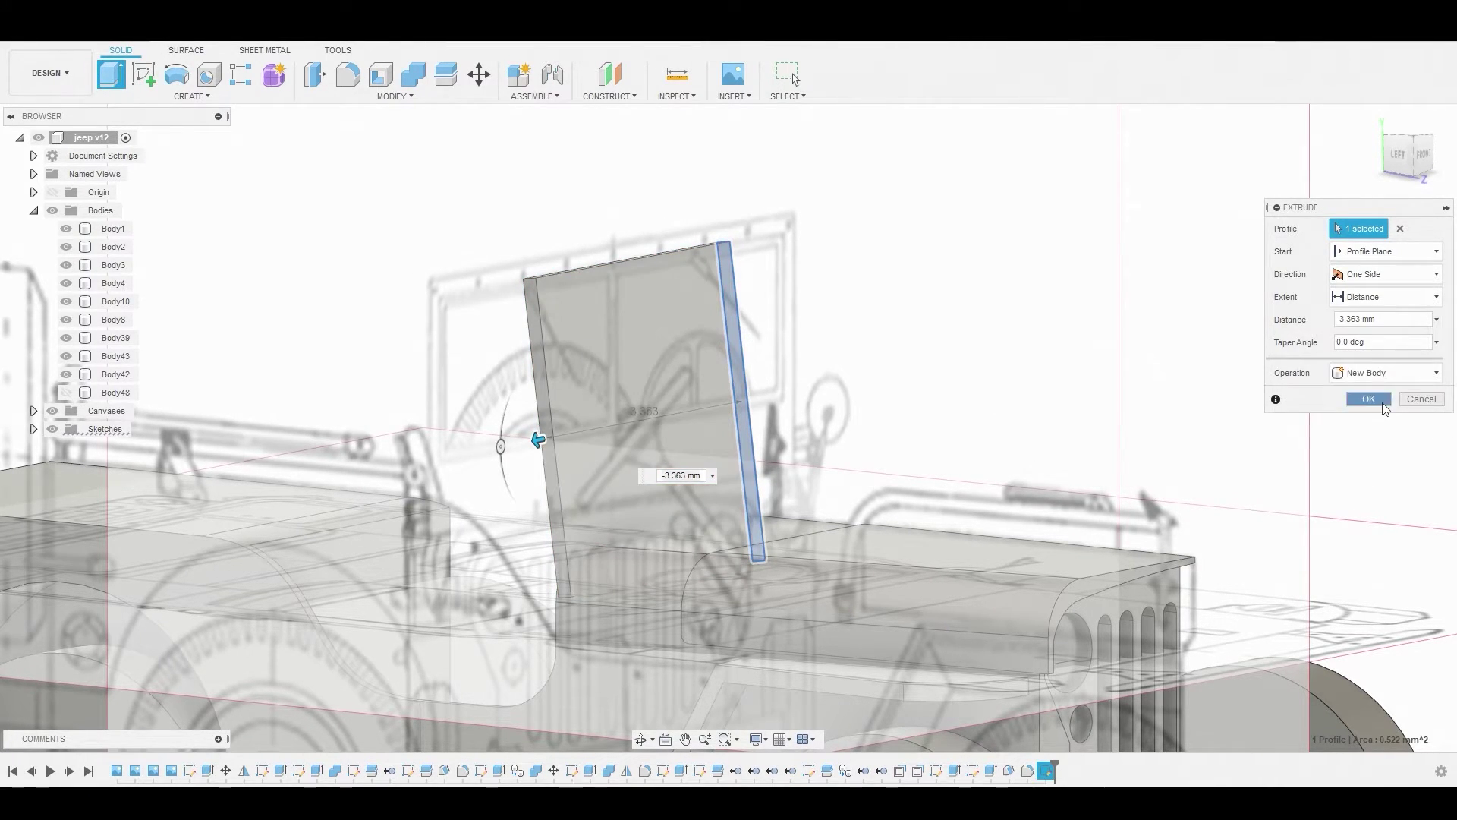
left_click(1366, 403)
- Hide the canvases and offset the windshield's outer side face inward to a distance of -3.286 mm
left_click(1399, 161)
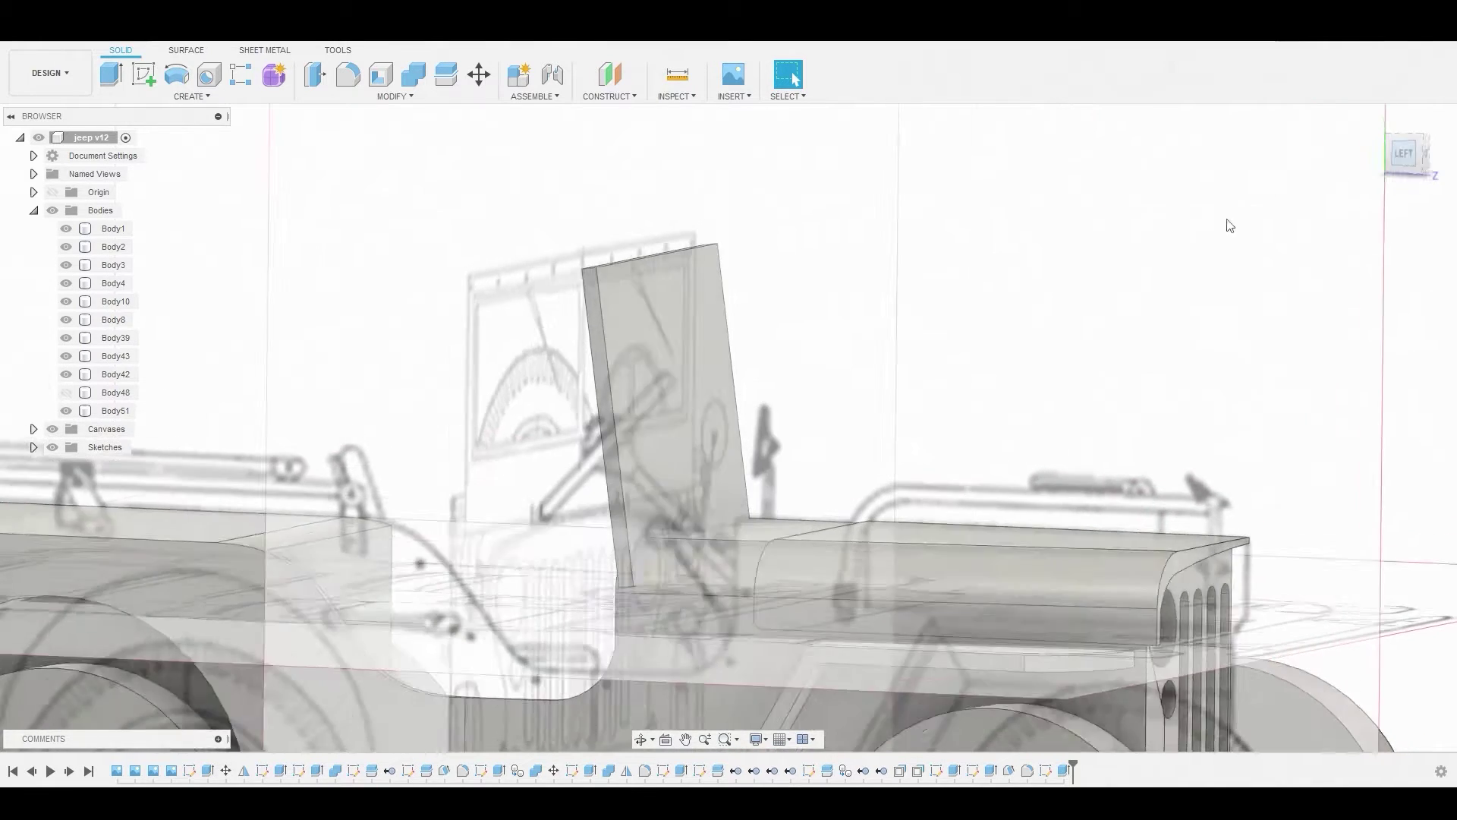
left_click(55, 432)
middle_click_drag(790, 530, 717, 582, "shift")
scroll(717, 582, "up", 5)
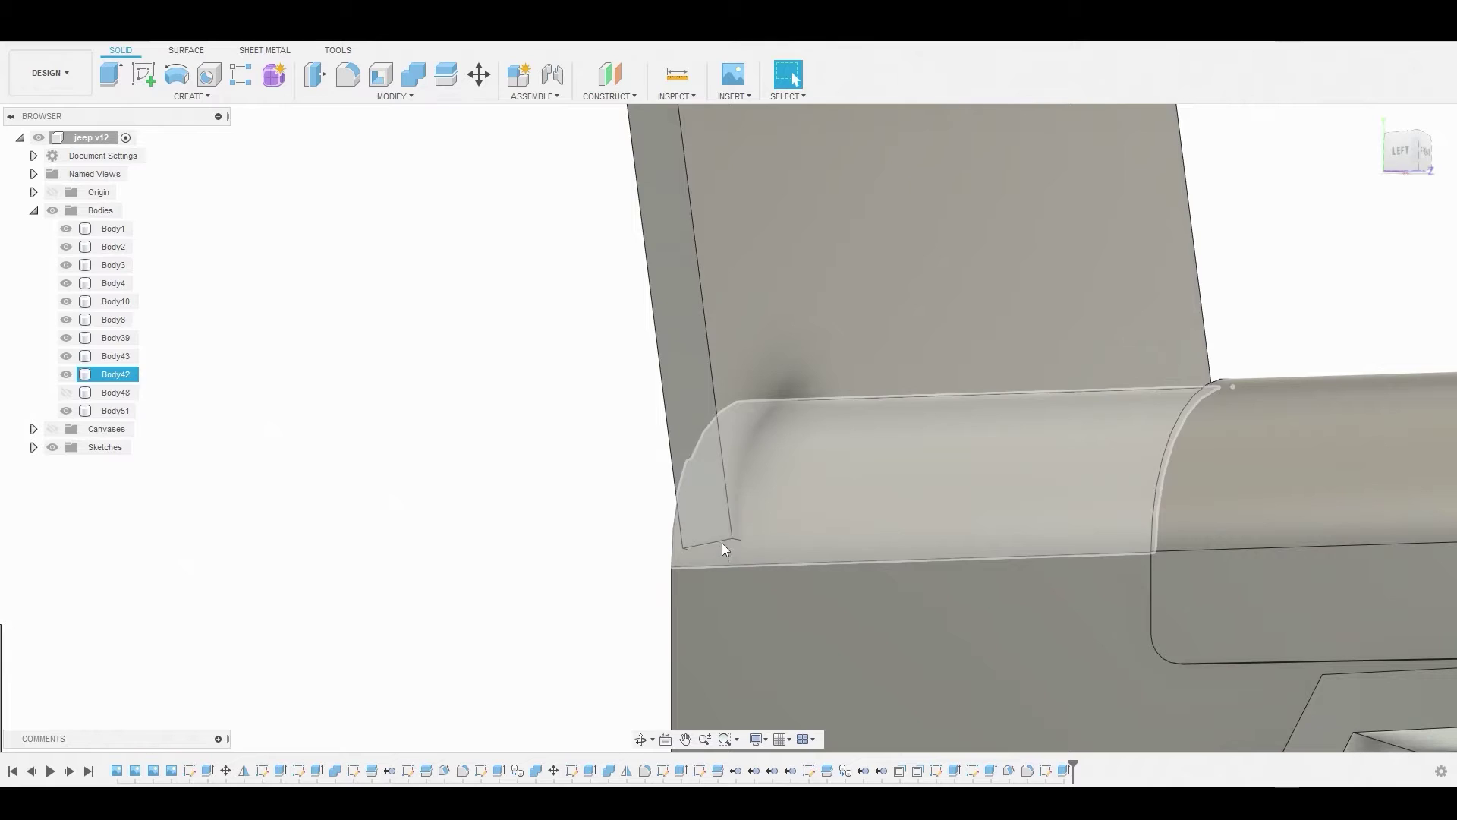
left_click(707, 501)
right_click(707, 501)
left_click(749, 482)
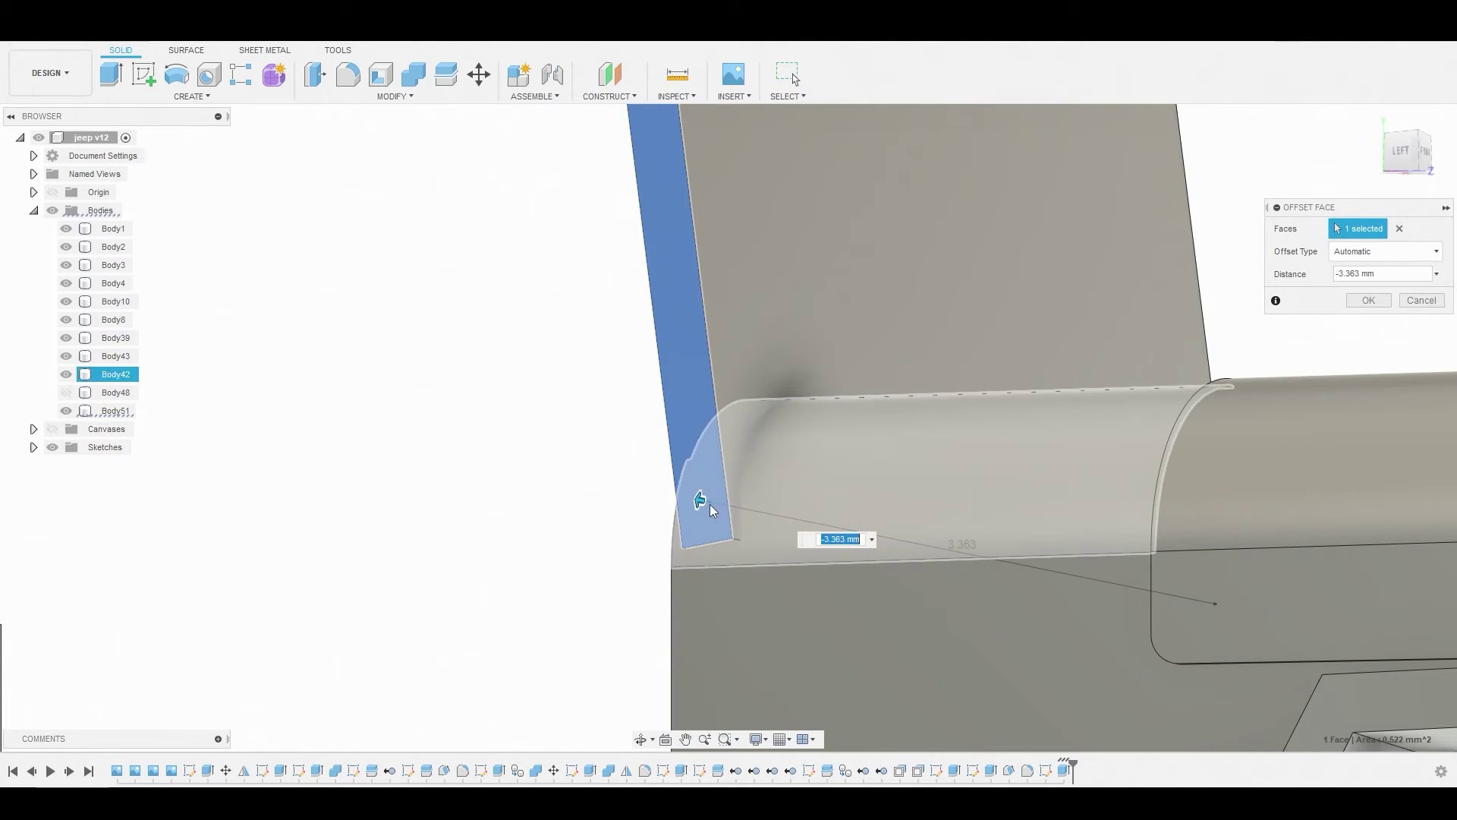
mouse_move(707, 502)
left_mouse_down()
mouse_move(693, 498)
mouse_move(712, 501)
left_mouse_up()
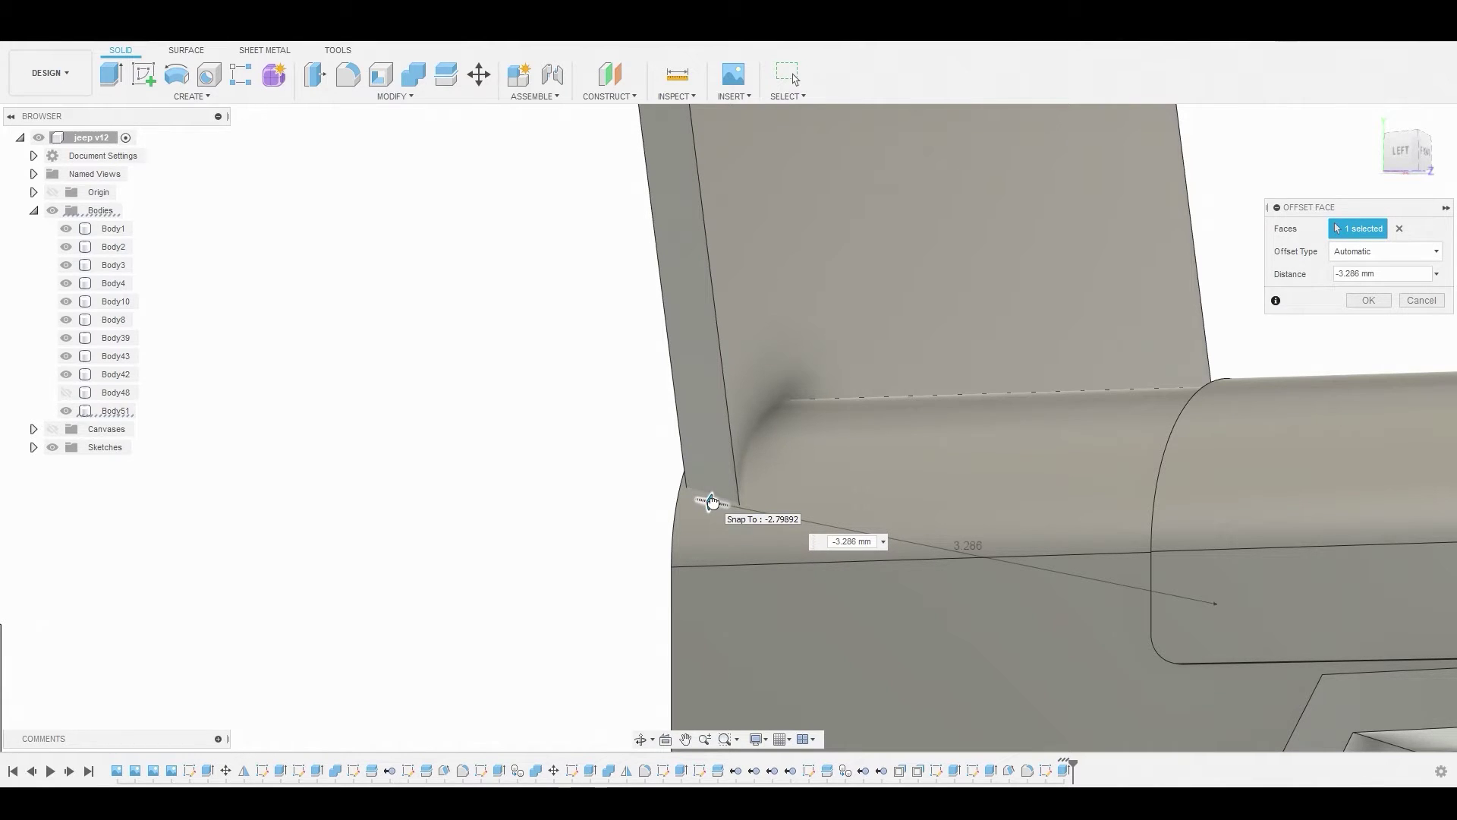
left_click(1368, 300)
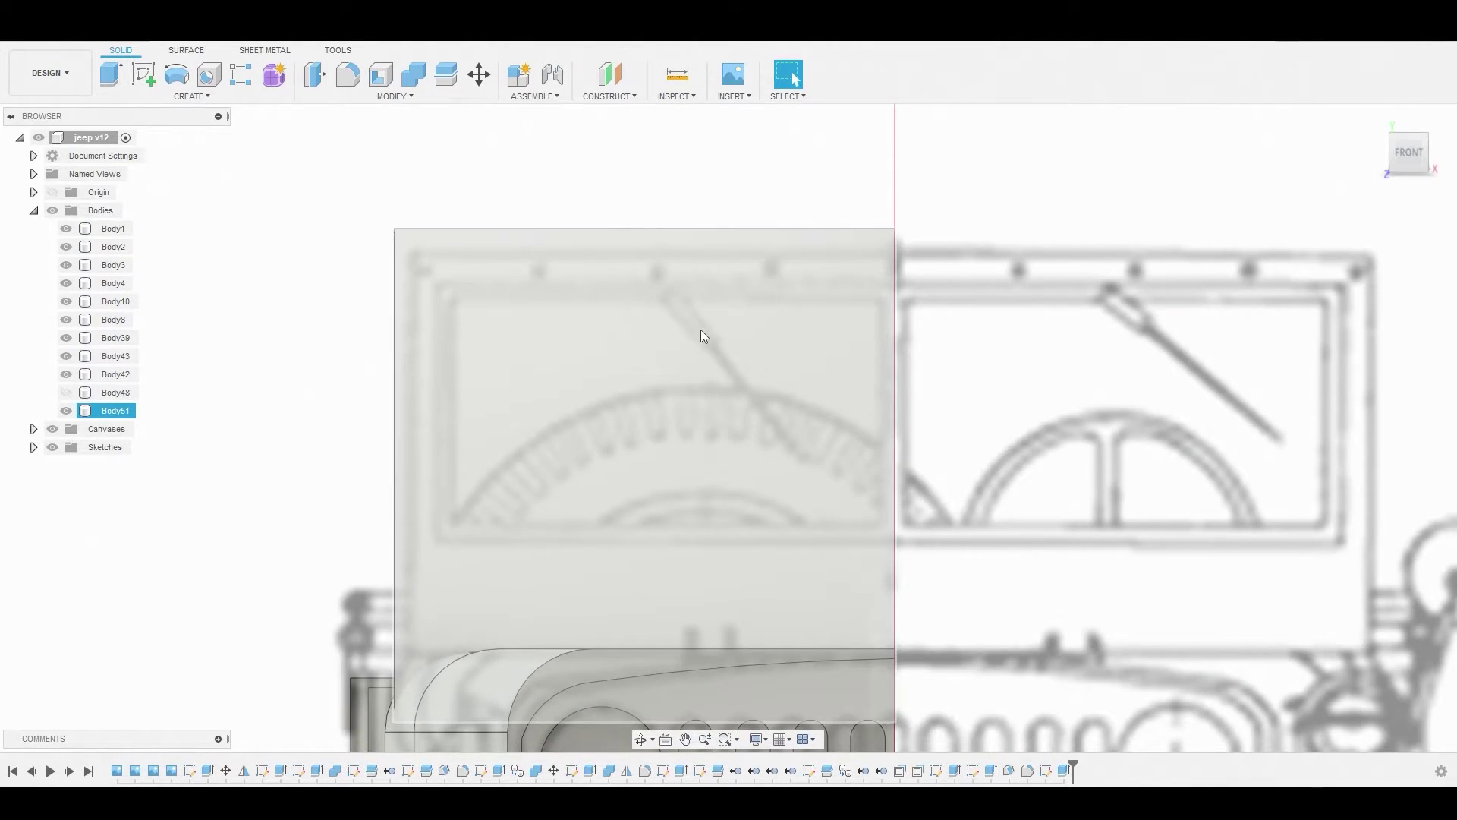
- Show the canvases and sketch a window rectangle about 1.77 mm tall on the windshield's front face, ending at the jeep's centerline
scroll(700, 329, "down", 3)
left_click(668, 345)
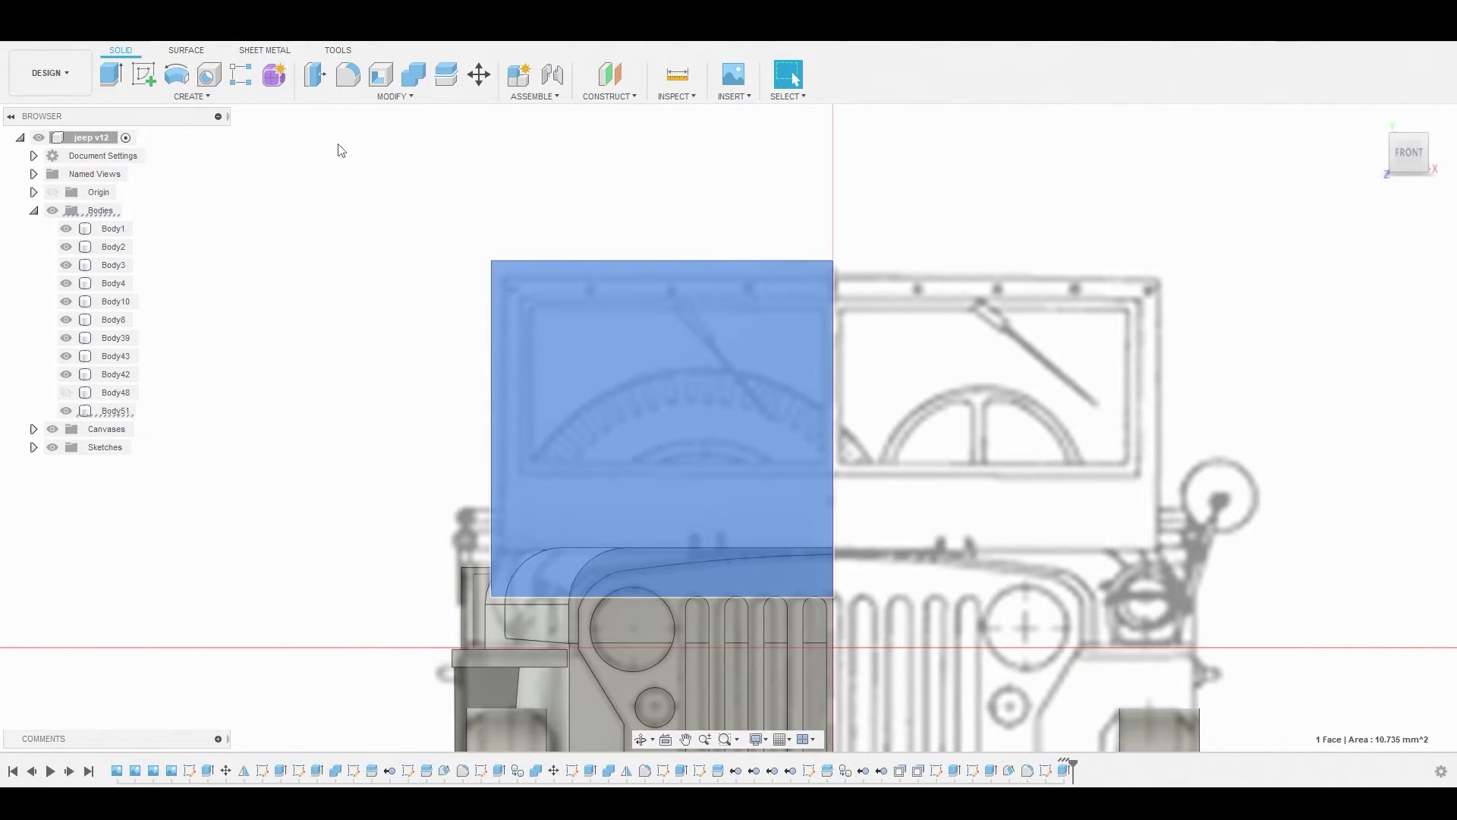
left_click(142, 78)
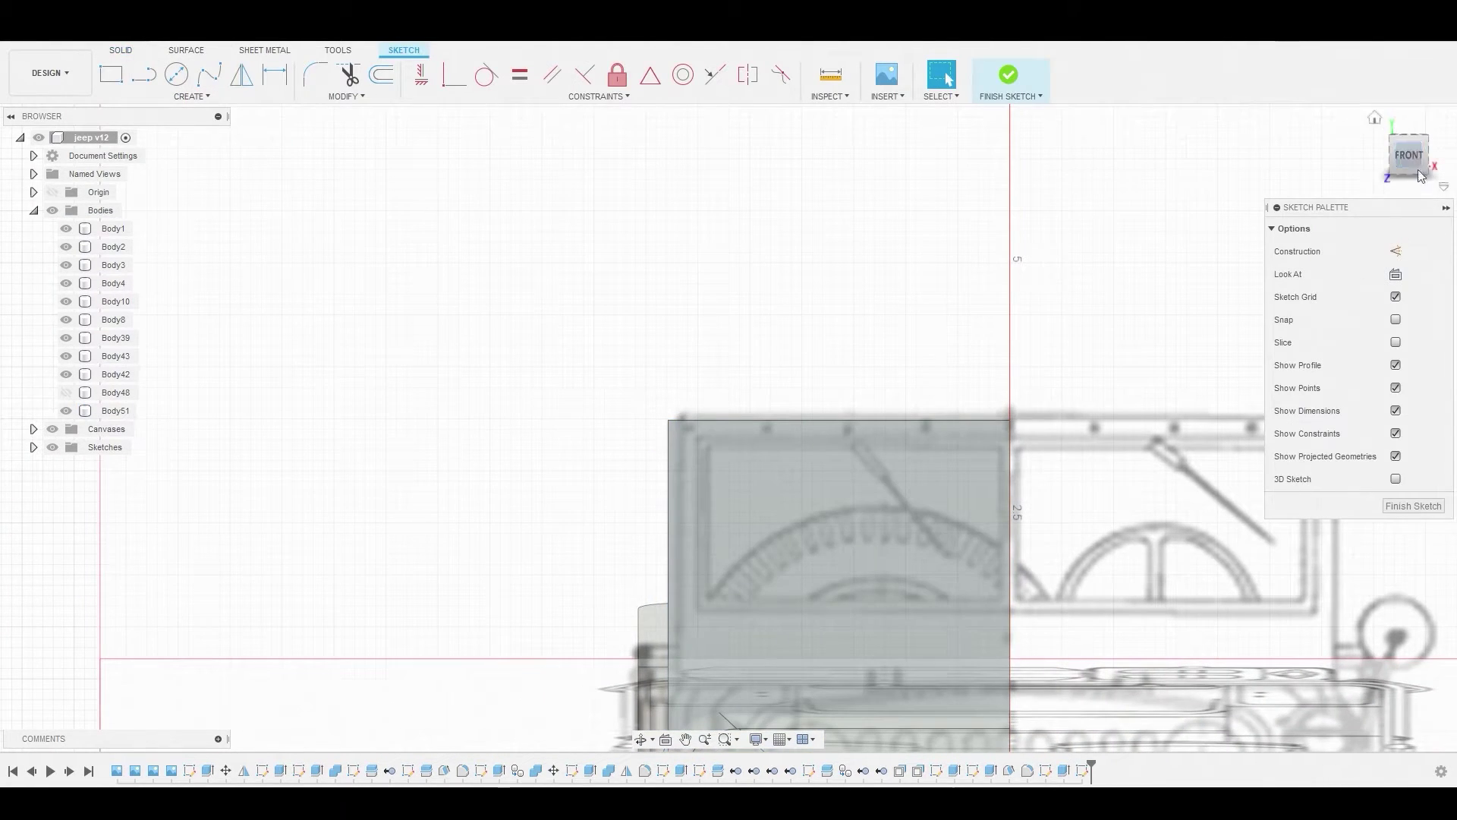
left_click(1409, 156)
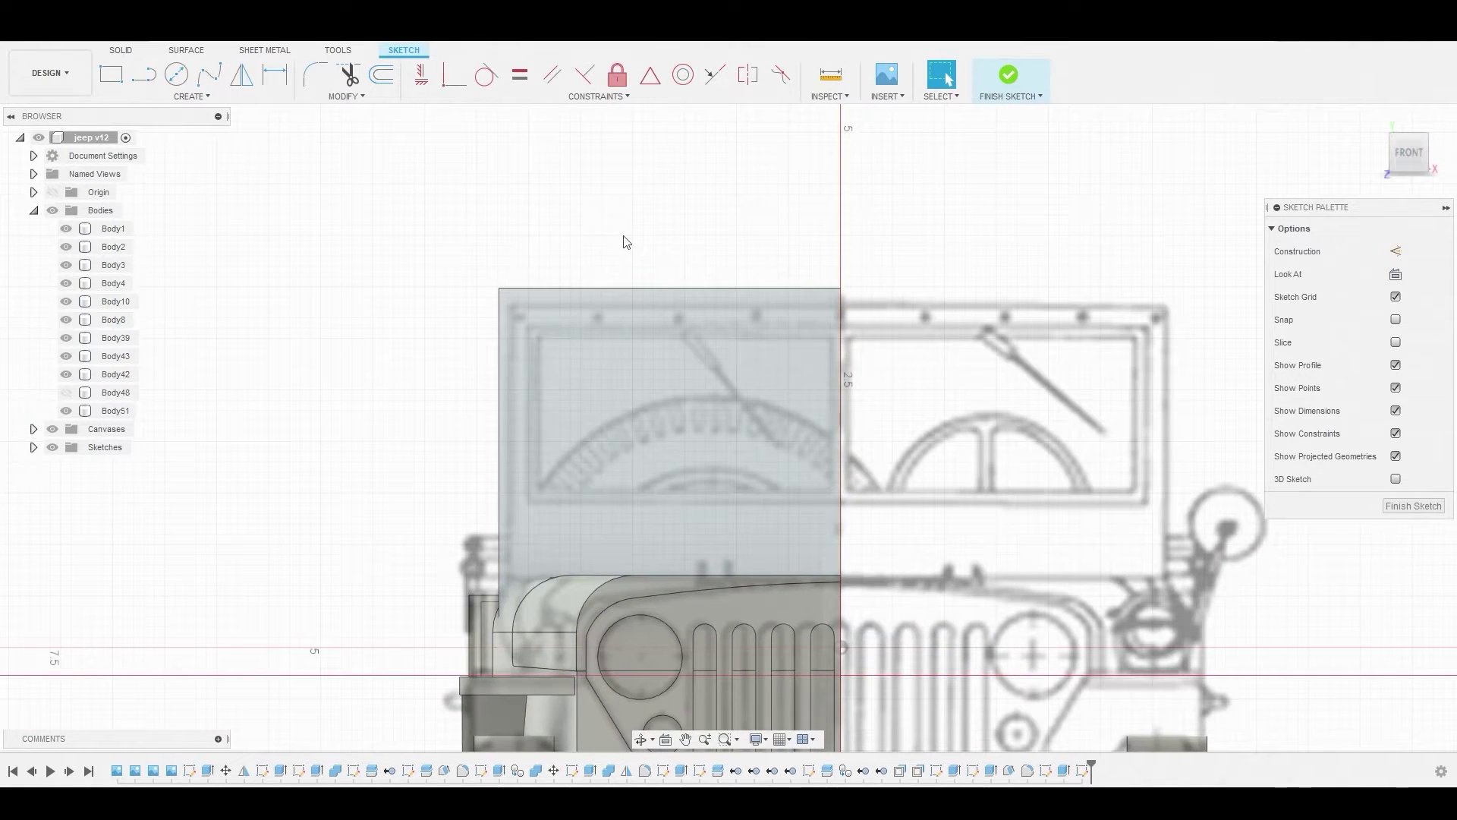
left_click(111, 76)
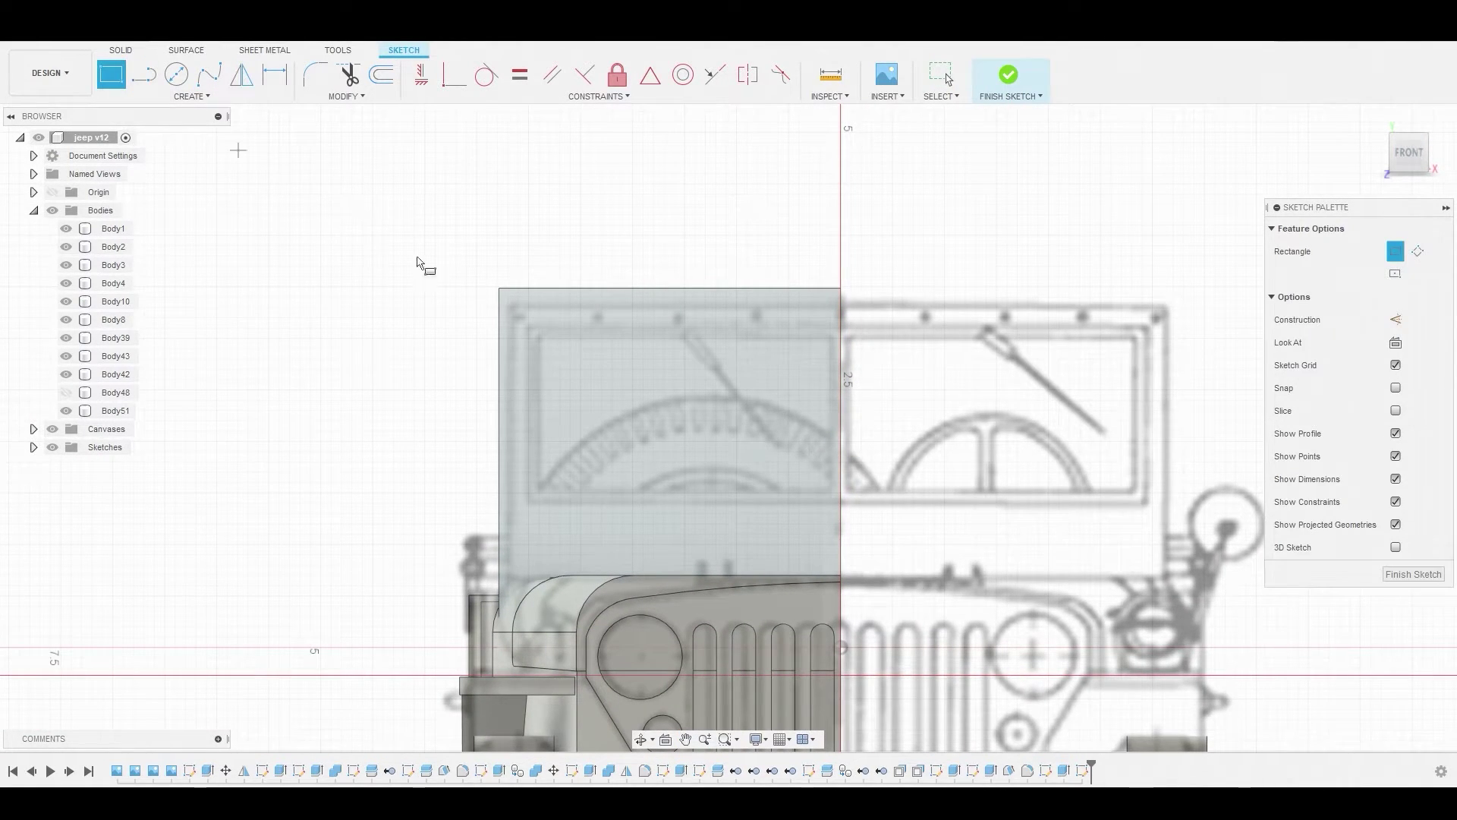
left_click(530, 323)
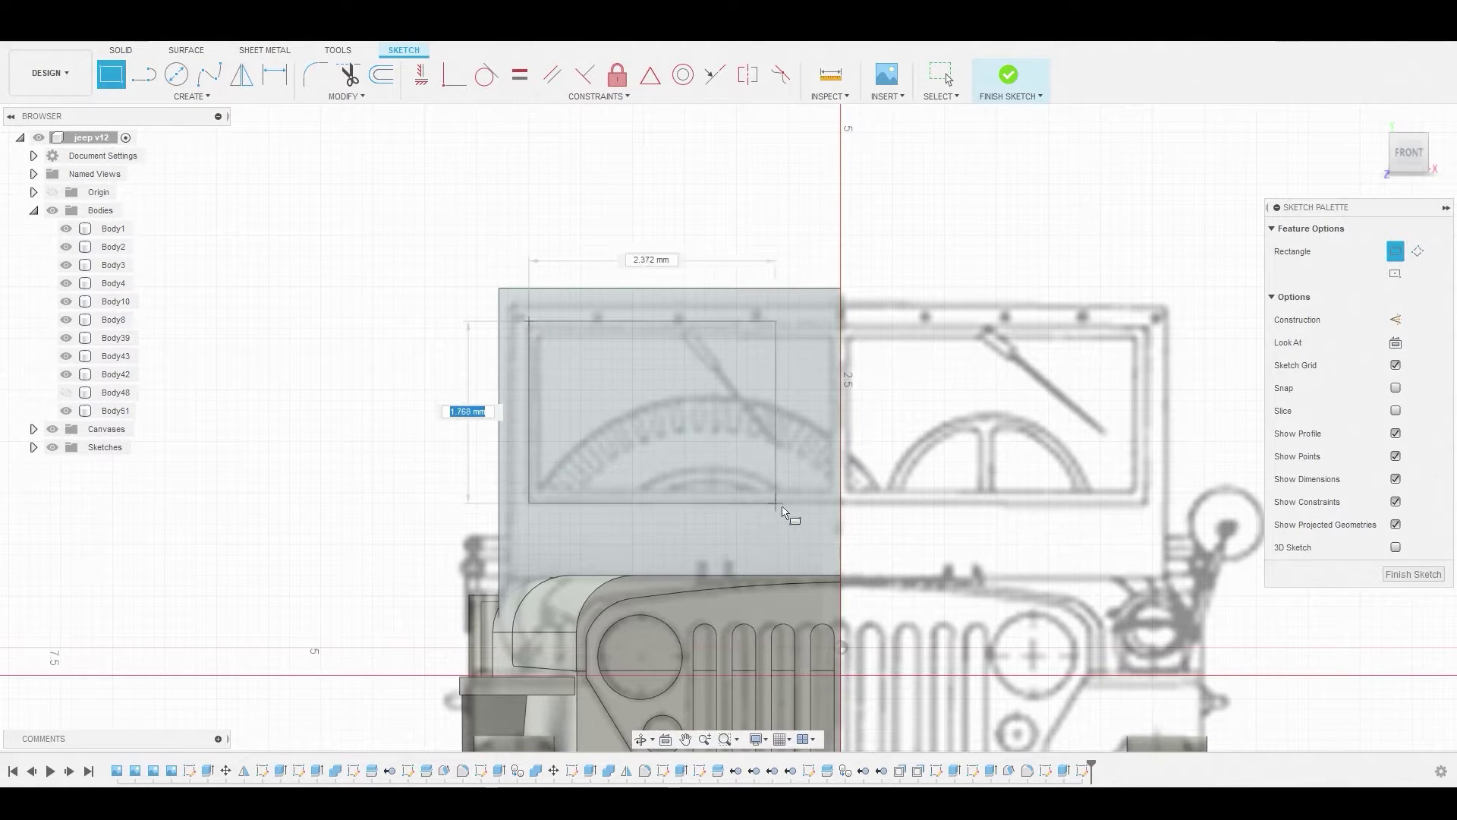
left_click(839, 502)
right_click(596, 395)
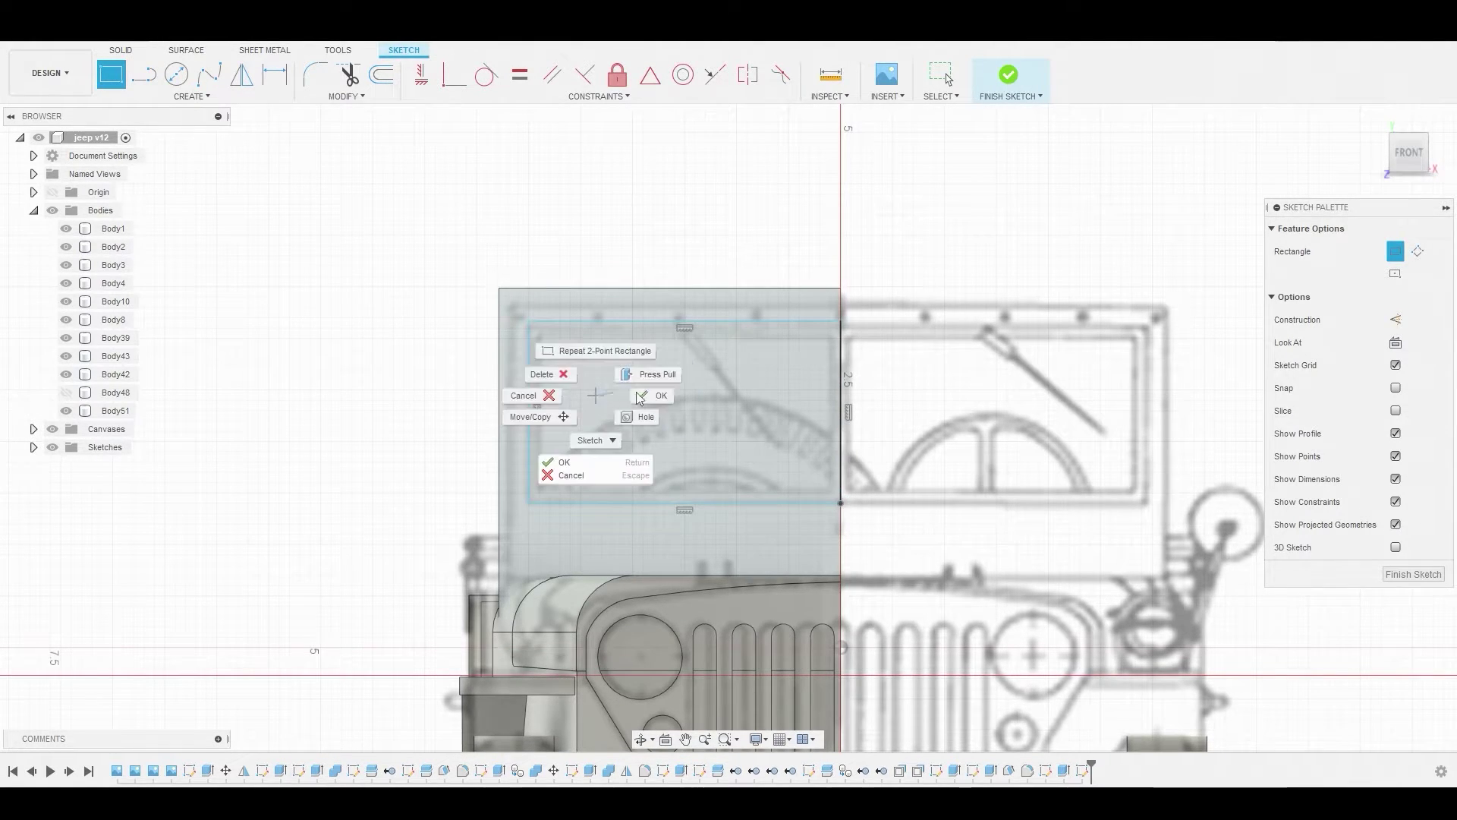
left_click(626, 394)
- Extrude the windshield's window rectangle forward by about 0.03 mm, joined to the windshield body, as a thin raised panel
right_click(620, 391)
left_click(681, 371)
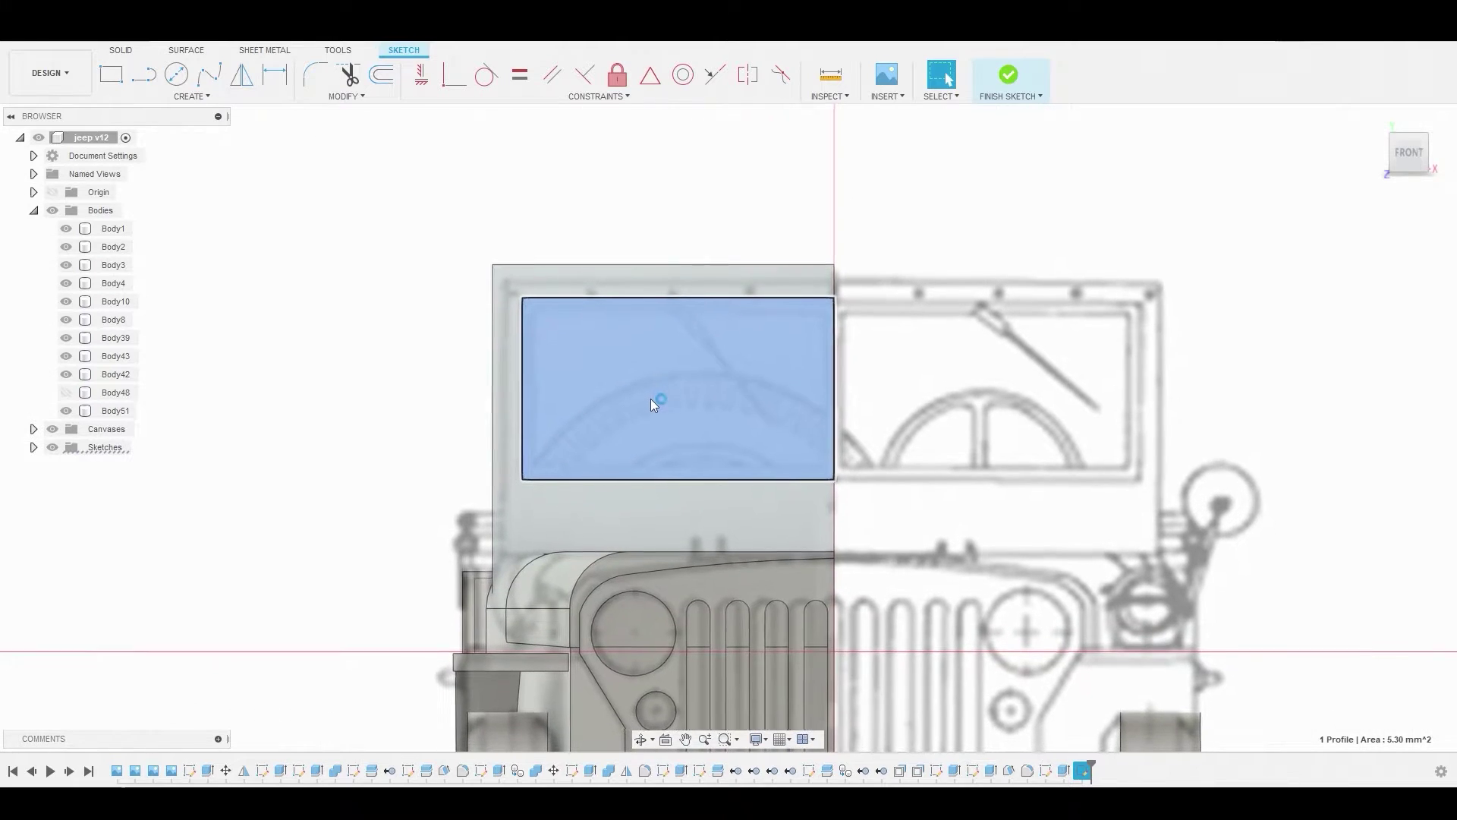
middle_click_drag(680, 398, 744, 403, "shift")
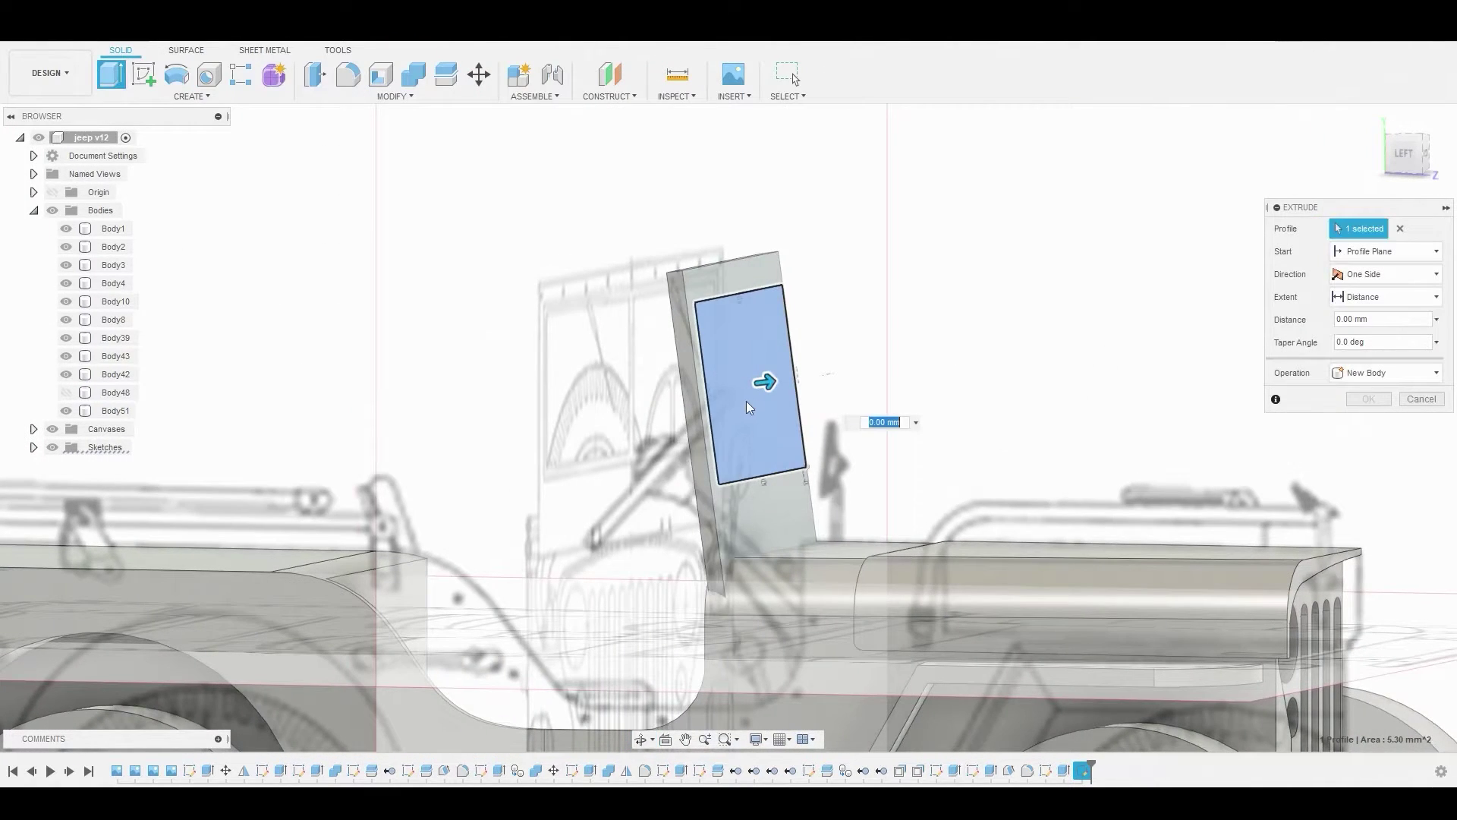
scroll(709, 410, "up", 3)
left_click_drag(814, 352, 819, 349)
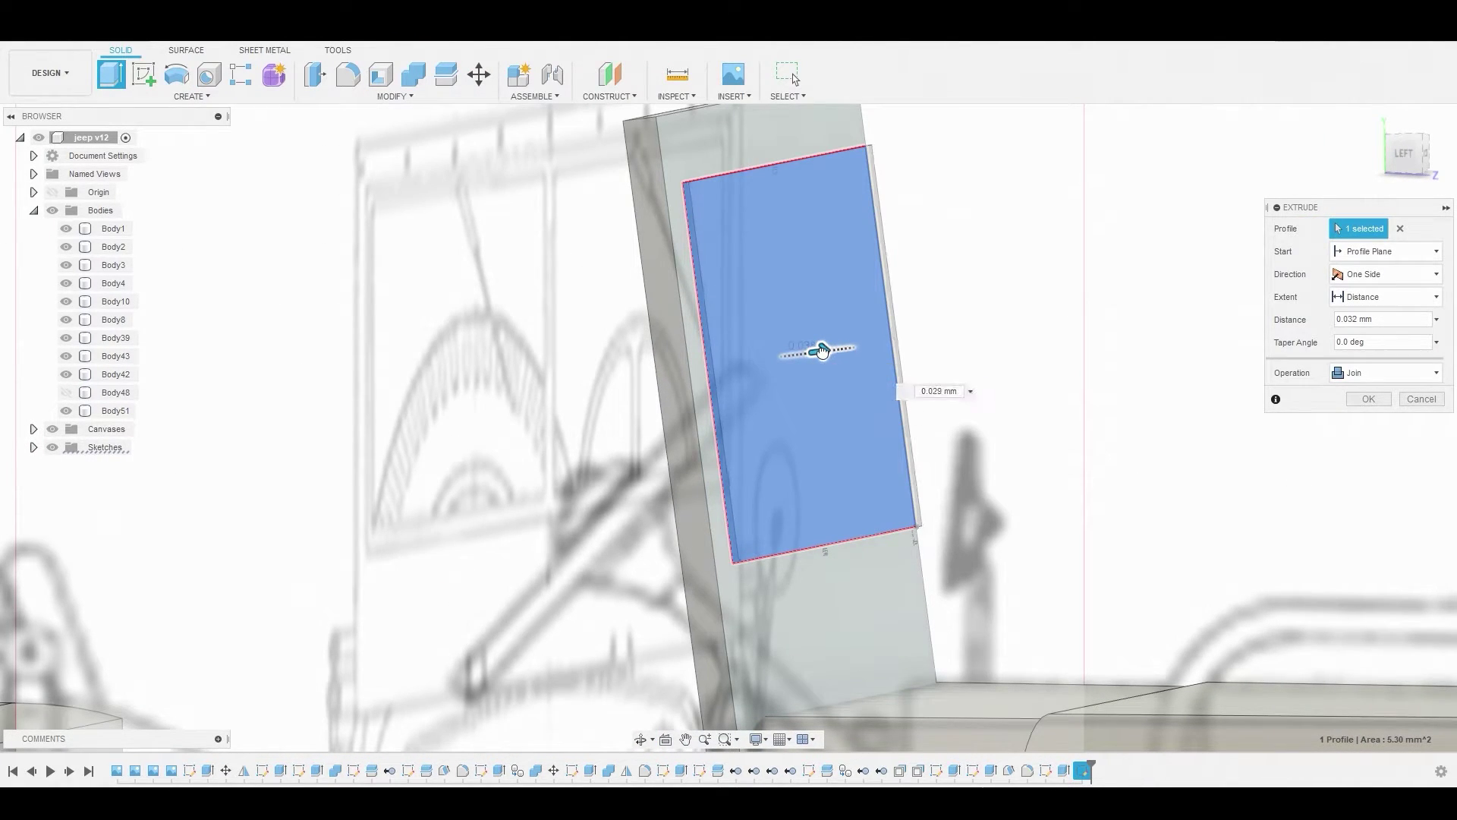
left_click(1386, 396)
- Sketch on the raised window panel's front face and offset its rectangular outline inward by -0.066 mm
left_click(763, 347)
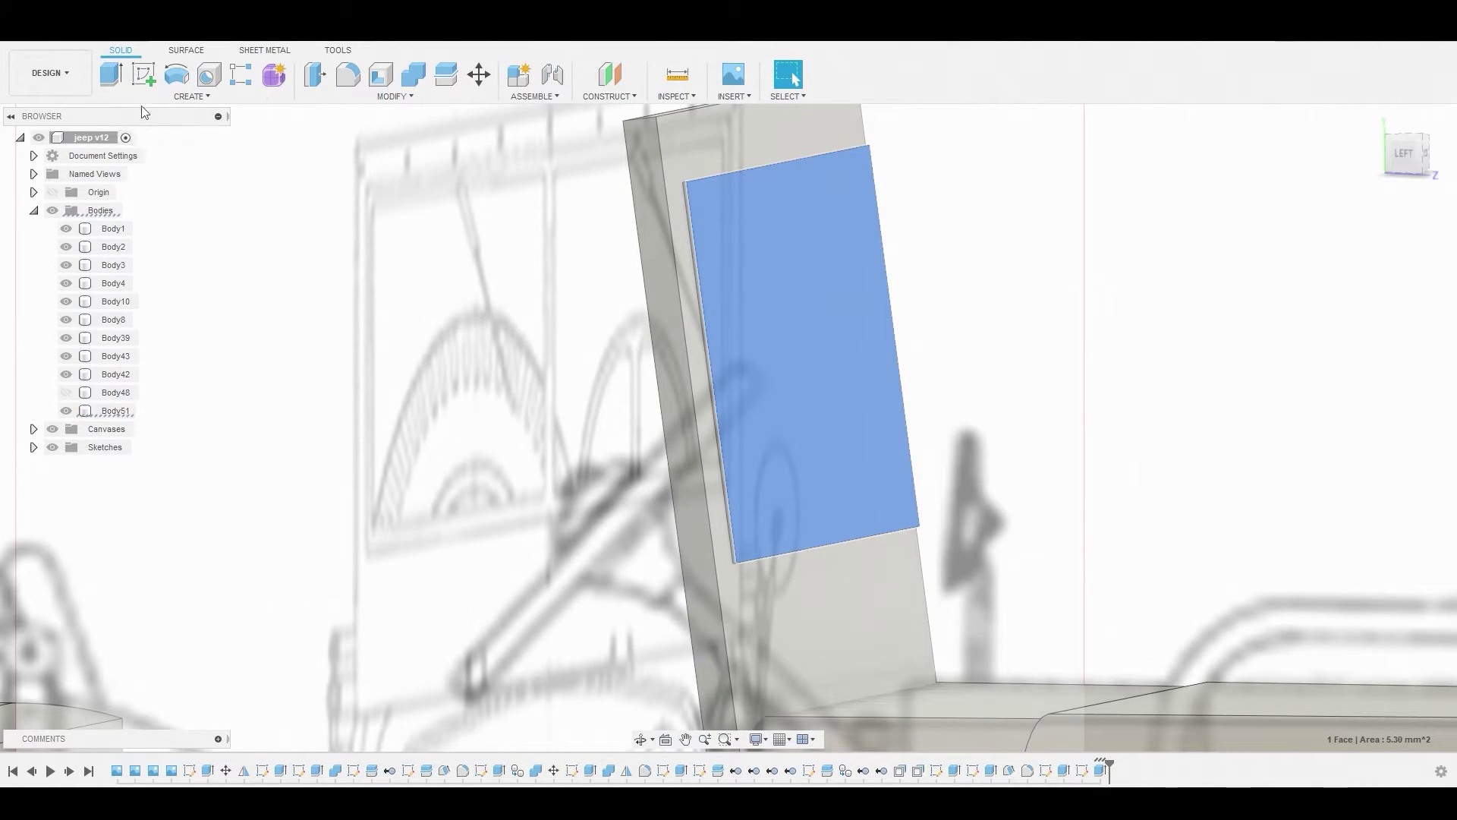
left_click(144, 76)
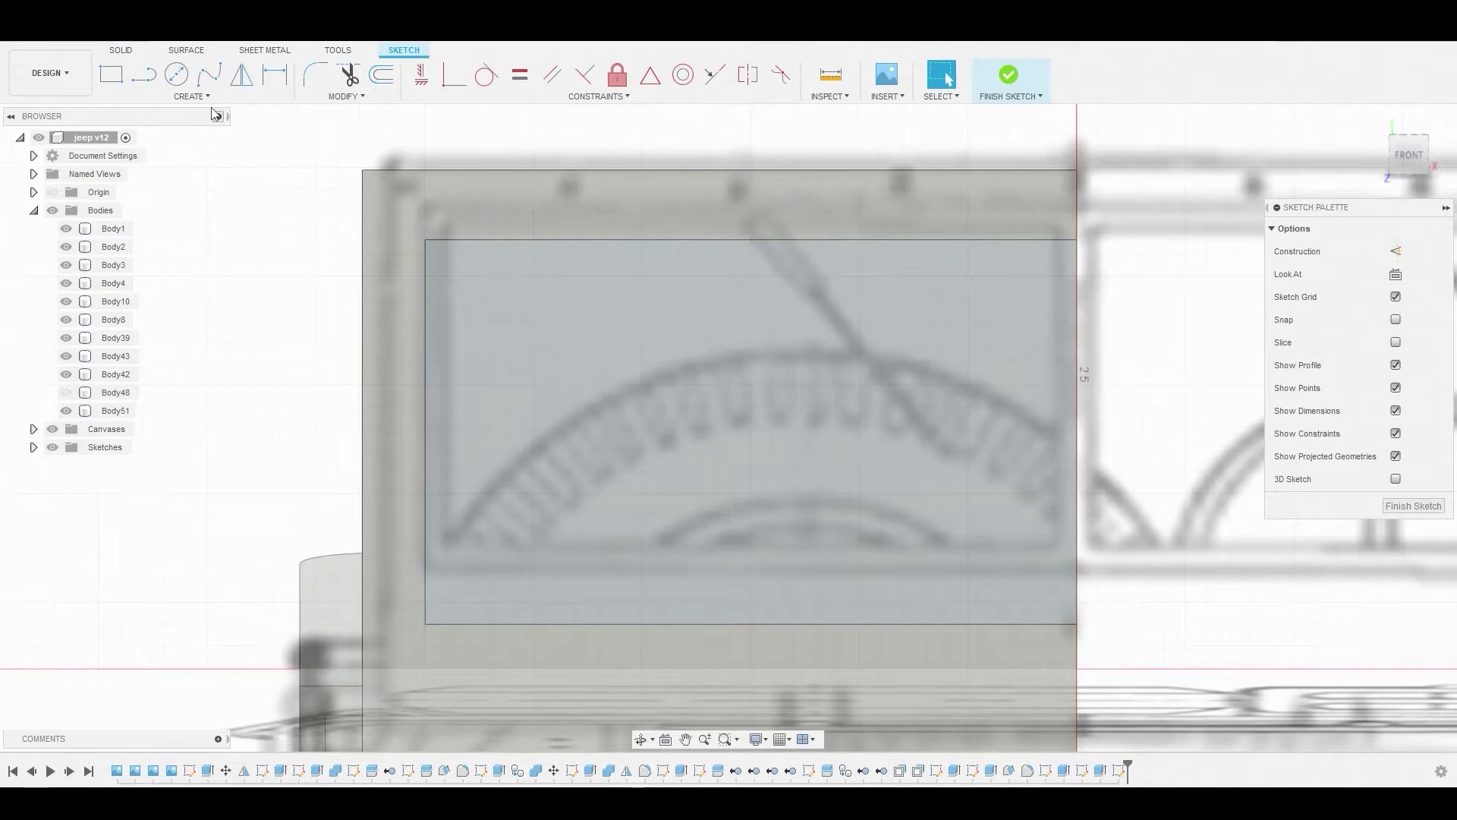
left_click(381, 73)
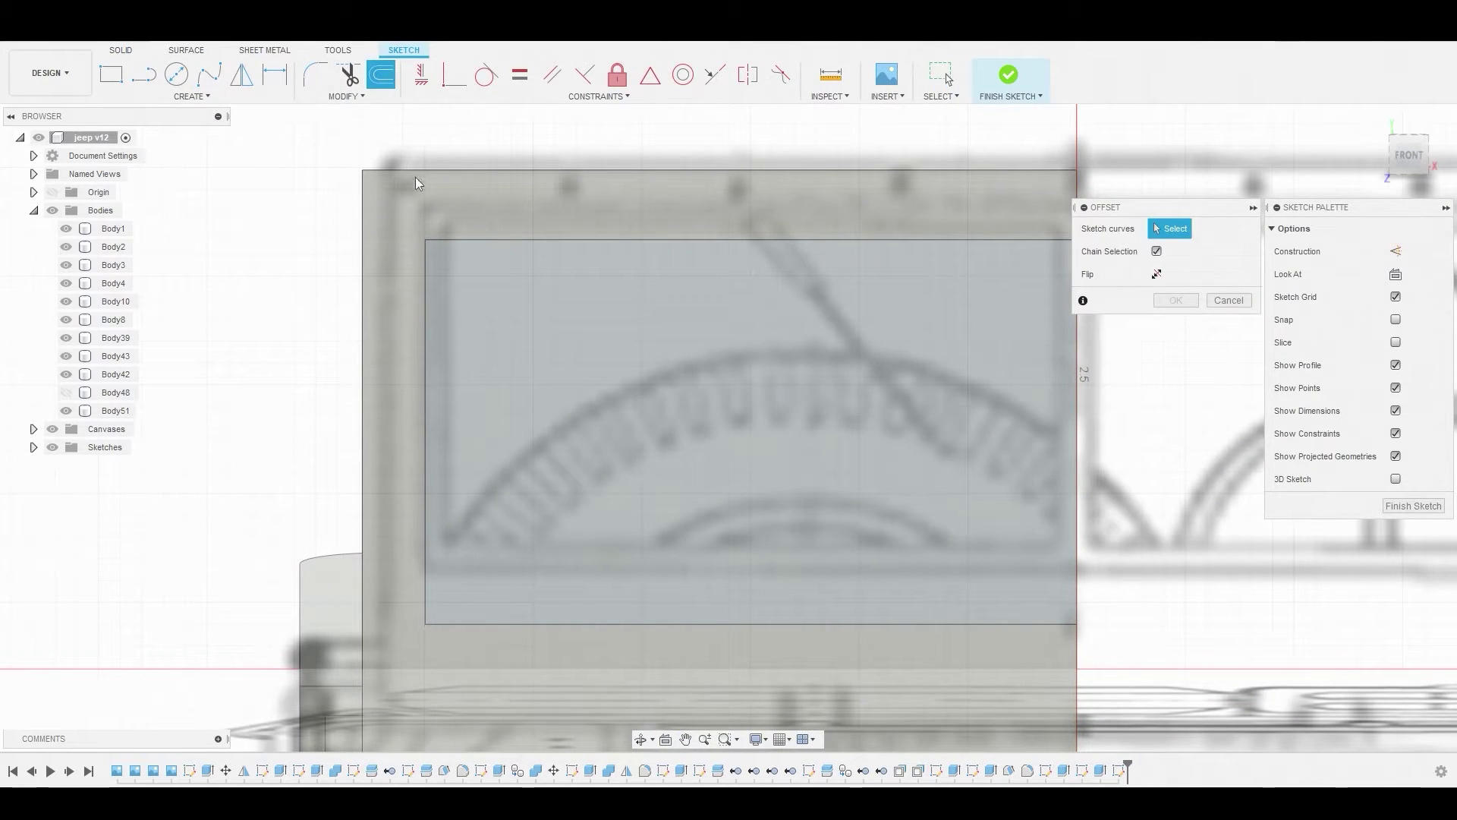
left_click(471, 242)
scroll(488, 262, "down", 4)
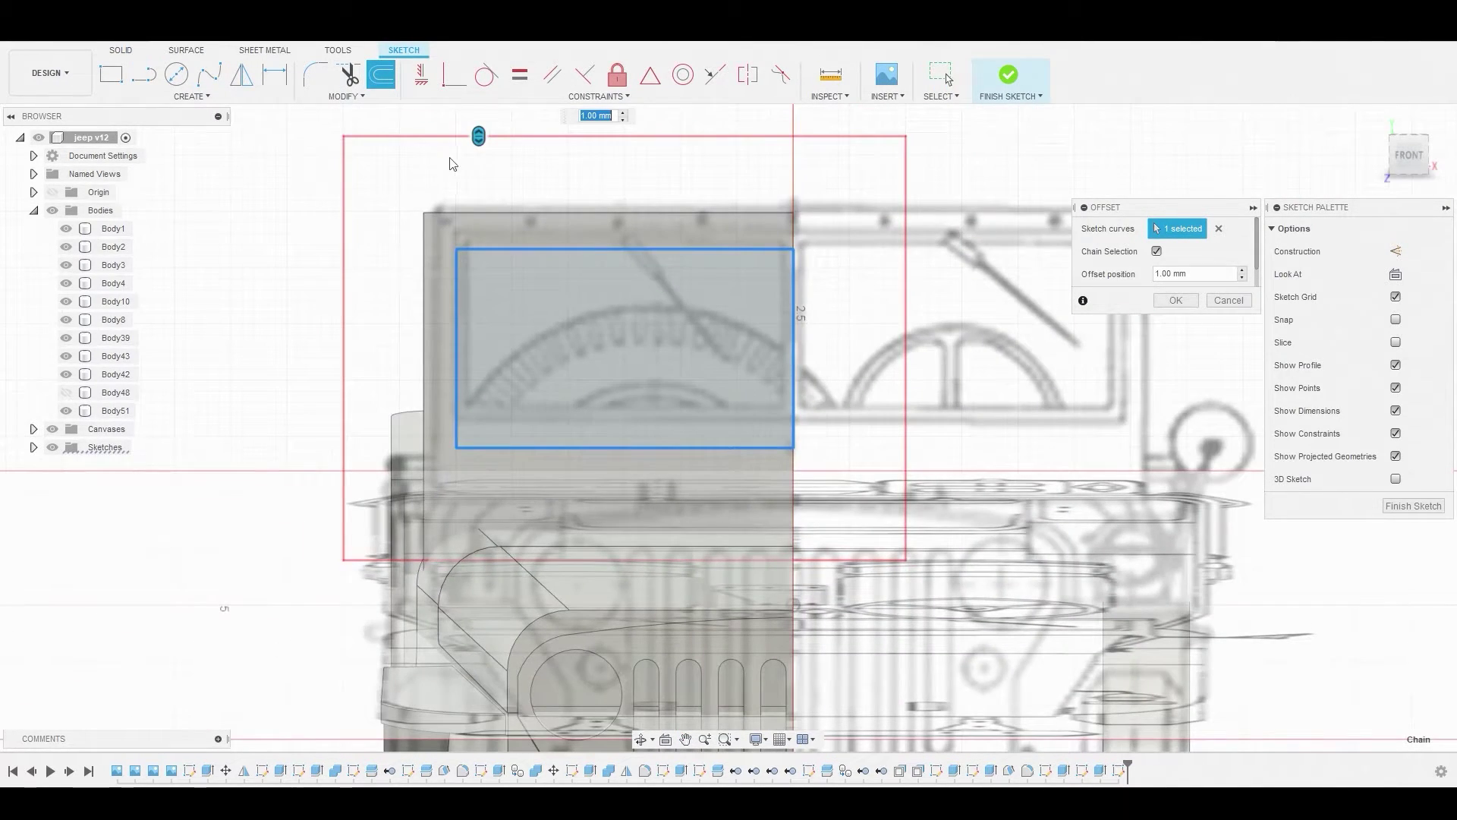
left_click_drag(476, 136, 495, 256)
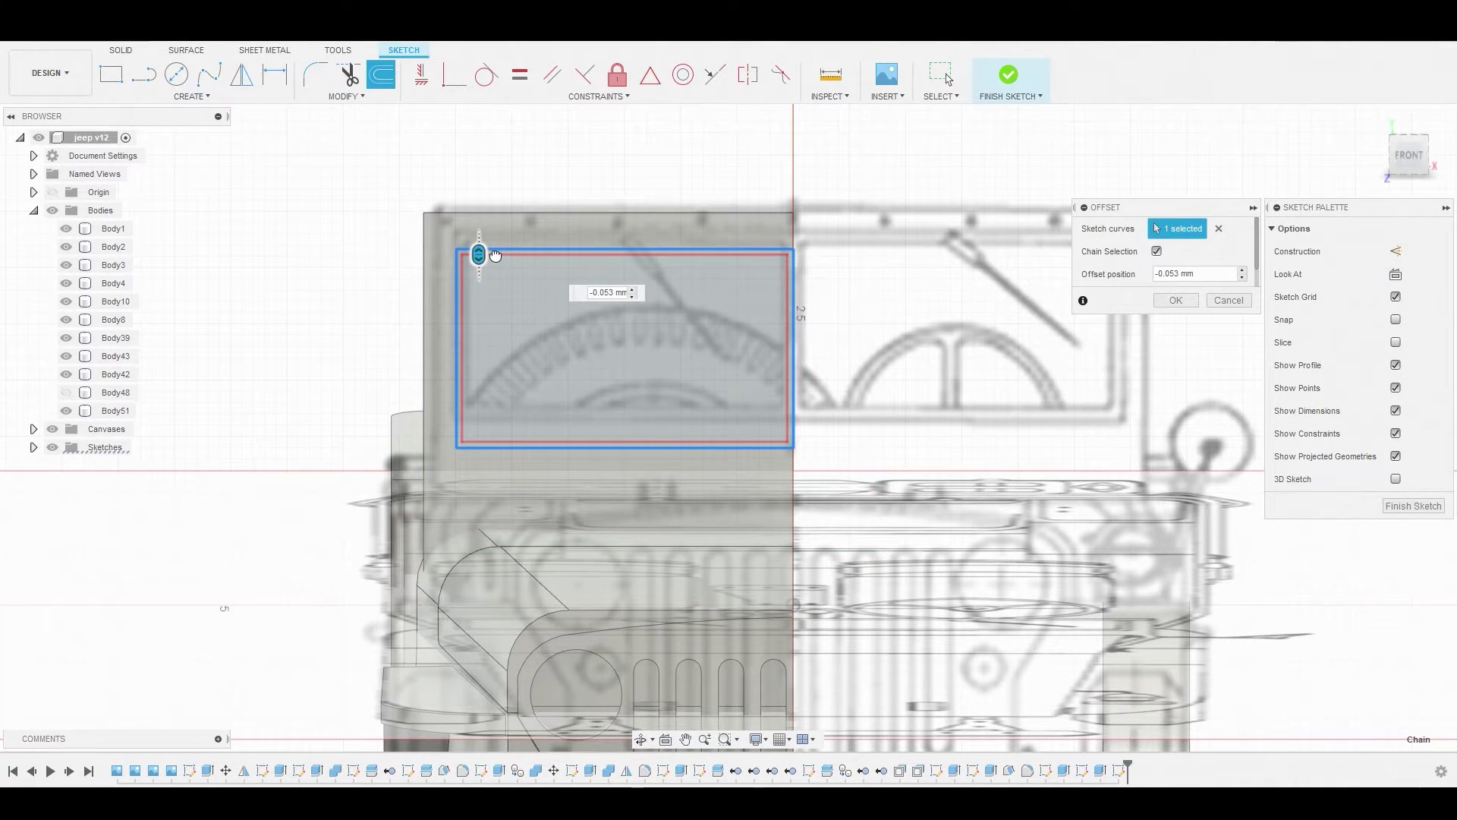
left_click(1417, 162)
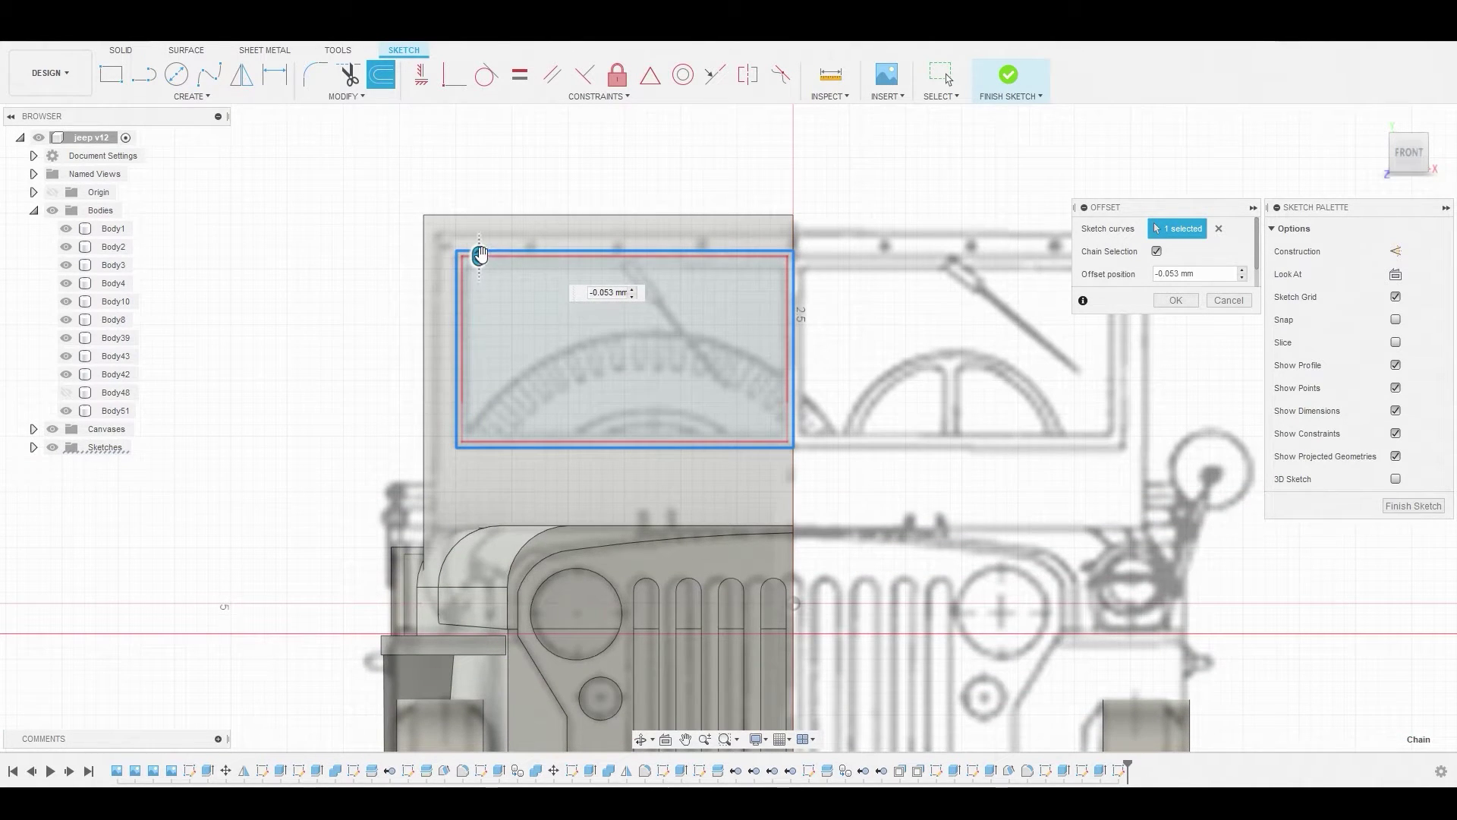
left_click_drag(481, 255, 481, 258)
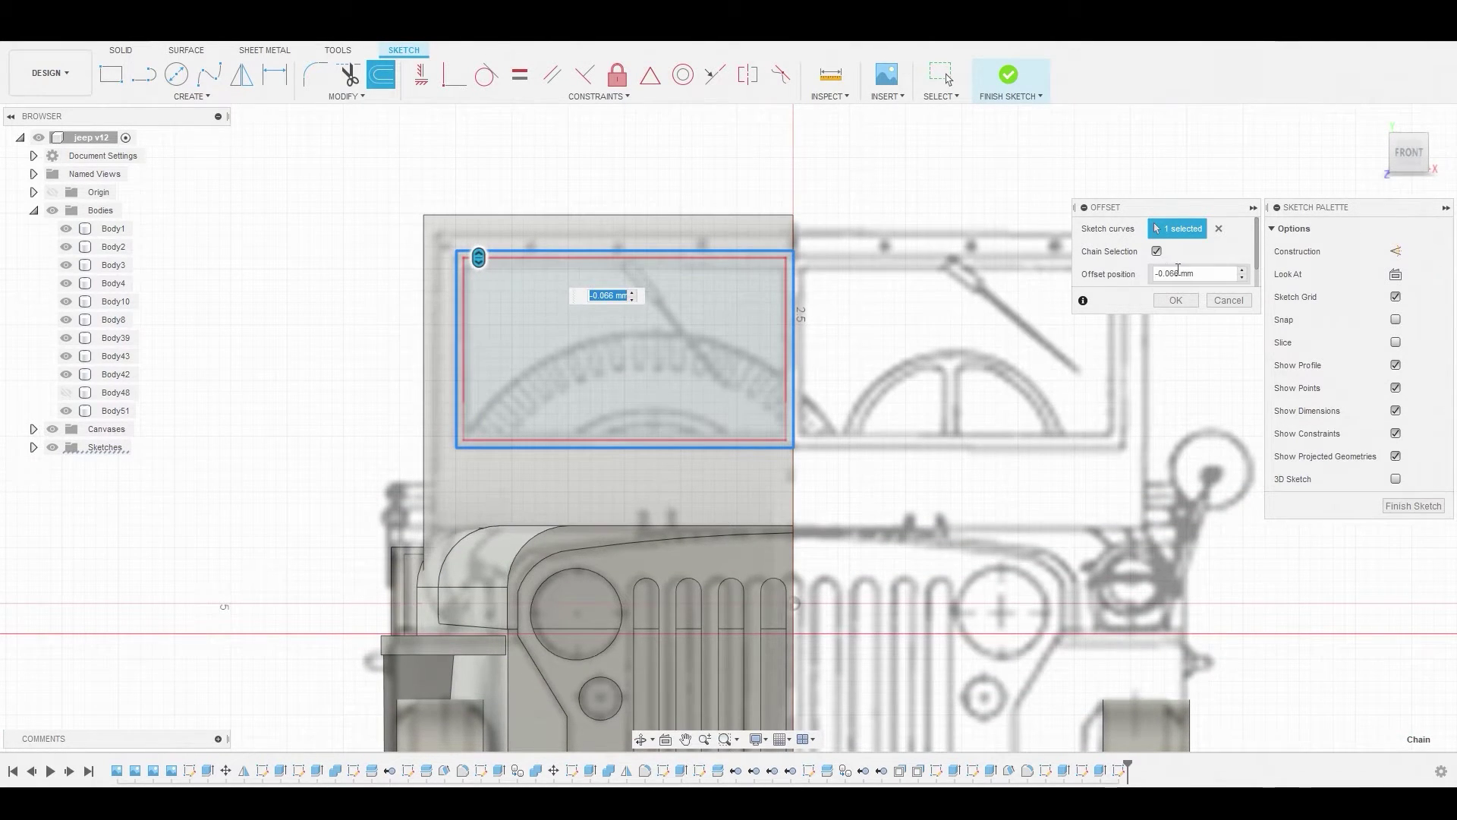
left_click(1184, 298)
- Extrude the inner window profile backward as a cut through the full thickness of the windshield, leaving a thin raised frame
left_click(604, 337)
right_click(604, 337)
left_click(671, 316)
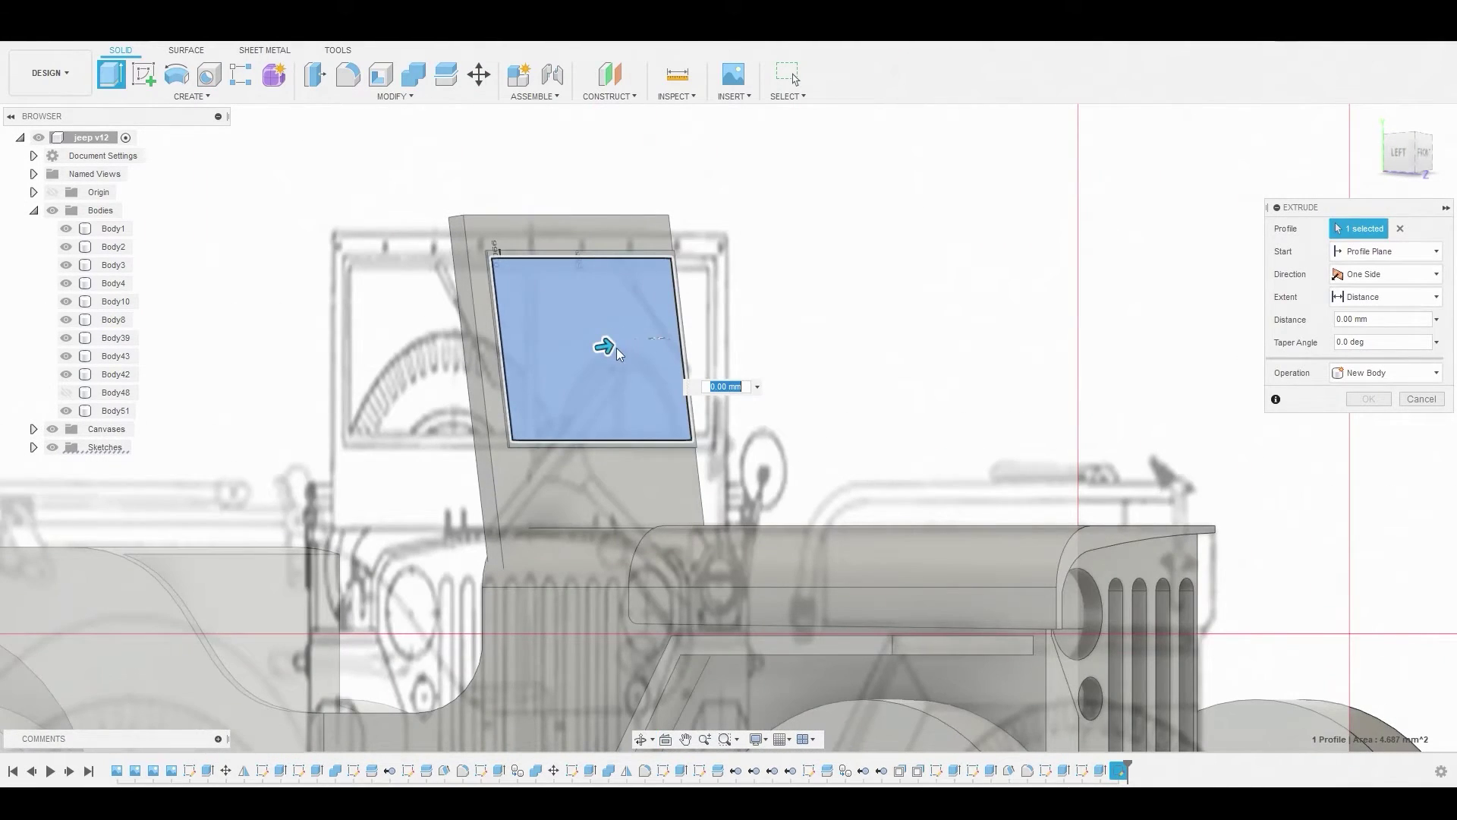
left_click_drag(605, 347, 528, 359)
left_click(1367, 421)
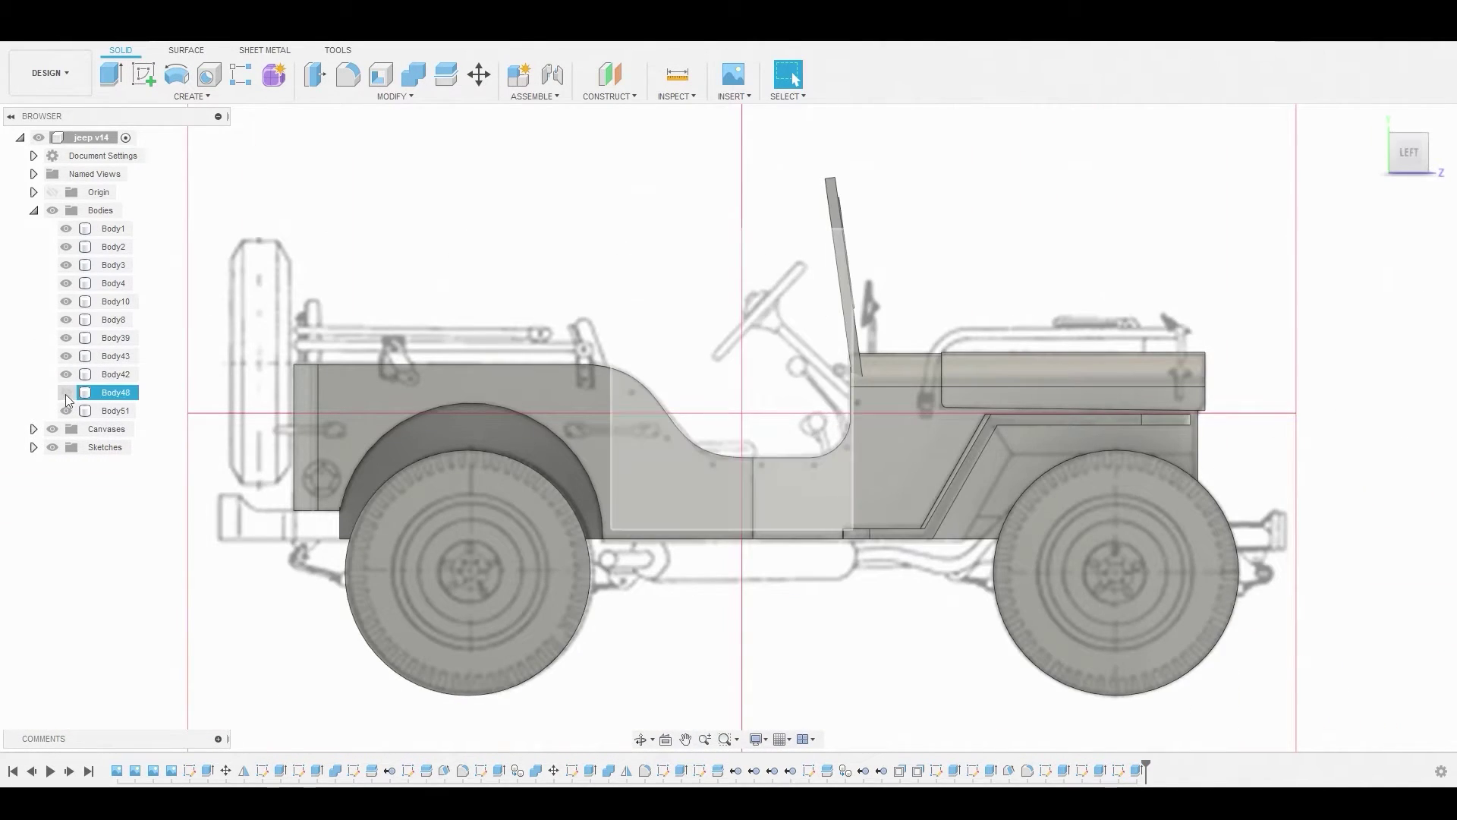
- Check the hidden Body48 by toggling its visibility, and remove it from the model
left_click(66, 394)
left_click(66, 393)
right_click(100, 395)
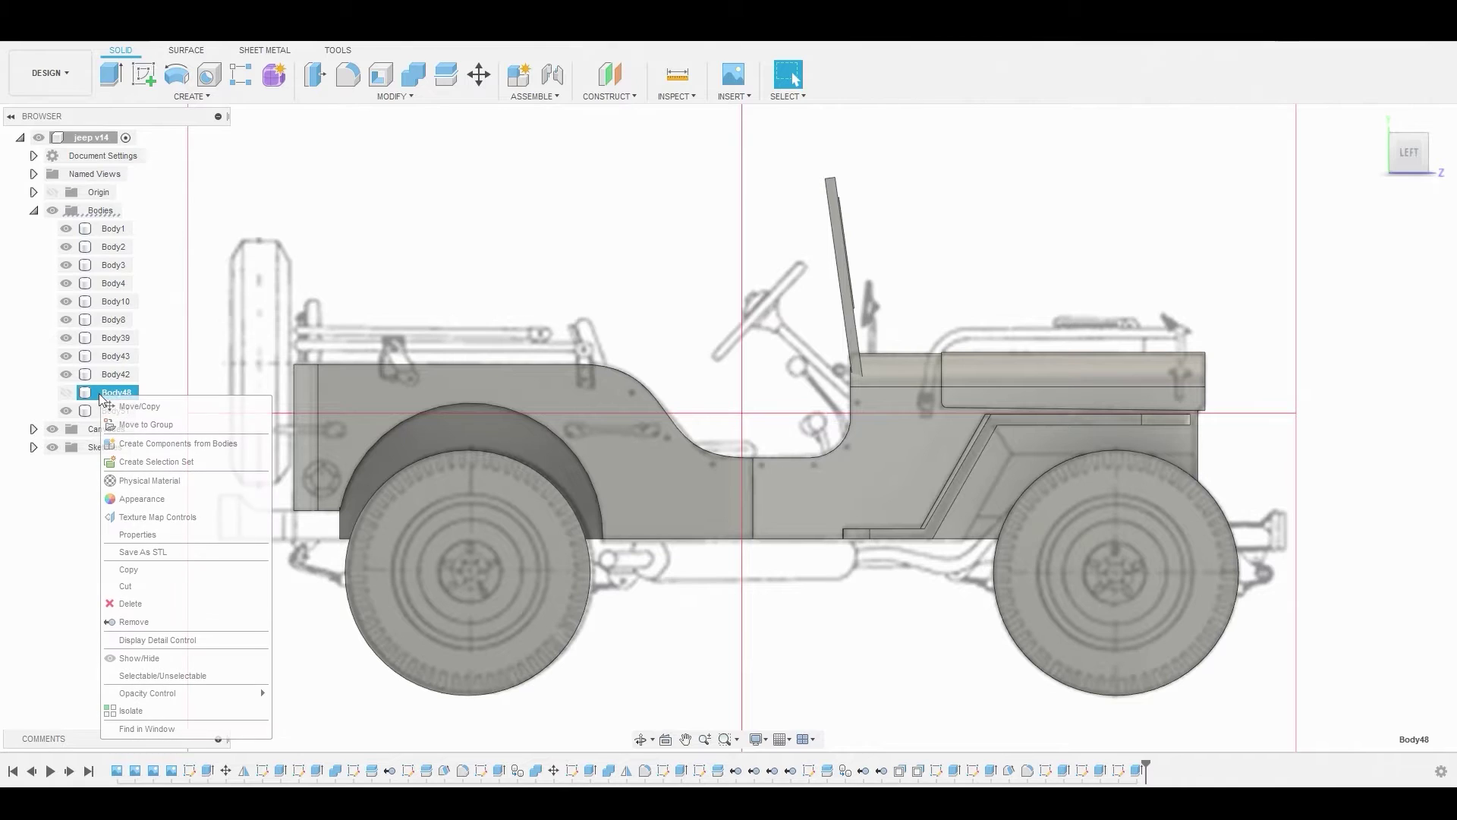
left_click(168, 620)
- Combine the rear body, front body, windshield and Body39 into one body with the Join operation, using the rear body as target
left_click(422, 68)
left_click(595, 404)
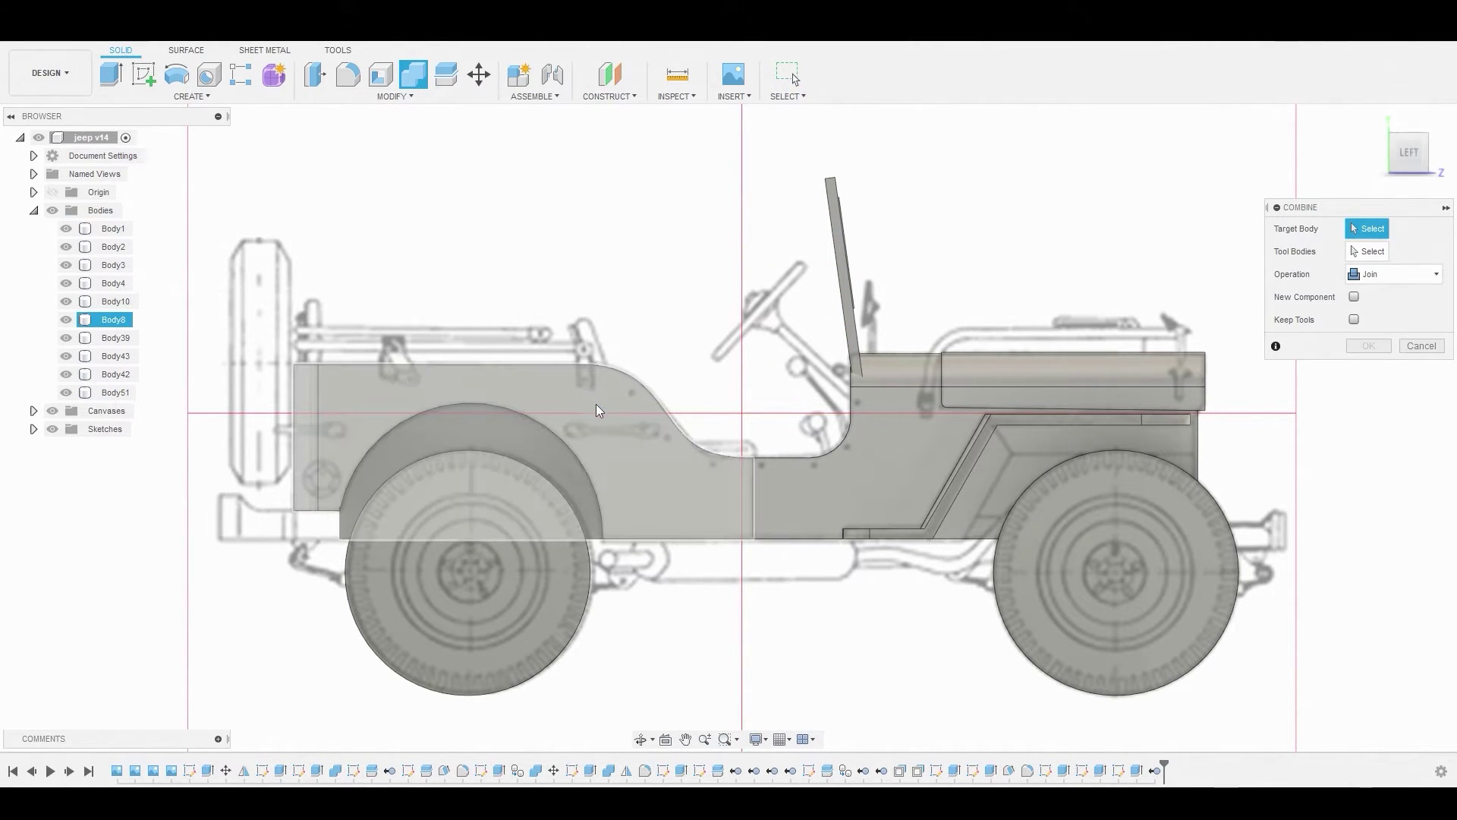
left_click(809, 469)
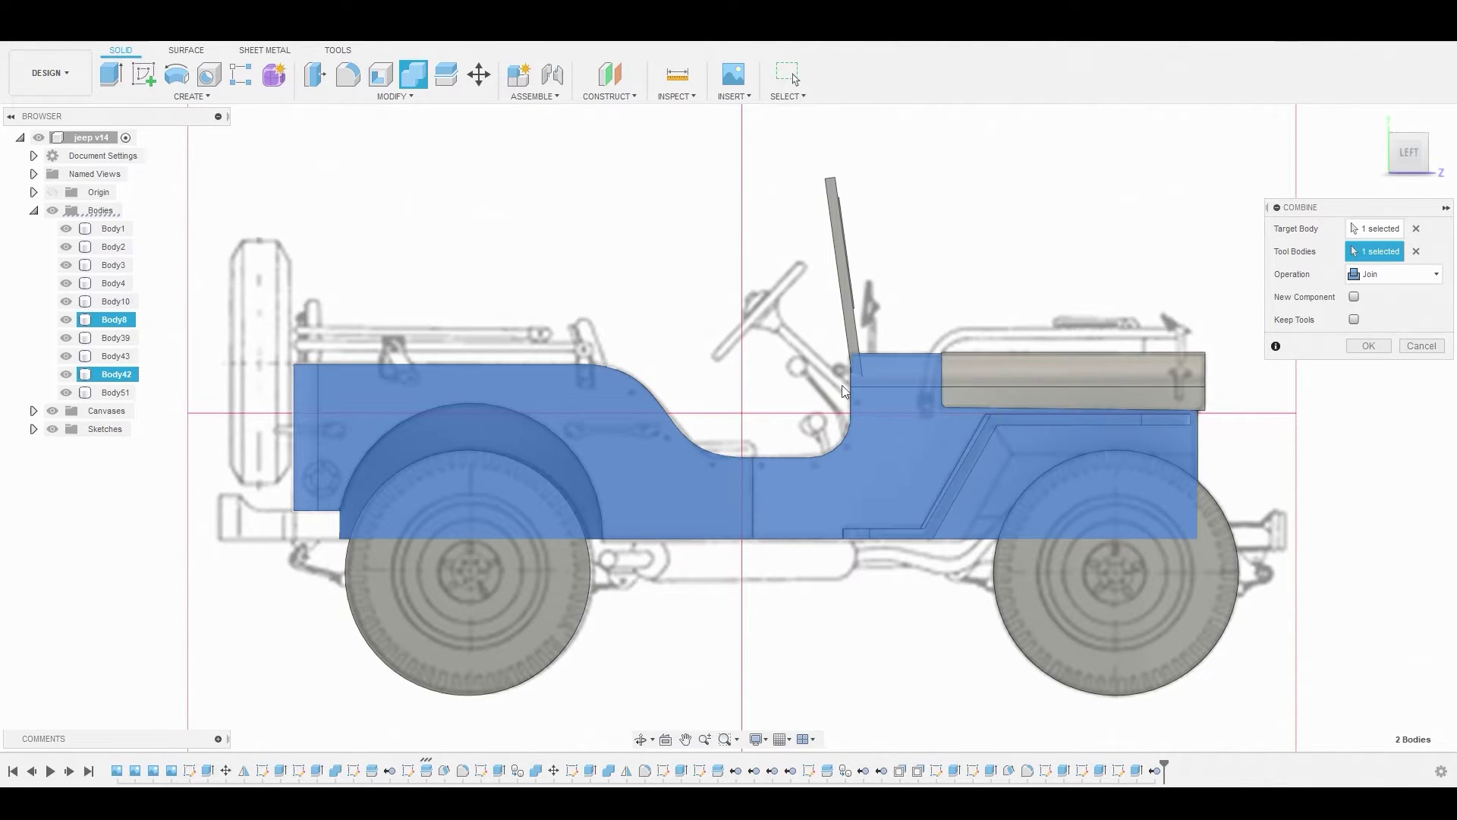
left_click(849, 323)
middle_click_drag(907, 366, 1061, 426, "shift")
left_click(990, 381)
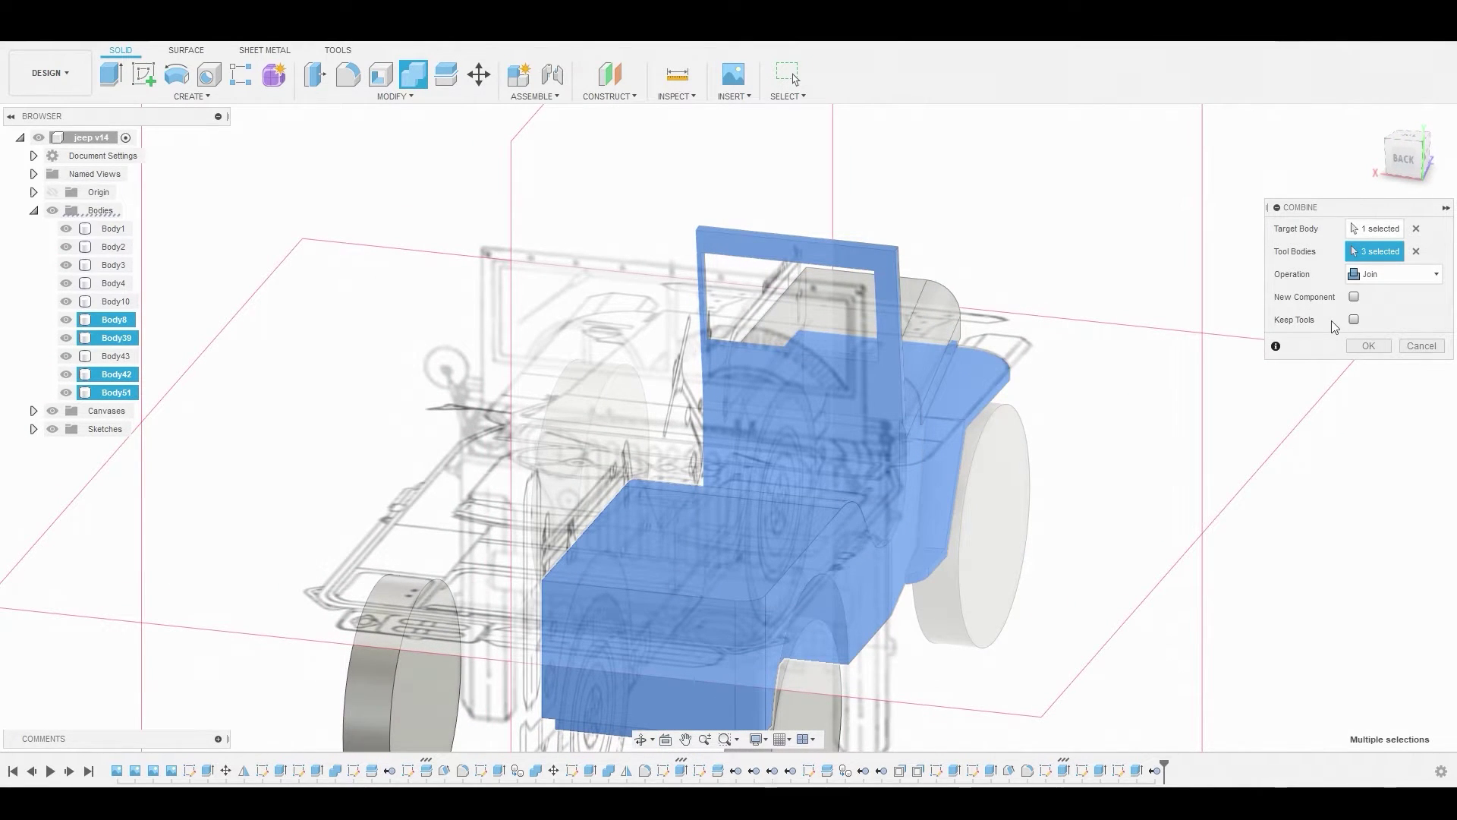
left_click(1369, 345)
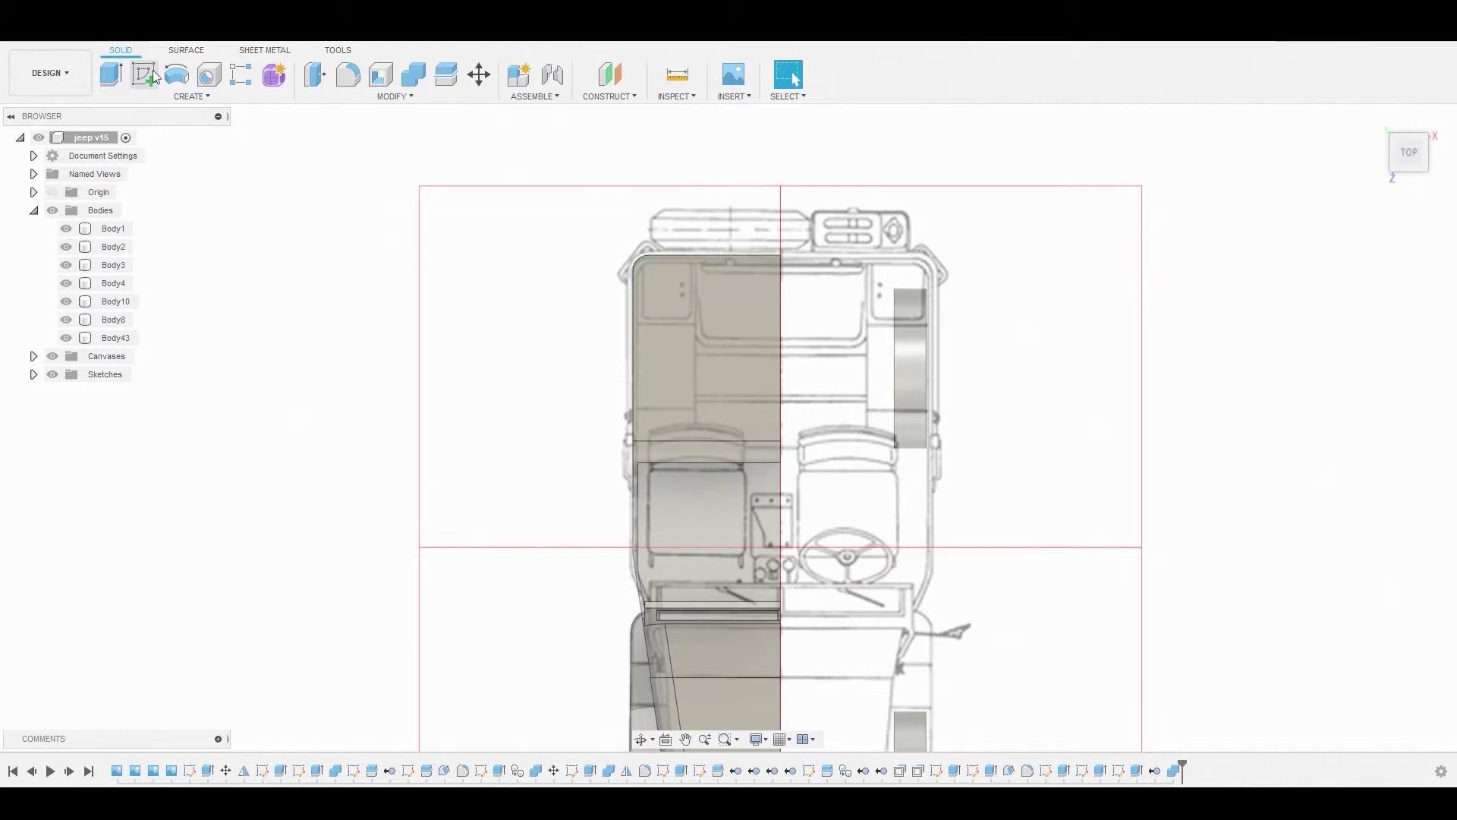
- Sketch on the rear body's top face and offset its outline inward by -0.116 mm
left_click(718, 308)
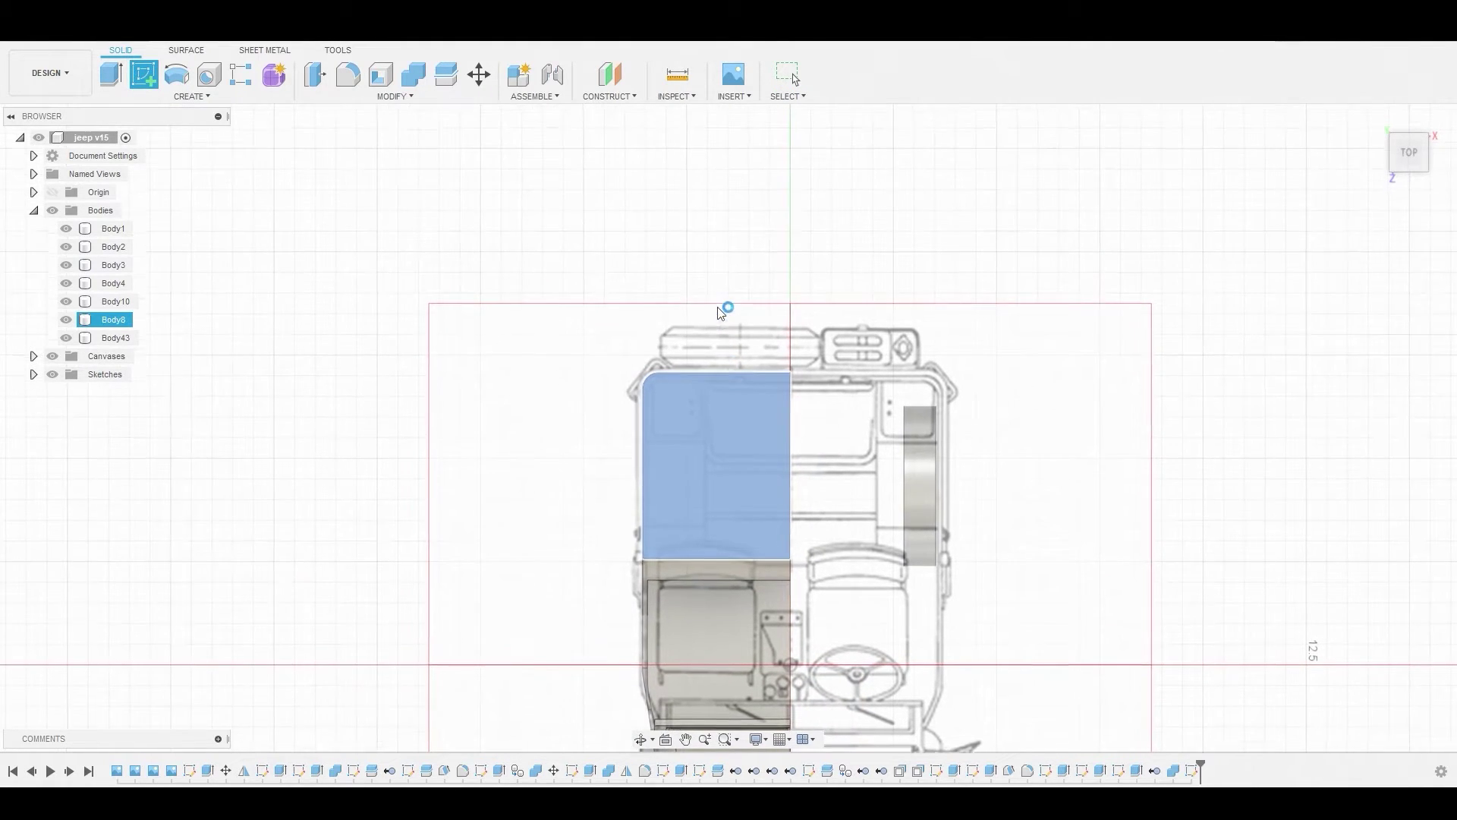
left_click(381, 75)
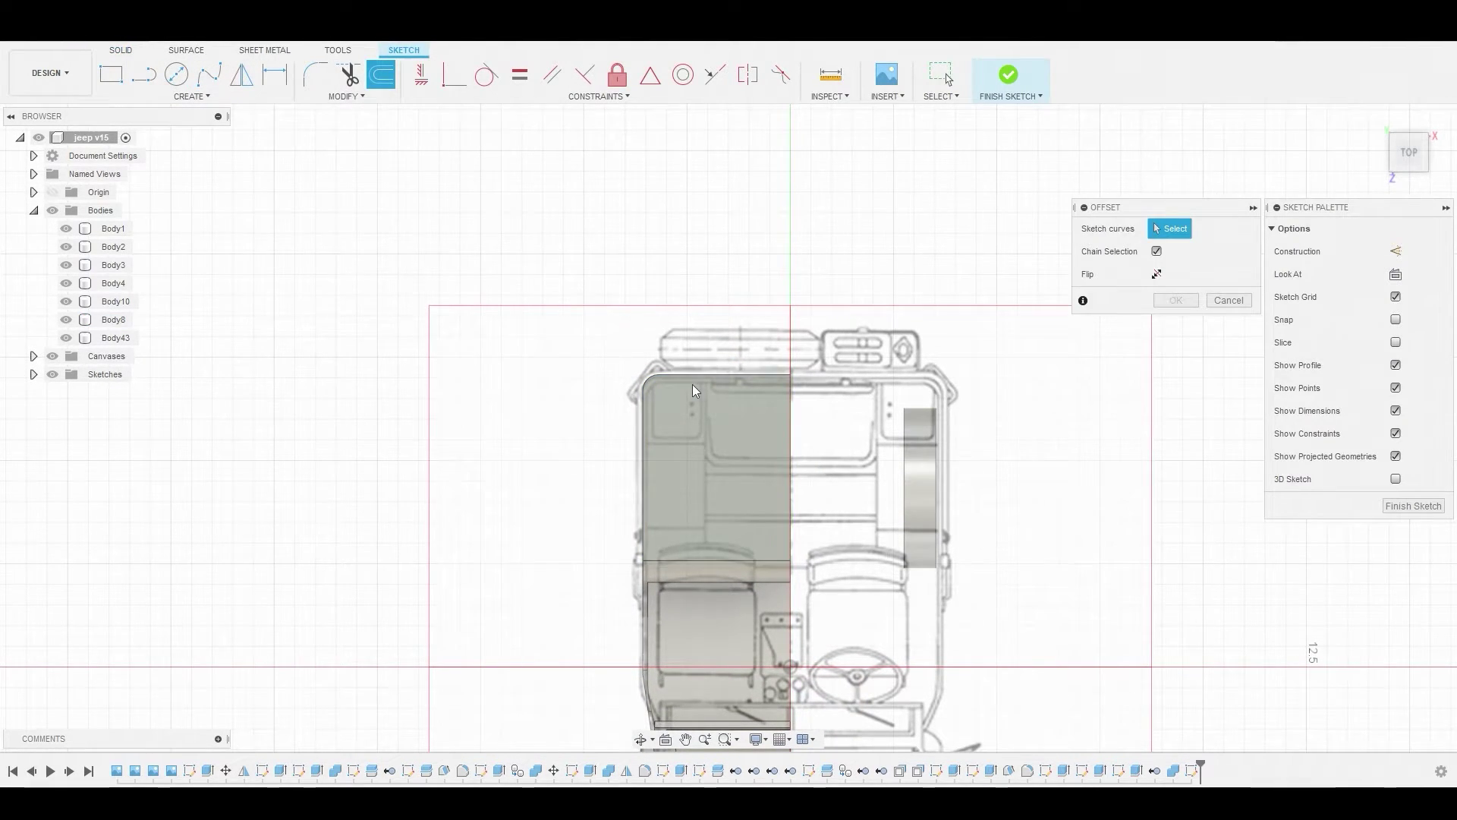
scroll(689, 394, "up", 5)
left_click(688, 517)
middle_click_drag(687, 517, 700, 399)
left_click_drag(728, 155, 742, 258)
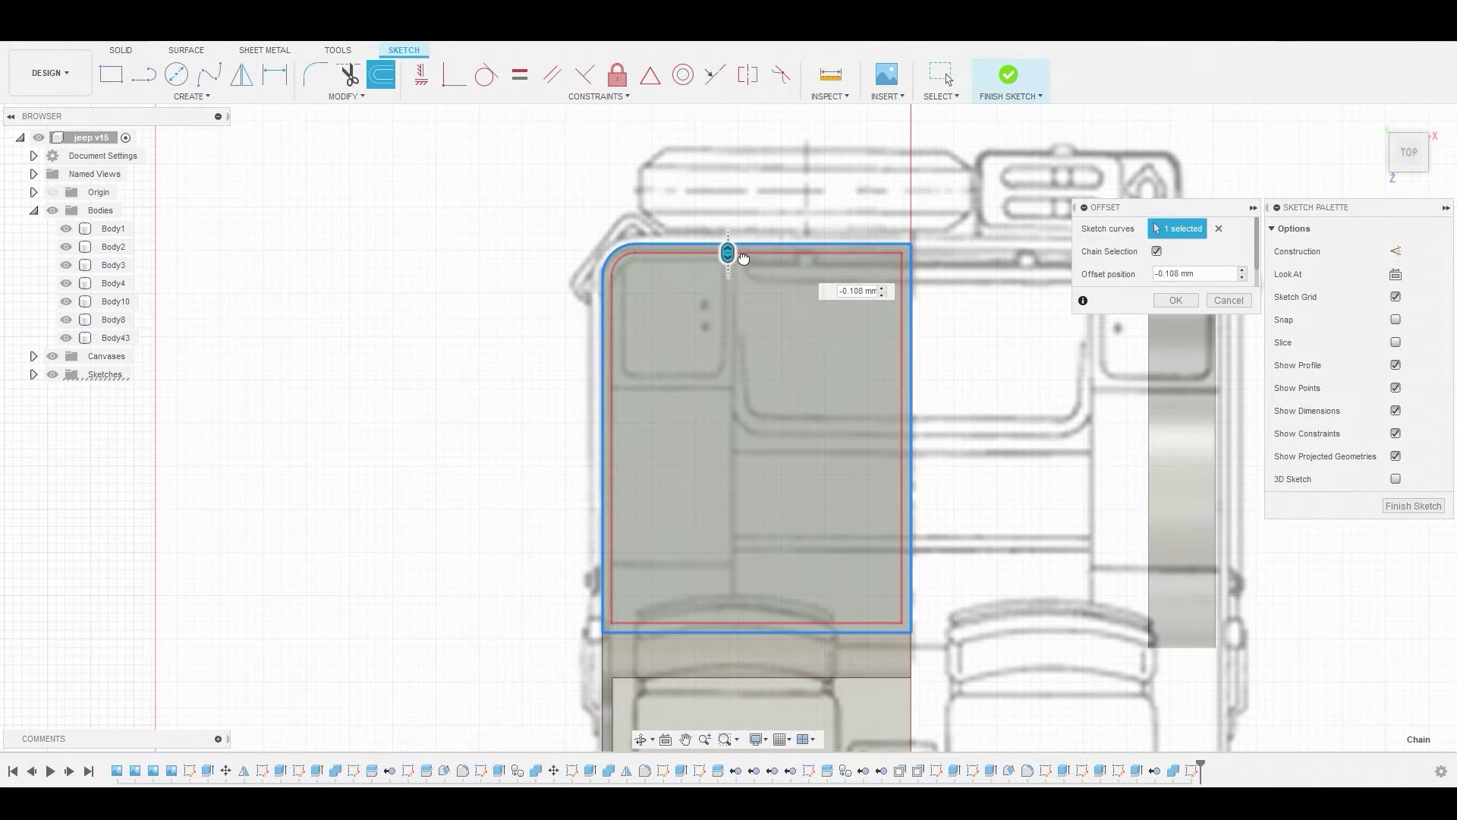
left_click_drag(744, 259, 745, 259)
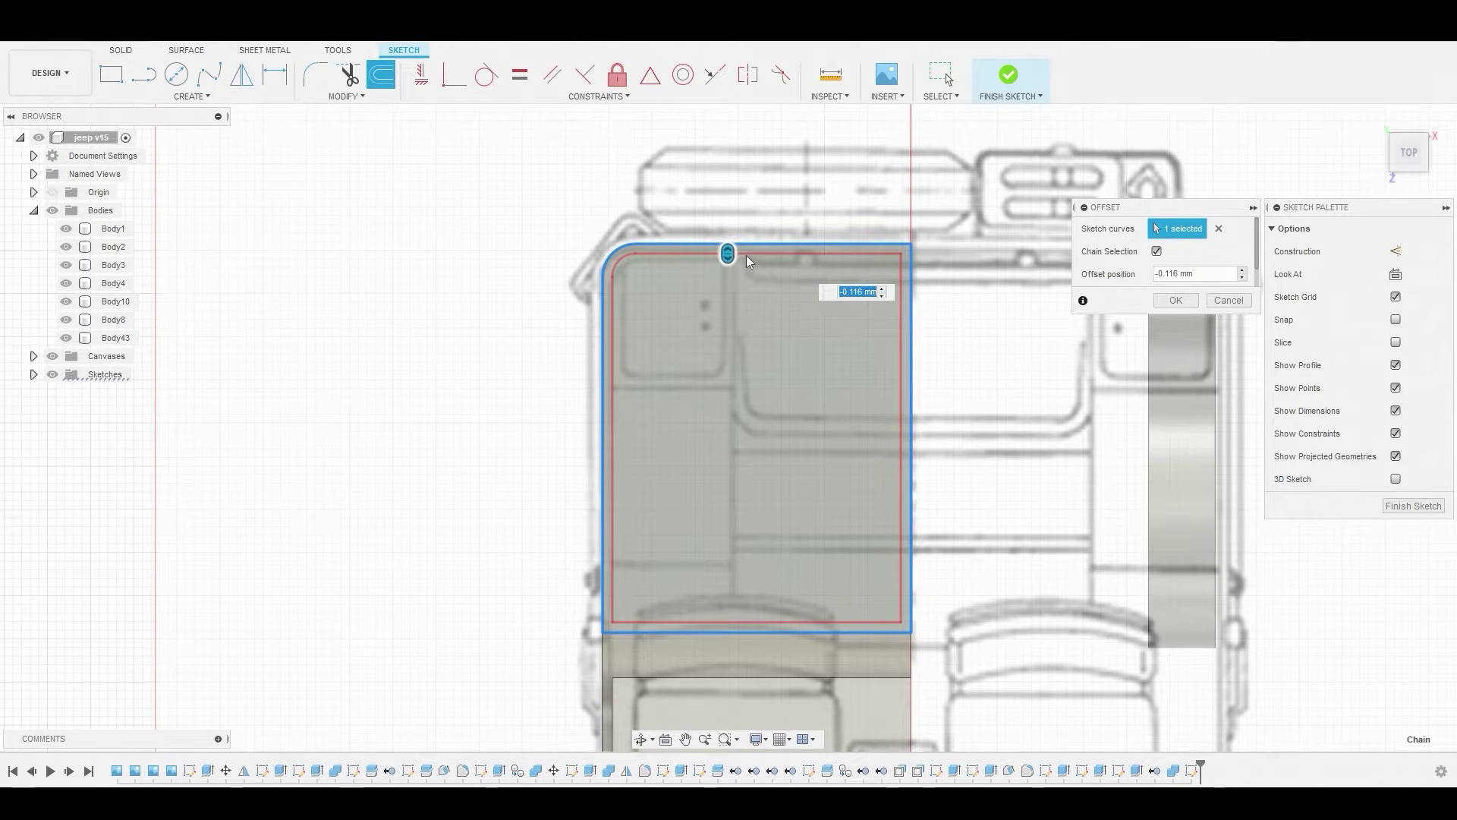
right_click(848, 171)
left_click(897, 171)
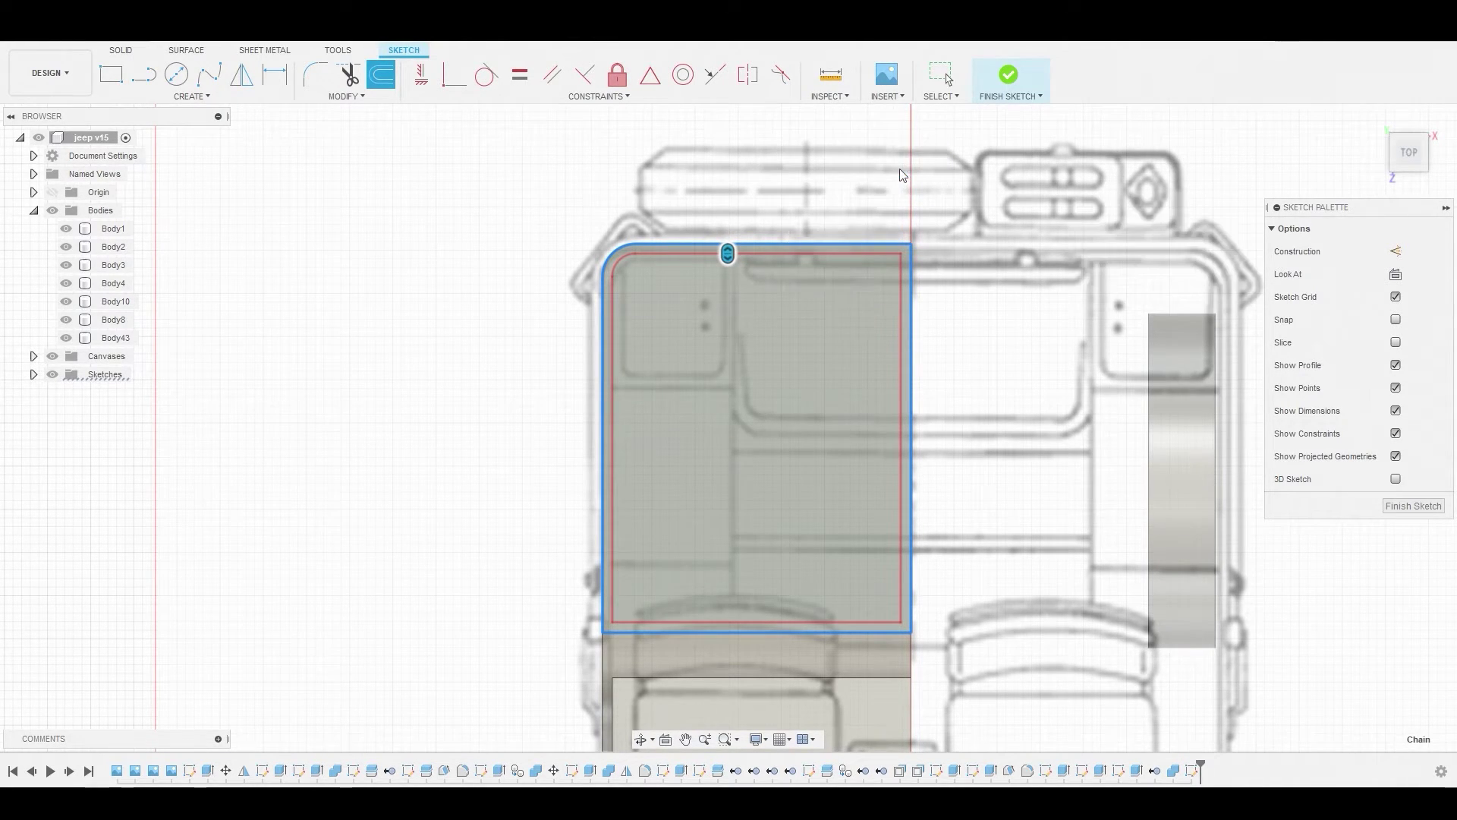
- Draw a horizontal line 0.116 mm long from the offset outline's inner rear corner to the jeep's centerline
left_click(144, 76)
scroll(918, 266, "up", 3)
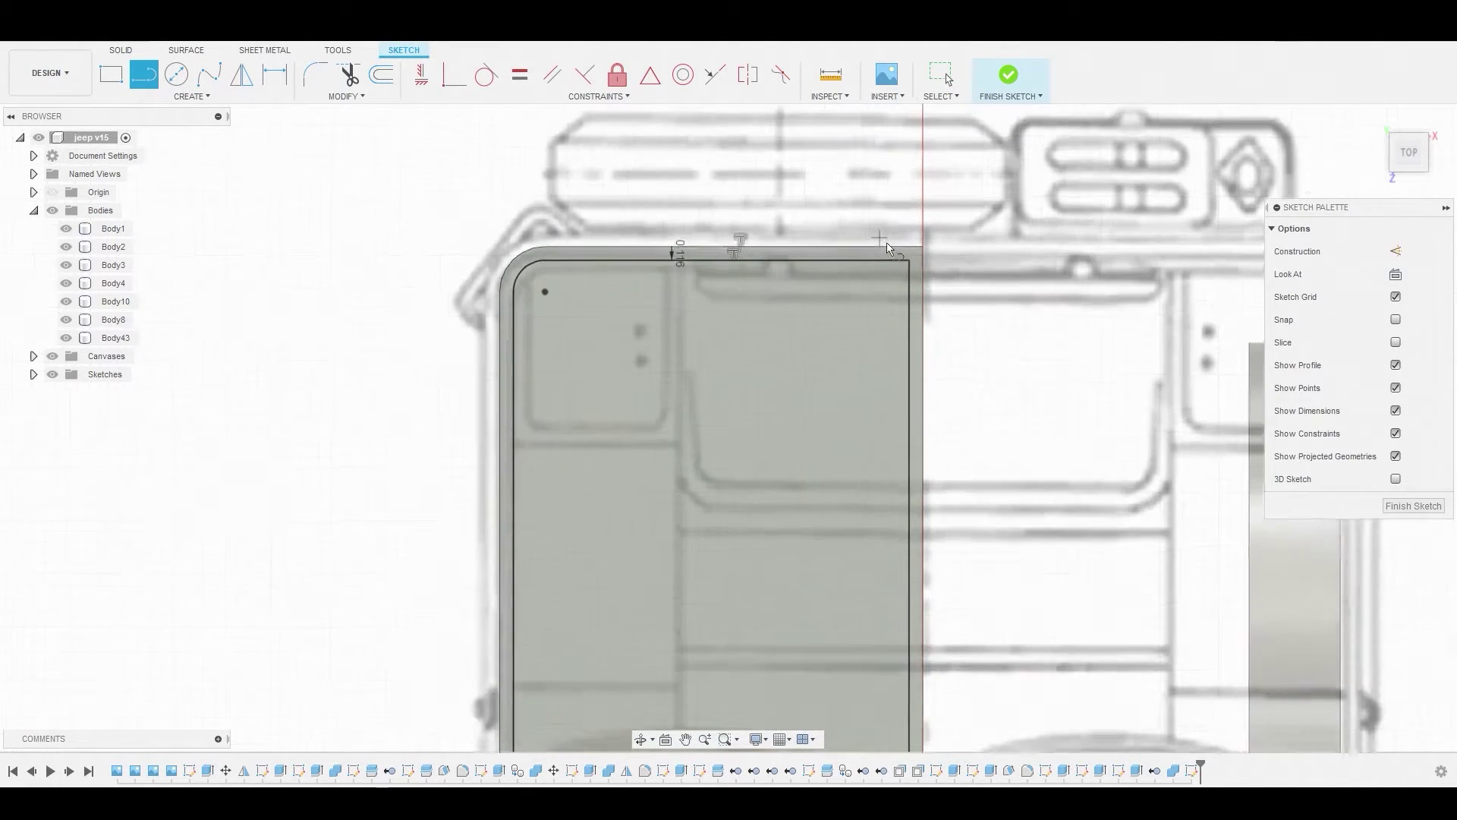
left_click(912, 265)
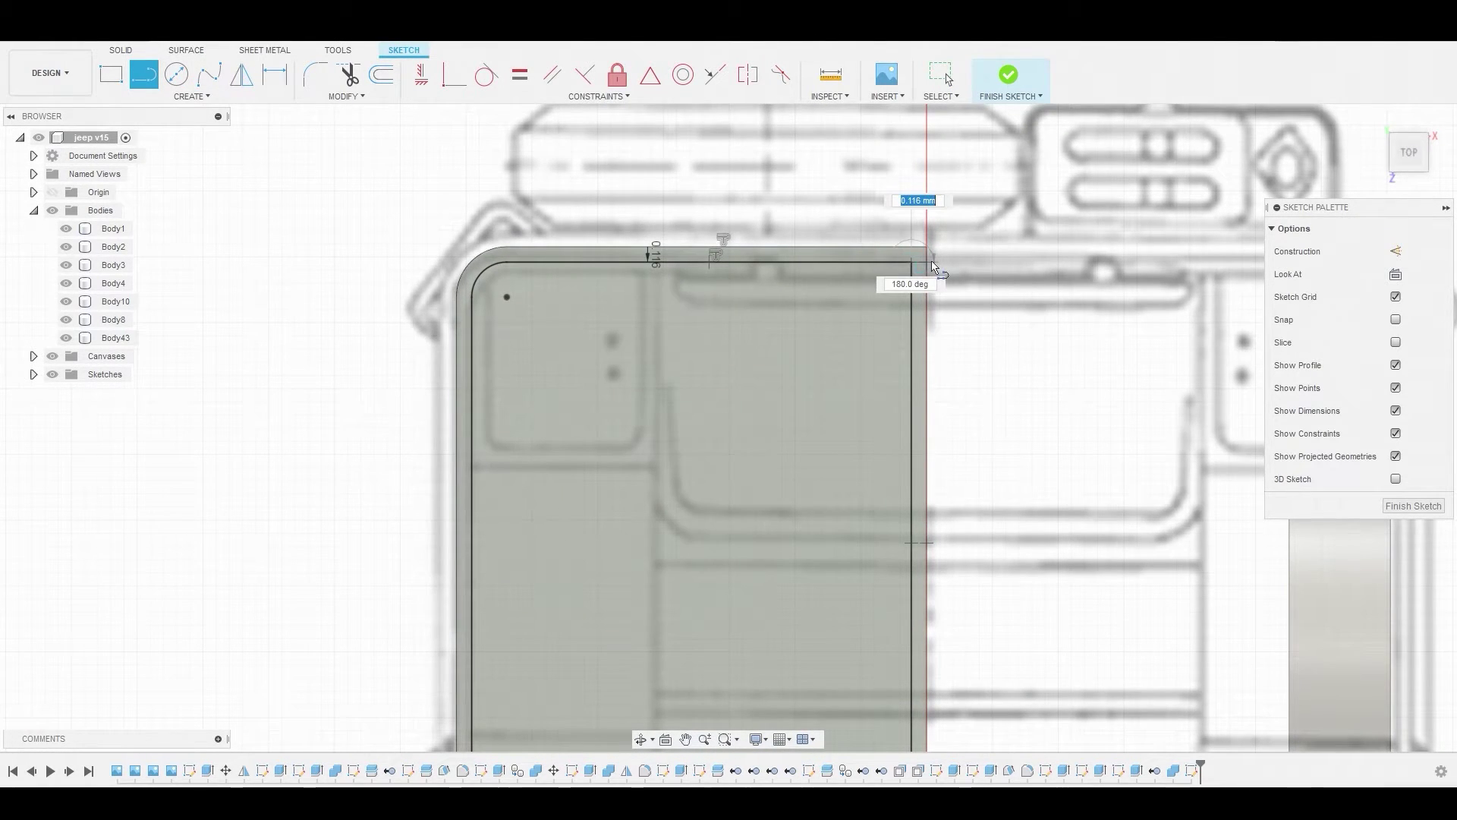
left_click(932, 262)
right_click(986, 238)
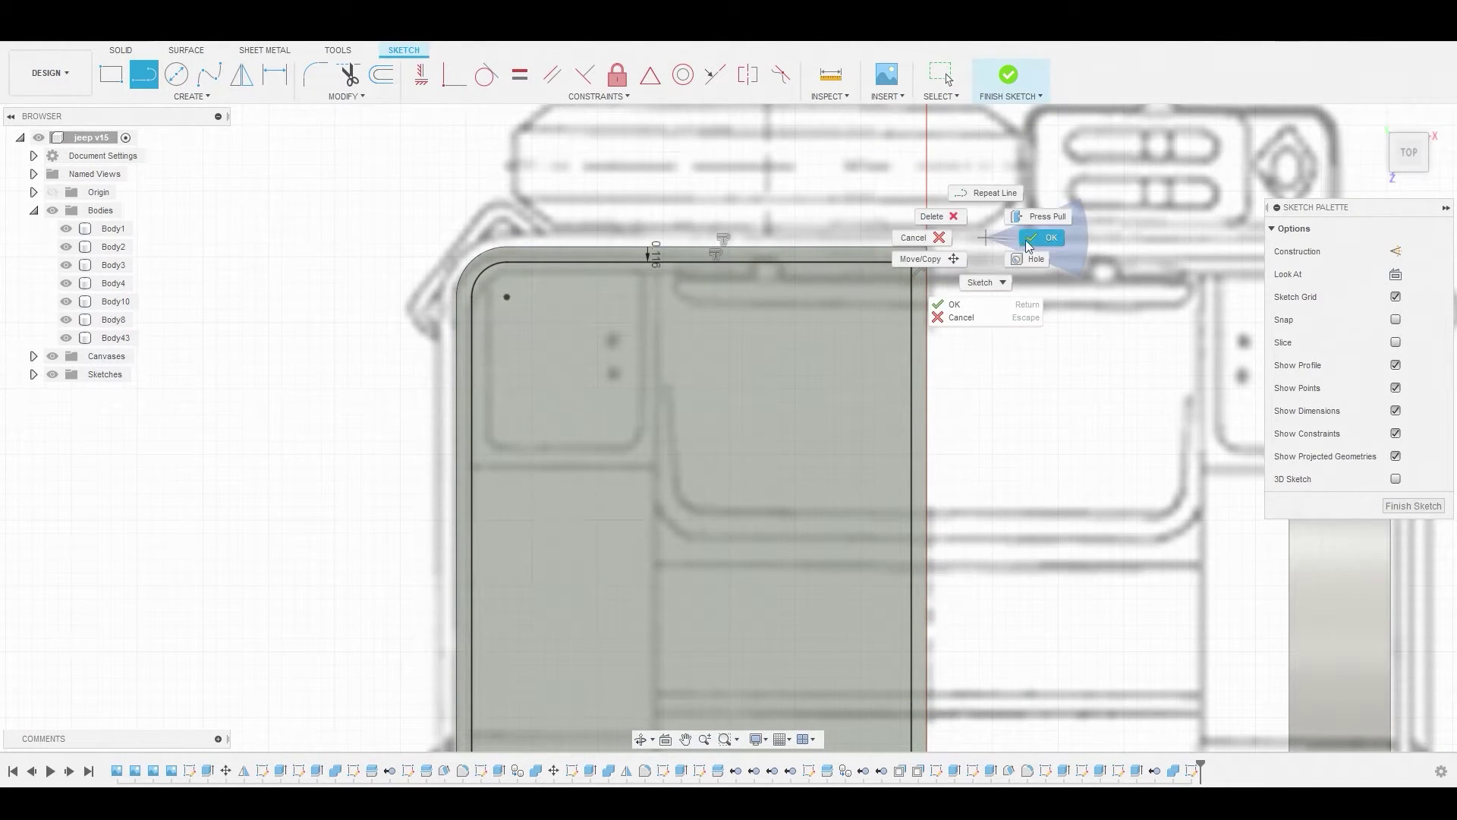
left_click(1034, 239)
- Draw a lengthwise line along the blueprint's wheel-well edge, from the offset rear line to the front edge of the top face
middle_click_drag(822, 402, 772, 144)
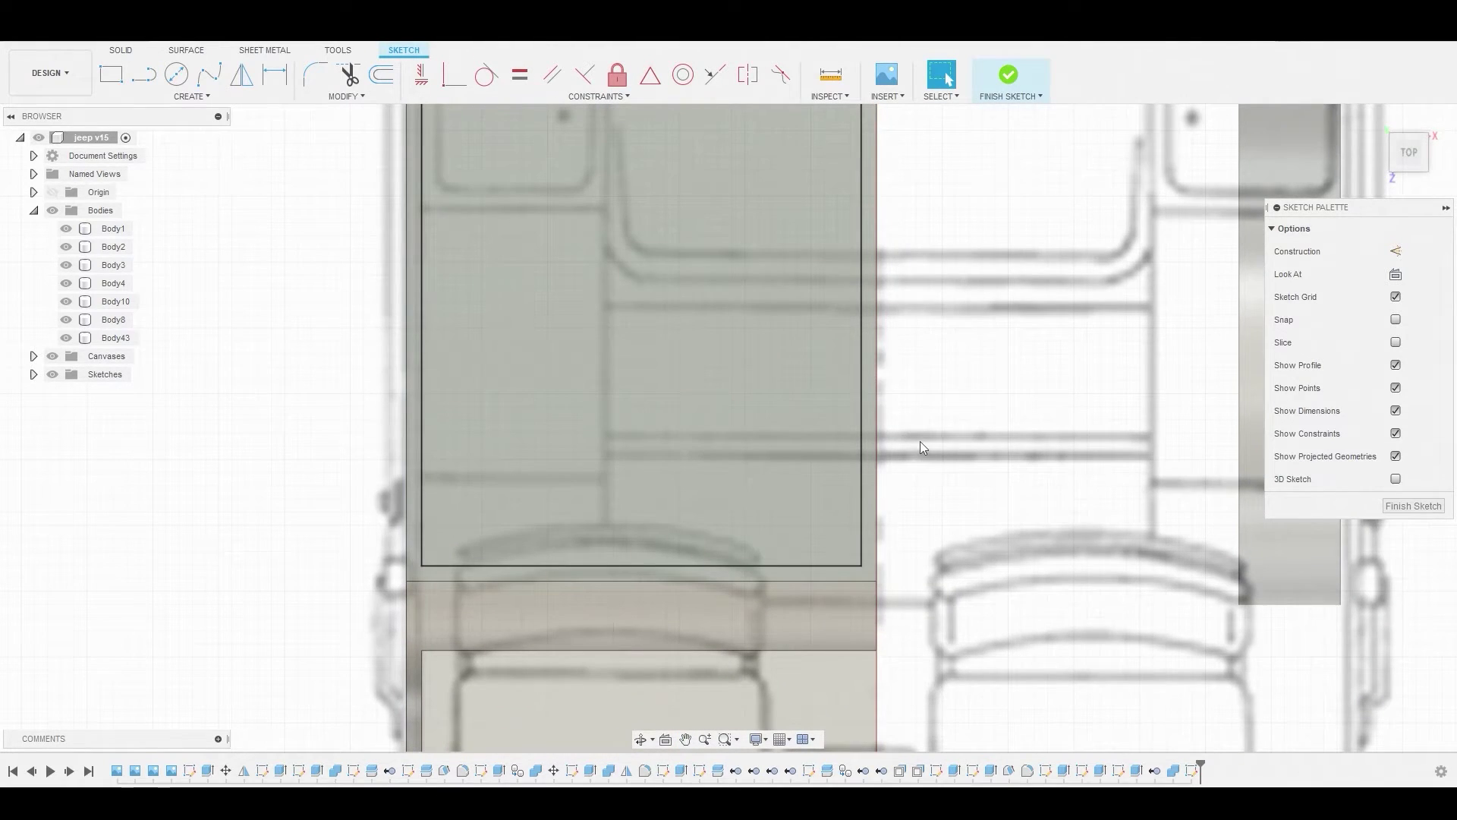
middle_click_drag(848, 331, 889, 503)
middle_click_drag(688, 273, 694, 300)
scroll(468, 203, "down", 3)
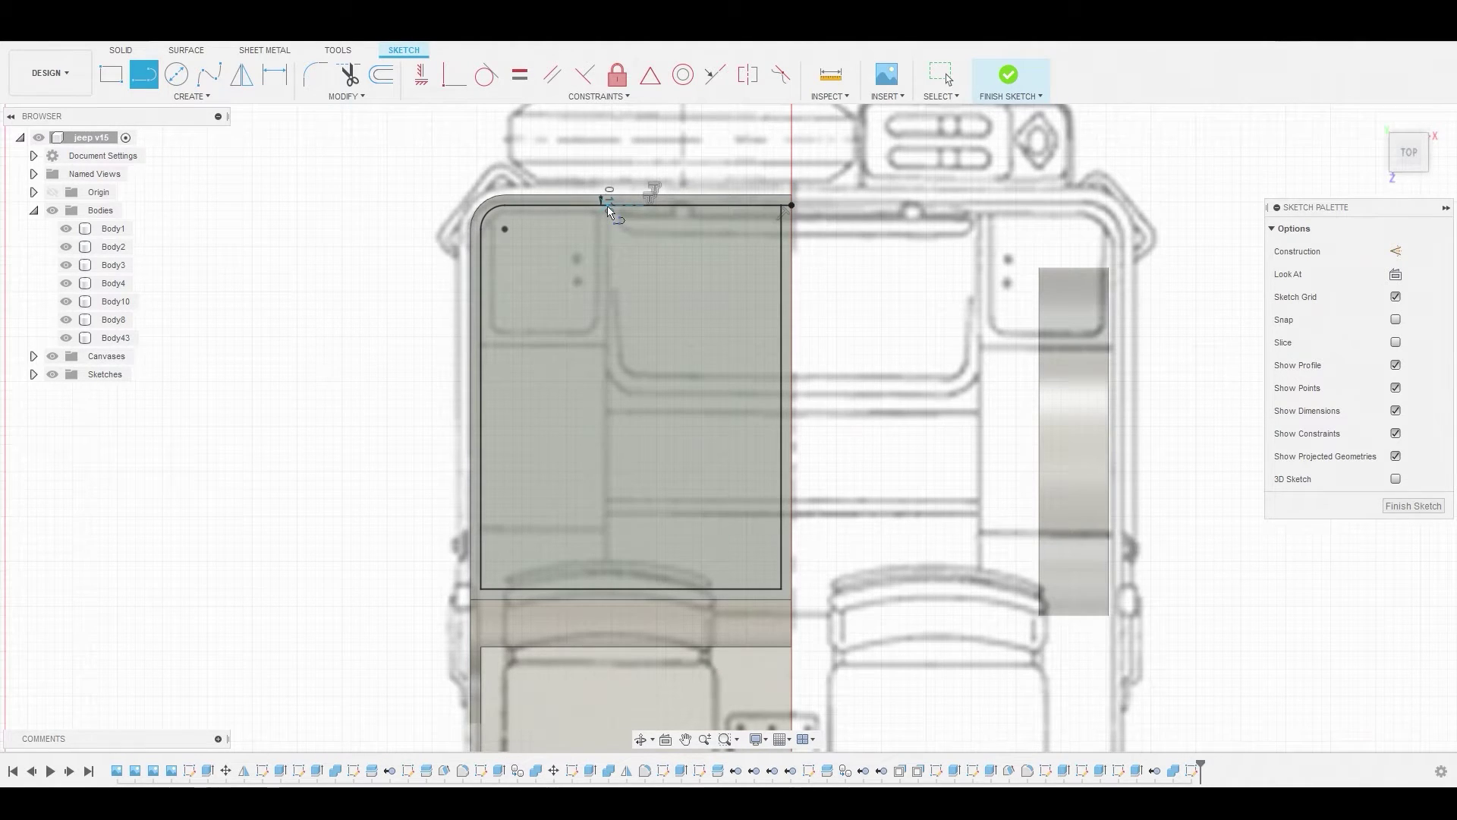
left_click(608, 206)
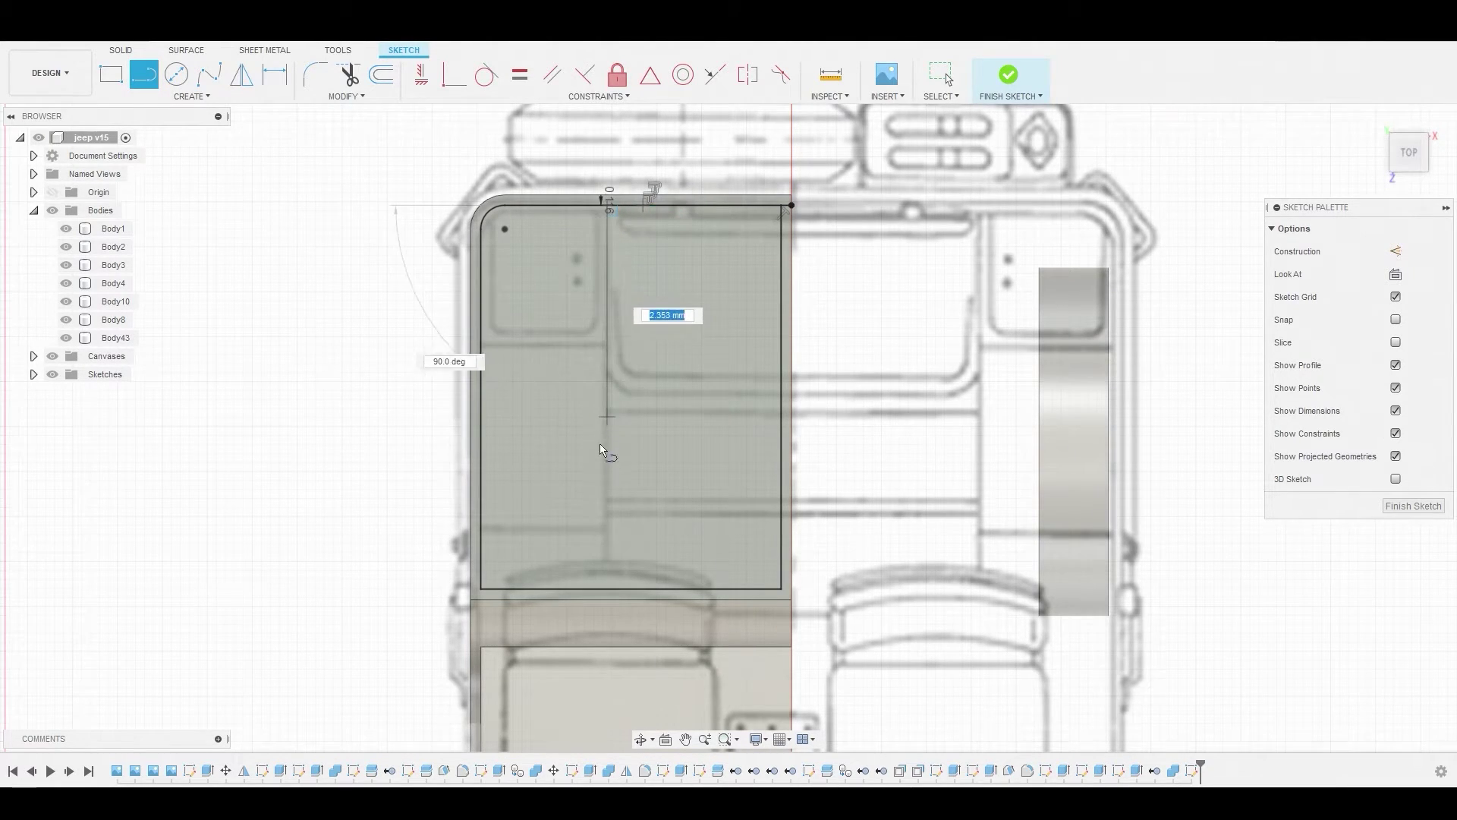
left_click(606, 601)
right_click(862, 486)
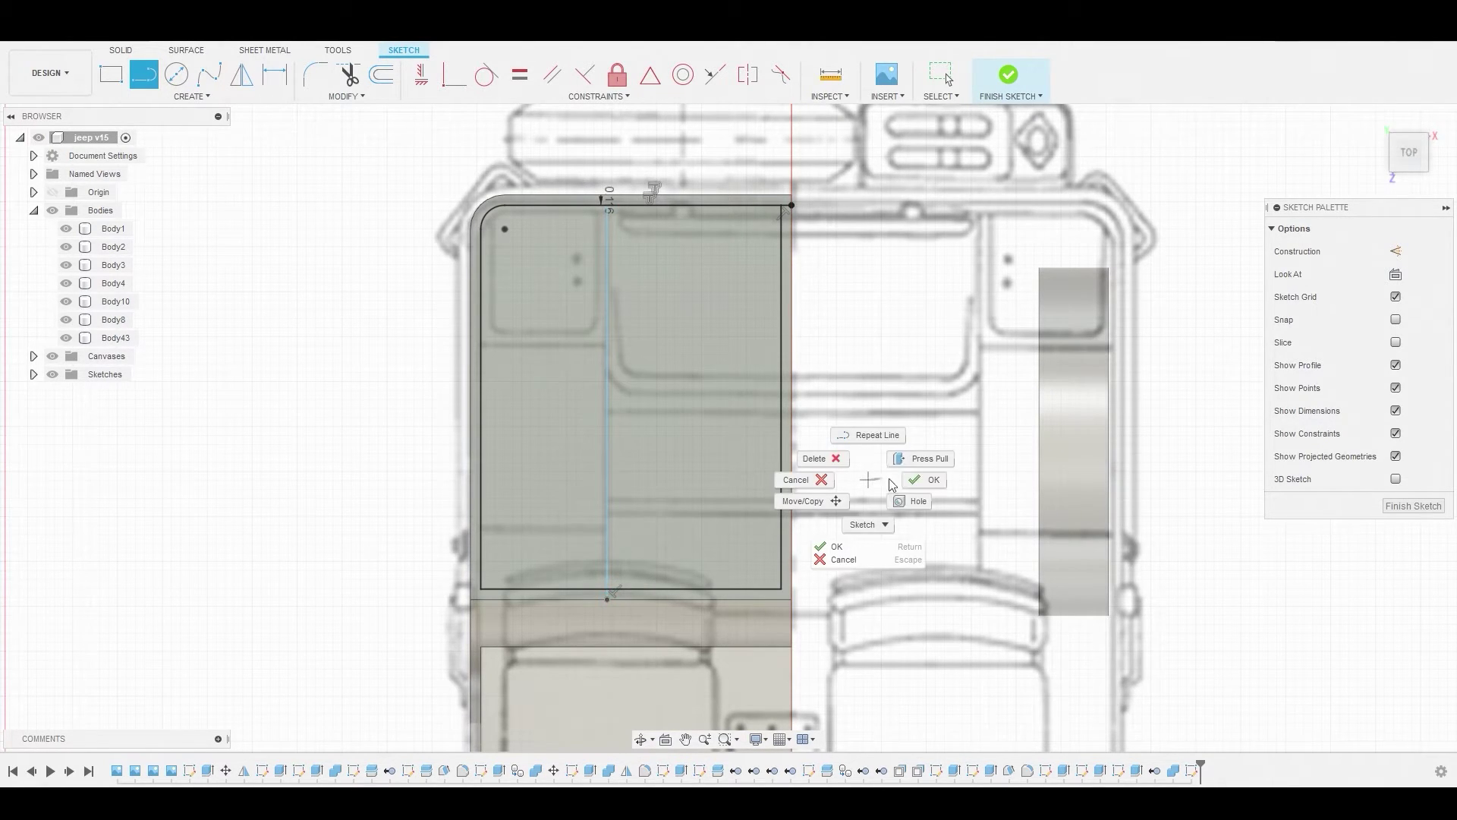
left_click(835, 447)
- Extrude the two profiles between the lengthwise line and the centerline by -2.482 mm as a cut, and hide the canvases
left_click(700, 381)
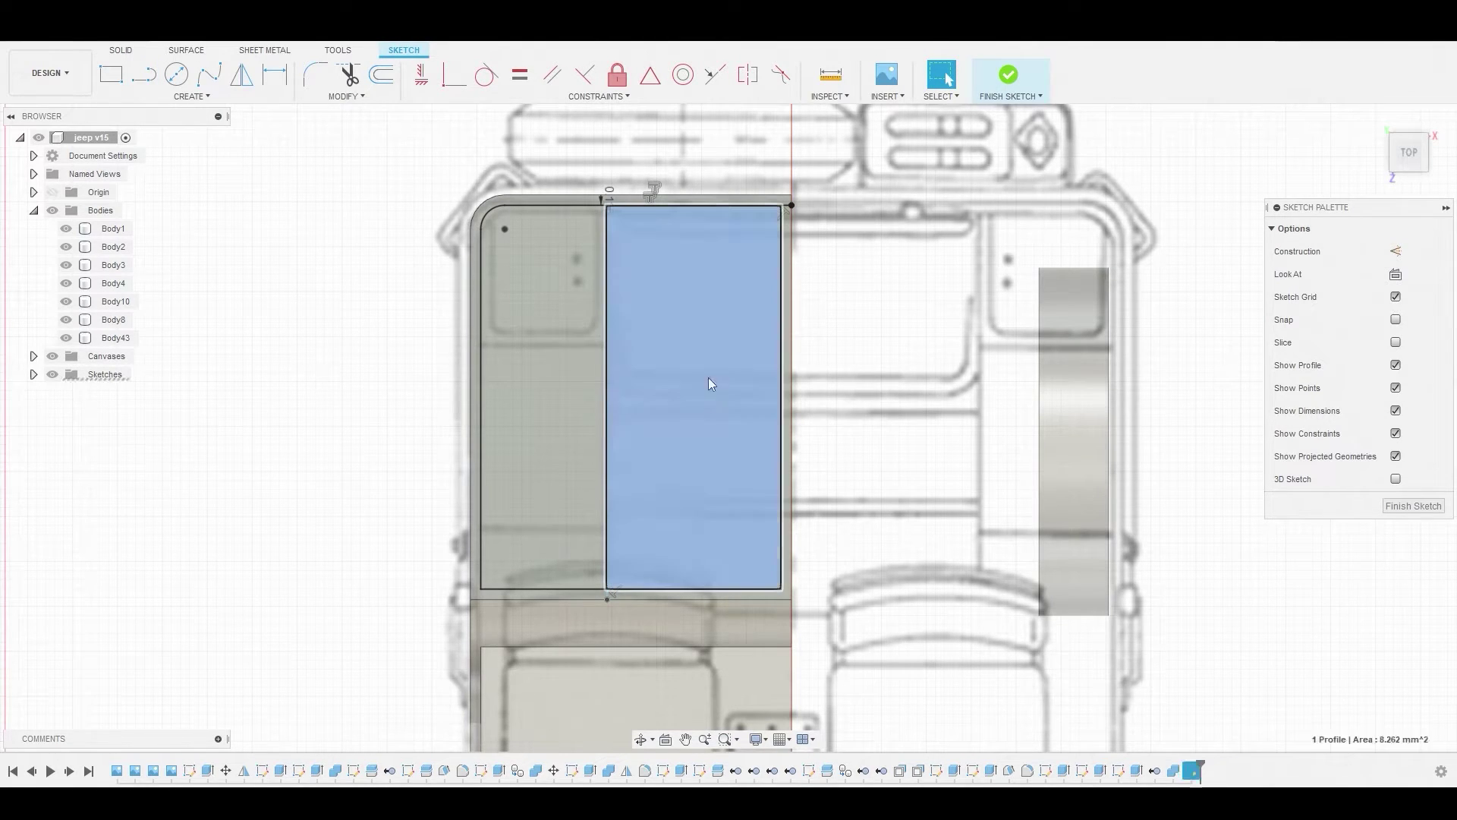
left_click(786, 312, "shift")
right_click(738, 321)
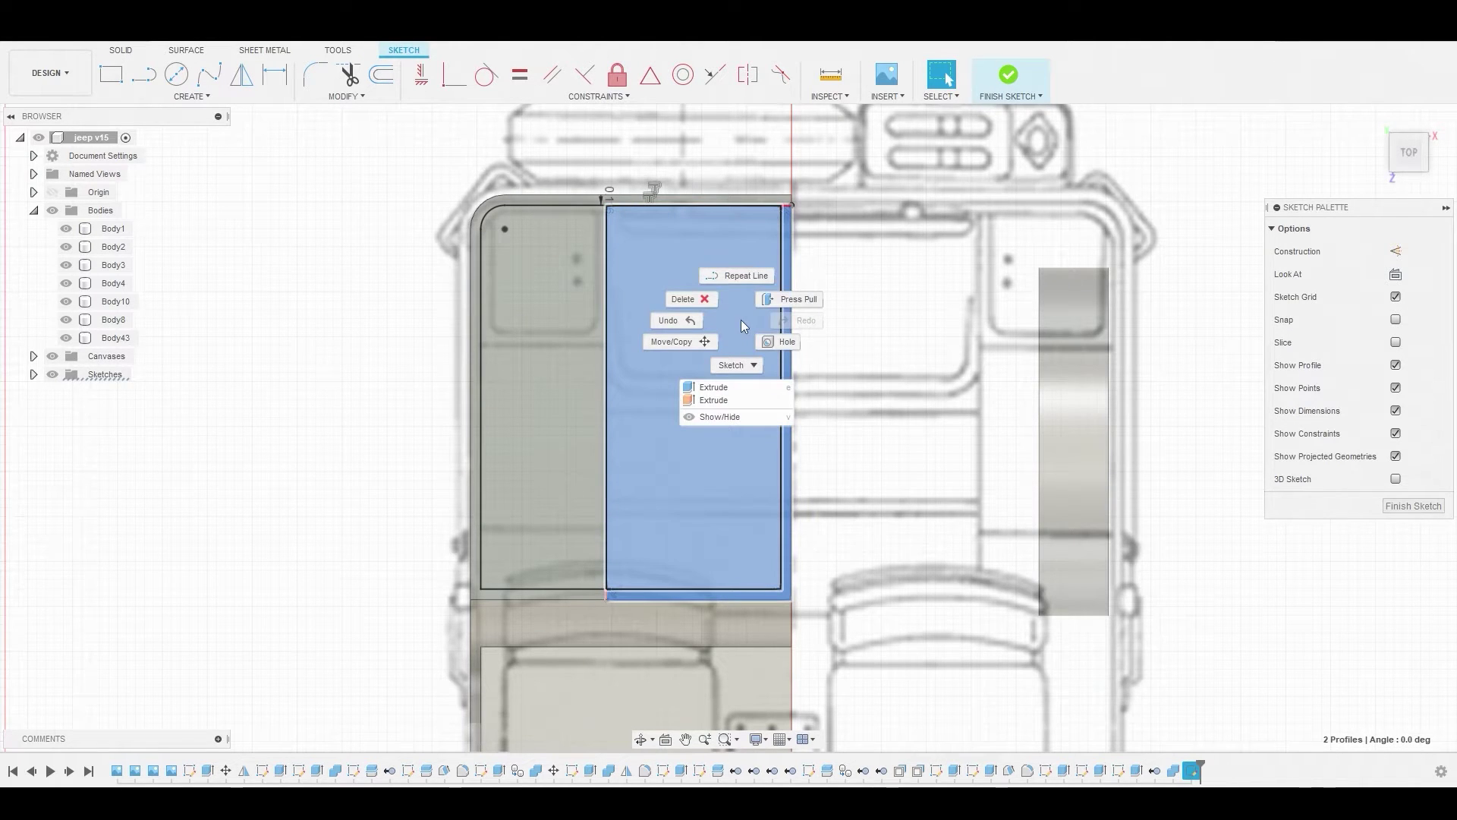
left_click(778, 301)
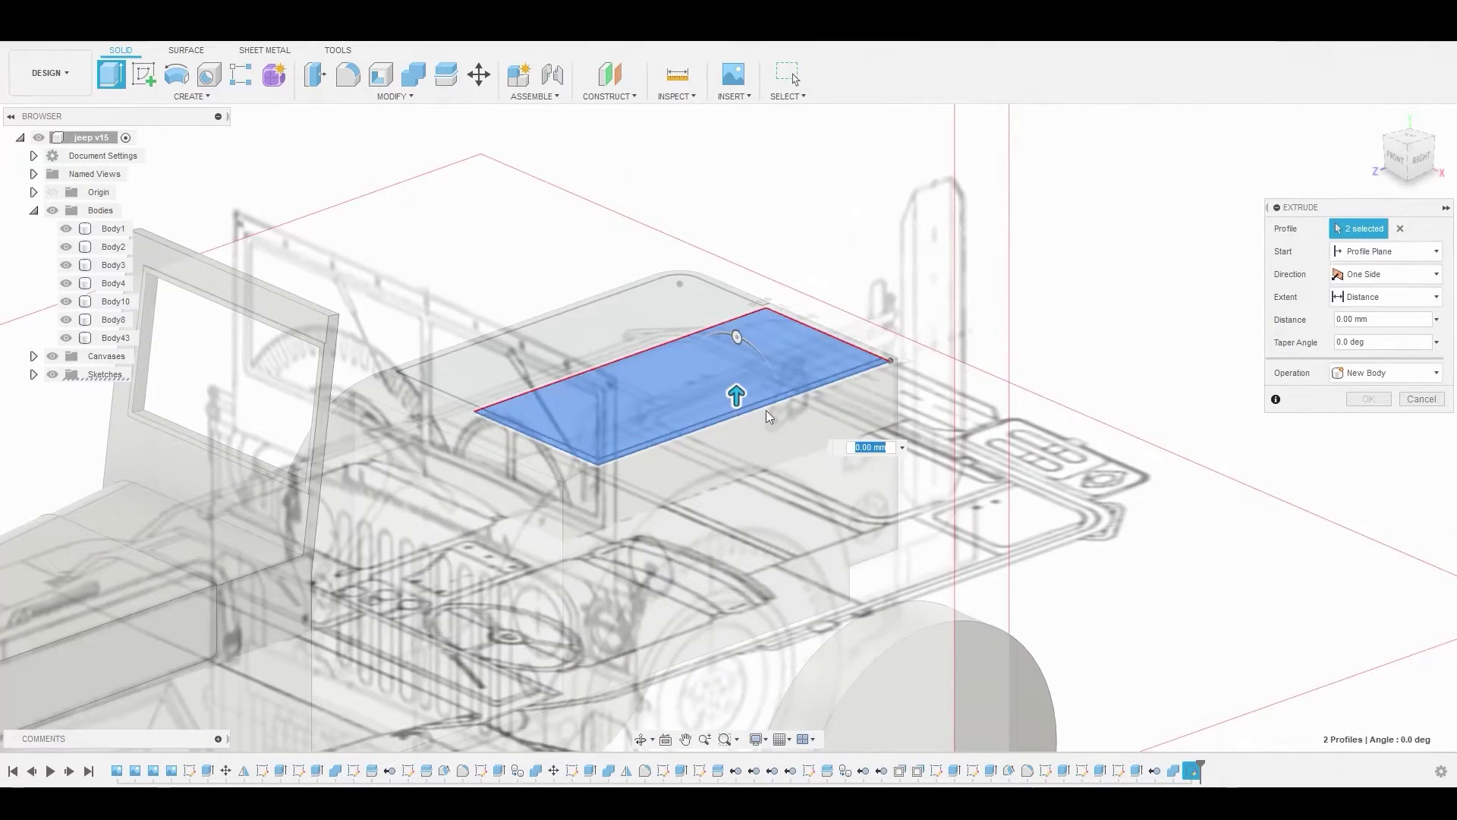
left_click_drag(736, 394, 738, 390)
middle_click_drag(650, 410, 817, 421, "shift")
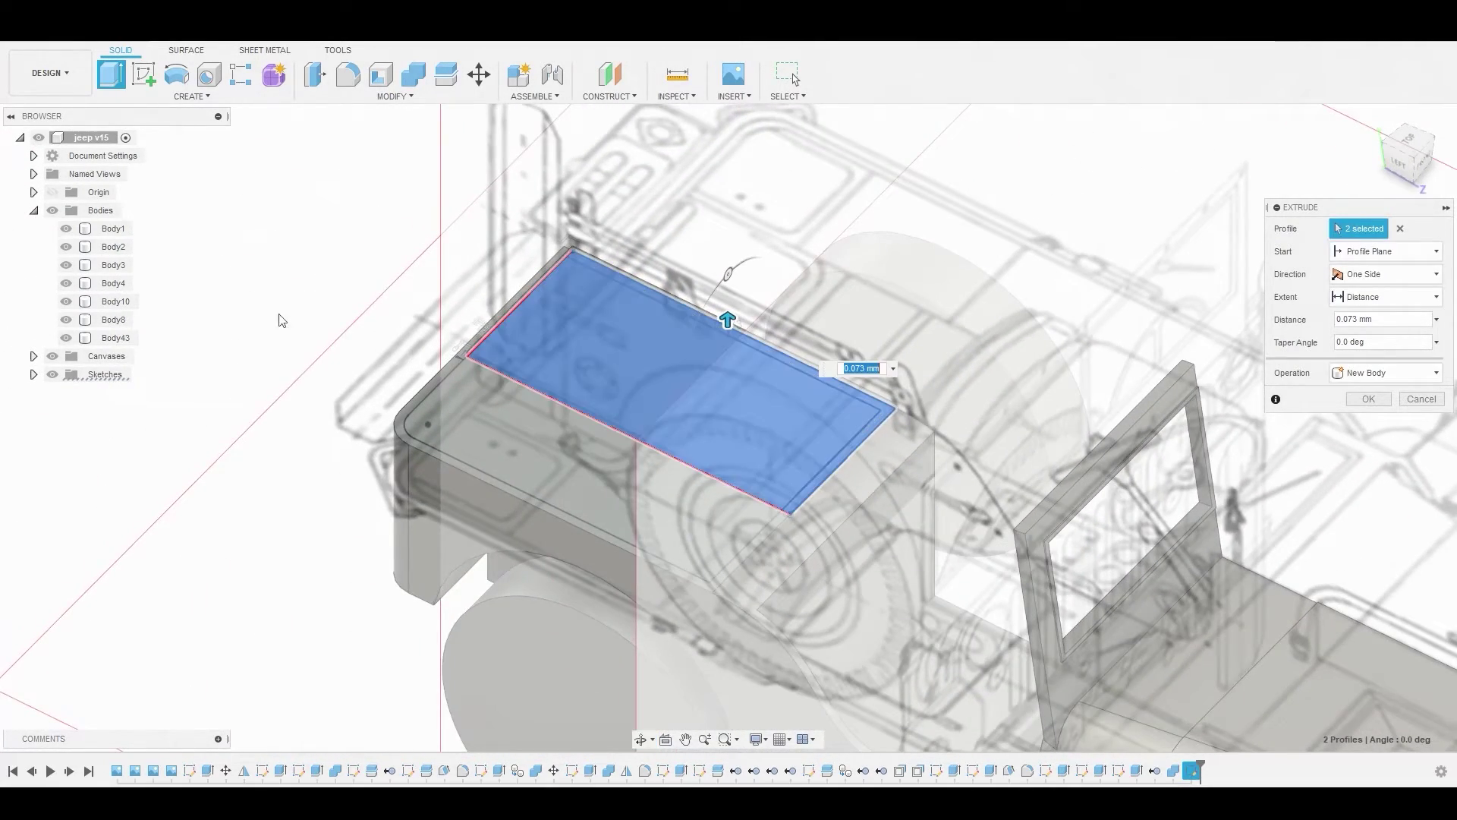
left_click(52, 356)
left_click(928, 642)
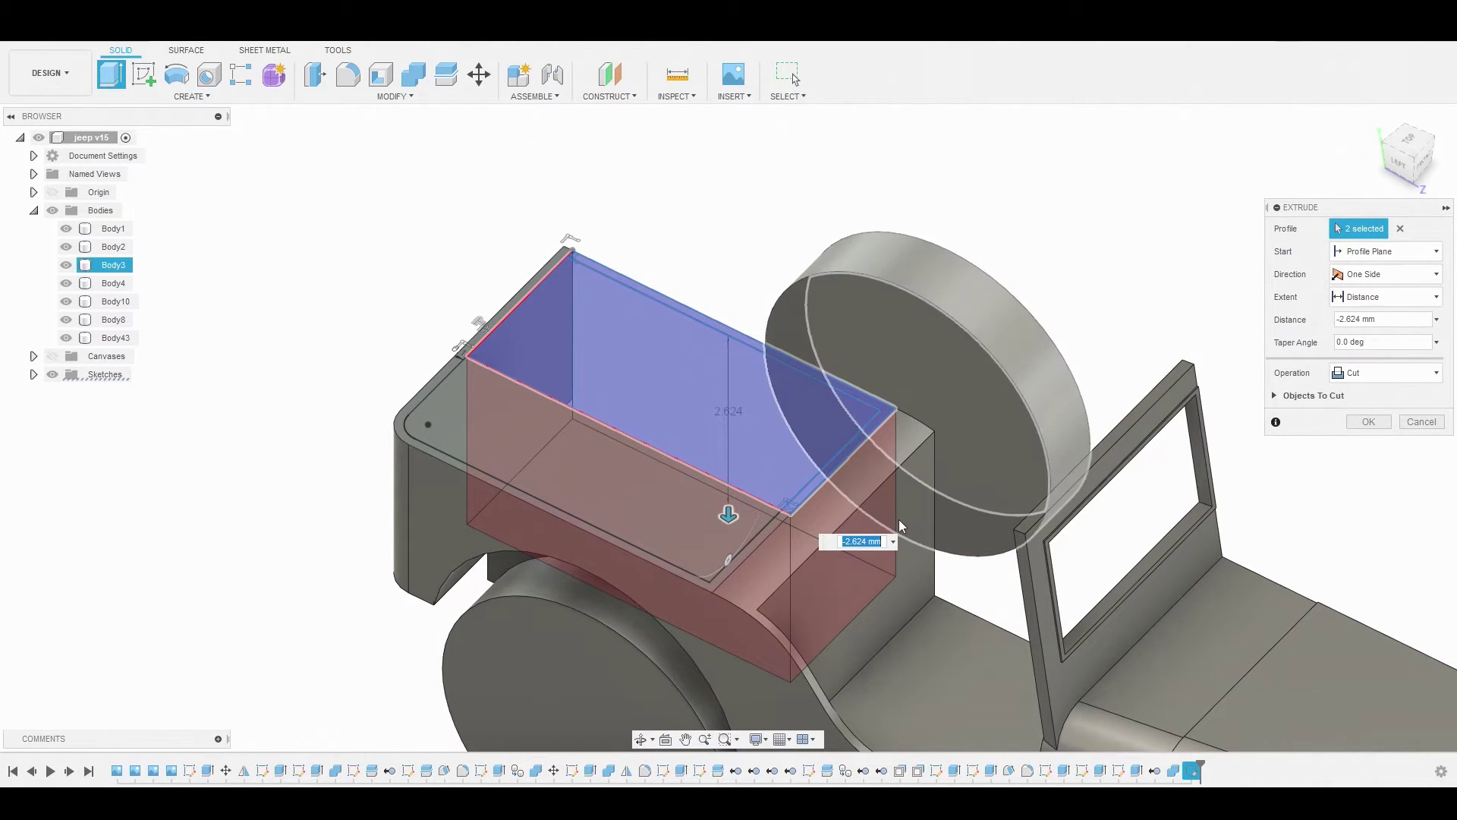
left_click_drag(729, 516, 728, 504)
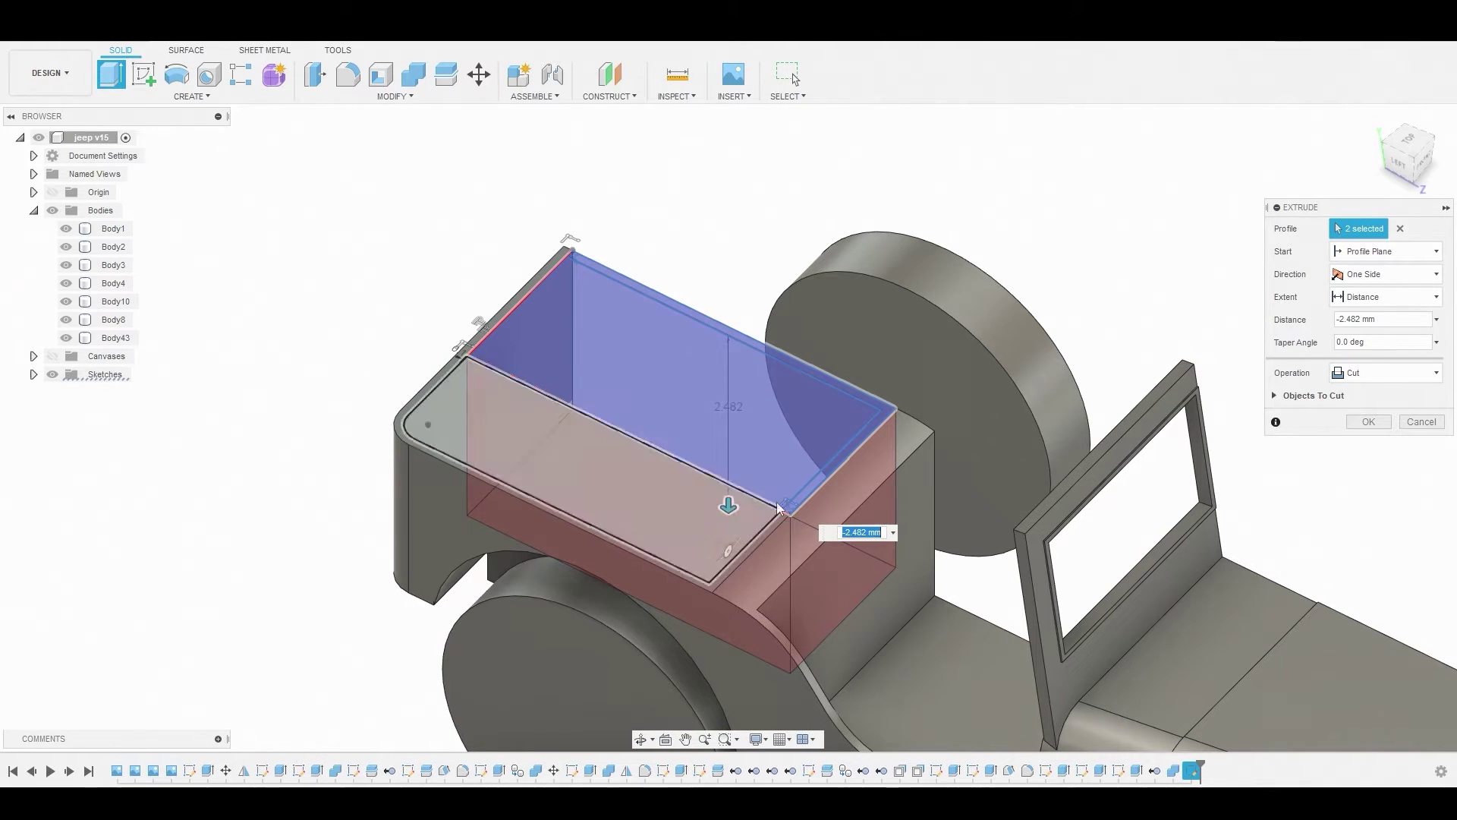
left_click(1366, 422)
- Create a sketch on the cargo-bed side of the partition wall and finish it with only the face outline as its profile
middle_click_drag(829, 413, 944, 466, "shift")
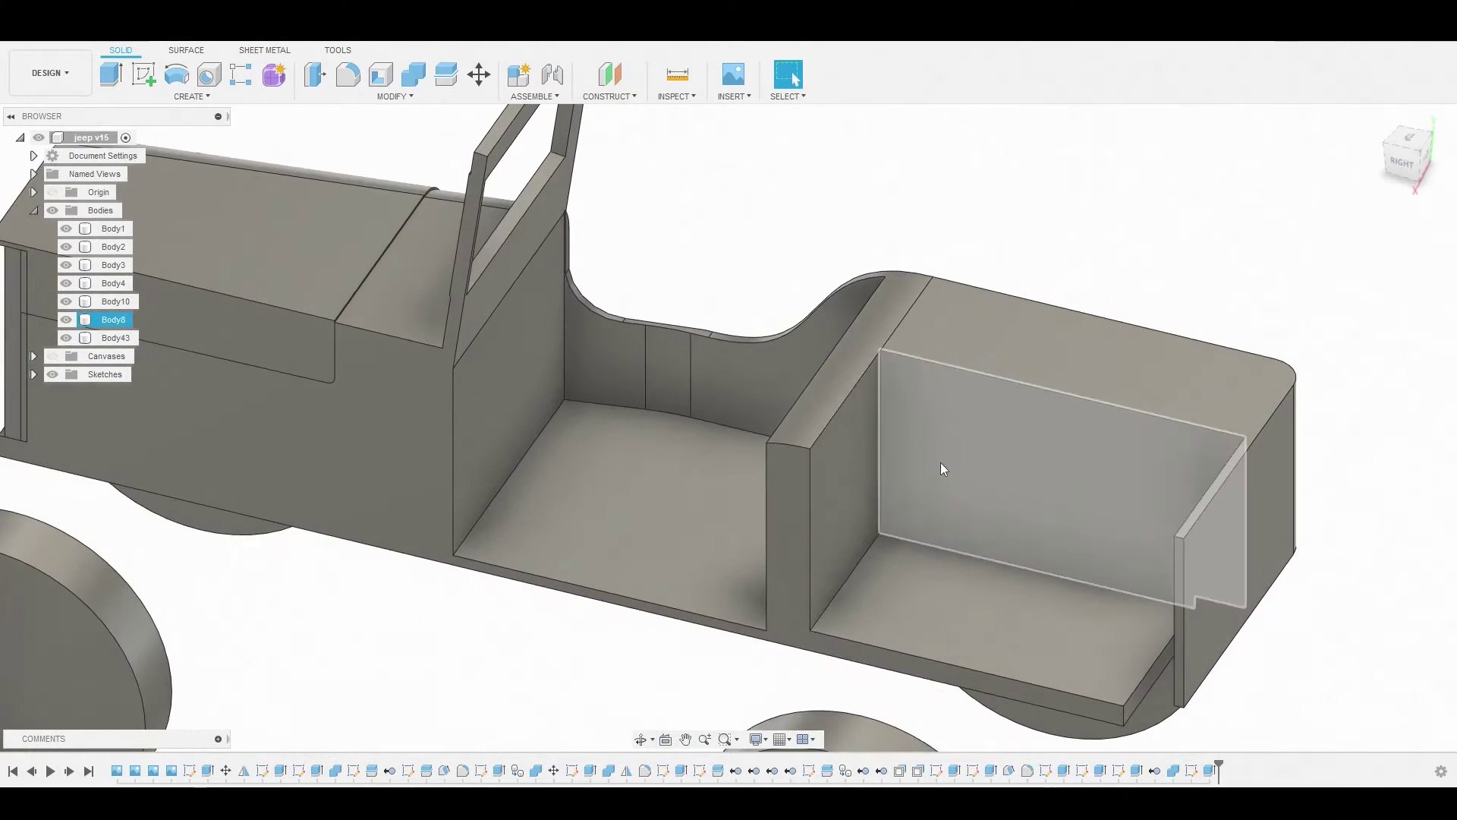
left_click(854, 480)
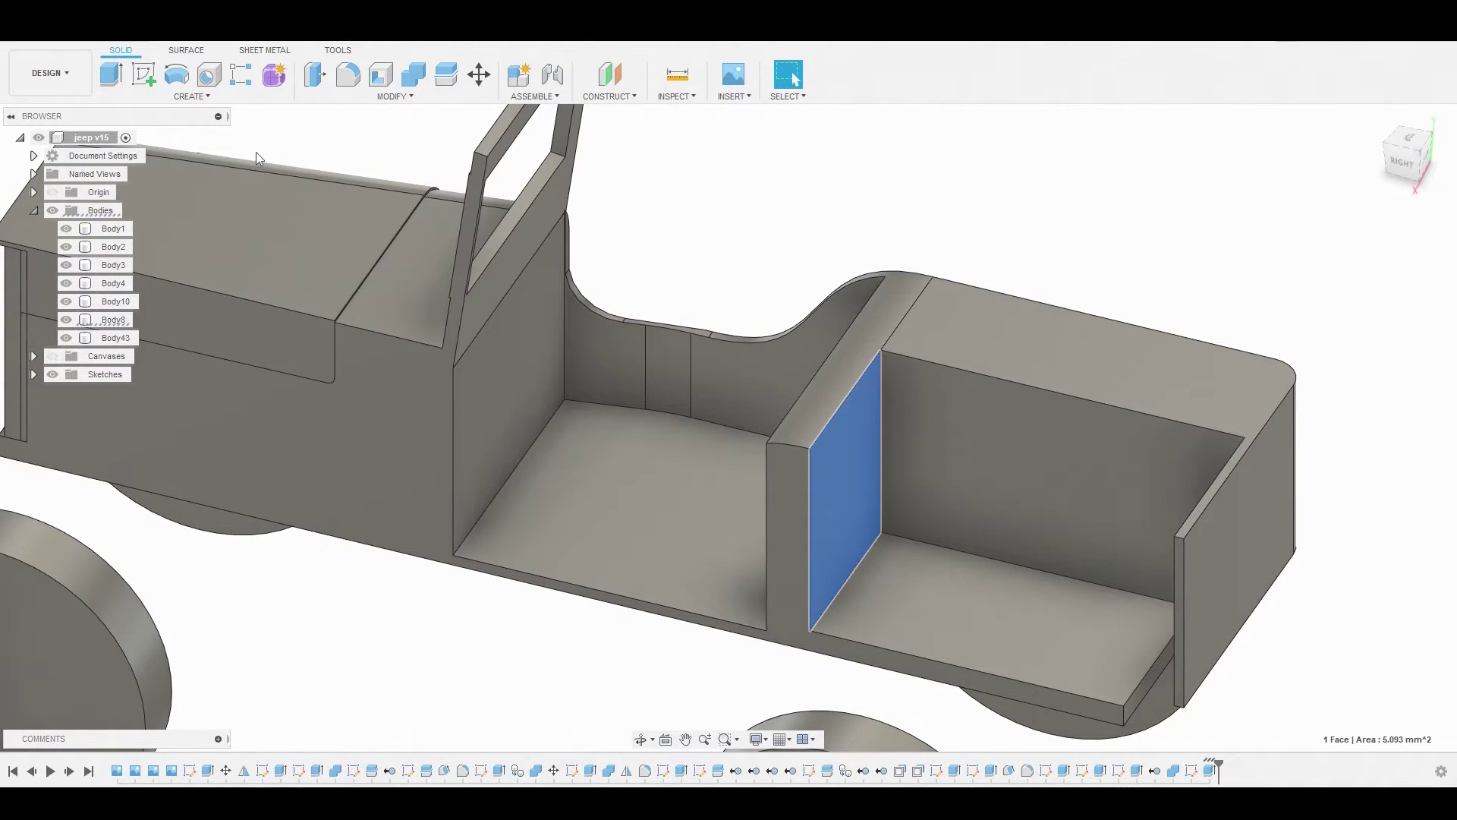
left_click(145, 76)
left_click(1012, 72)
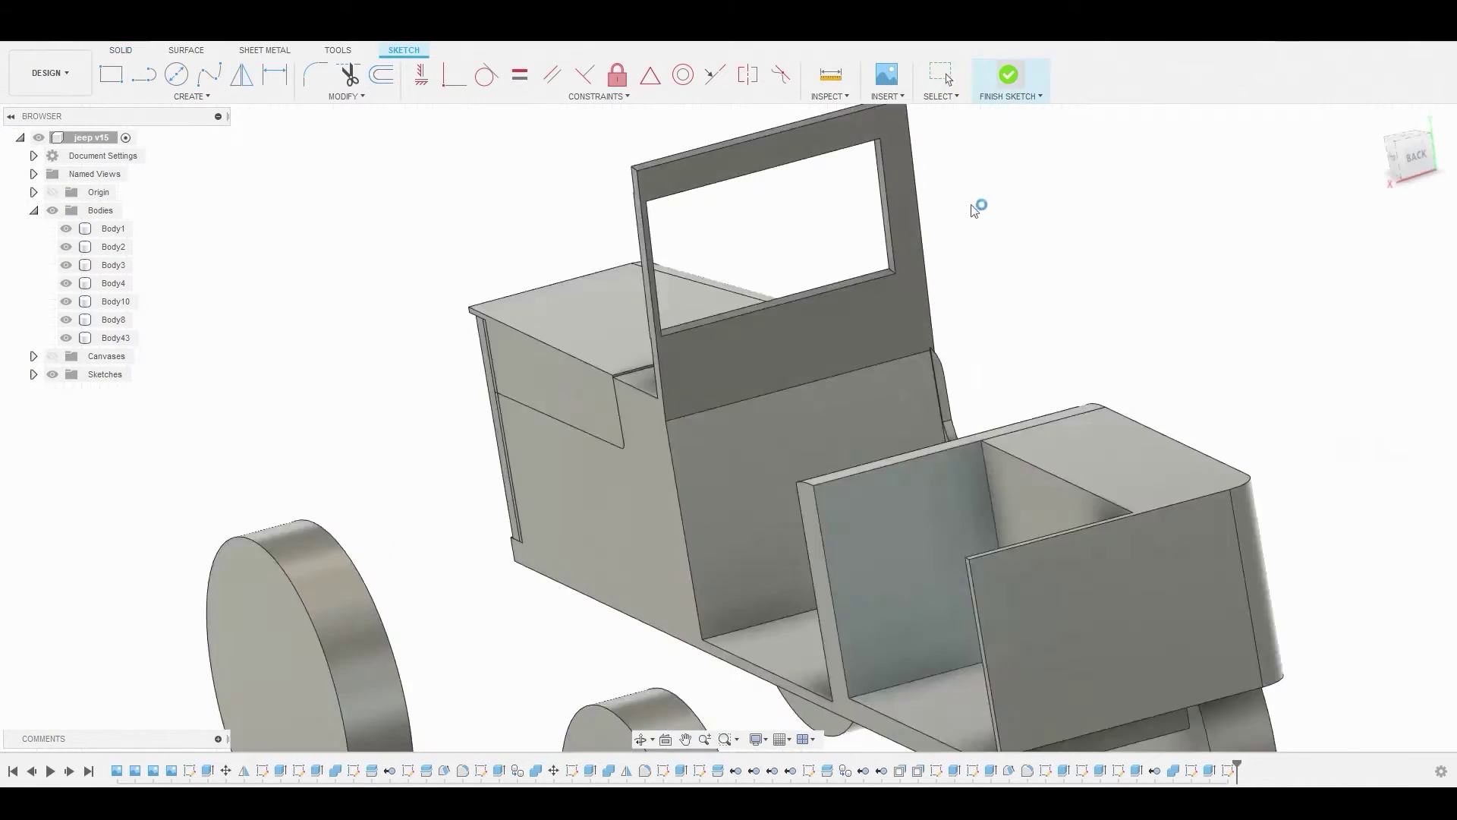
- Extrude the partition wall's profile by -0.865 mm toward the seats as a new body
left_click(968, 464)
right_click(967, 459)
left_click(1009, 445)
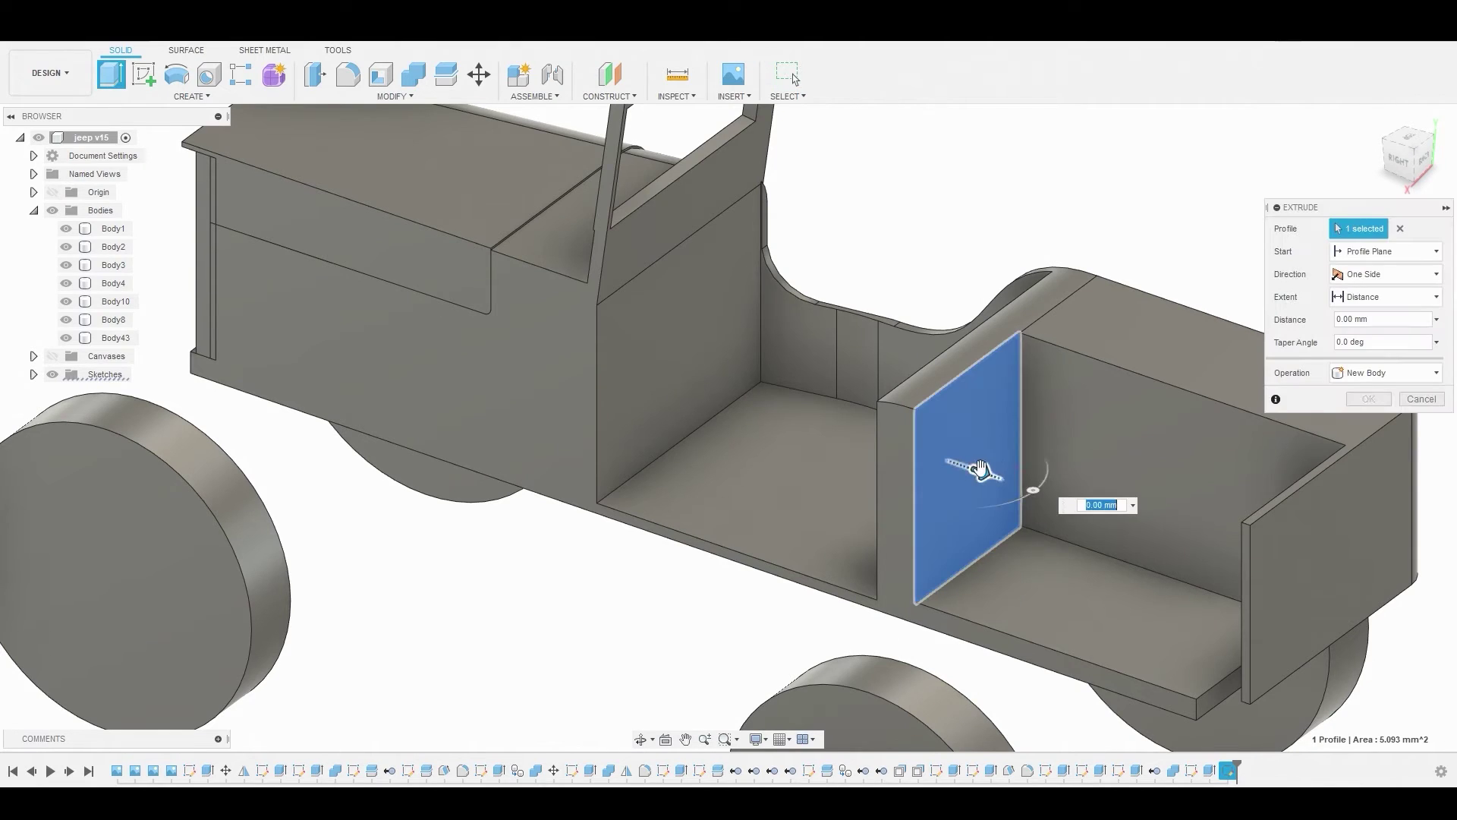
left_click_drag(981, 468, 889, 441)
left_click(1367, 374)
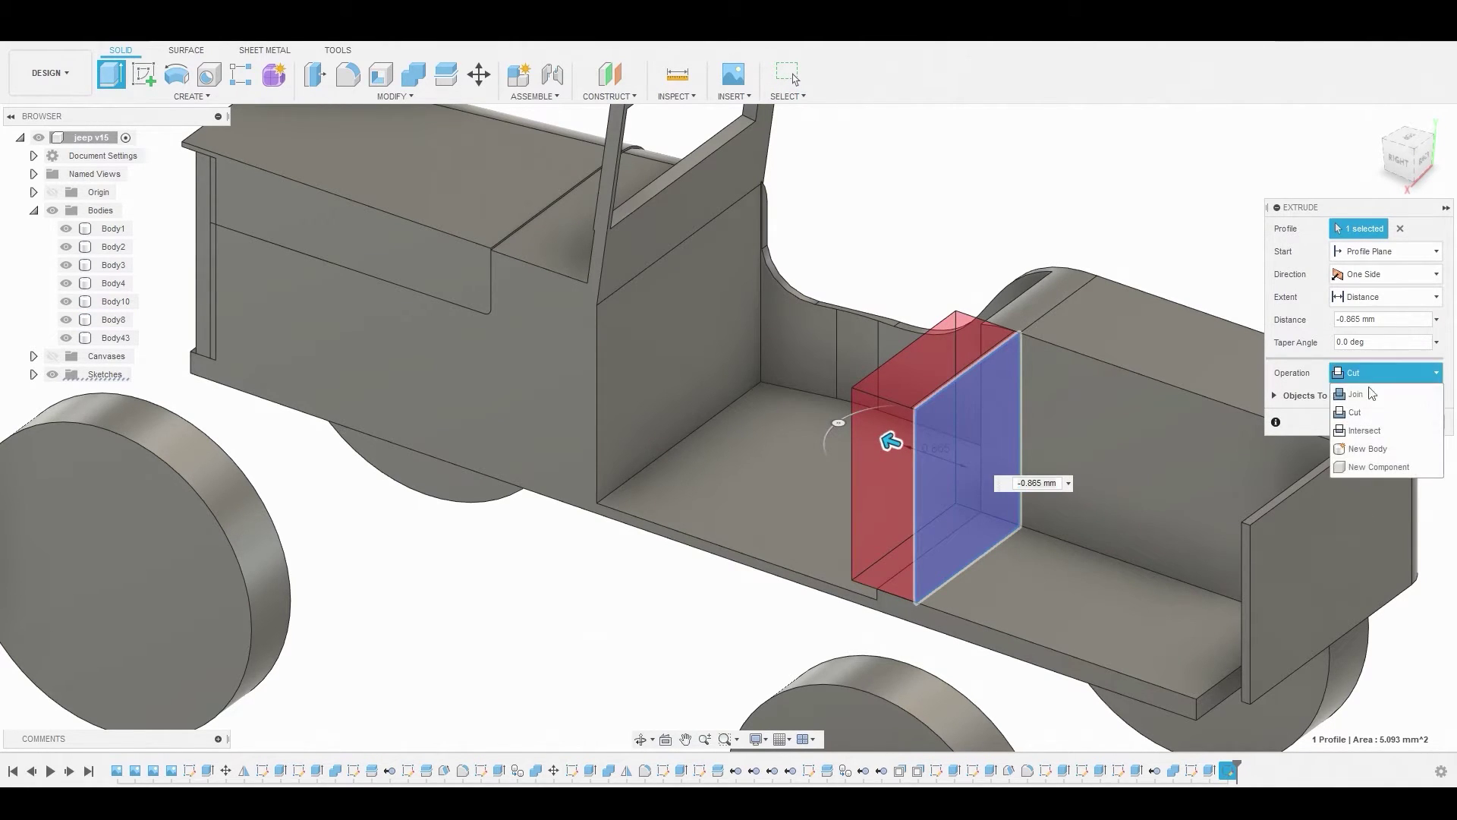
left_click(1374, 448)
left_click(1362, 399)
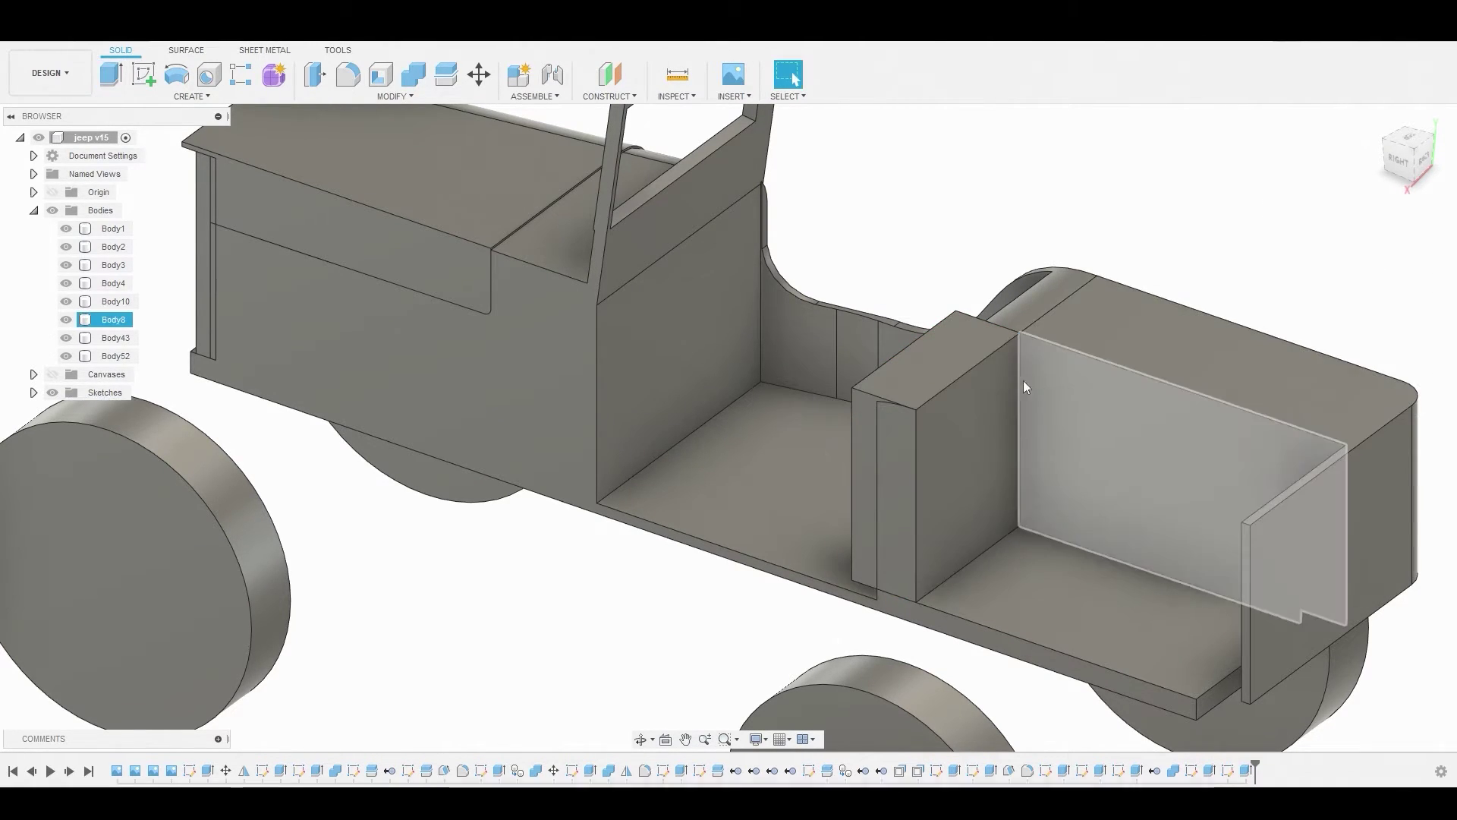
- Raise the top face of the new partition block with Press Pull so it extends above the curved body edge
left_click(891, 376)
right_click(894, 377)
left_click(914, 367)
left_click_drag(890, 365, 882, 340)
left_click(1369, 301)
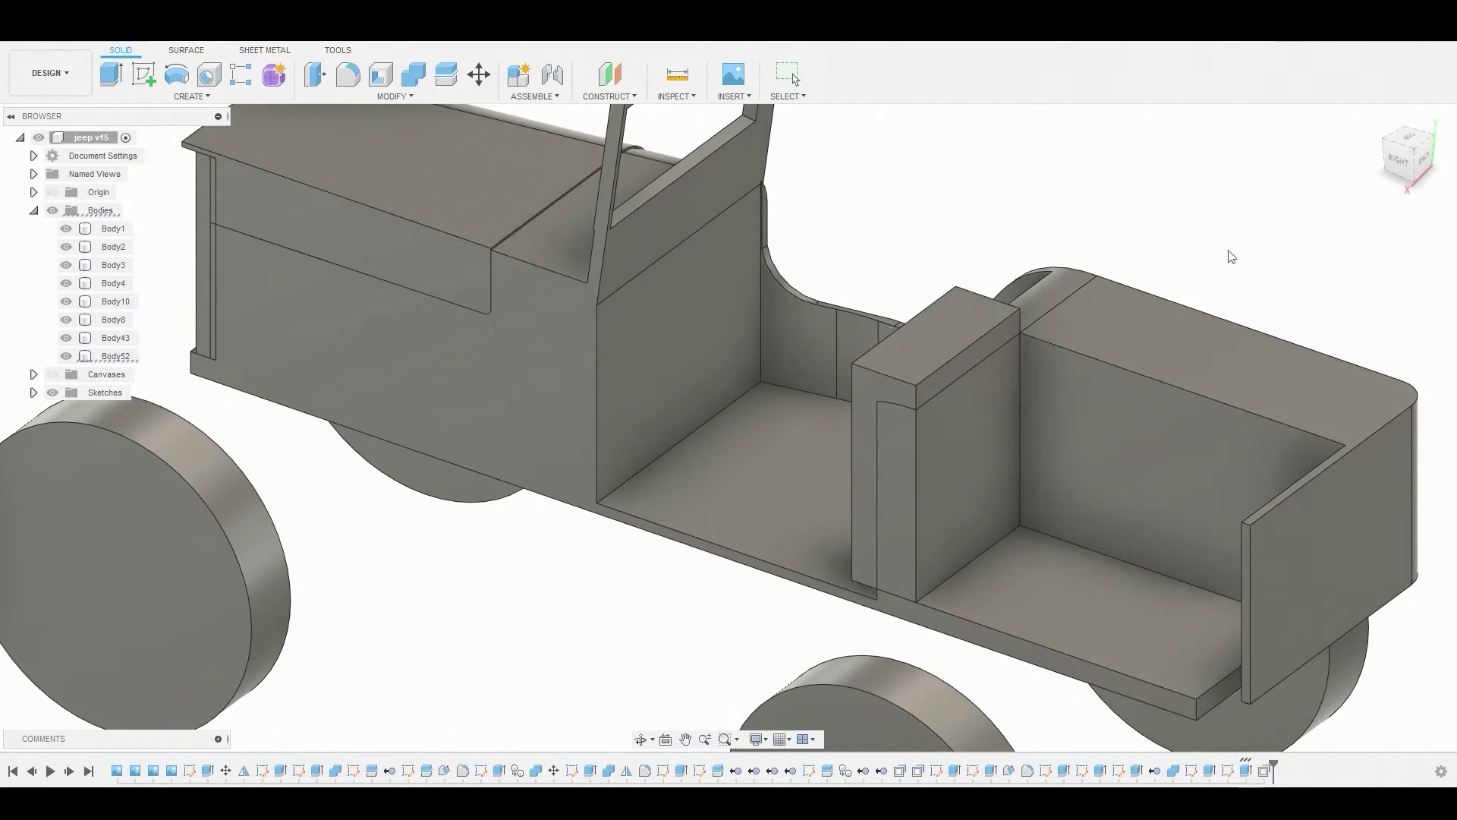
- Combine the jeep body as target with the partition block as tool, using the Cut operation
left_click(414, 74)
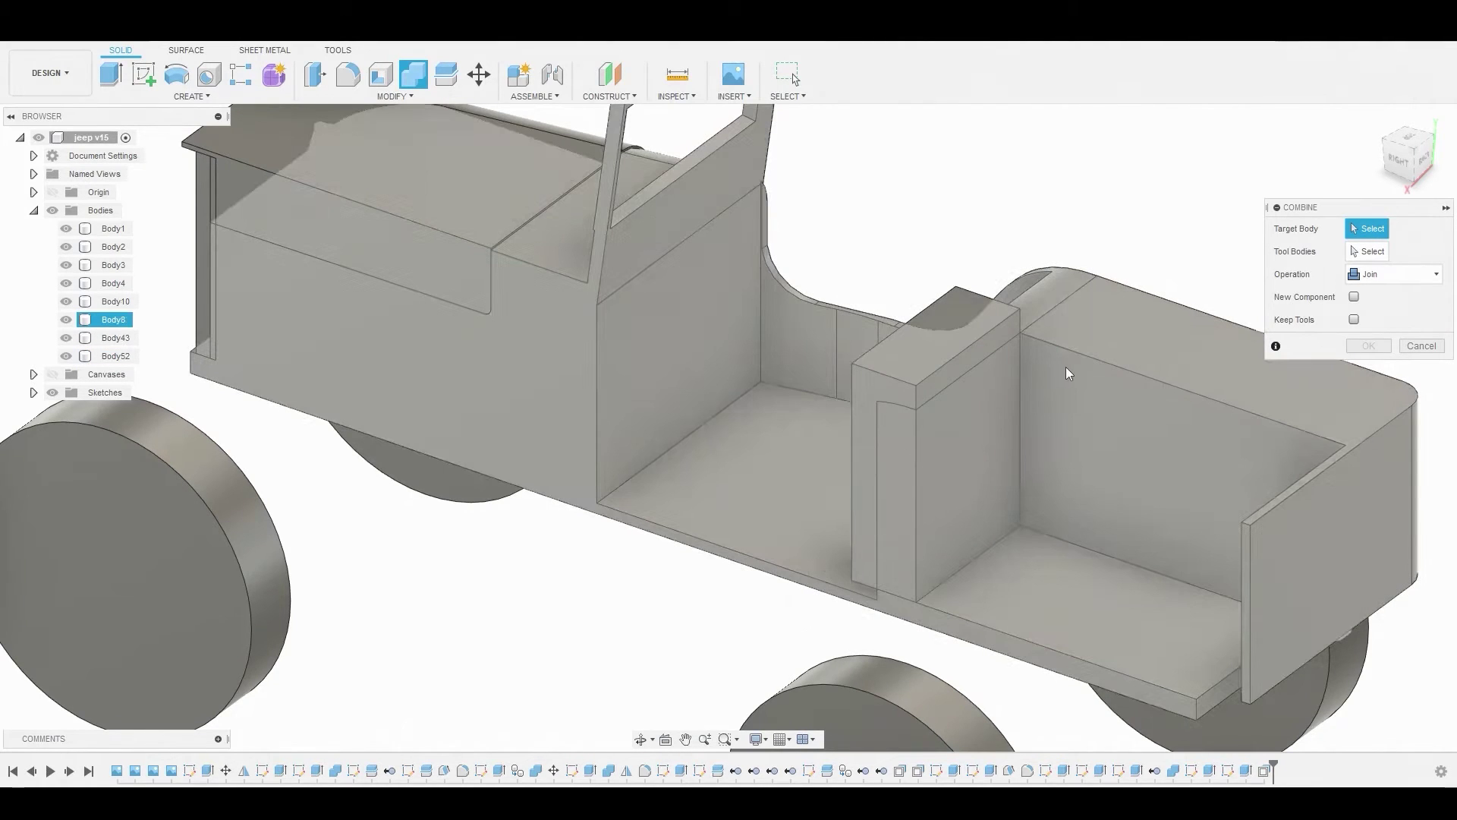
left_click(1066, 366)
left_click(938, 331)
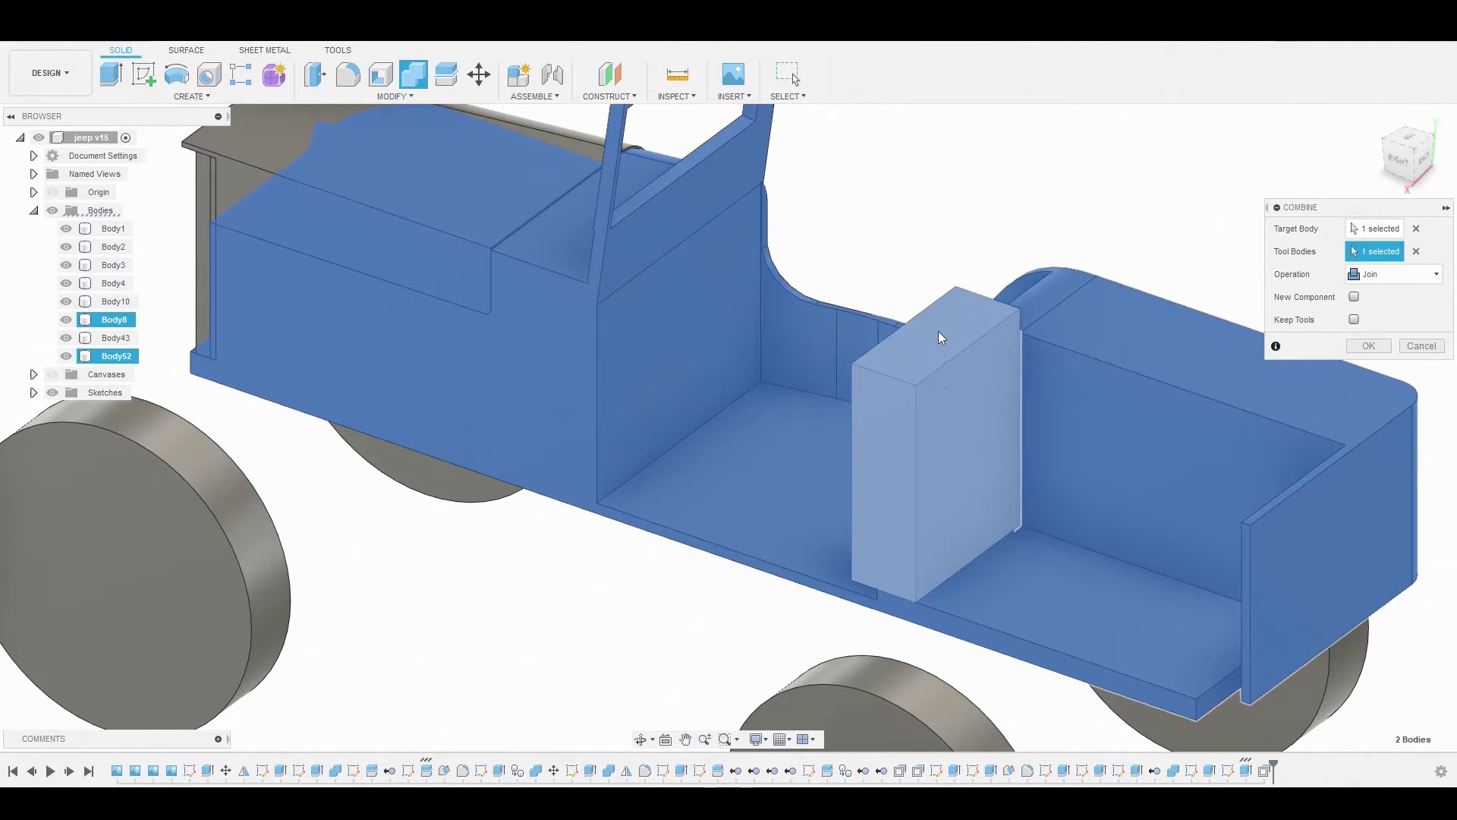
left_click(1383, 282)
left_click(1381, 325)
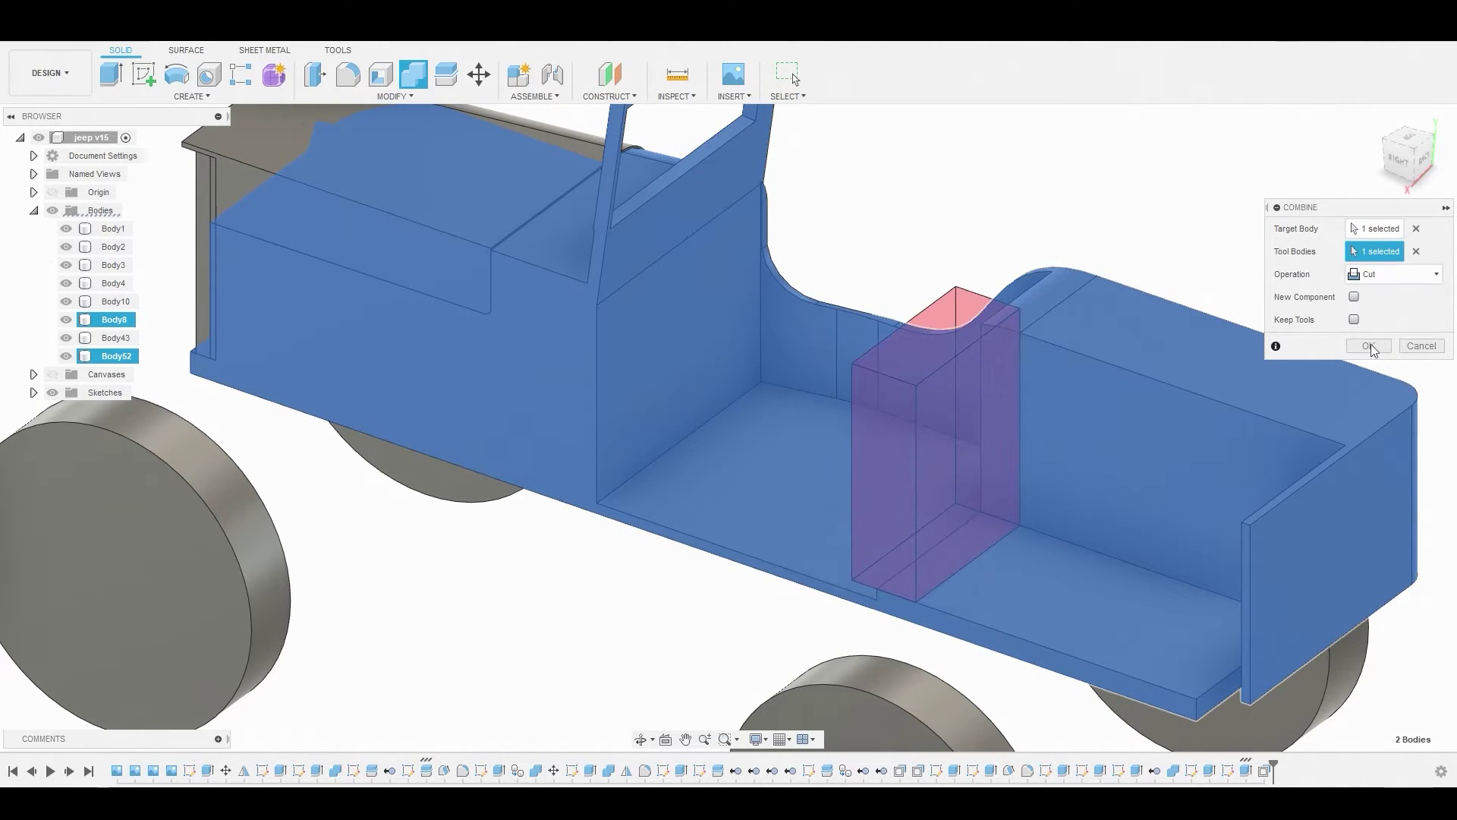
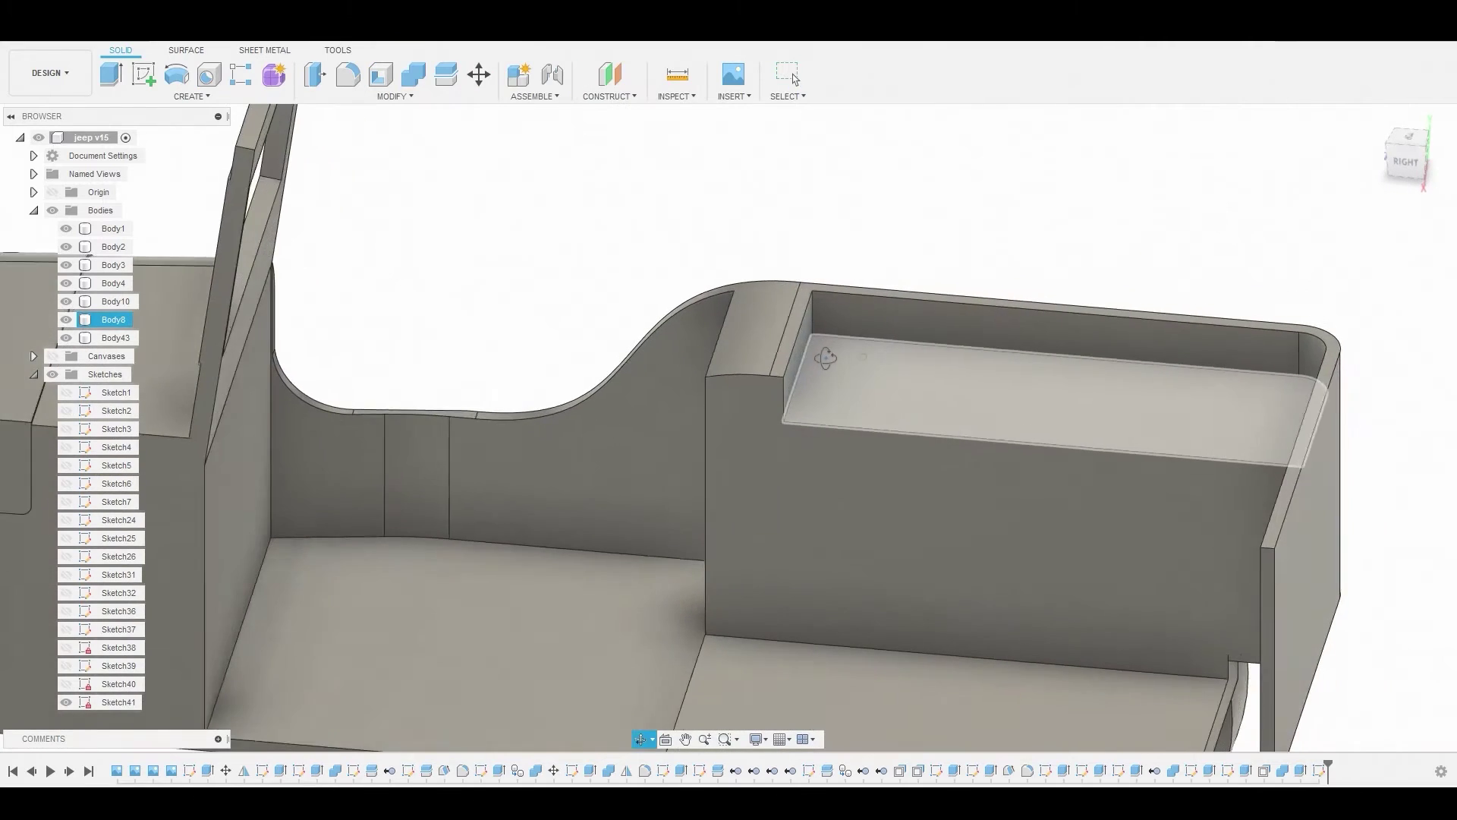
- Extrude the remaining partition end face profile by -1.239 mm toward the seats as a new body
left_click(799, 358)
right_click(798, 357)
left_click(848, 339)
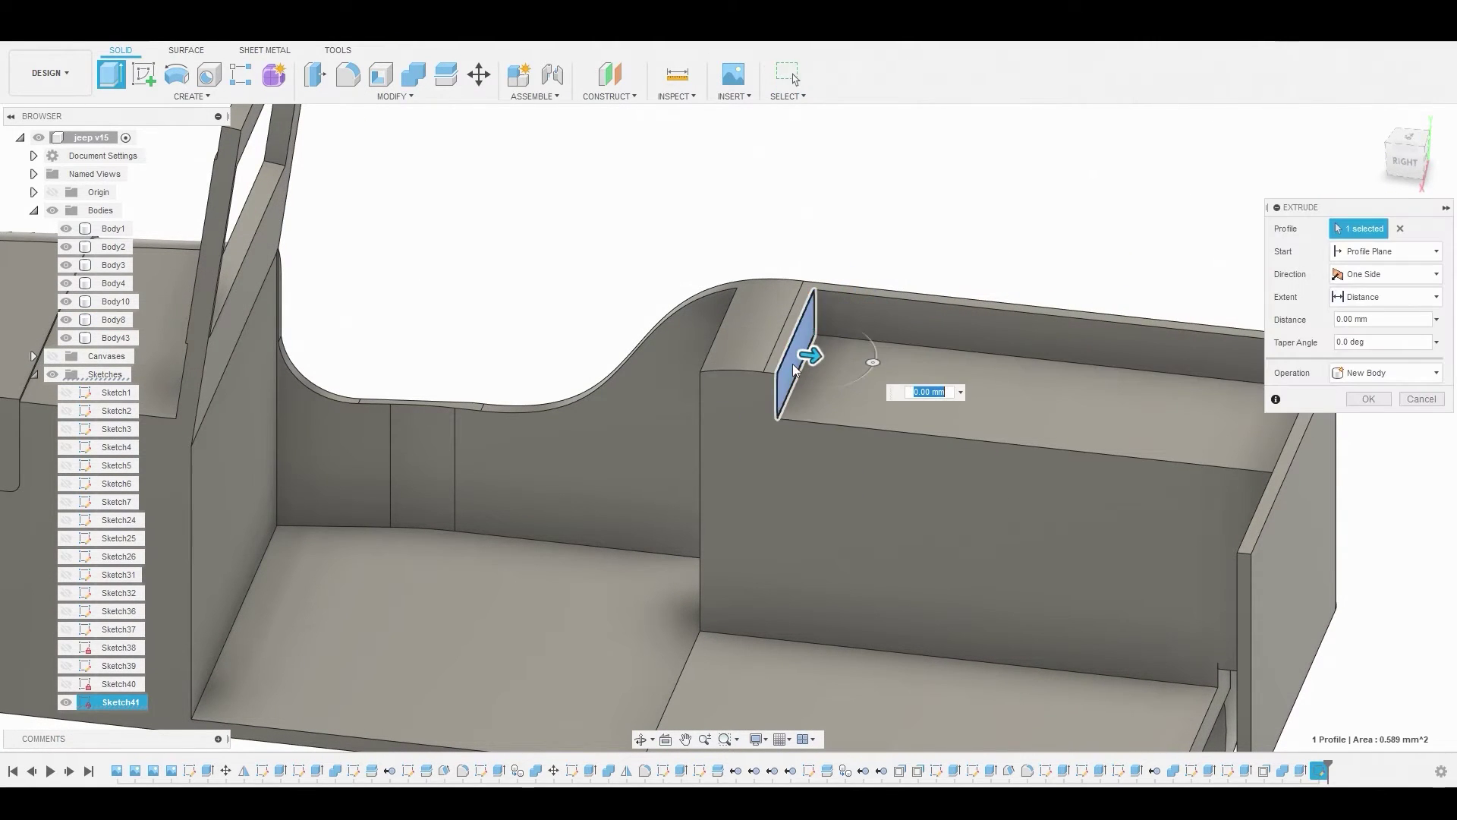
left_click_drag(812, 355, 630, 334)
left_click(1386, 374)
left_click(1383, 447)
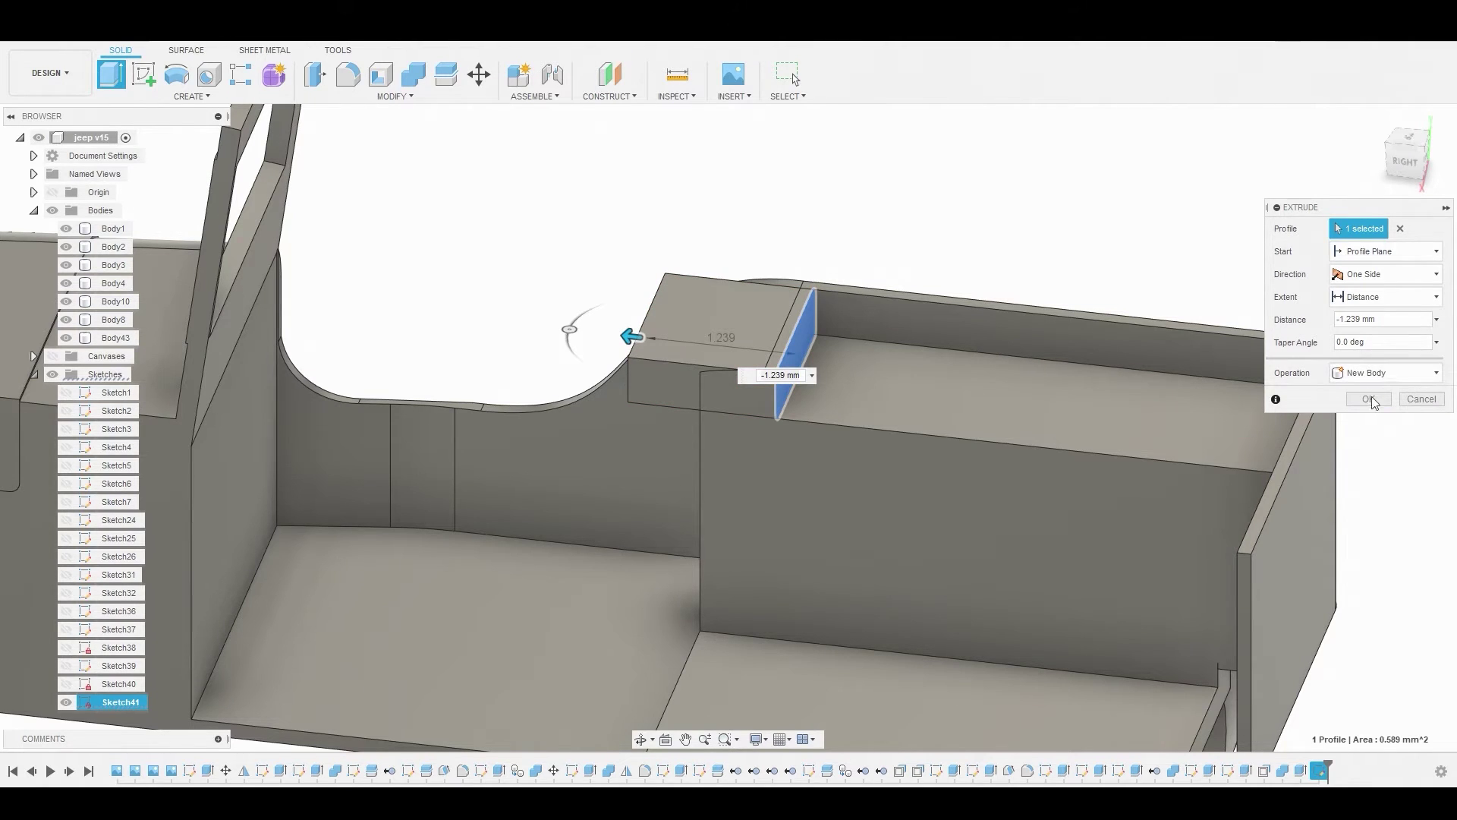
left_click(1374, 401)
- Offset the top face of the new partition block upward by 0.326 mm with Press Pull
right_click(693, 320)
left_click(727, 299)
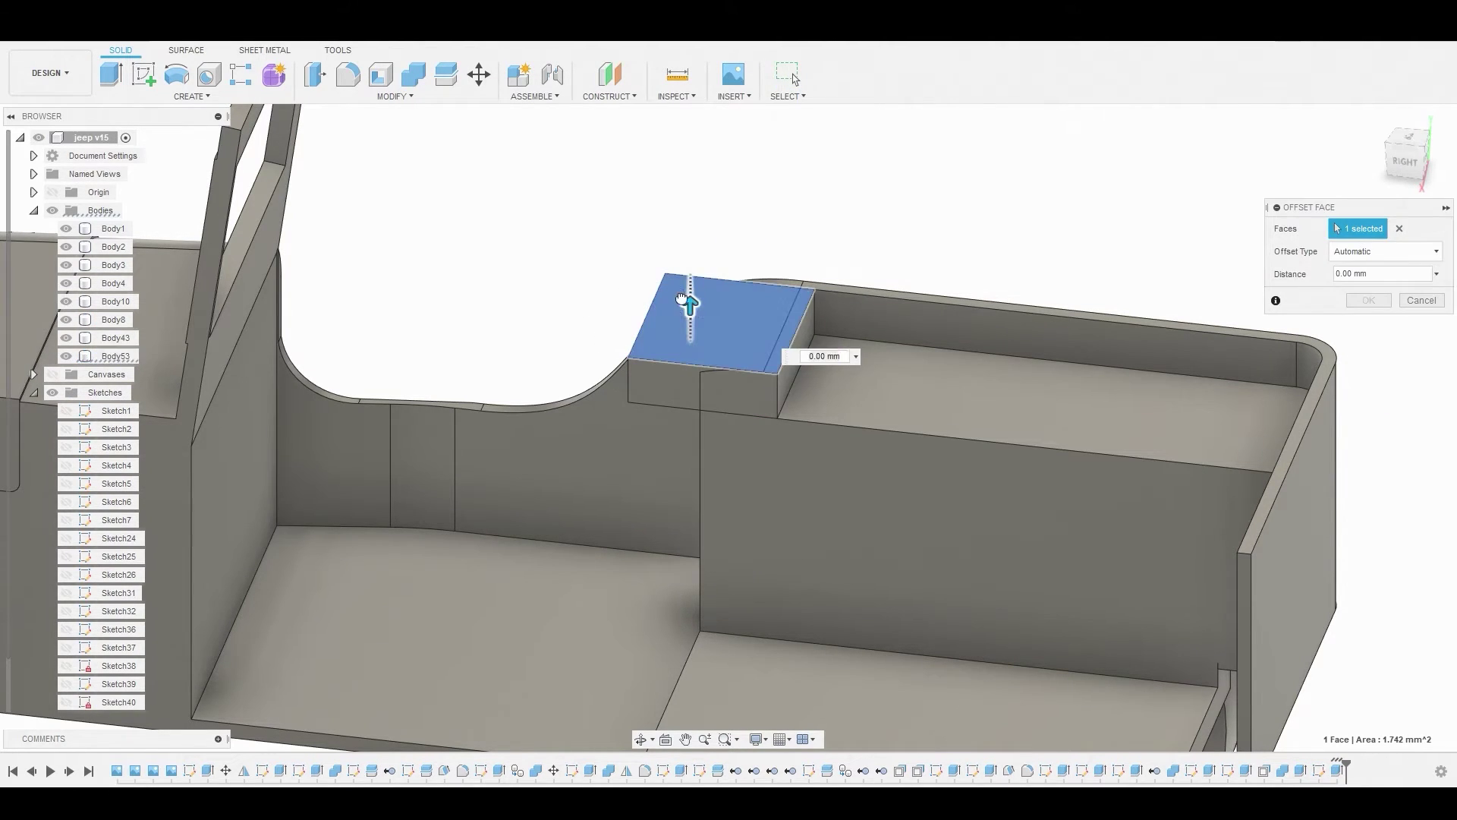
left_click_drag(687, 302, 689, 270)
left_click(1367, 302)
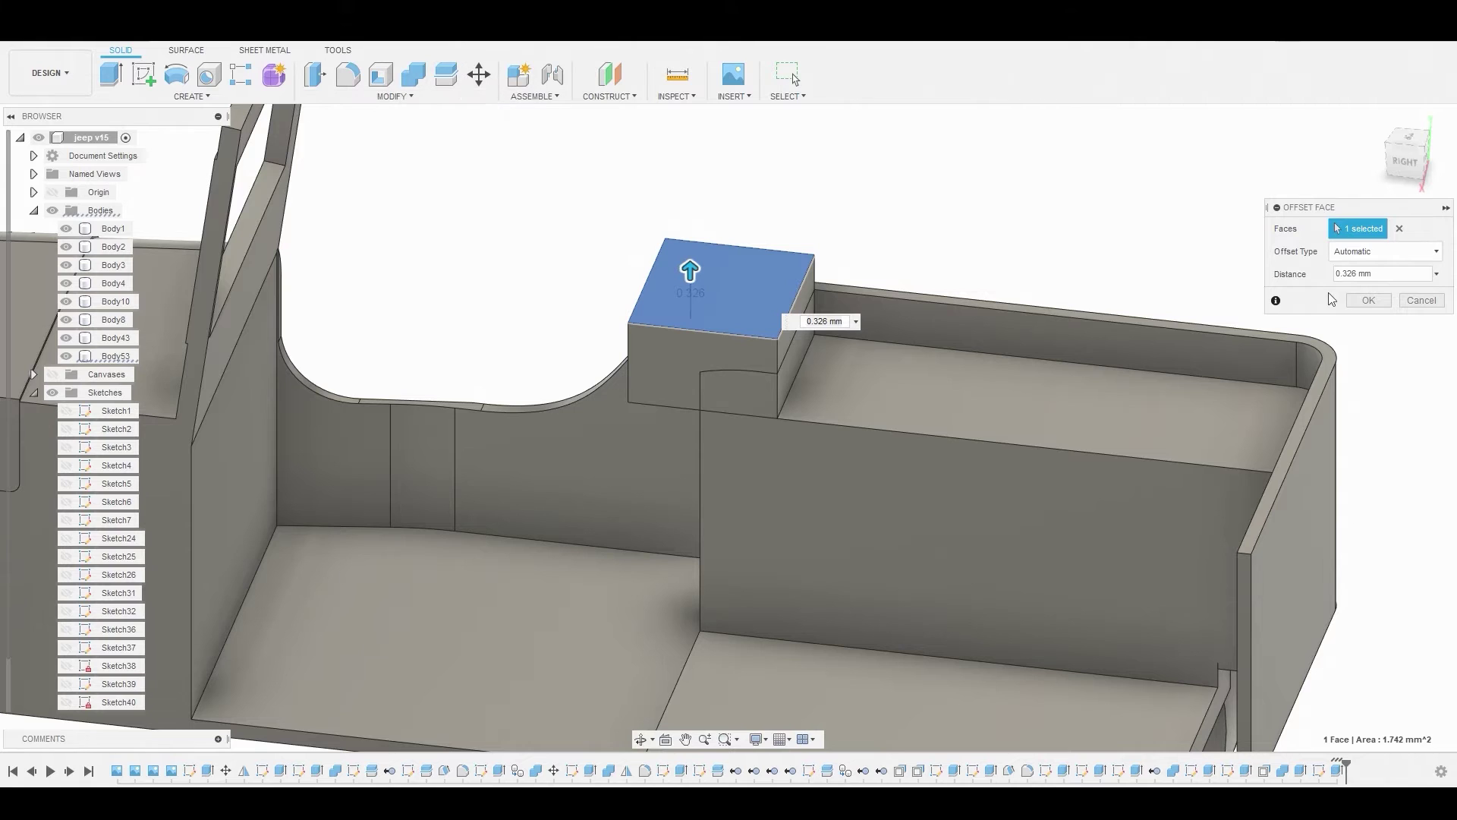
- Combine the jeep body as target with the raised partition block as tool, using the Cut operation
left_click(416, 73)
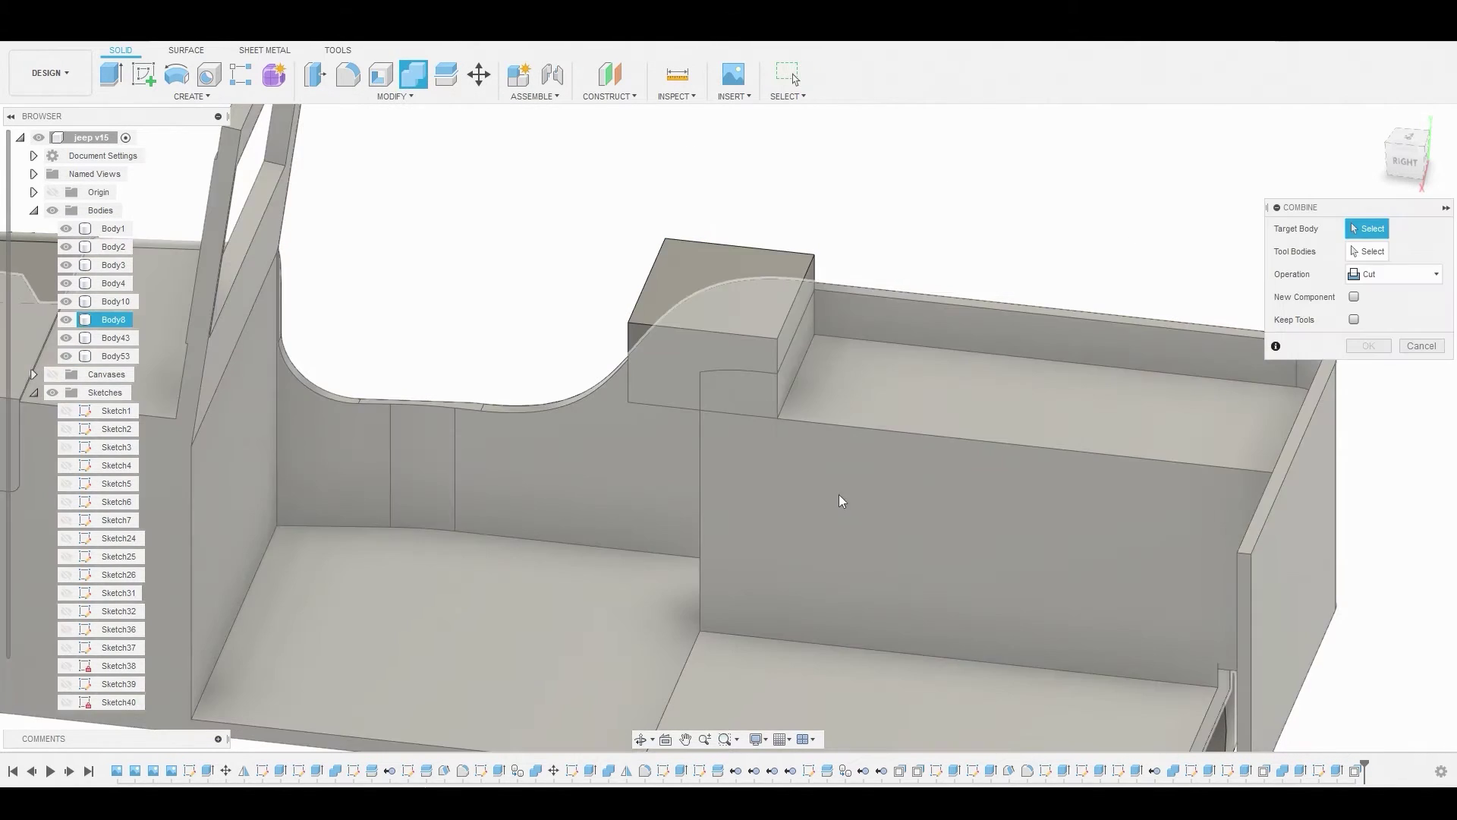
left_click(839, 494)
left_click(675, 279)
left_click(1368, 345)
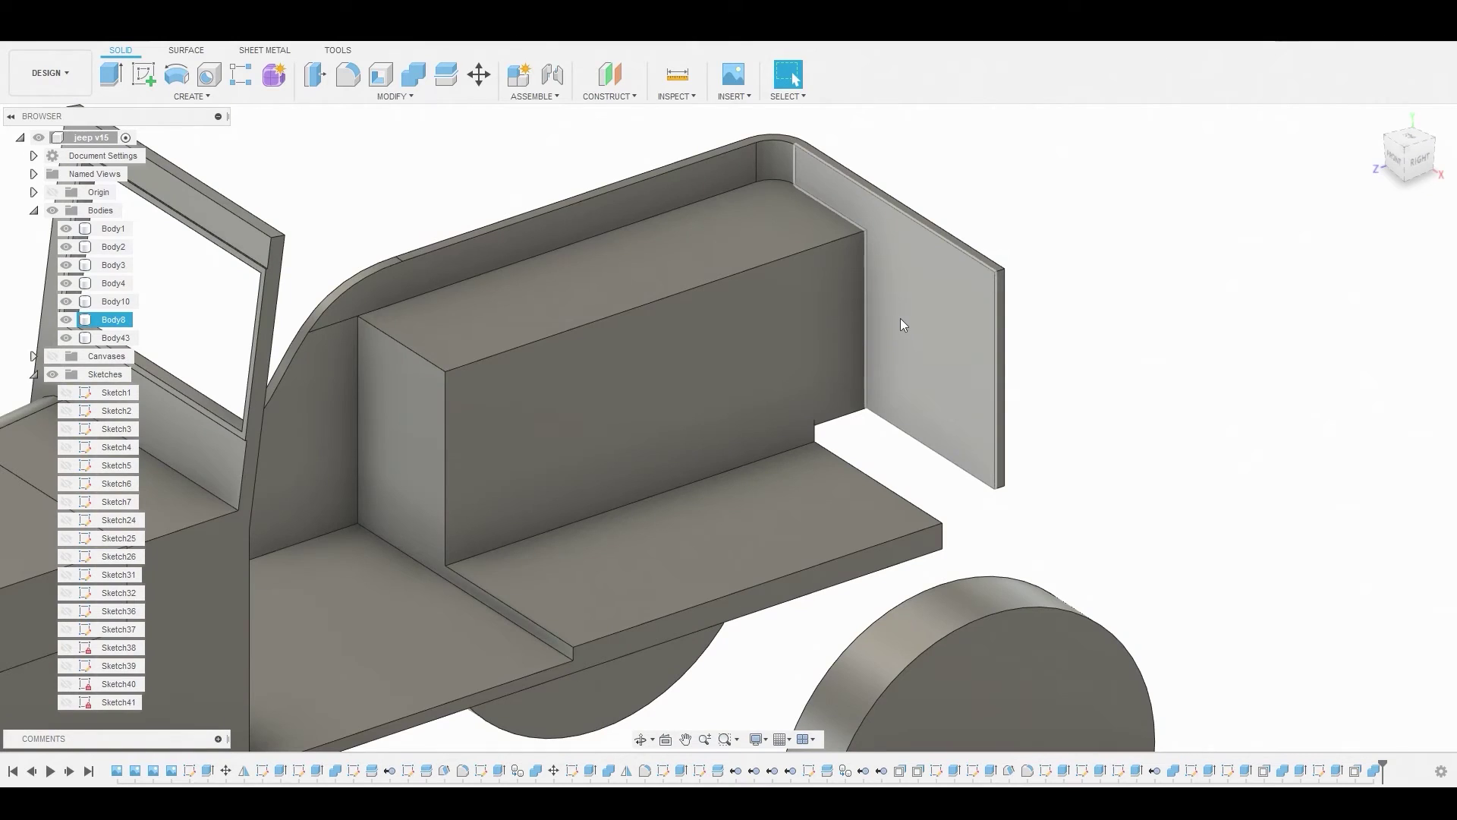
- Sketch a two-point rectangle on the rear panel's inner face, from its open vertical edge to the side box's lower corner
left_click(901, 325)
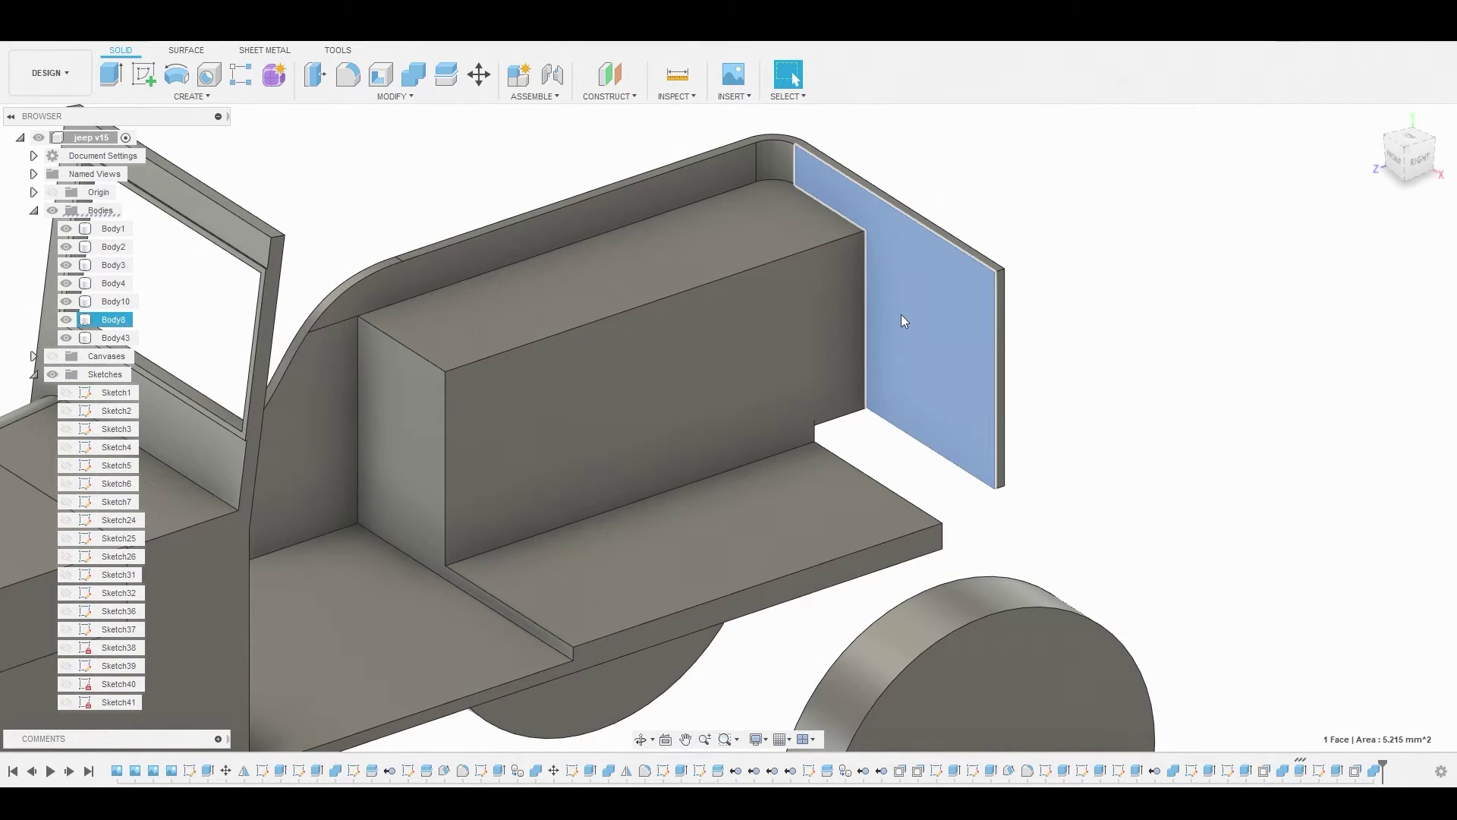
left_click(145, 76)
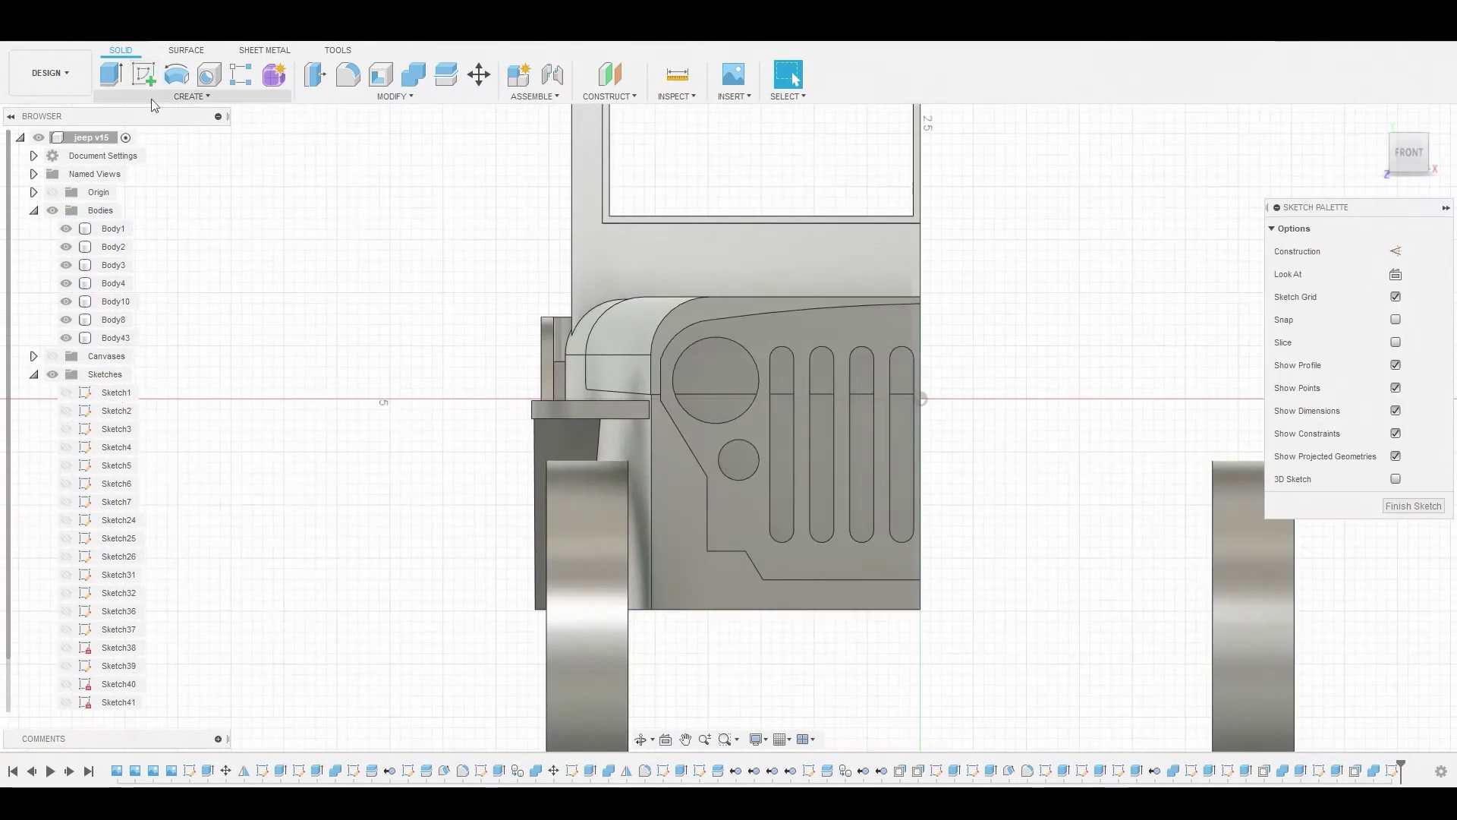
middle_click_drag(892, 218, 822, 229, "shift")
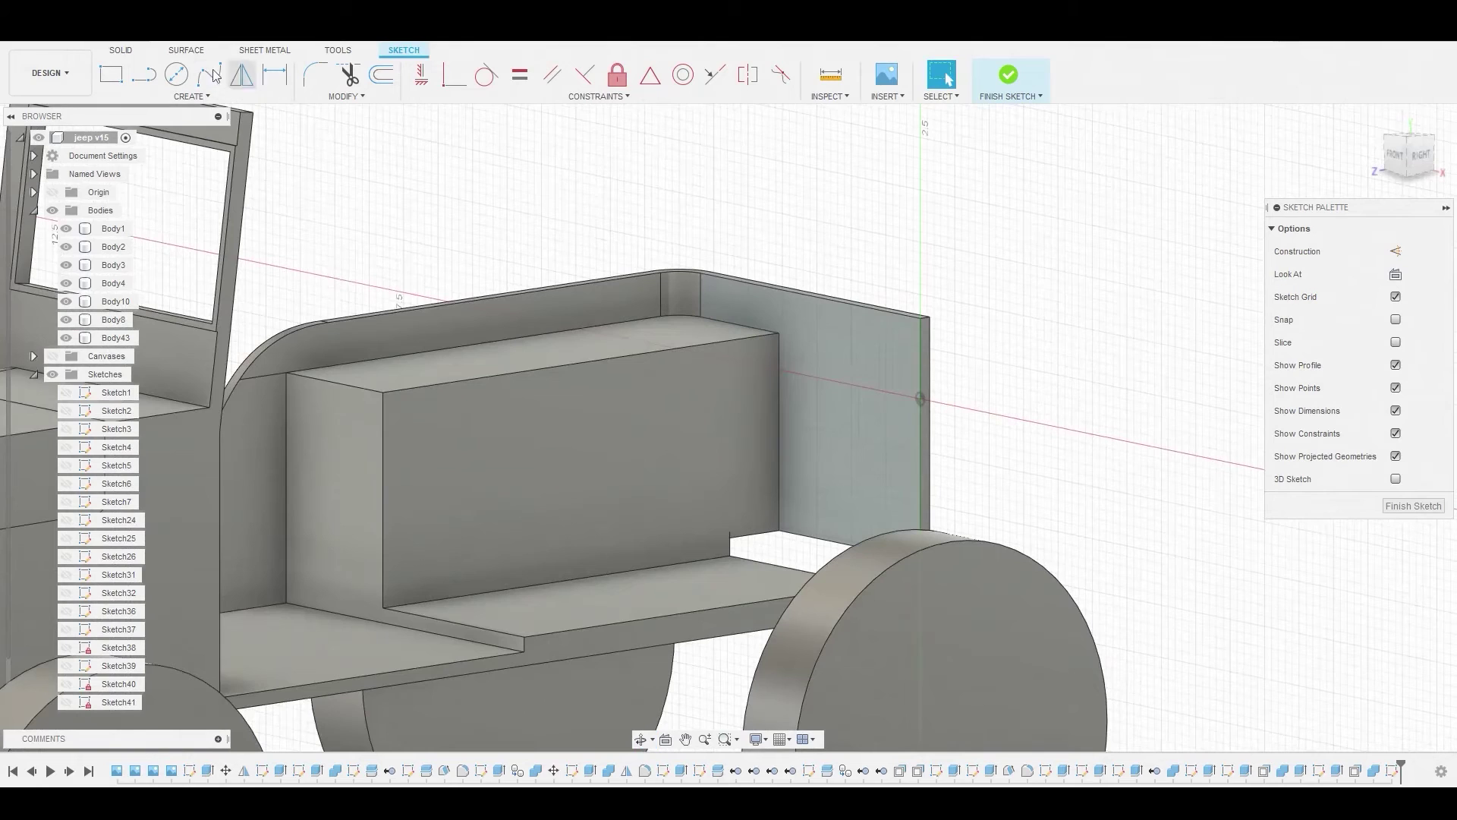
left_click(112, 74)
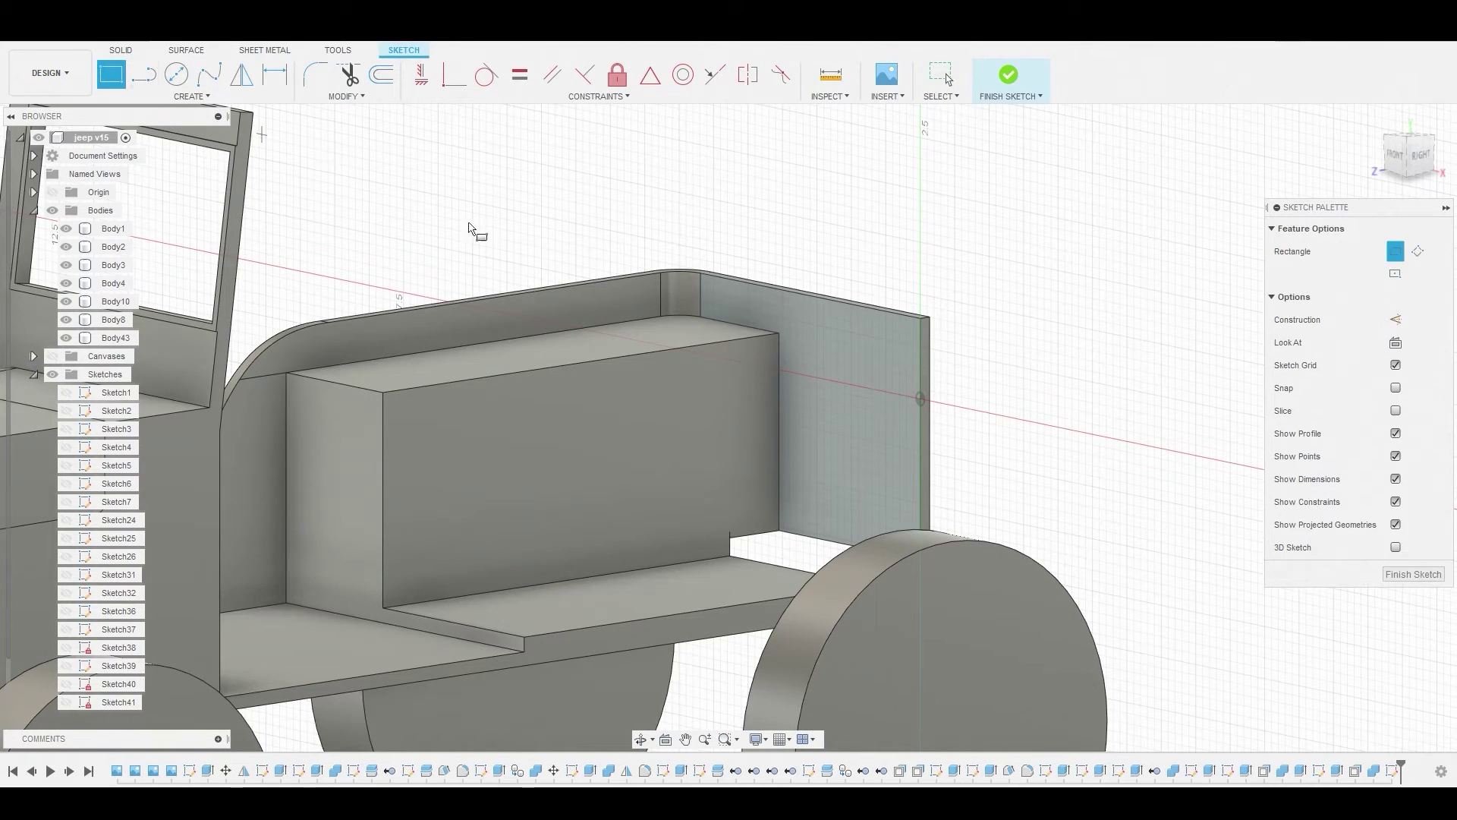
left_click(920, 445)
left_click(779, 533)
right_click(1056, 357)
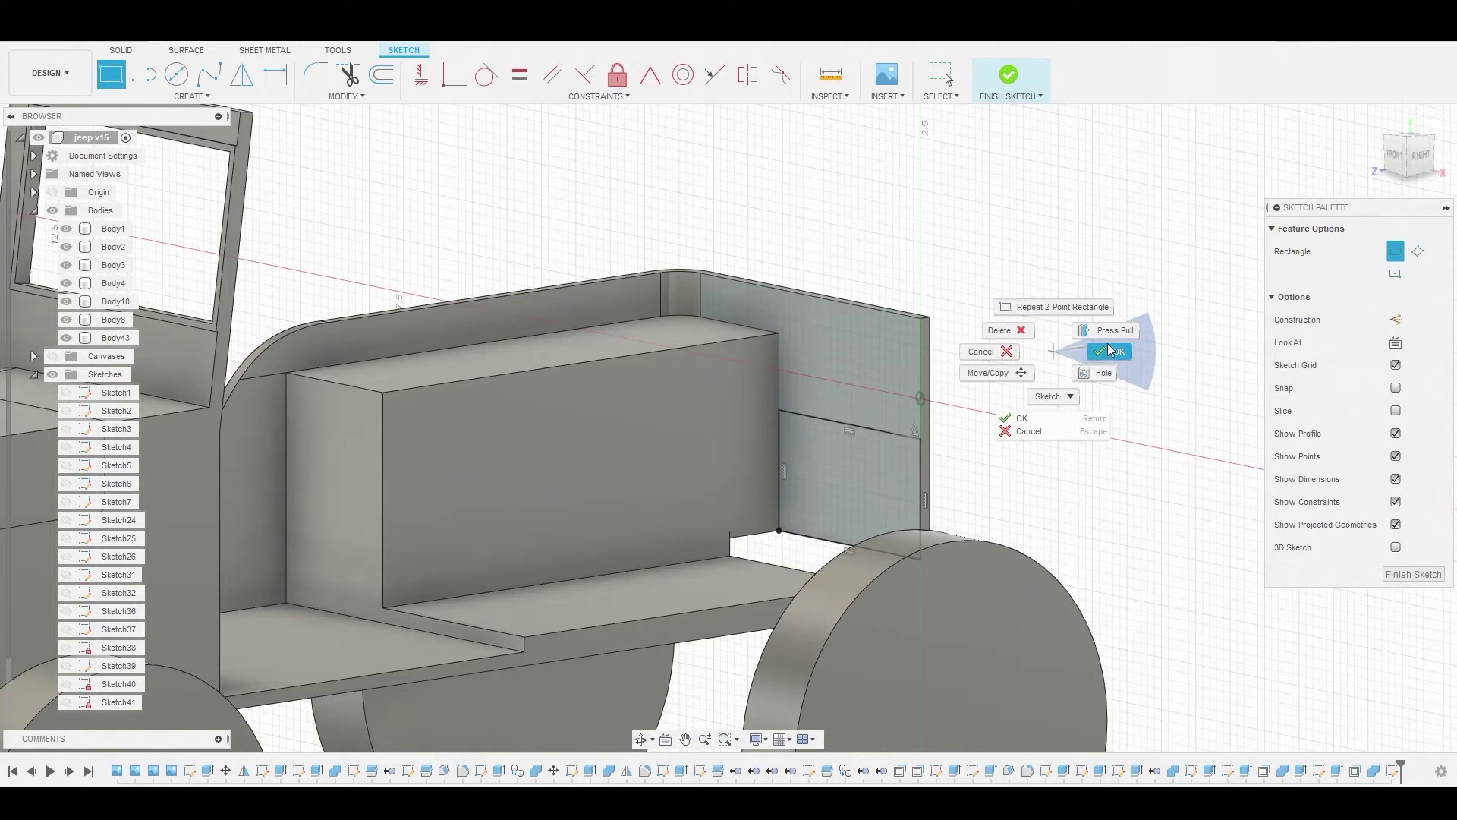
left_click(1083, 362)
- Extrude the rear panel rectangle 0.61 mm forward to the cargo floor's rear edge as a new body
middle_click_drag(973, 357, 1007, 380, "shift")
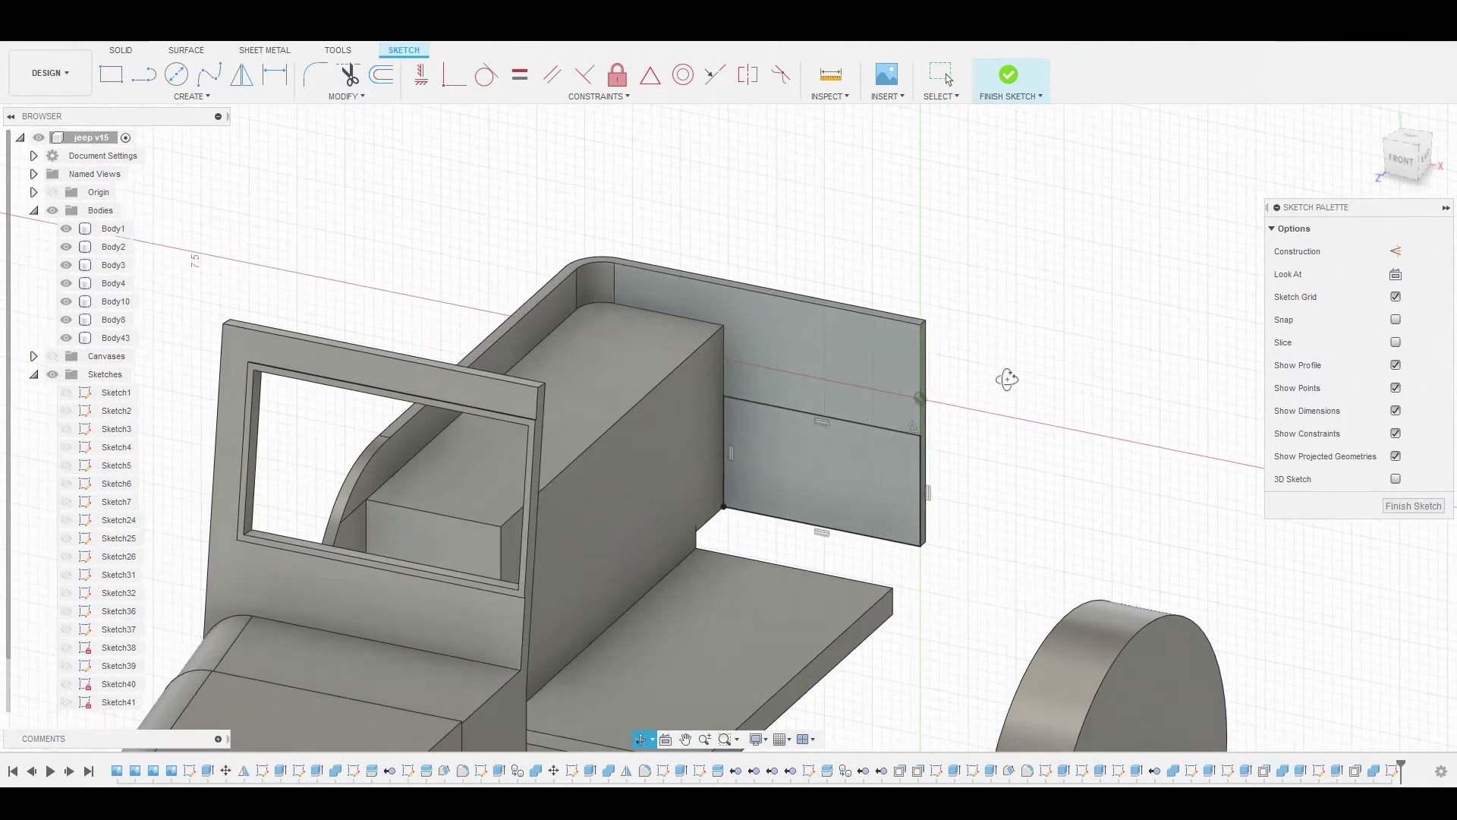
left_click(829, 454)
right_click(830, 454)
left_click(877, 436)
middle_click_drag(836, 454, 791, 481, "shift")
left_click_drag(790, 481, 749, 517)
middle_click_drag(749, 517, 758, 581, "shift")
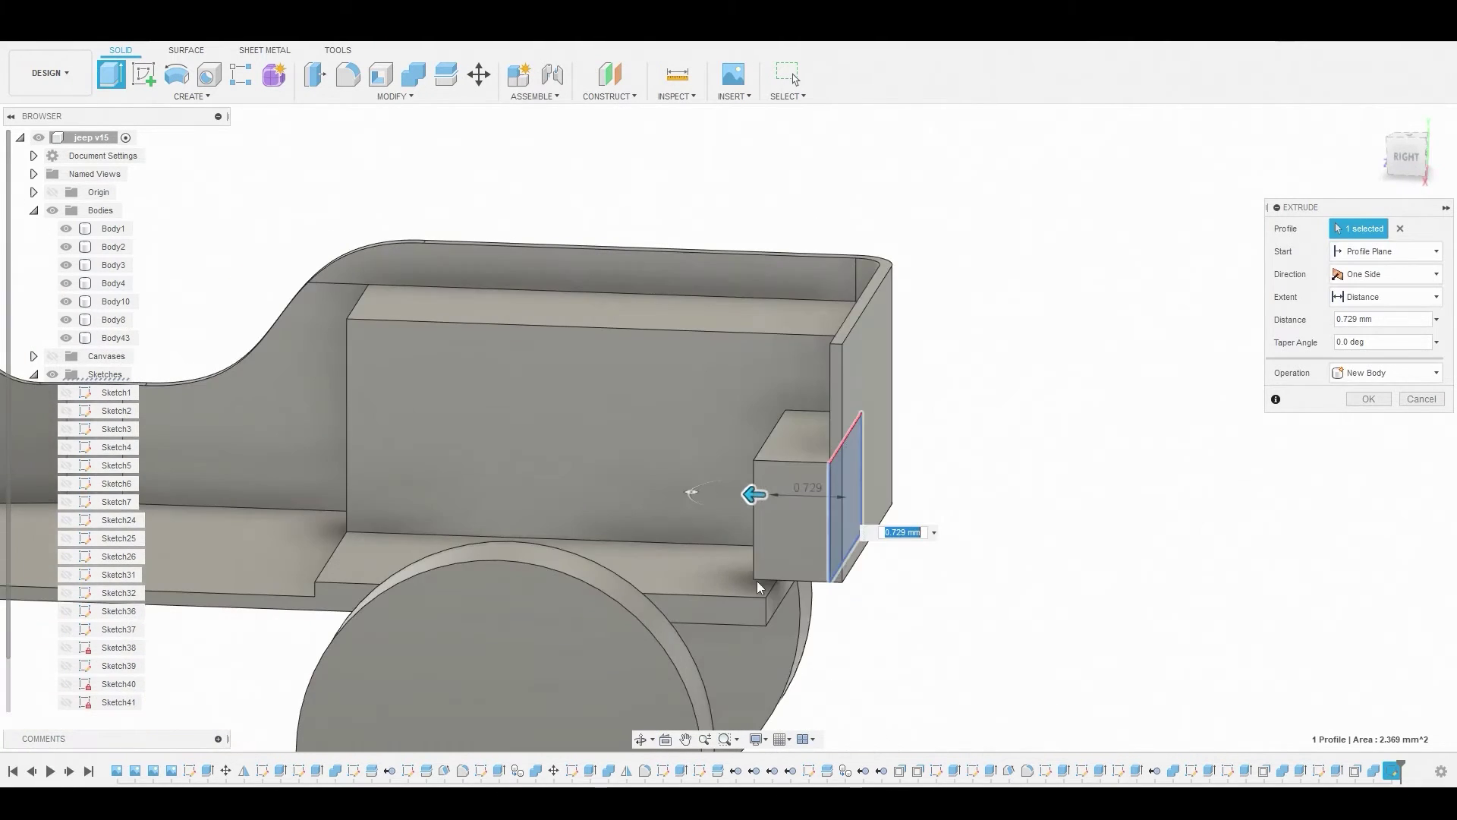
scroll(761, 586, "up", 3)
left_click(780, 606)
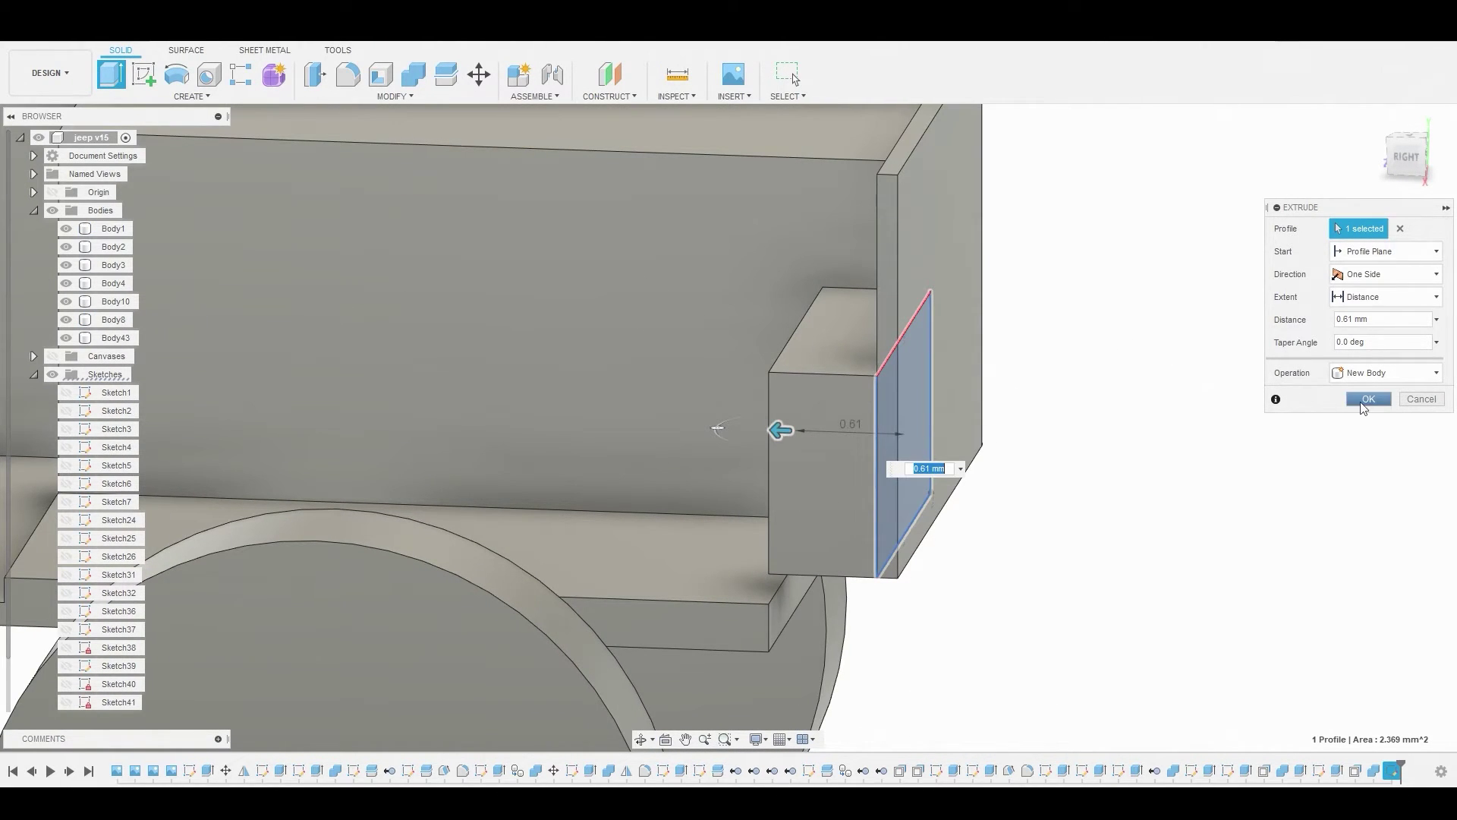
left_click(1366, 400)
- Offset the underside of the new rear block downward by 0.447 mm with Press Pull
middle_click_drag(998, 546, 868, 605, "shift")
right_click(873, 605)
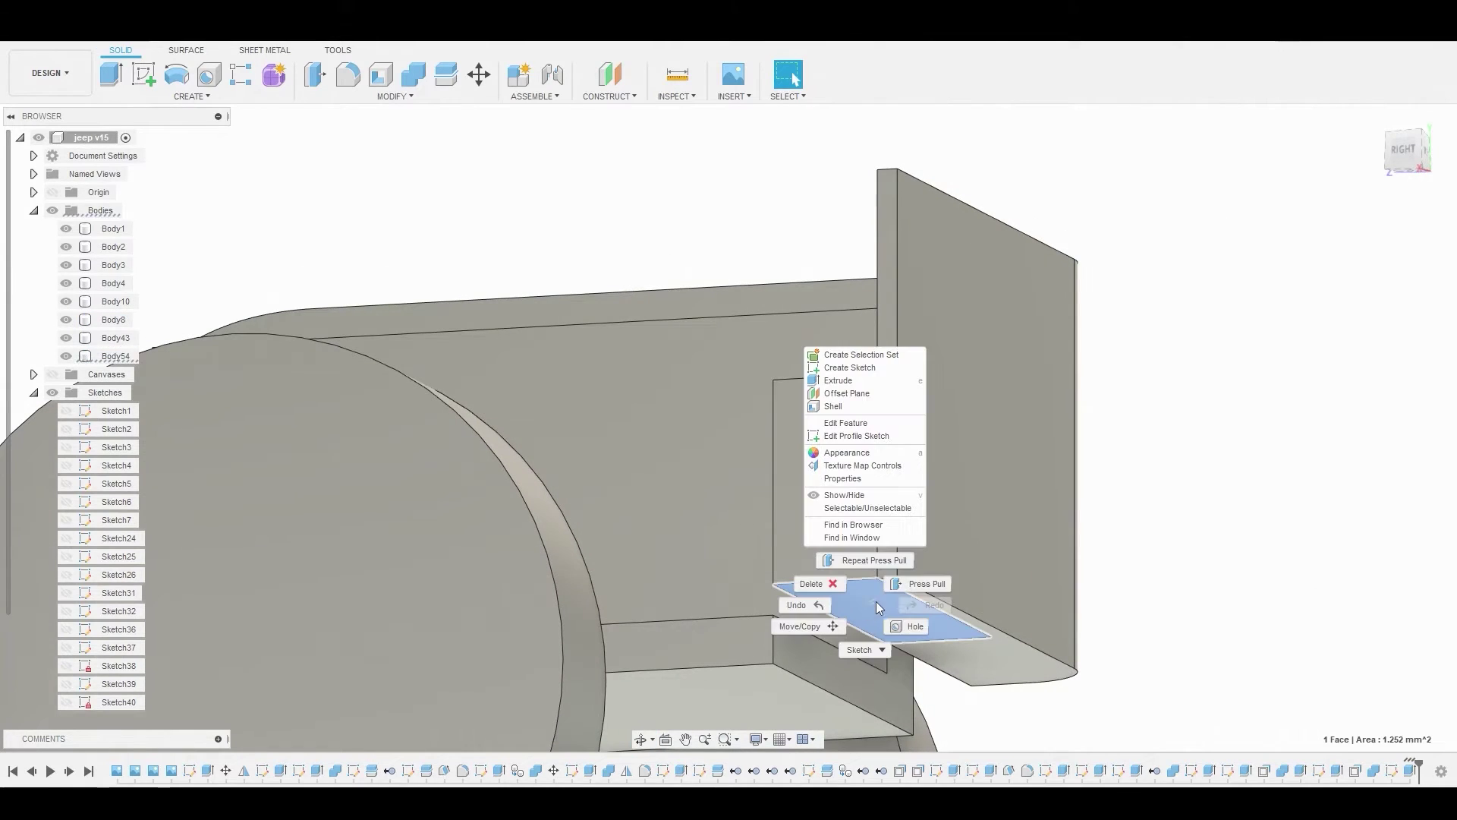
left_click(921, 583)
left_click_drag(864, 613, 865, 697)
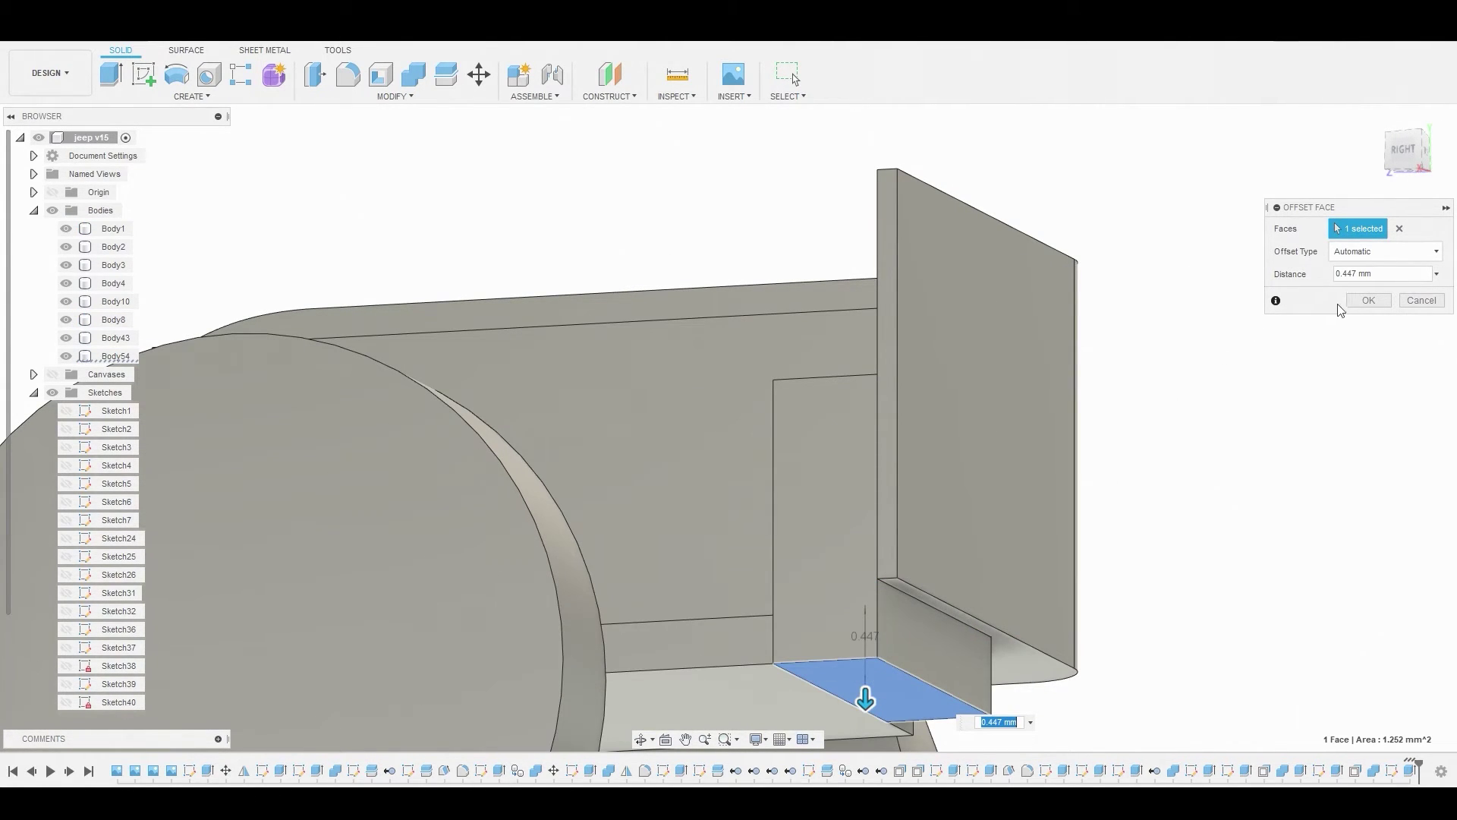
left_click(1364, 301)
- Sketch a rectangle about 2.3 by 2.1 mm on the seating-area floor, tracing the seat cushion in the top-view blueprint
middle_click_drag(749, 346, 882, 373, "shift")
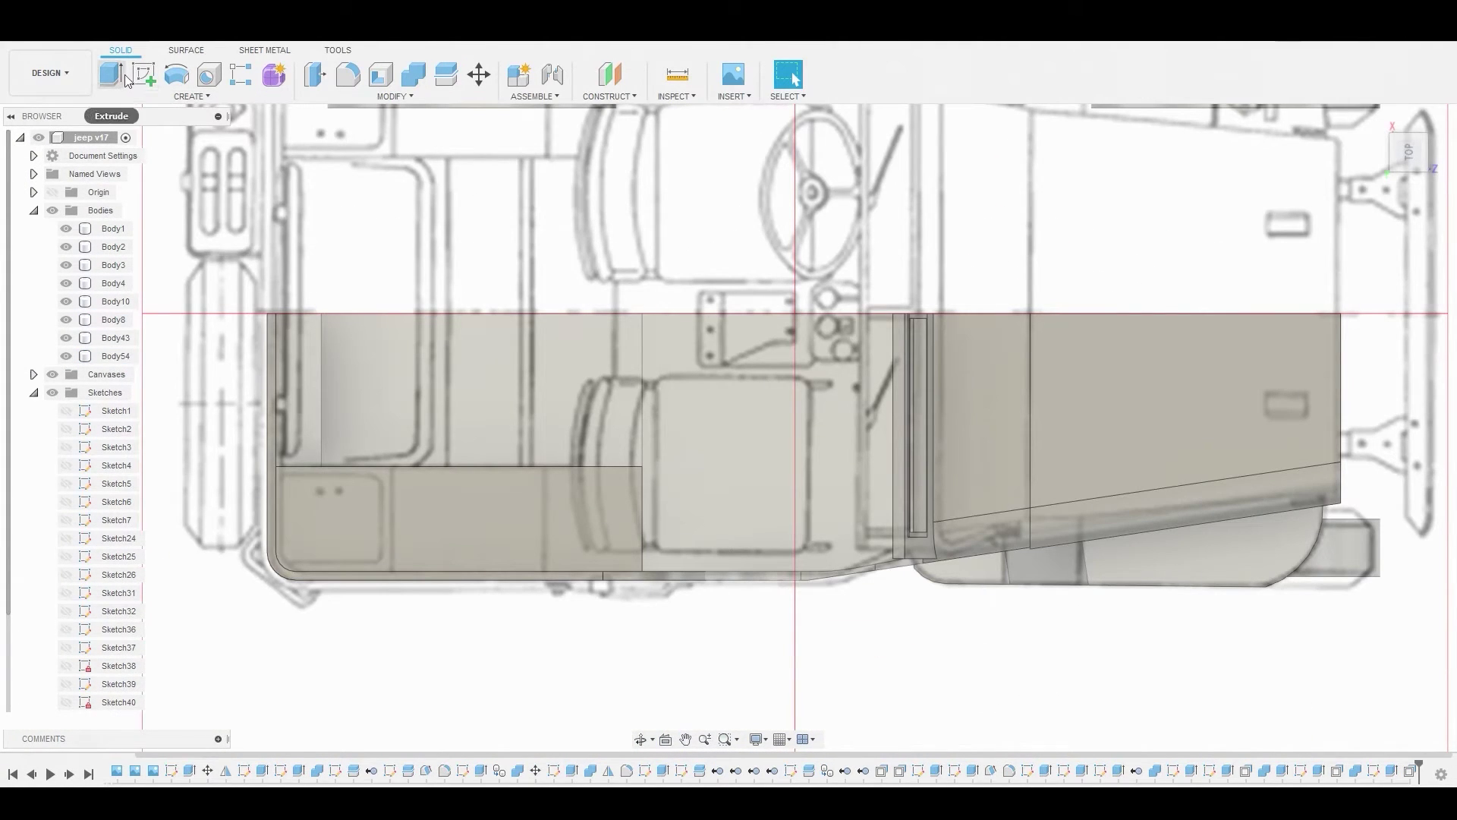
left_click(143, 74)
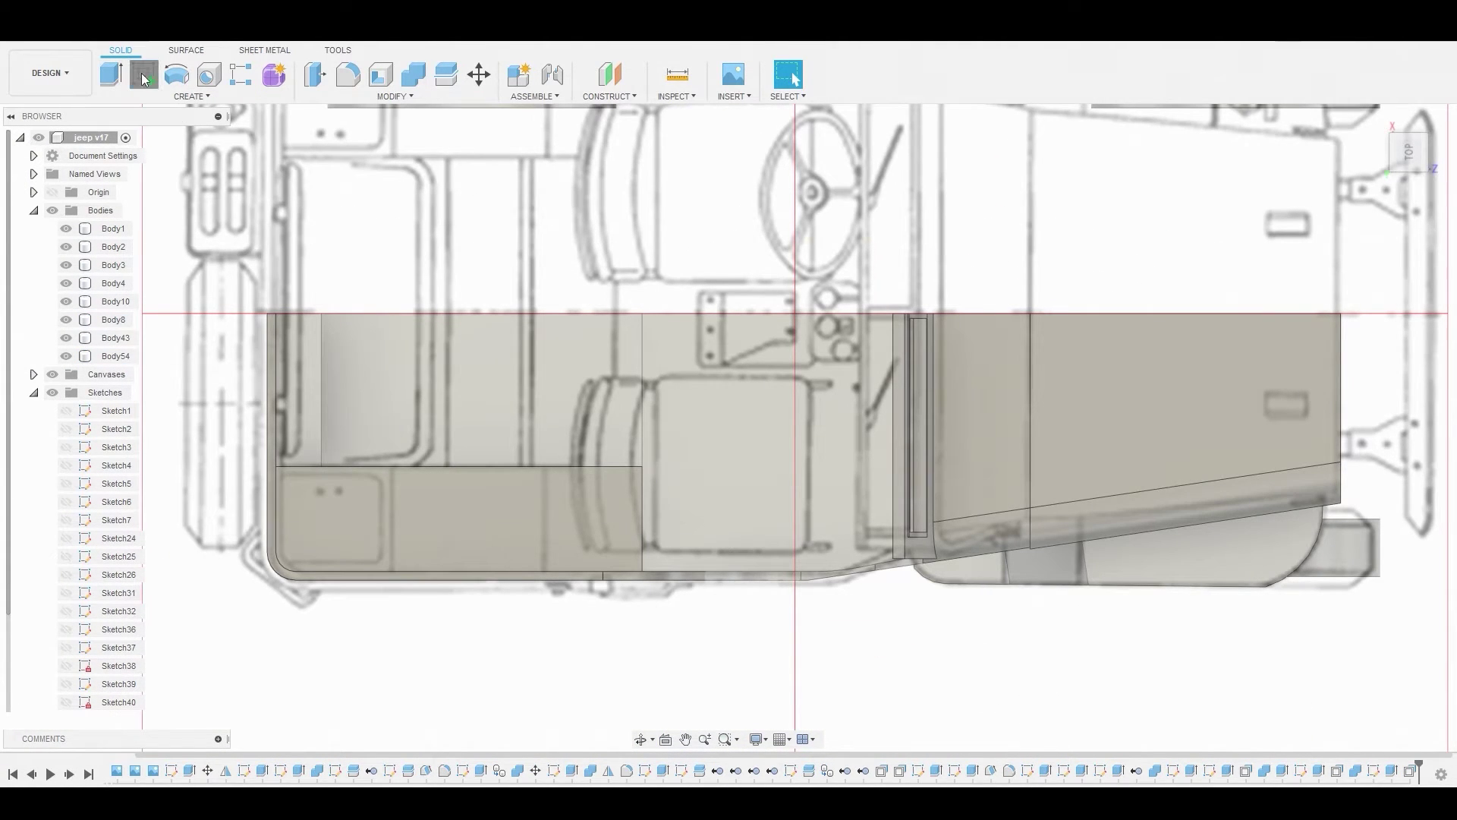
left_click(736, 442)
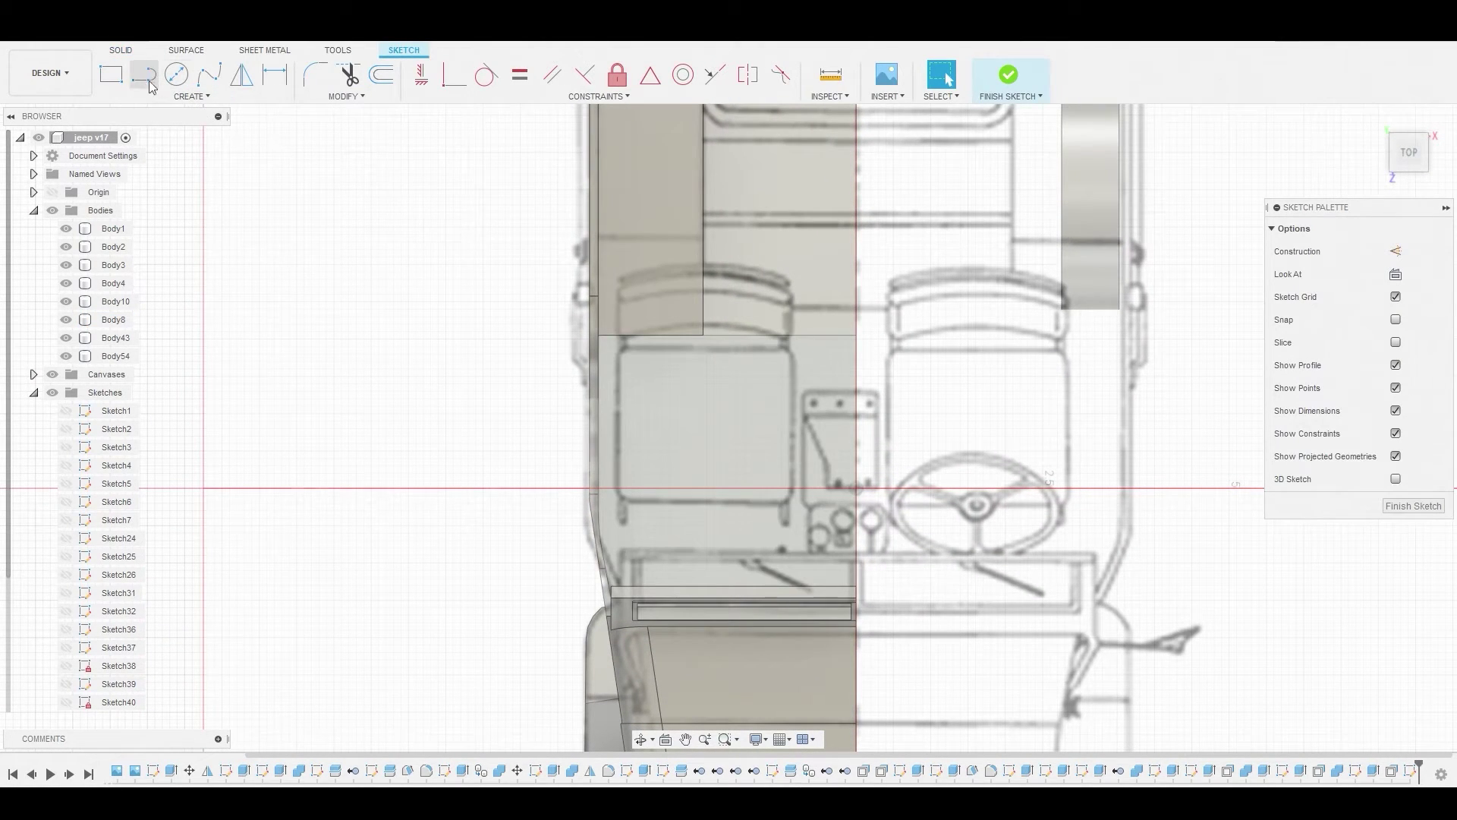
left_click(111, 73)
scroll(762, 423, "up", 1)
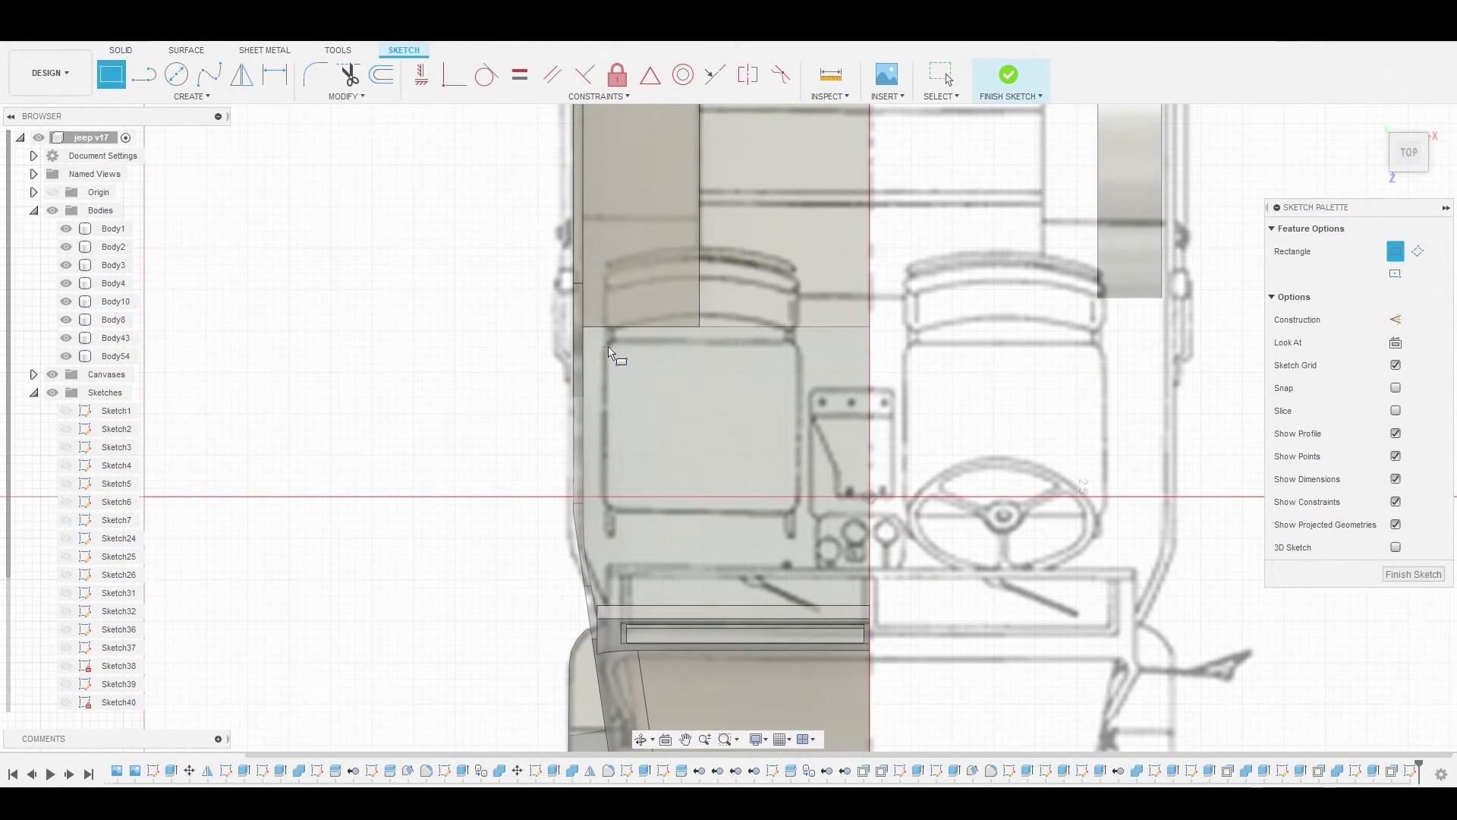
left_click(606, 346)
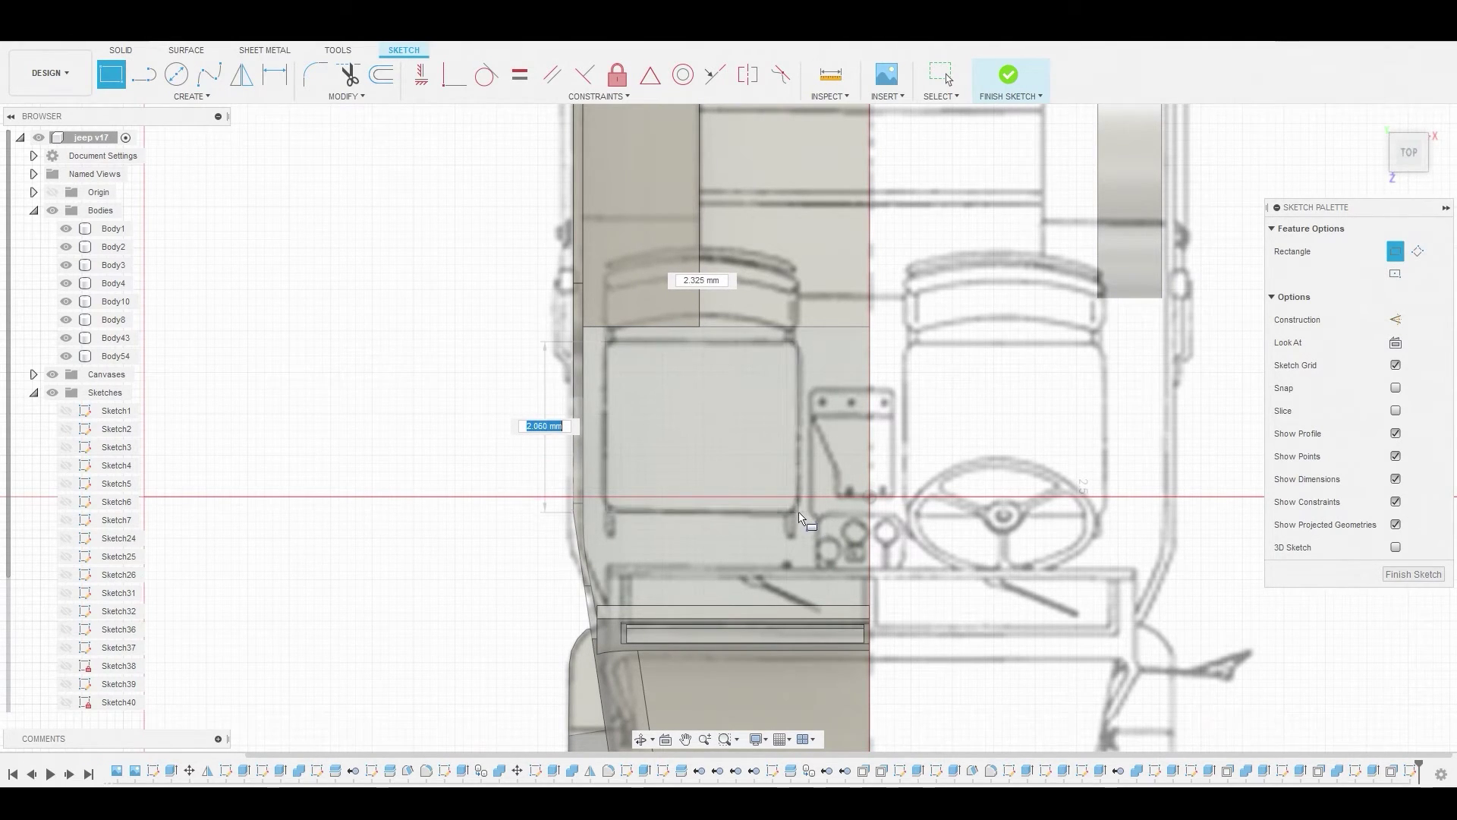
left_click(798, 518)
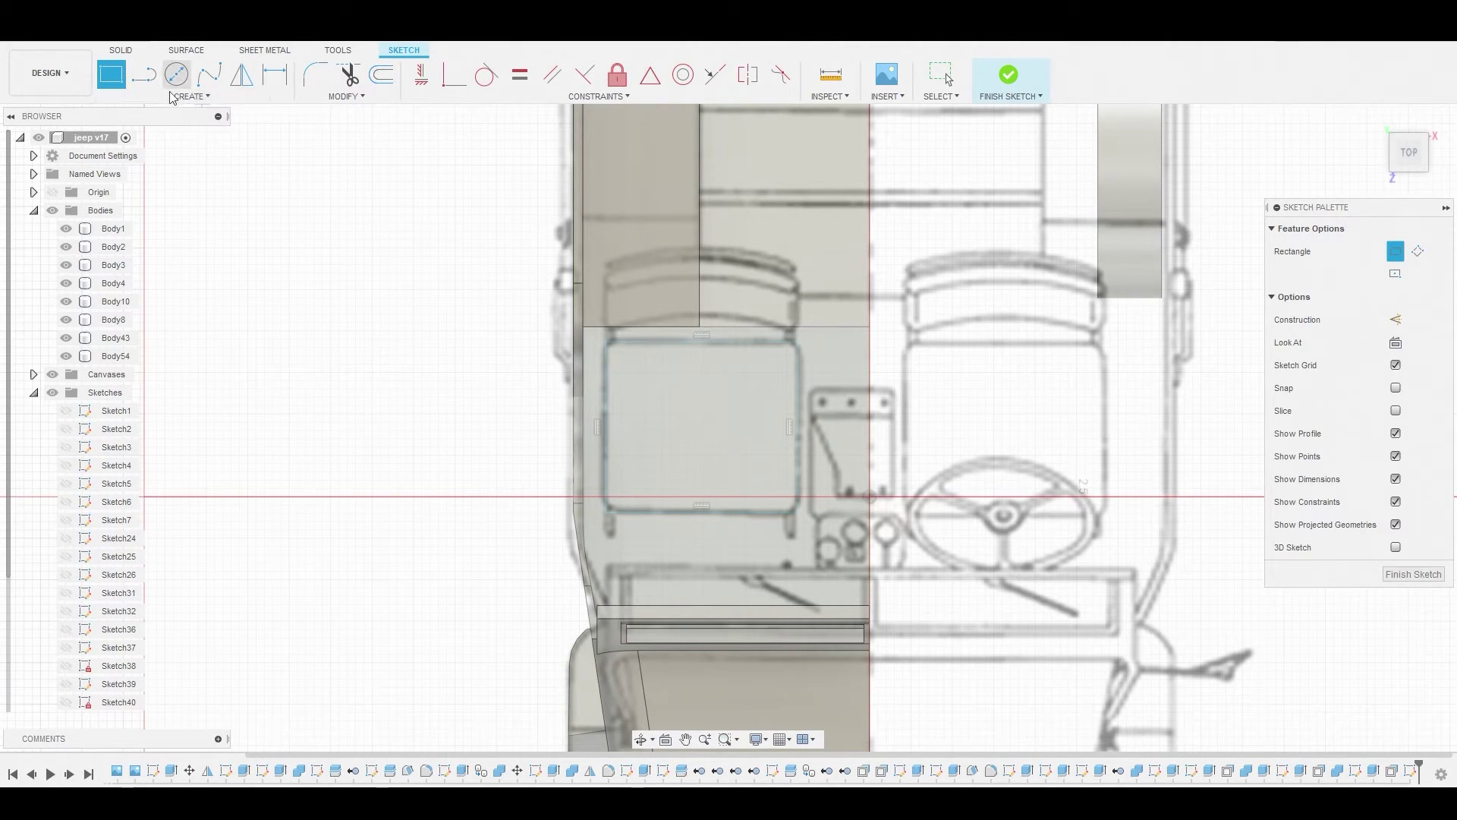
- Fillet all four corners of the seat cushion rectangle with a 0.078 mm radius
left_click(315, 75)
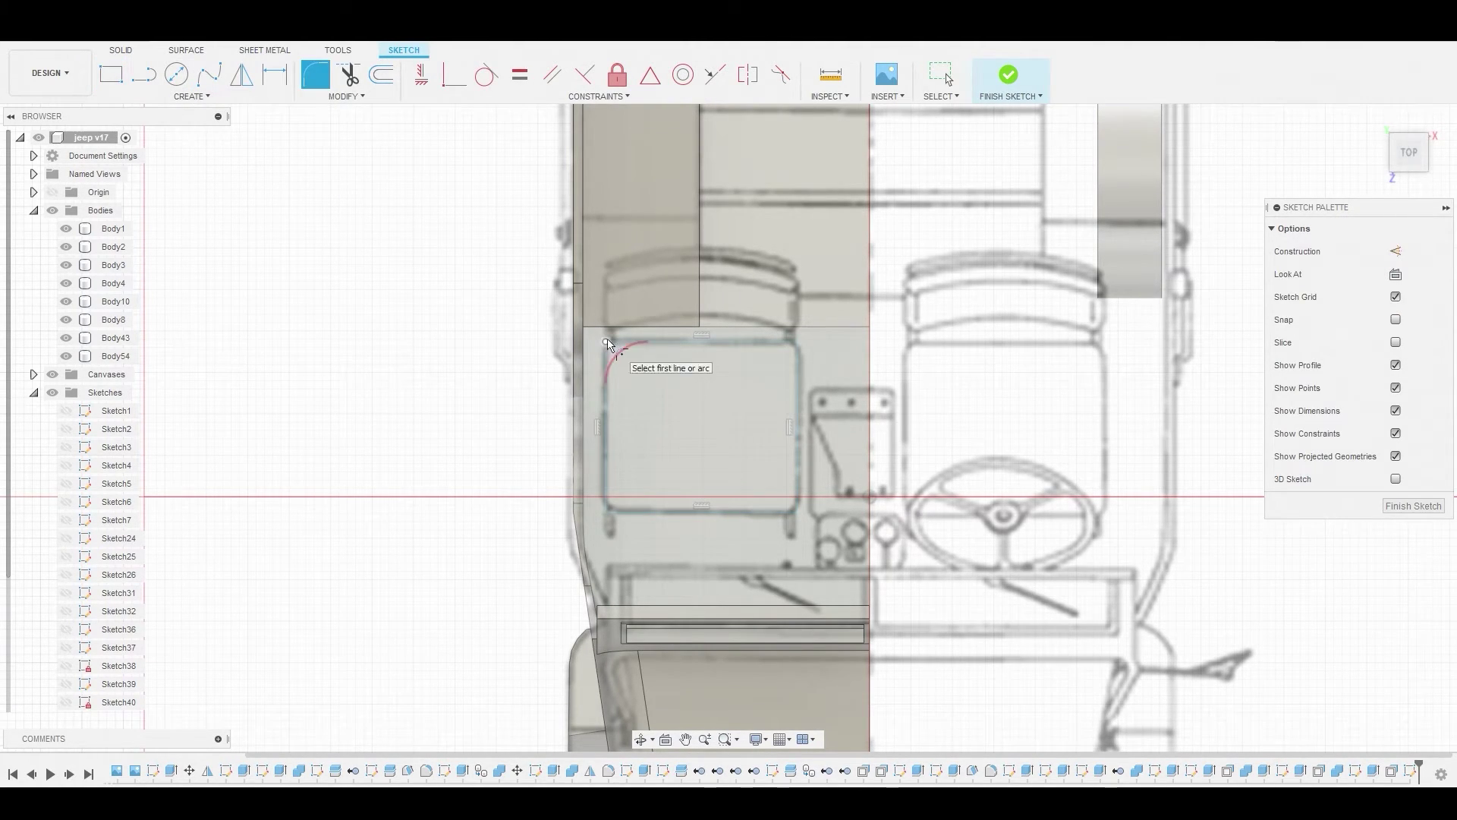
left_click(608, 344)
left_click(798, 345)
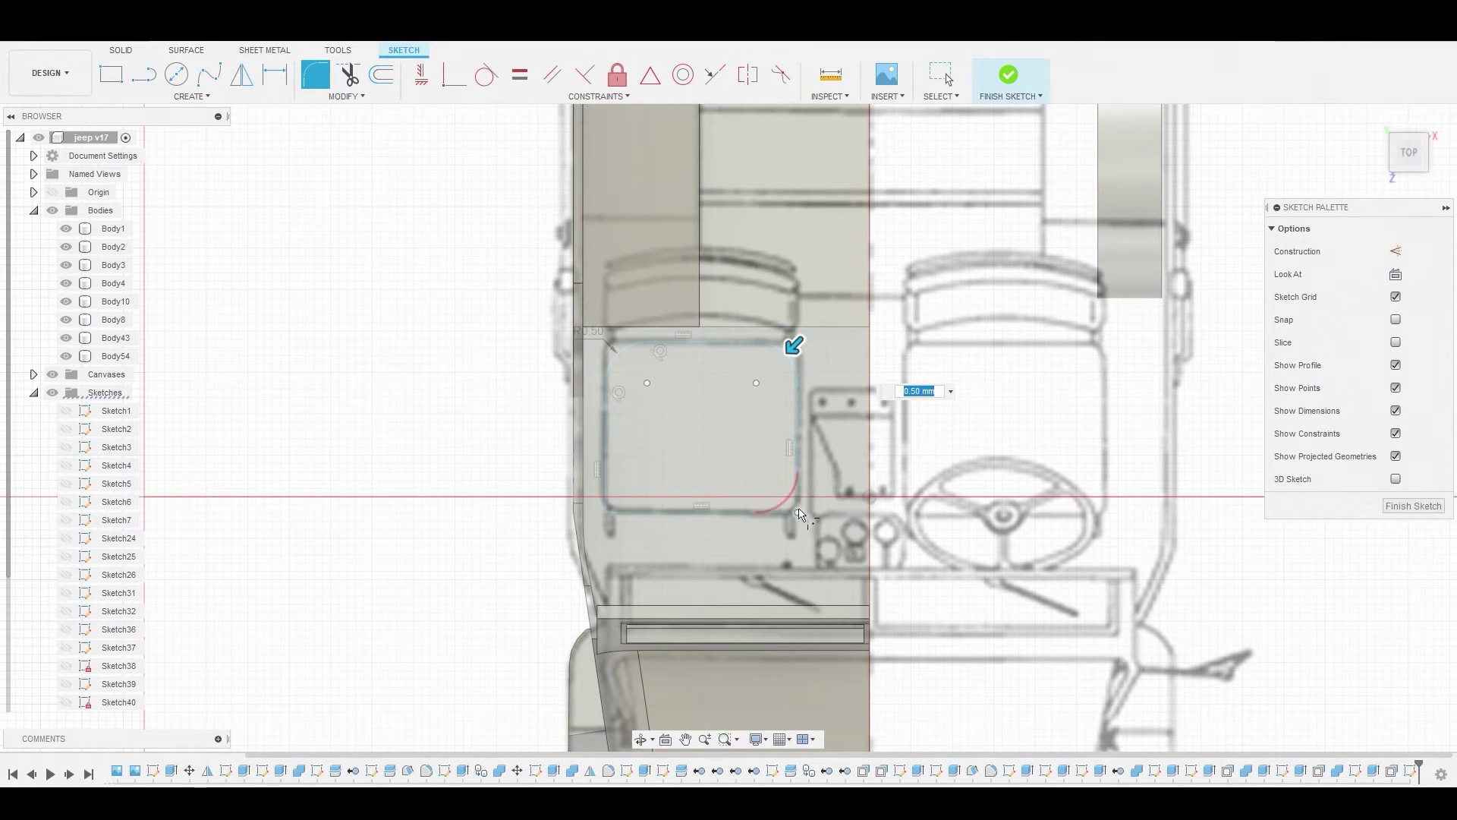
left_click(784, 514)
left_click(611, 518)
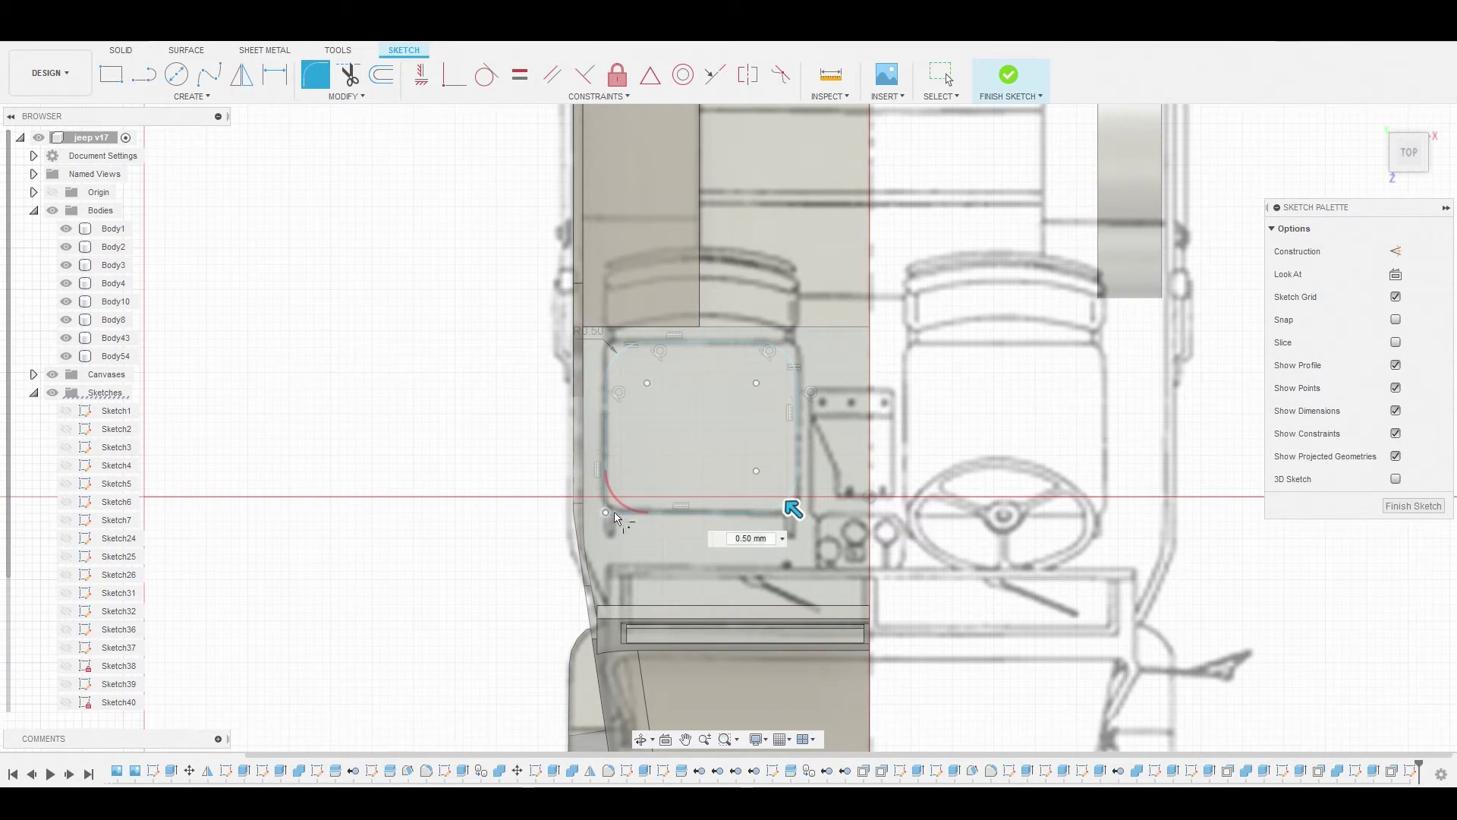
left_click_drag(608, 511, 601, 517)
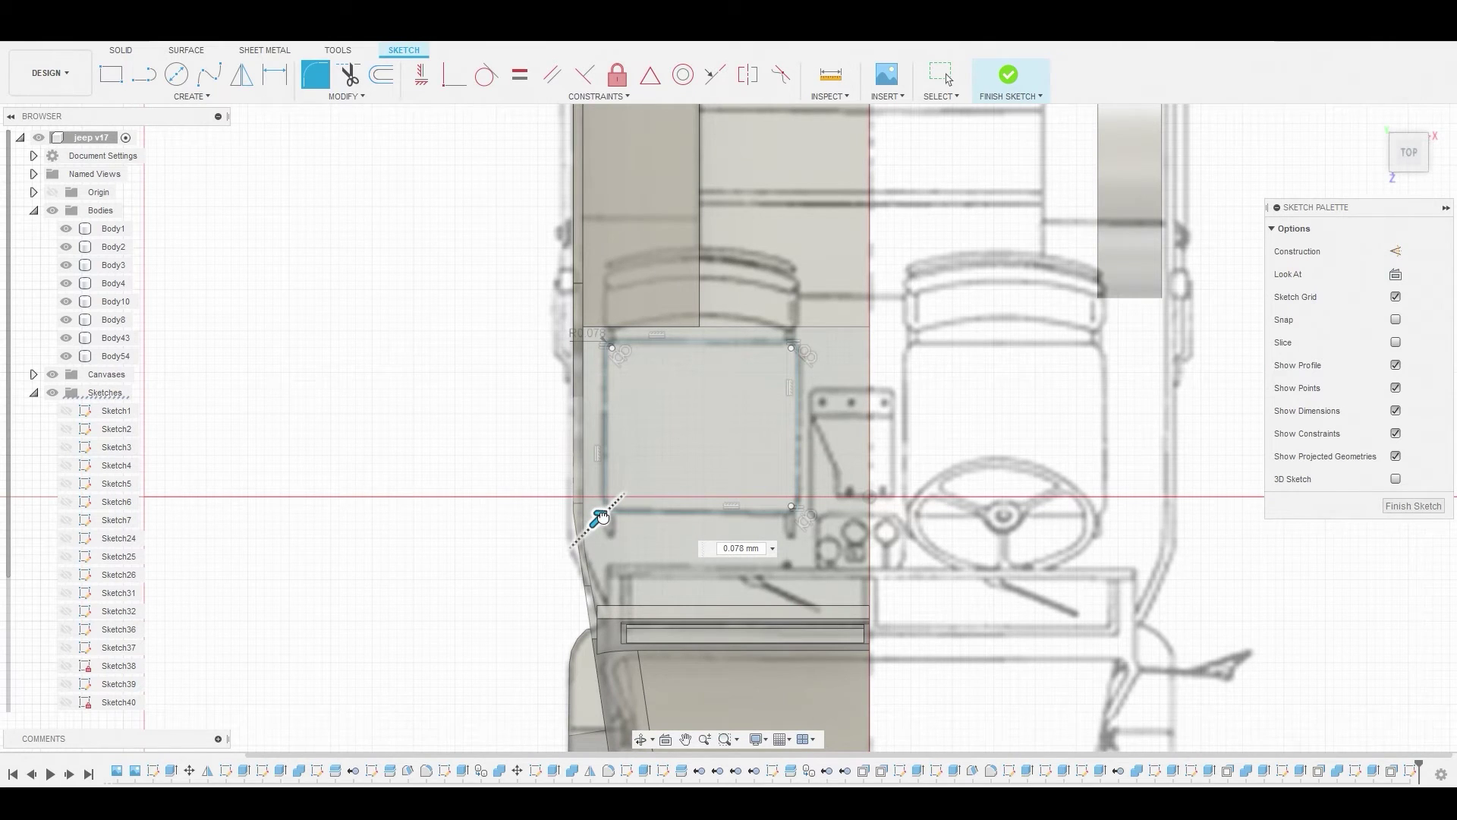
right_click(421, 414)
left_click(461, 416)
- Extrude the rounded seat cushion profile 0.247 mm upward as a new body
right_click(644, 421)
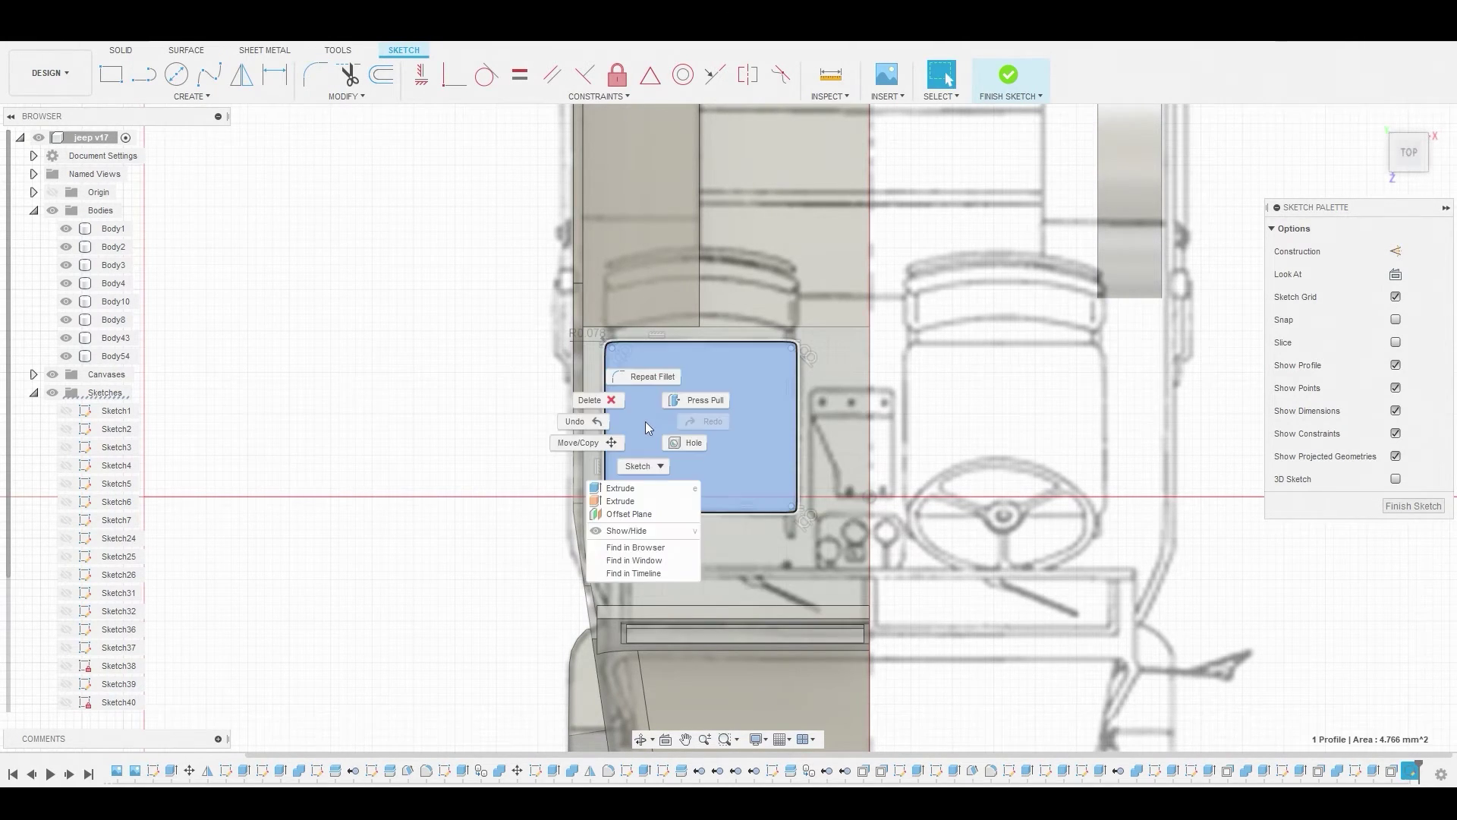
left_click(695, 402)
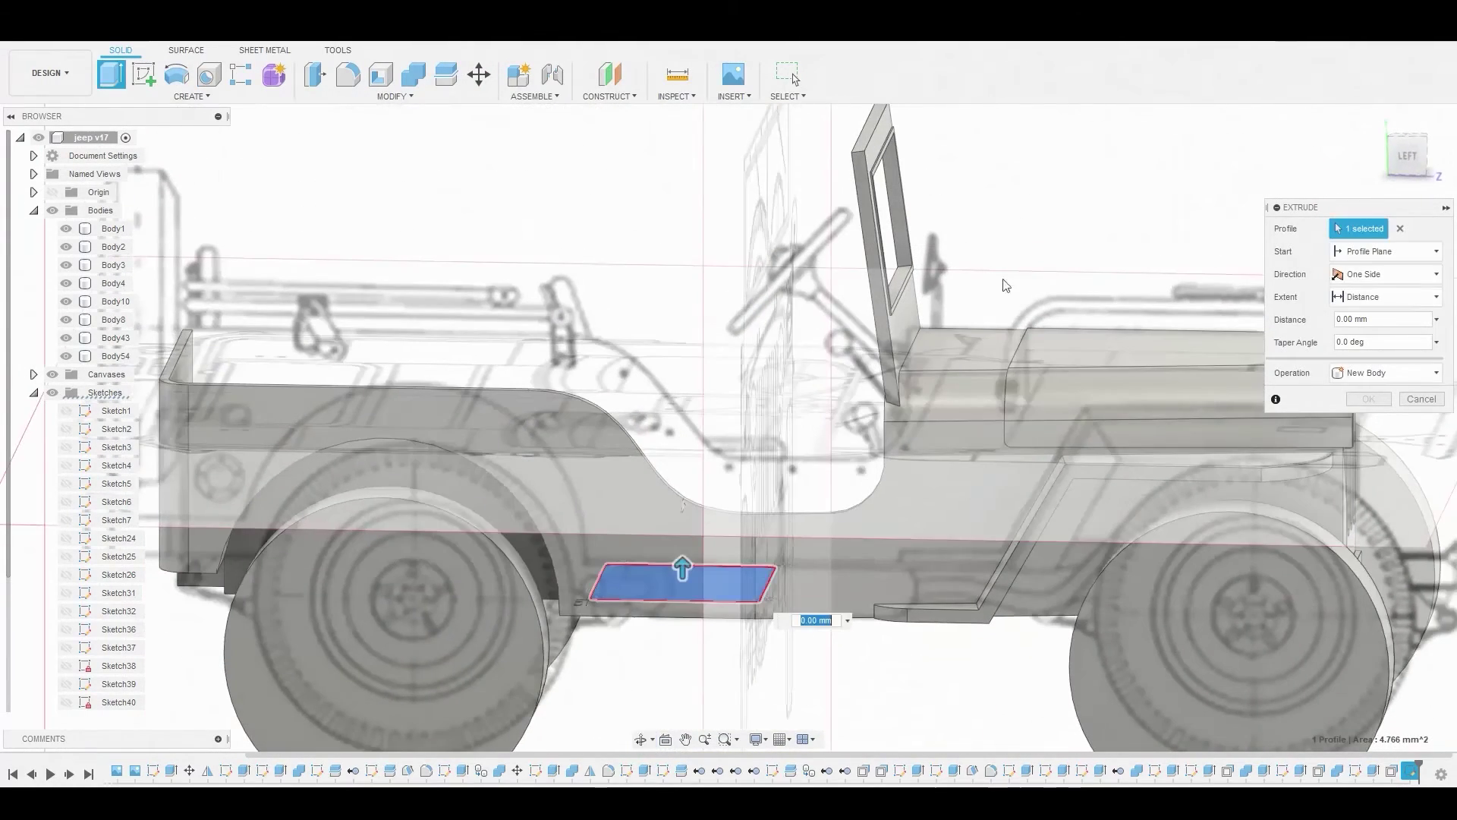
left_click(1409, 158)
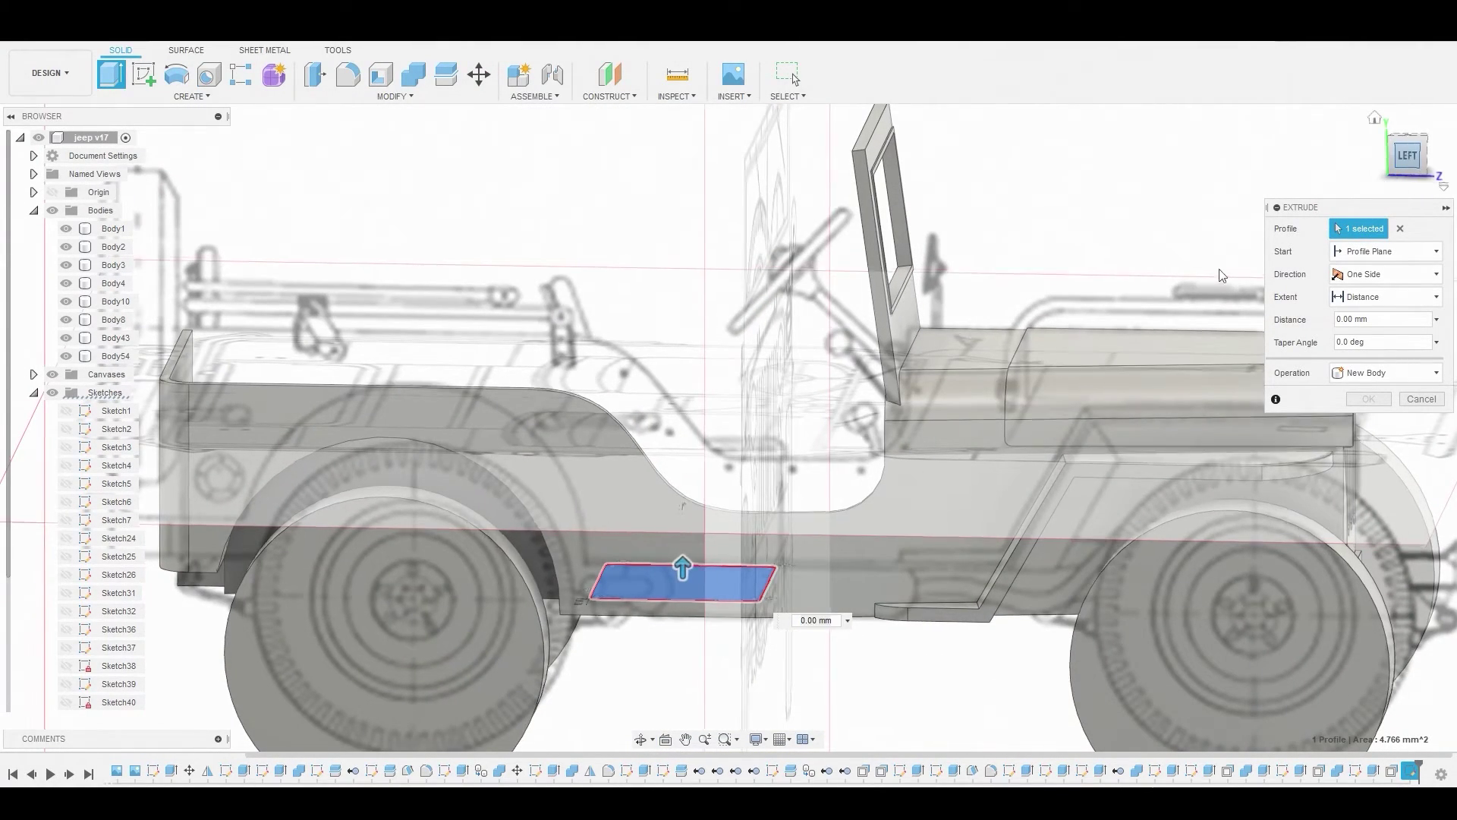
left_click_drag(692, 551, 693, 530)
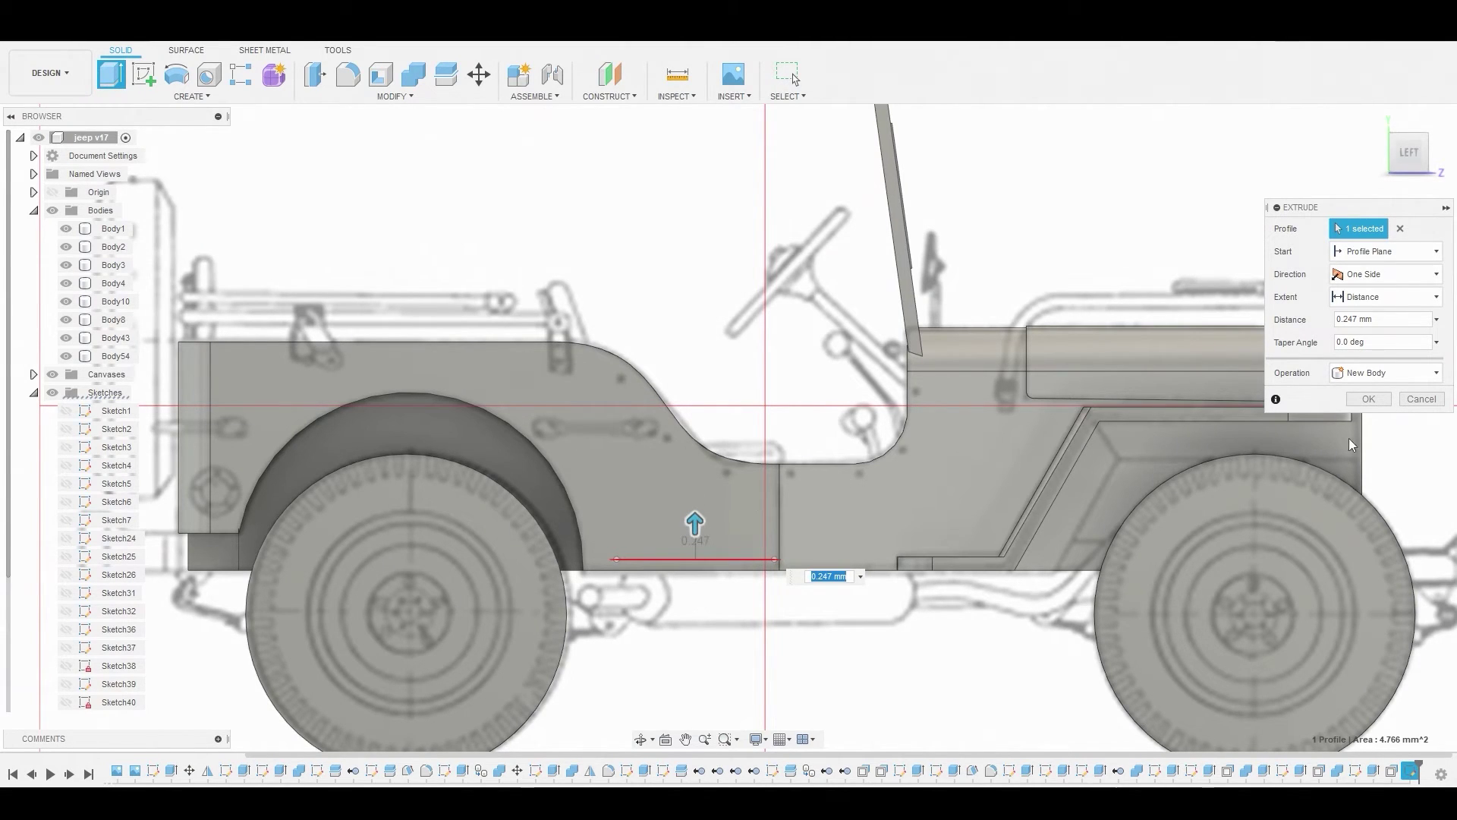
left_click(1378, 400)
- Move the seat cushion body up 1.08 mm and tilt it -2.9 degrees about the X axis
right_click(114, 375)
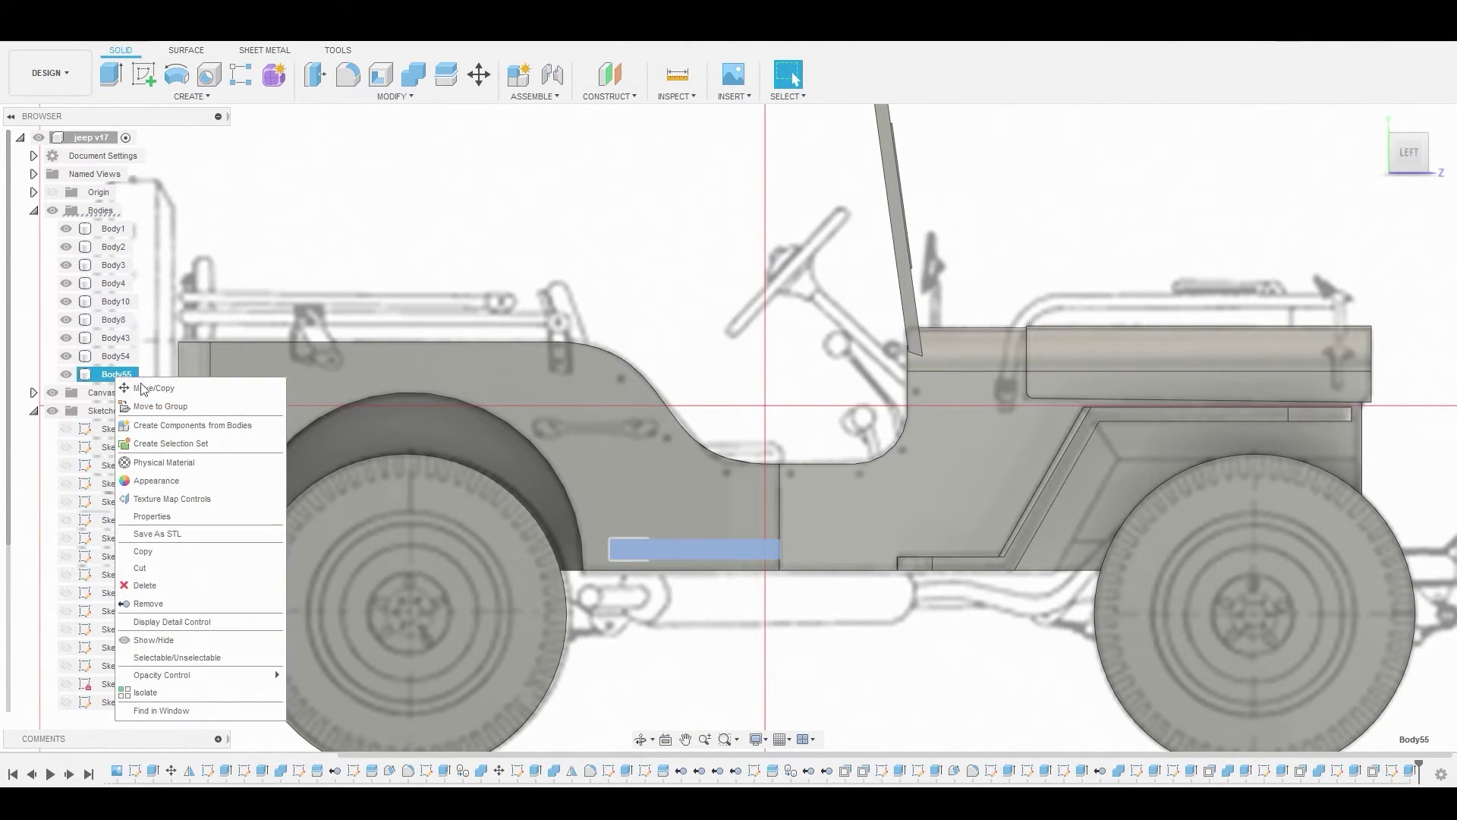
left_click(275, 670)
left_click_drag(609, 523, 608, 434)
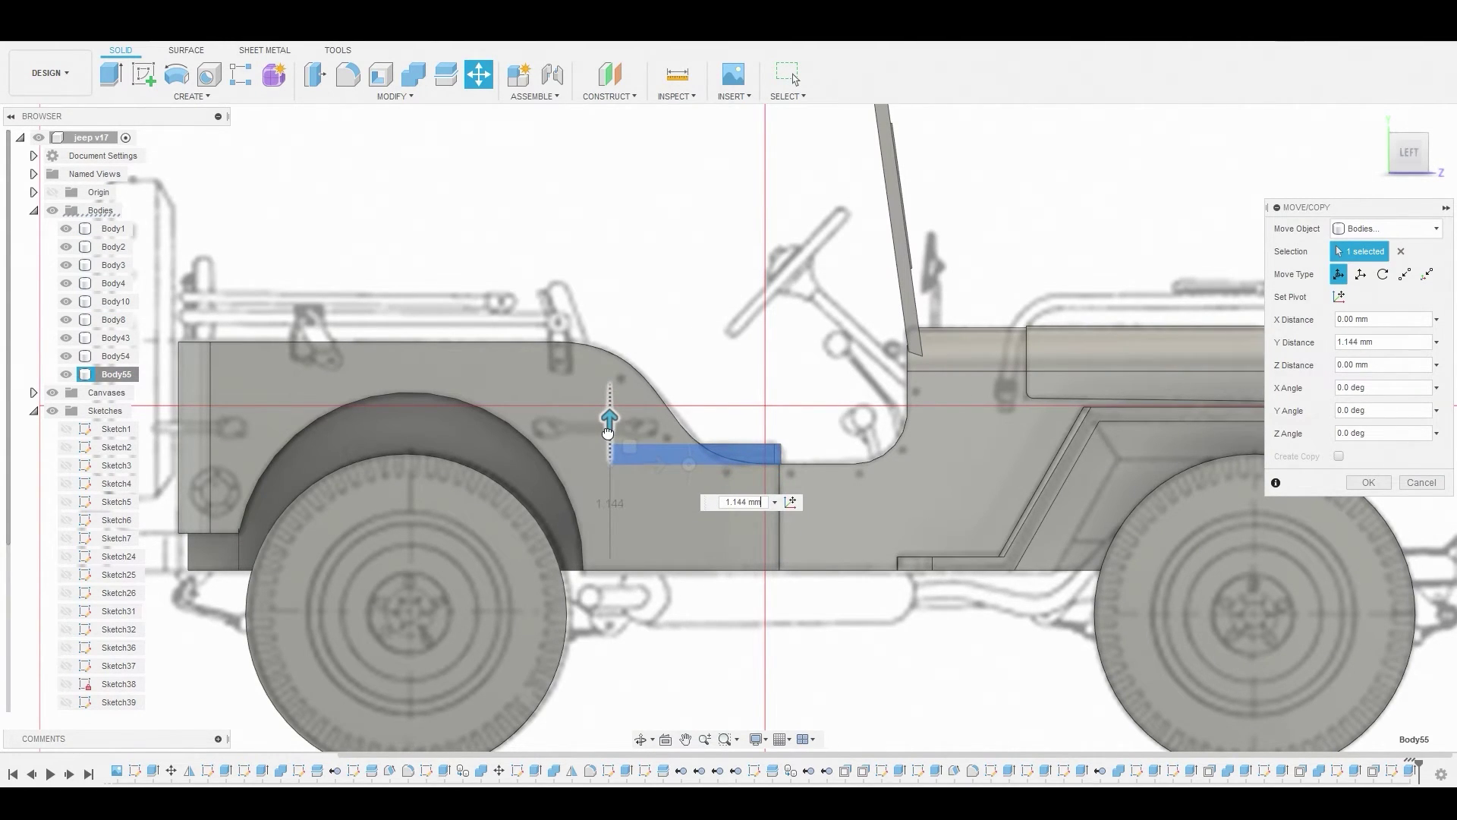
left_click_drag(605, 434, 607, 438)
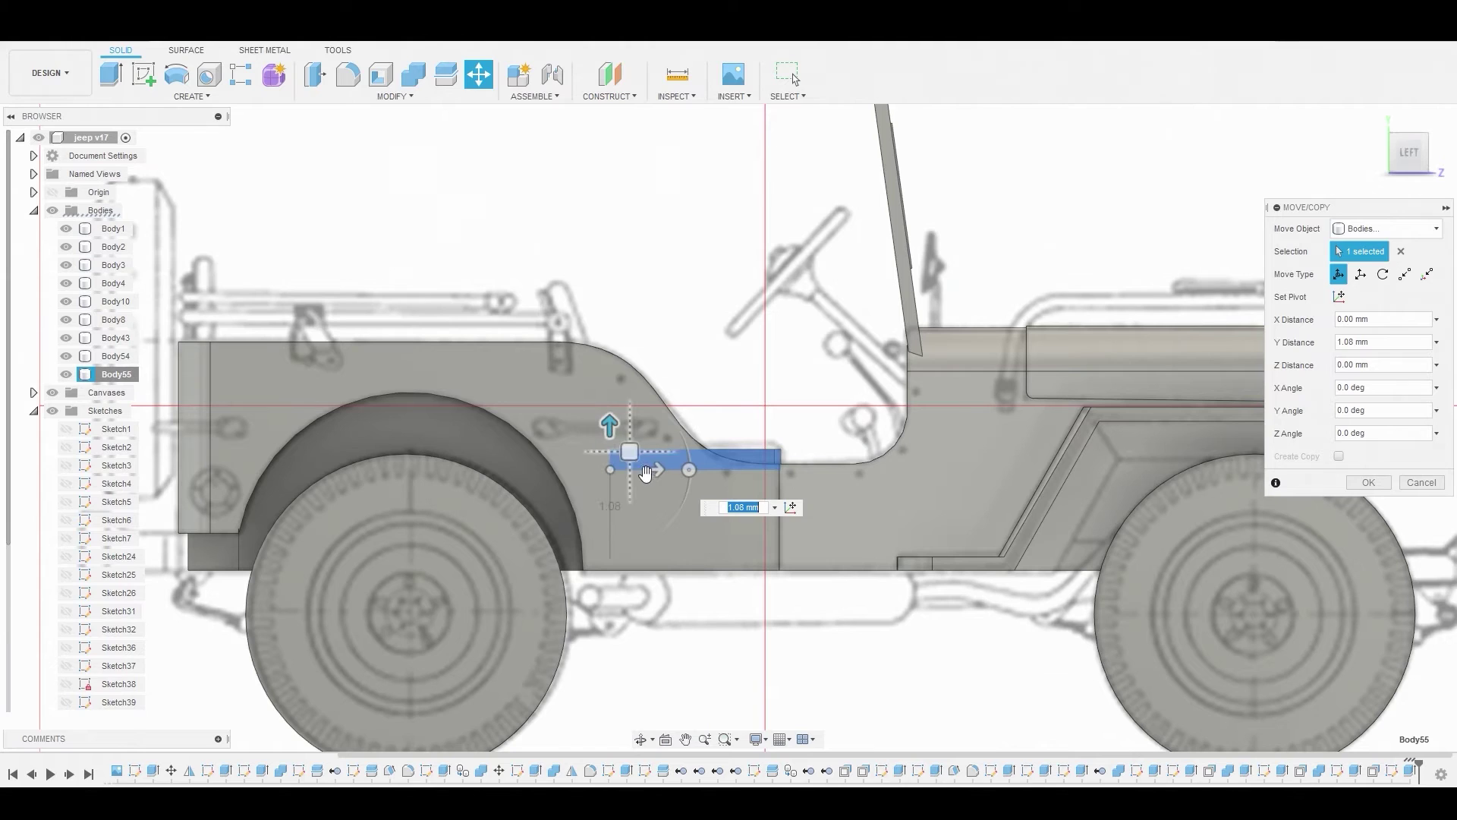
left_click(687, 470)
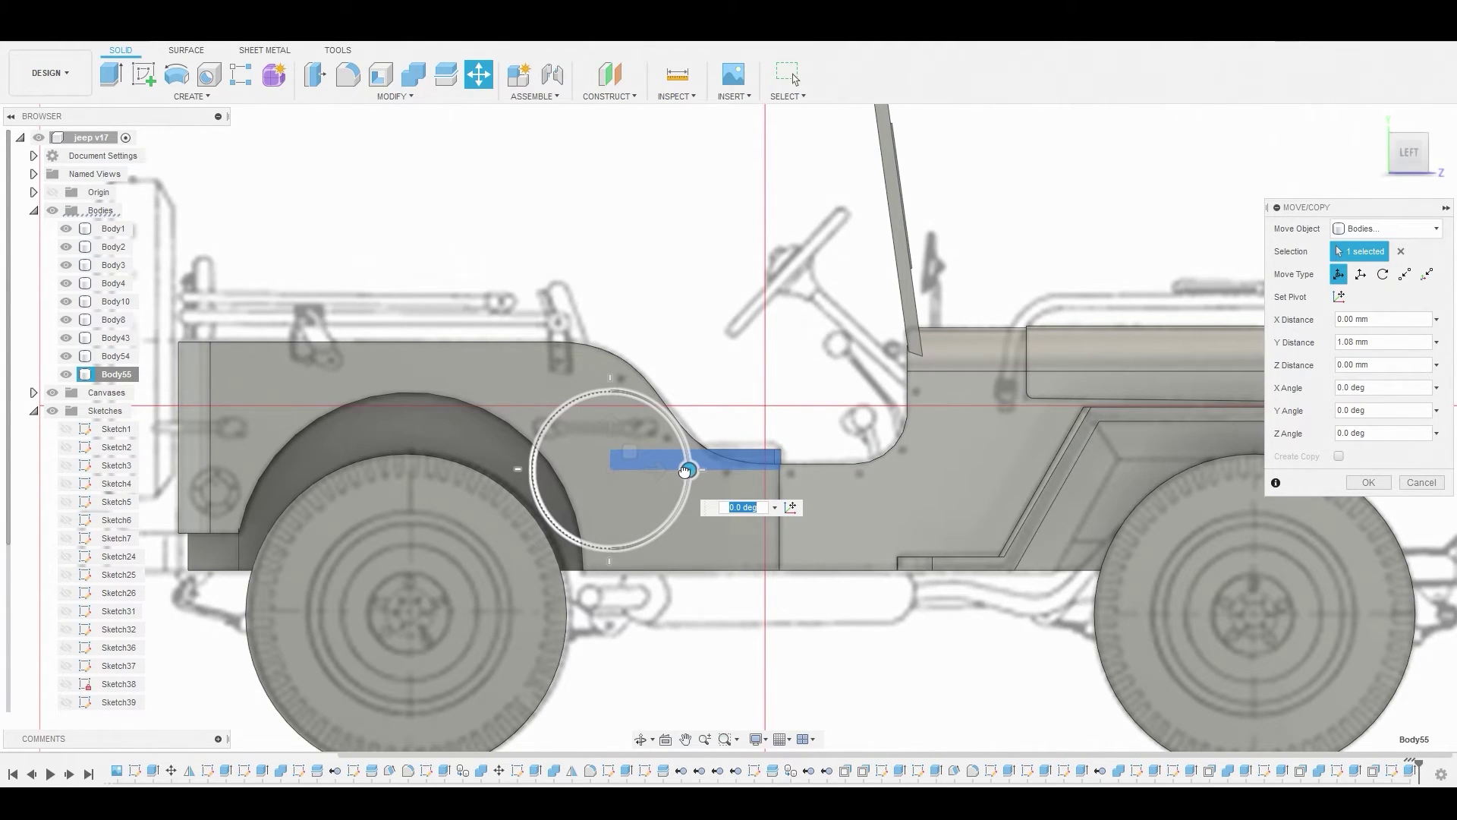
left_click_drag(686, 470, 686, 467)
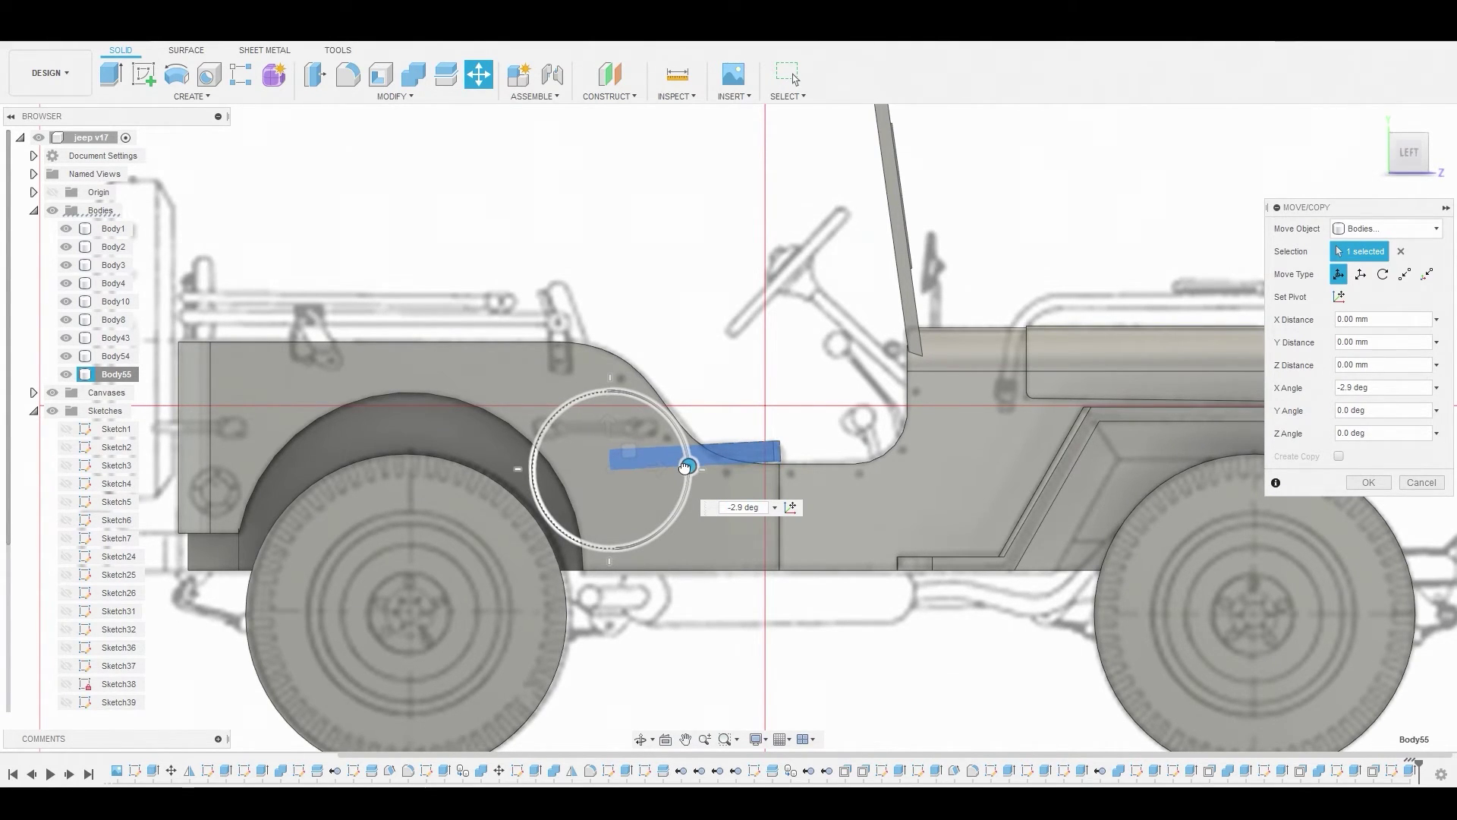
left_click(1369, 482)
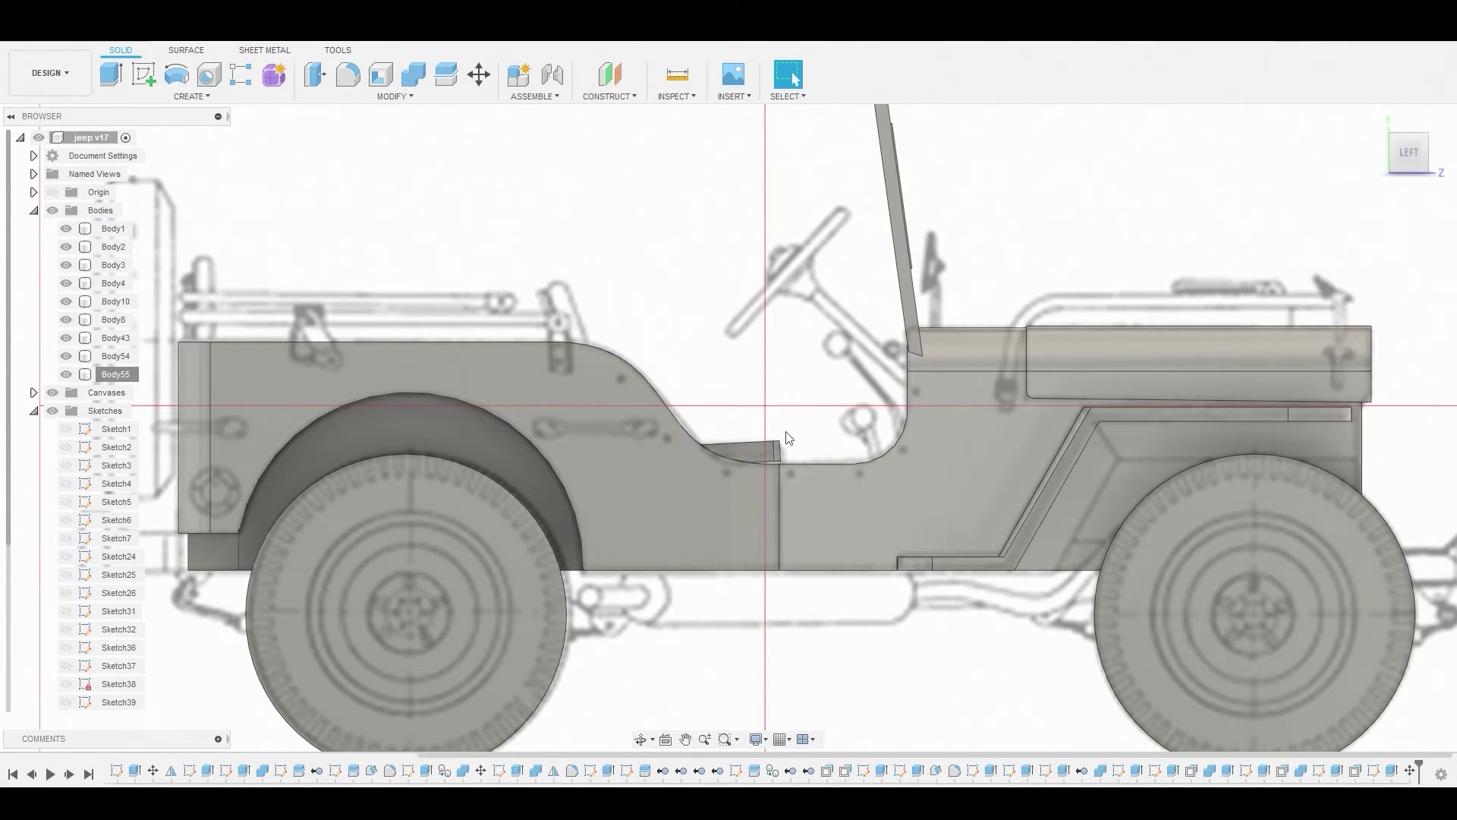
- Copy the seat cushion as a backrest, rotating it -108 degrees about X and offsetting it -0.299 mm in Y and 0.298 mm in Z
left_click(121, 375)
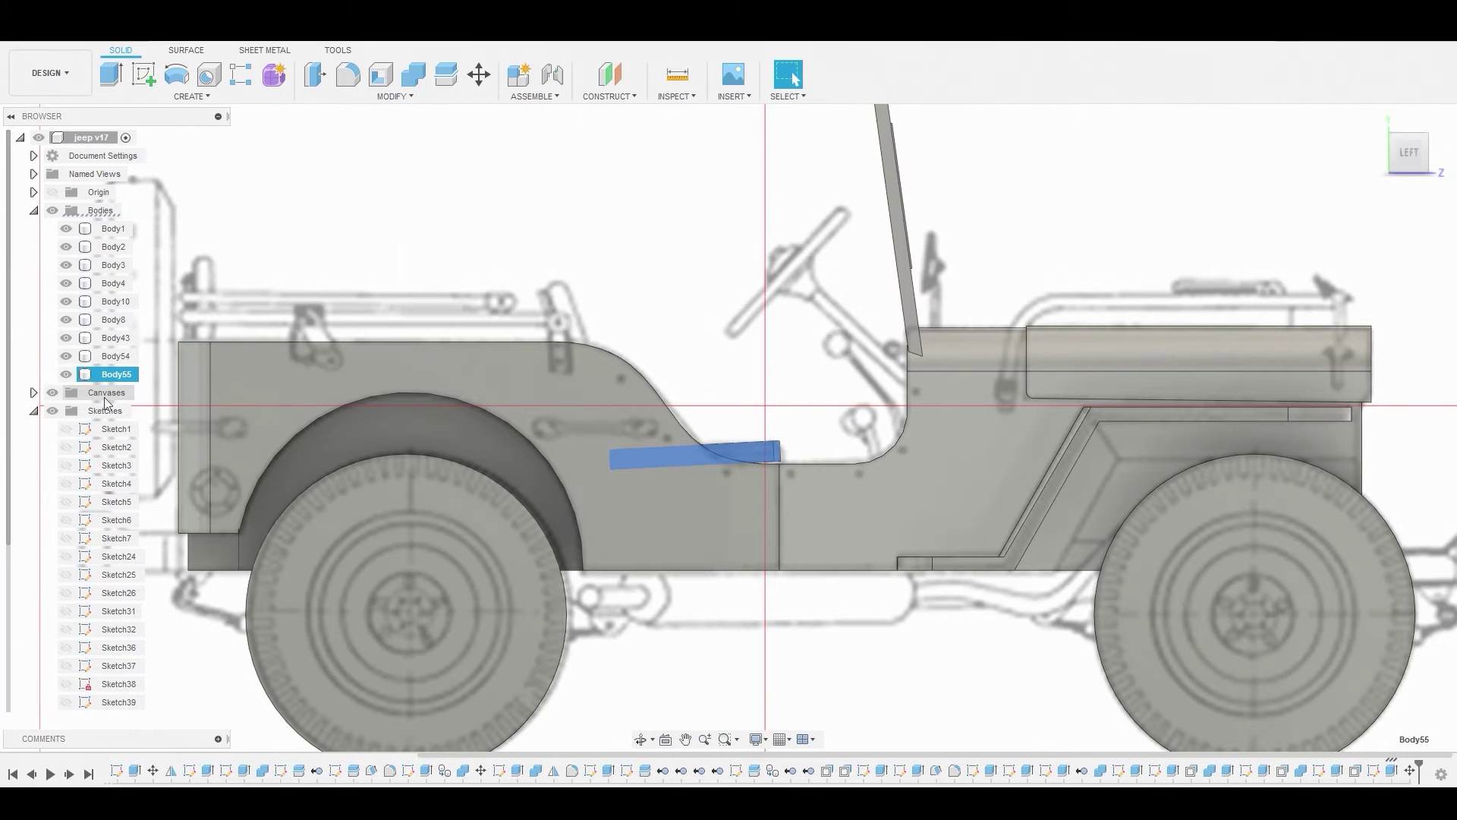
key("ctrl+c")
key("ctrl+v")
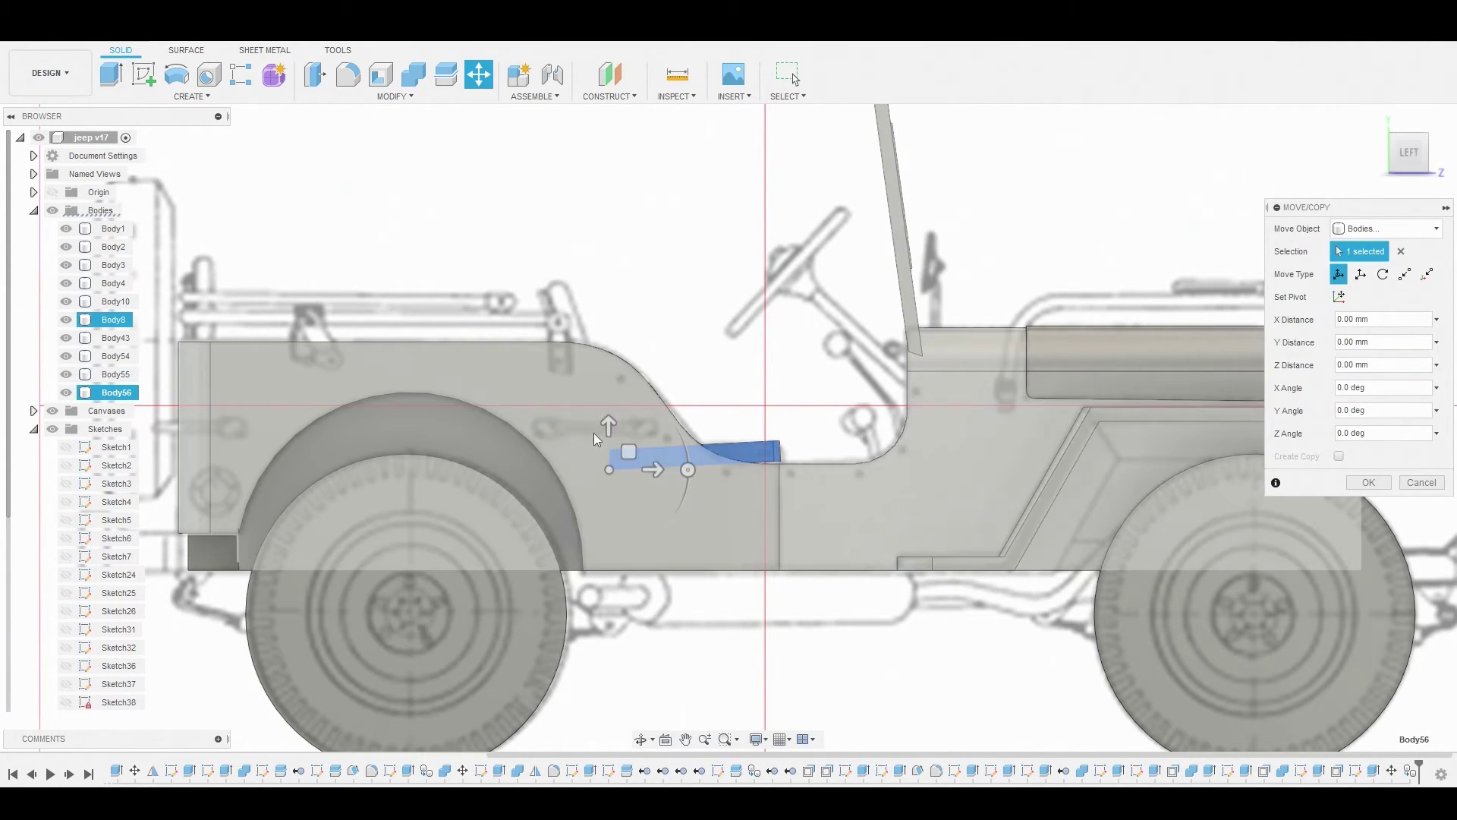
left_click_drag(687, 470, 589, 396)
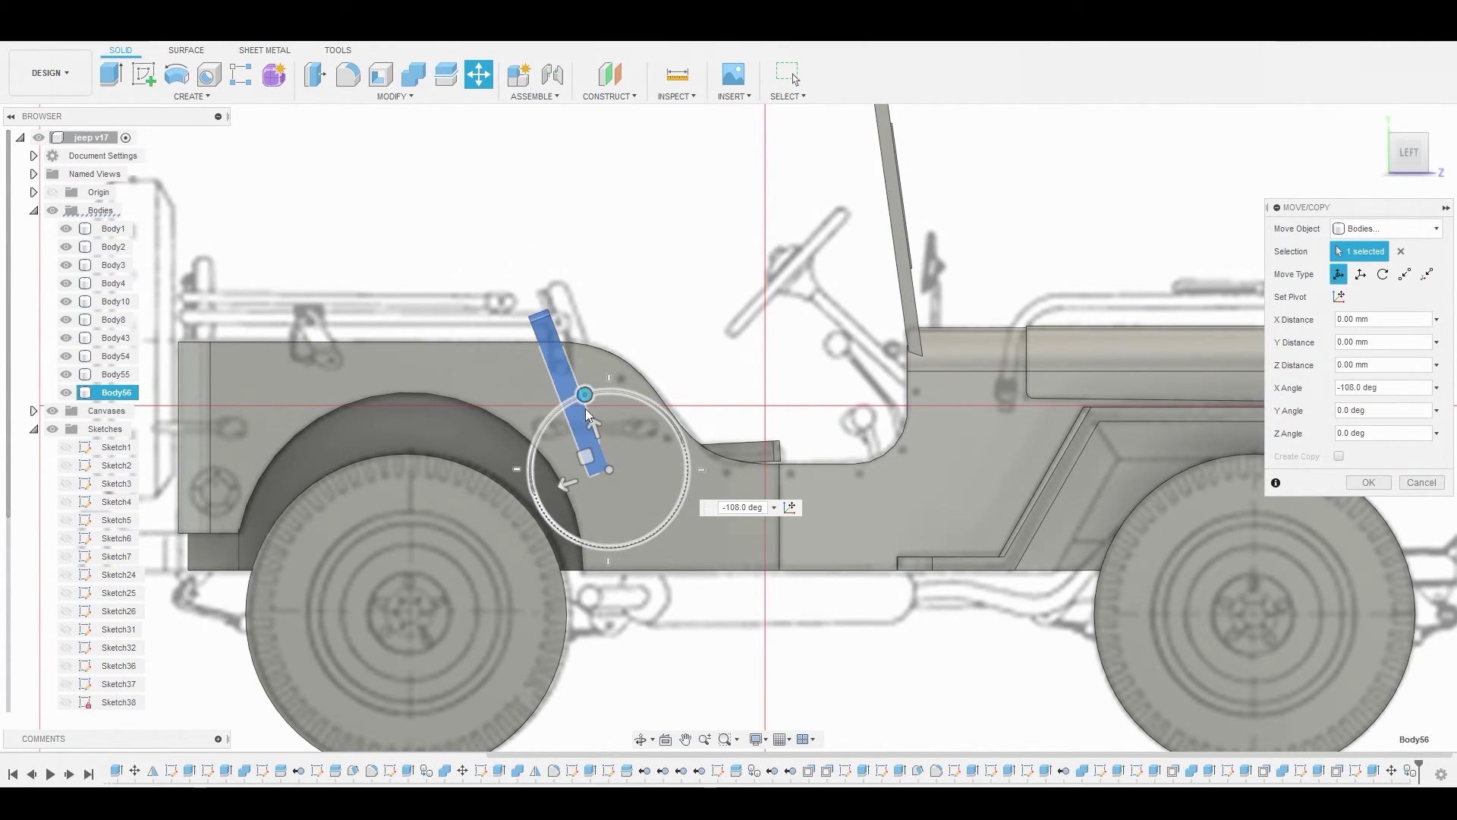
left_click_drag(589, 449, 600, 427)
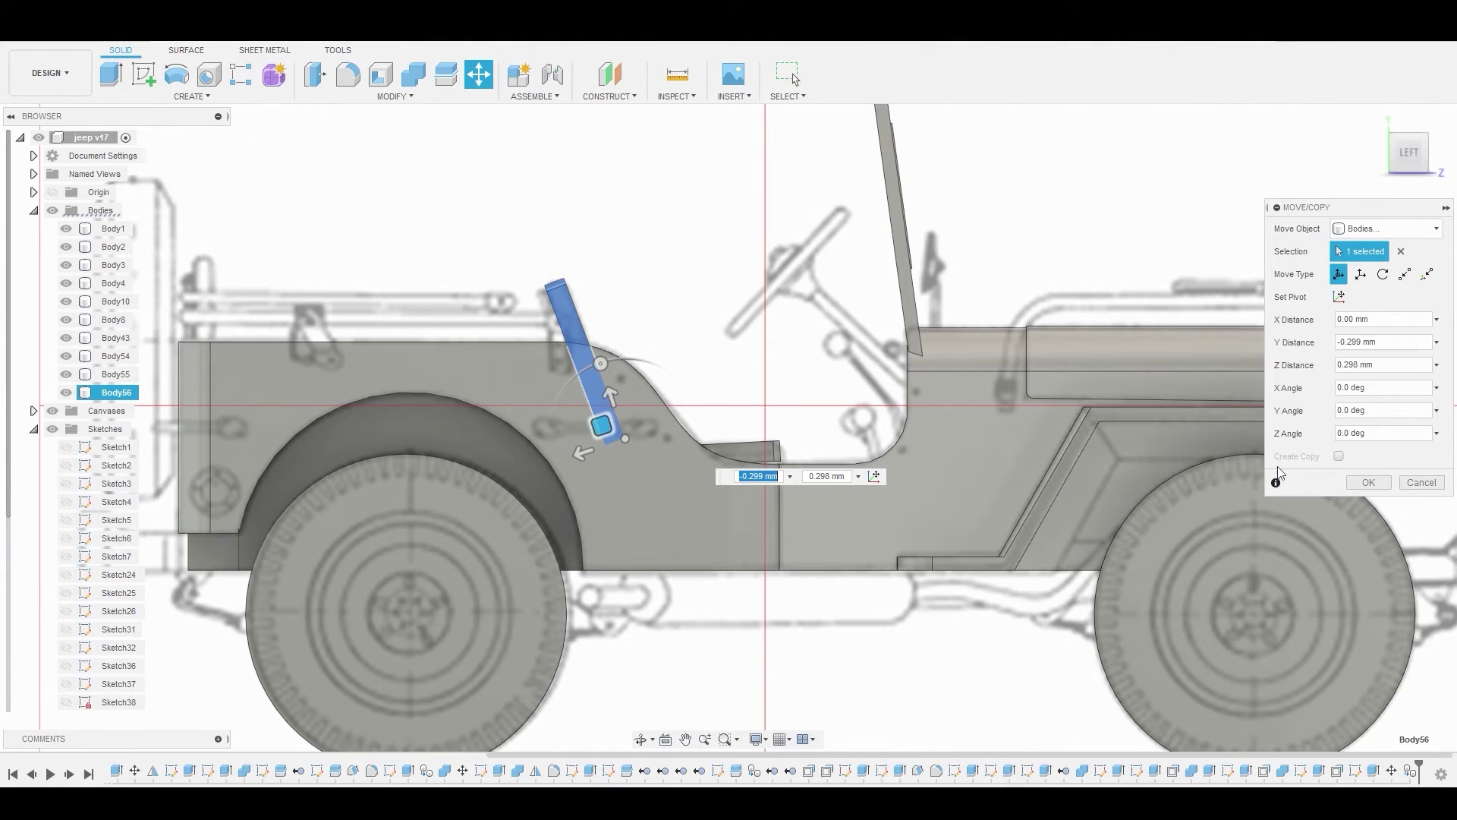
left_click(1359, 483)
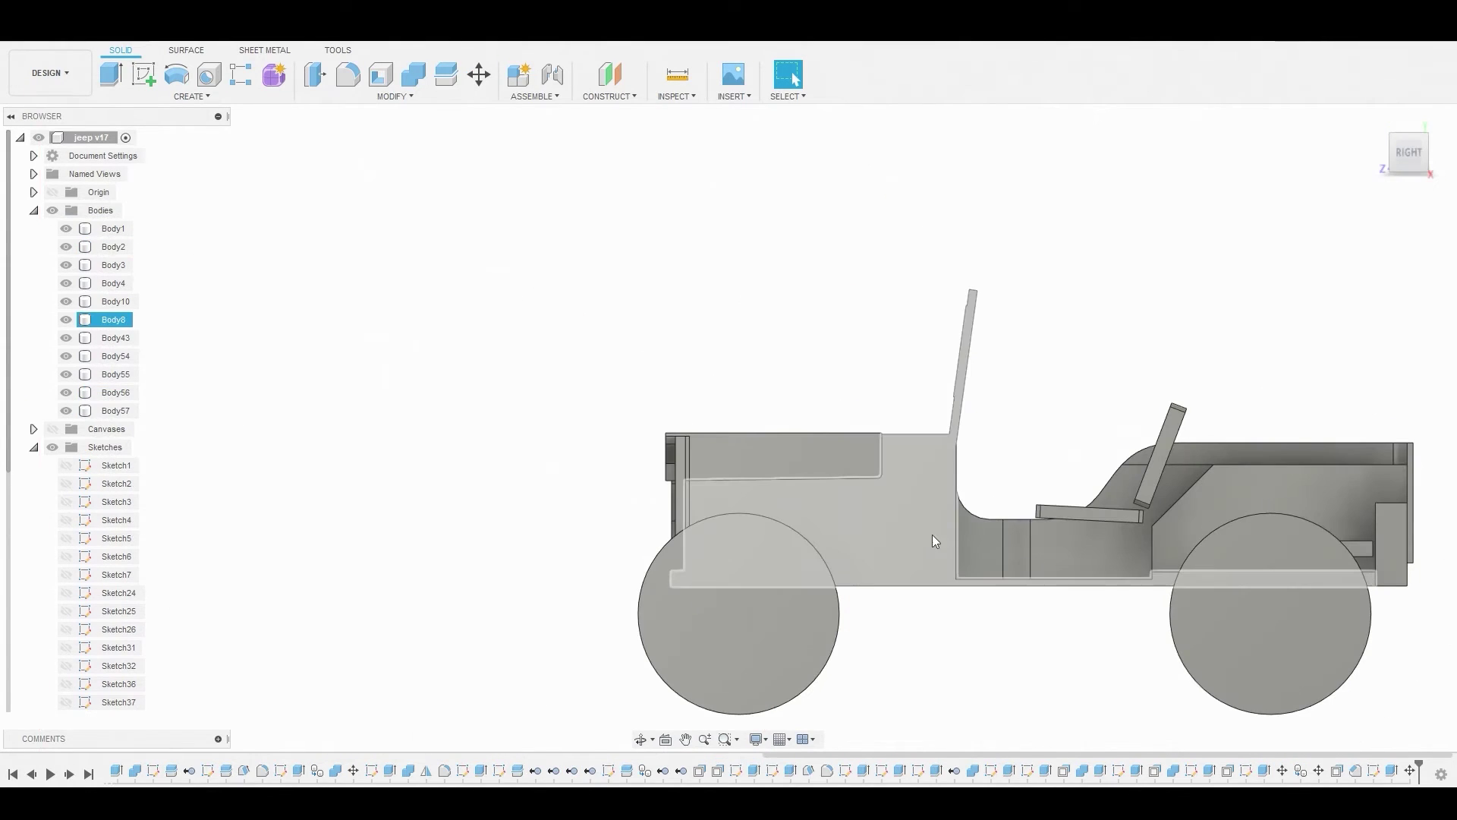
- Sketch a right triangle on the jeep body's side face at the front floor corner, with a sloped side about 1.38 mm long
left_click(923, 509)
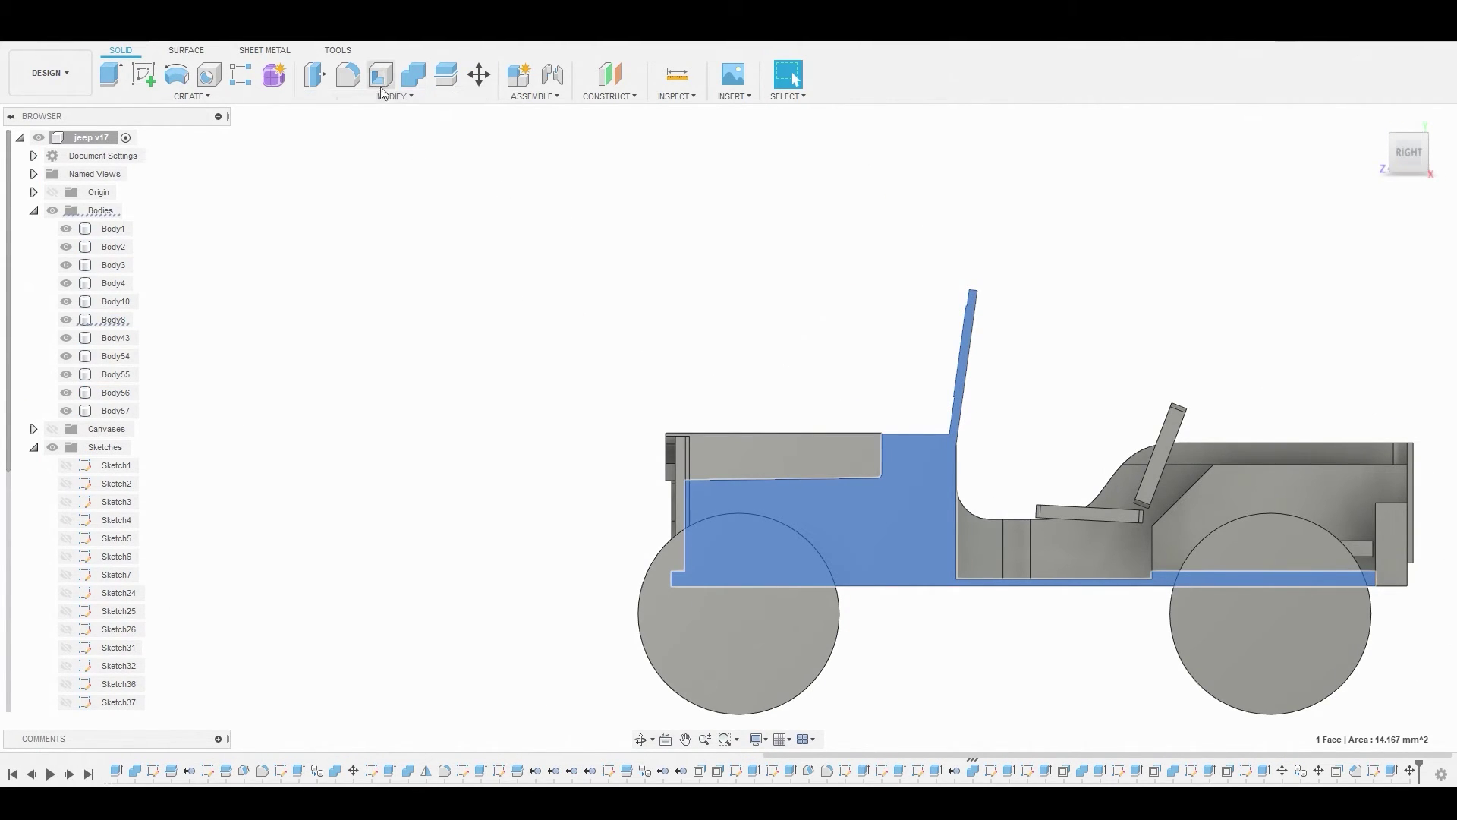
left_click(144, 74)
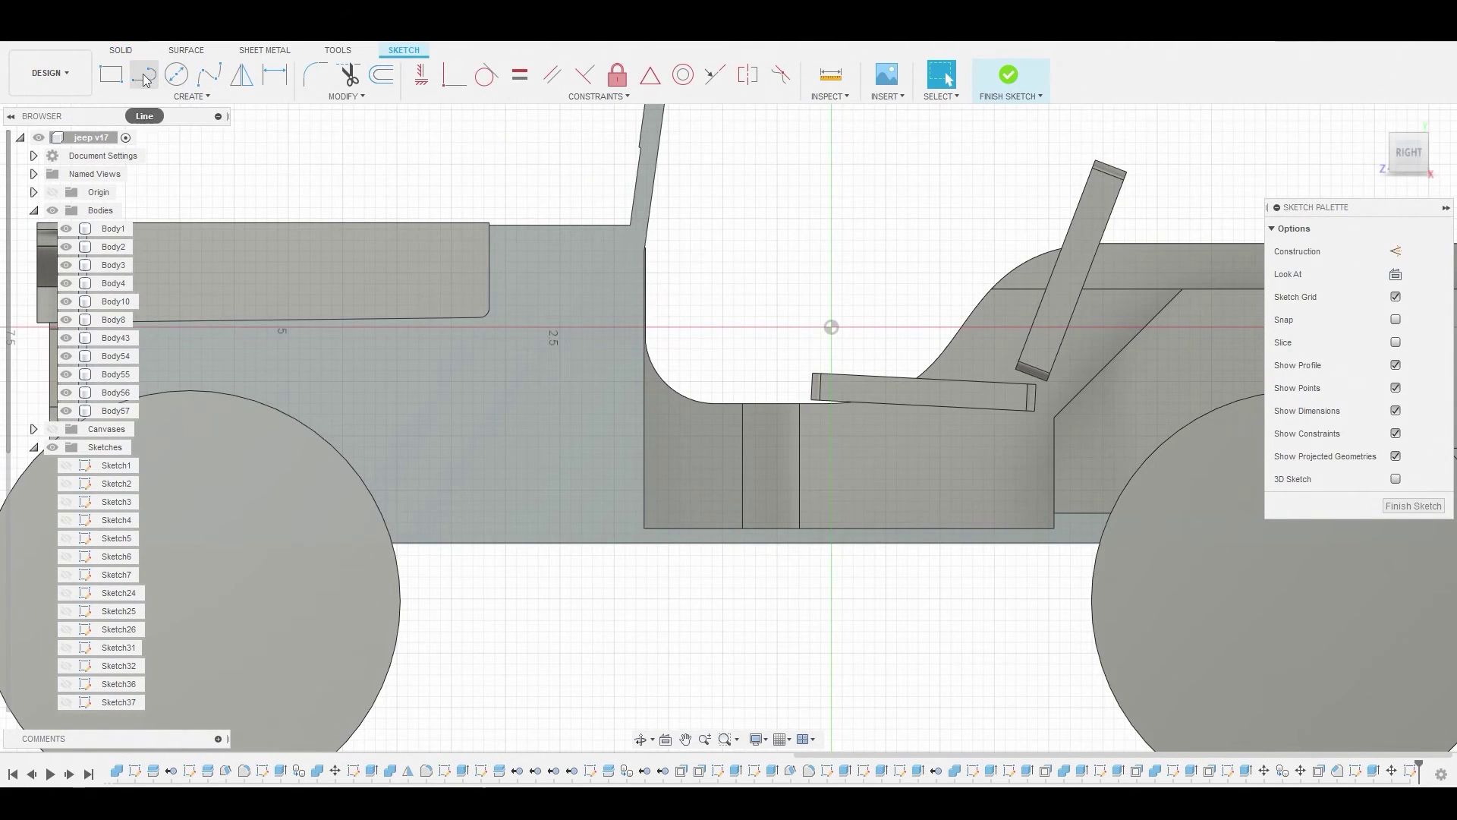
left_click(144, 74)
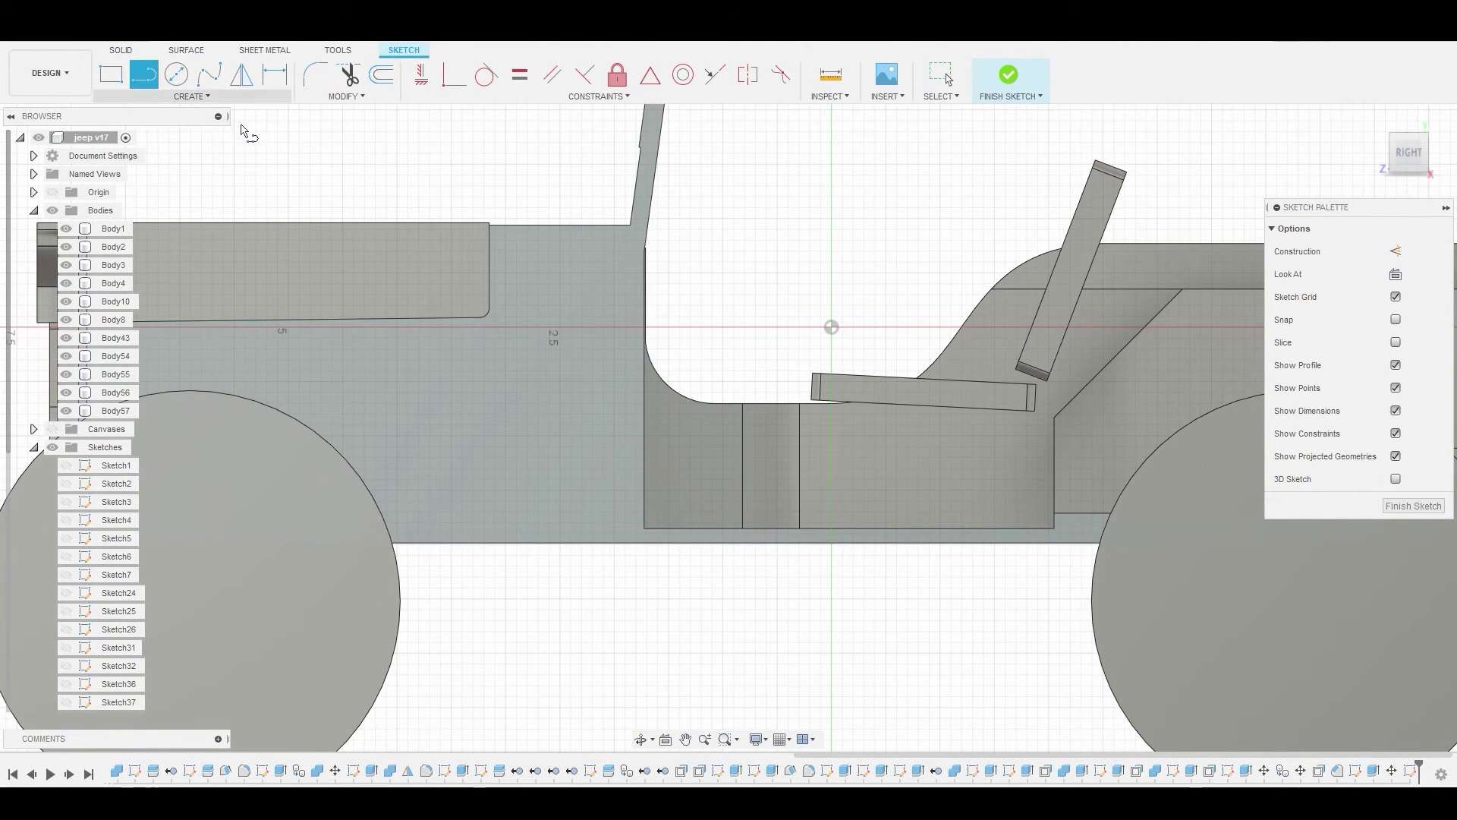
left_click(586, 469)
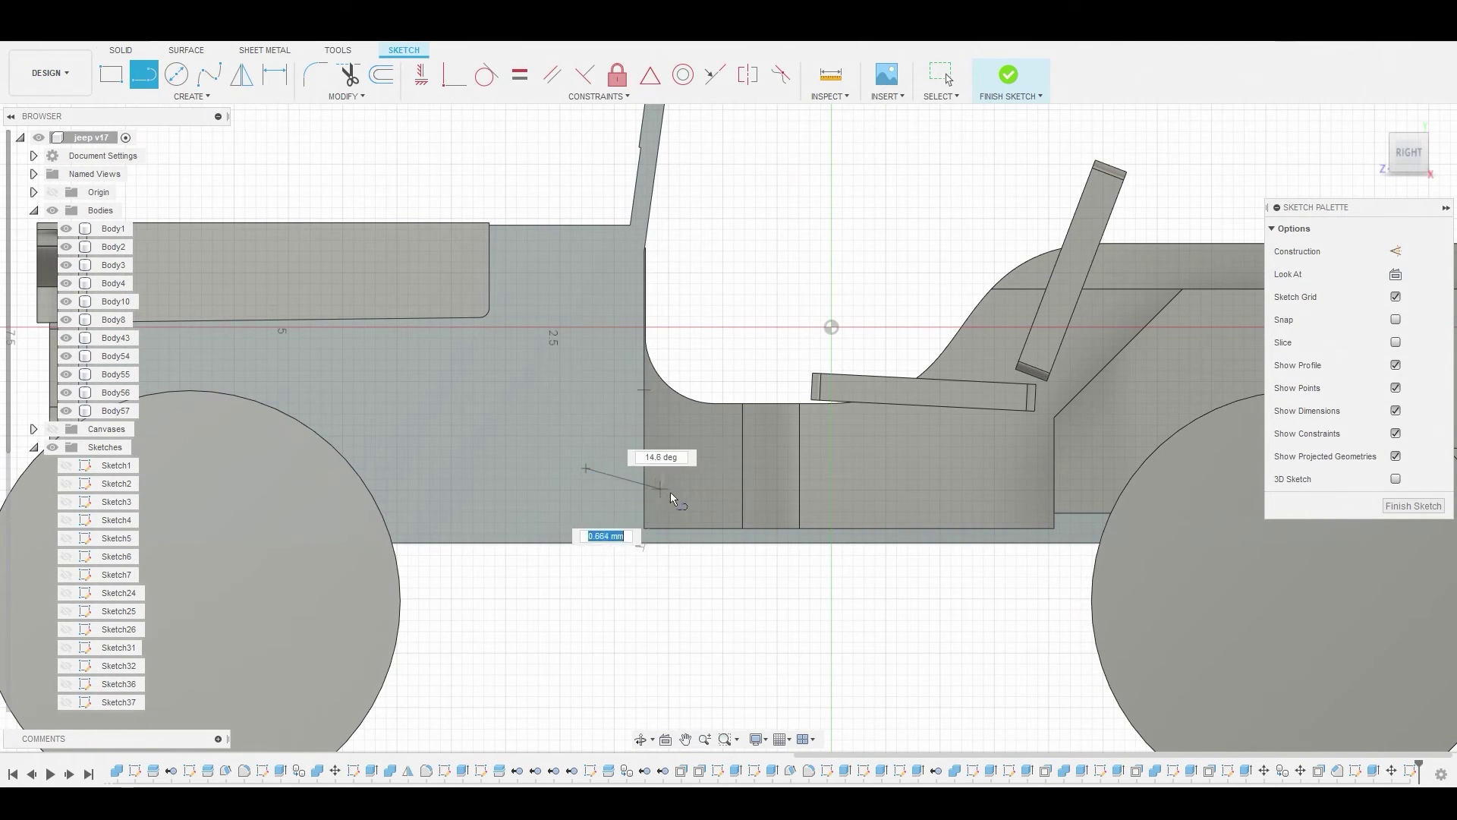
left_click(725, 531)
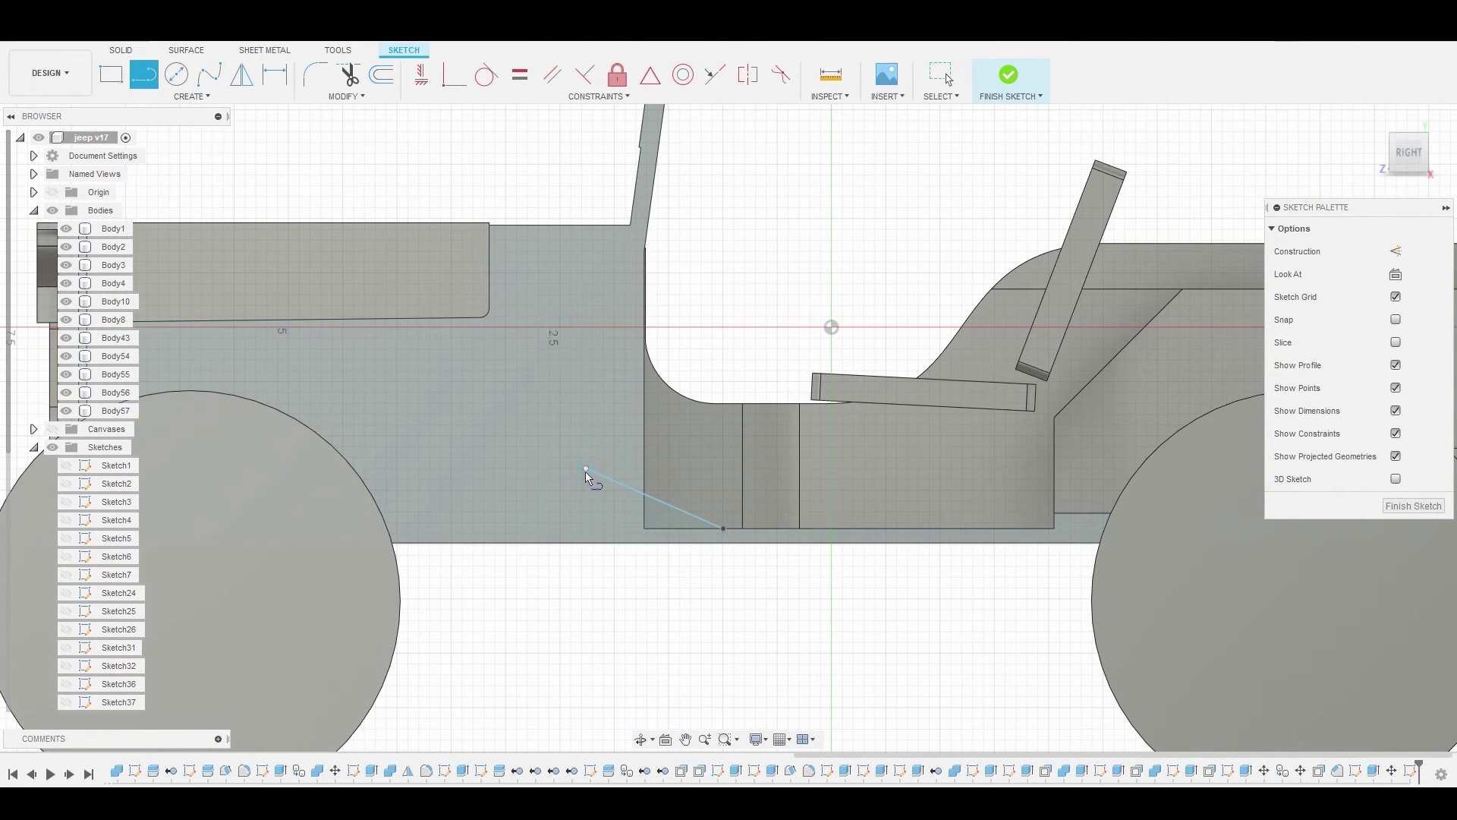
left_click(586, 529)
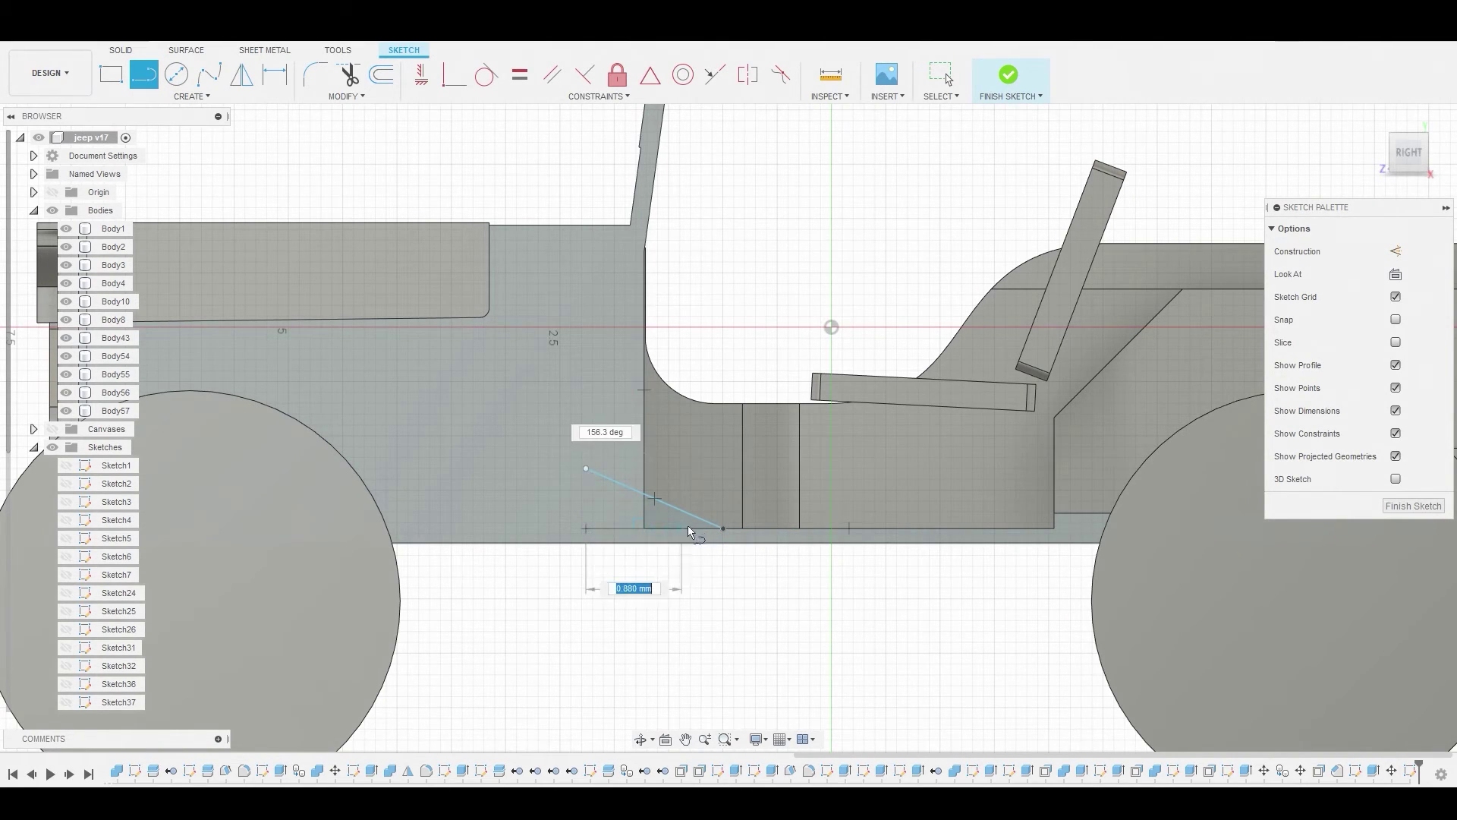
left_click(724, 530)
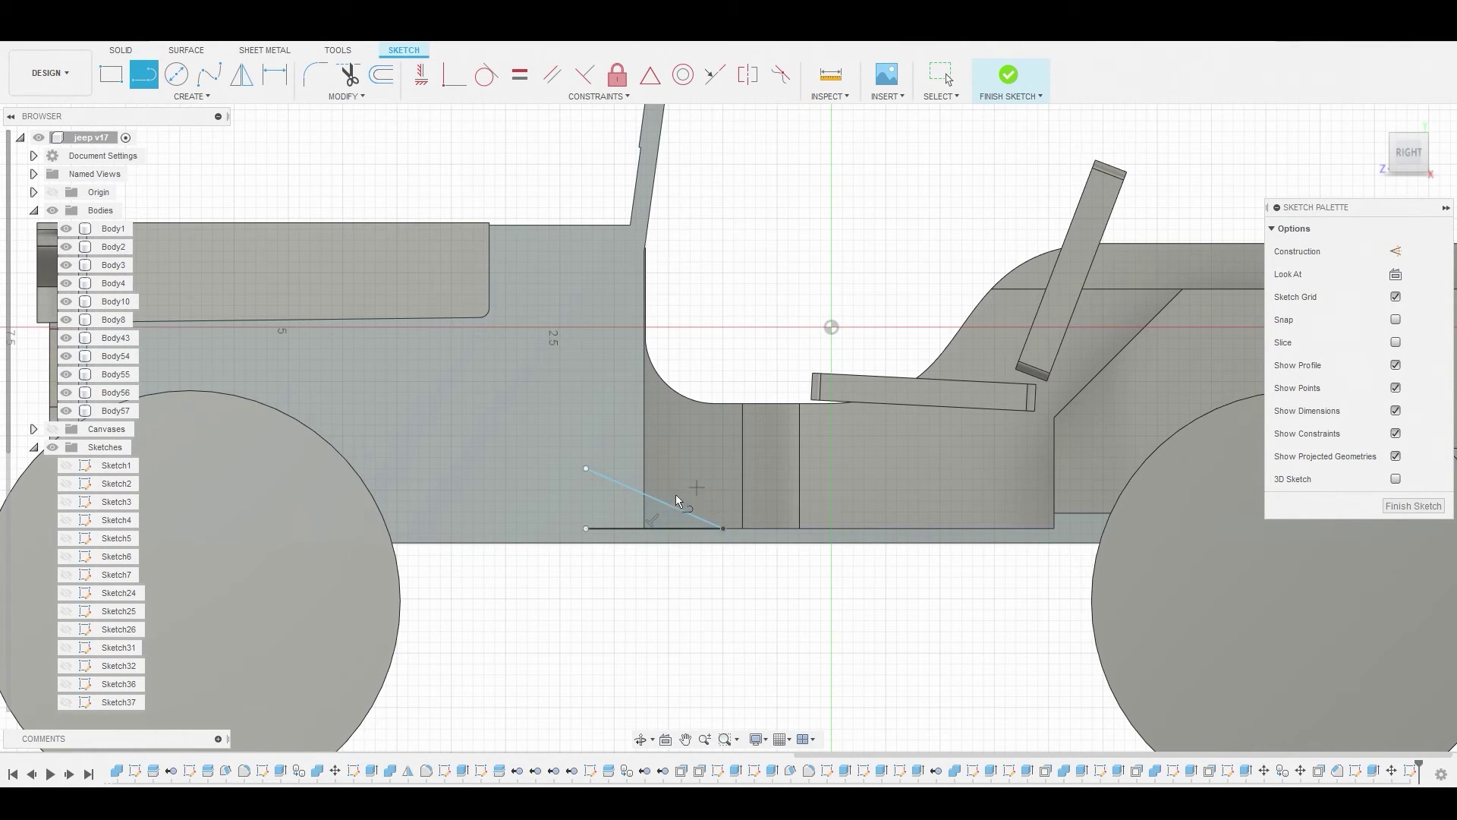
left_click(586, 529)
left_click(586, 468)
right_click(684, 318)
left_click(736, 318)
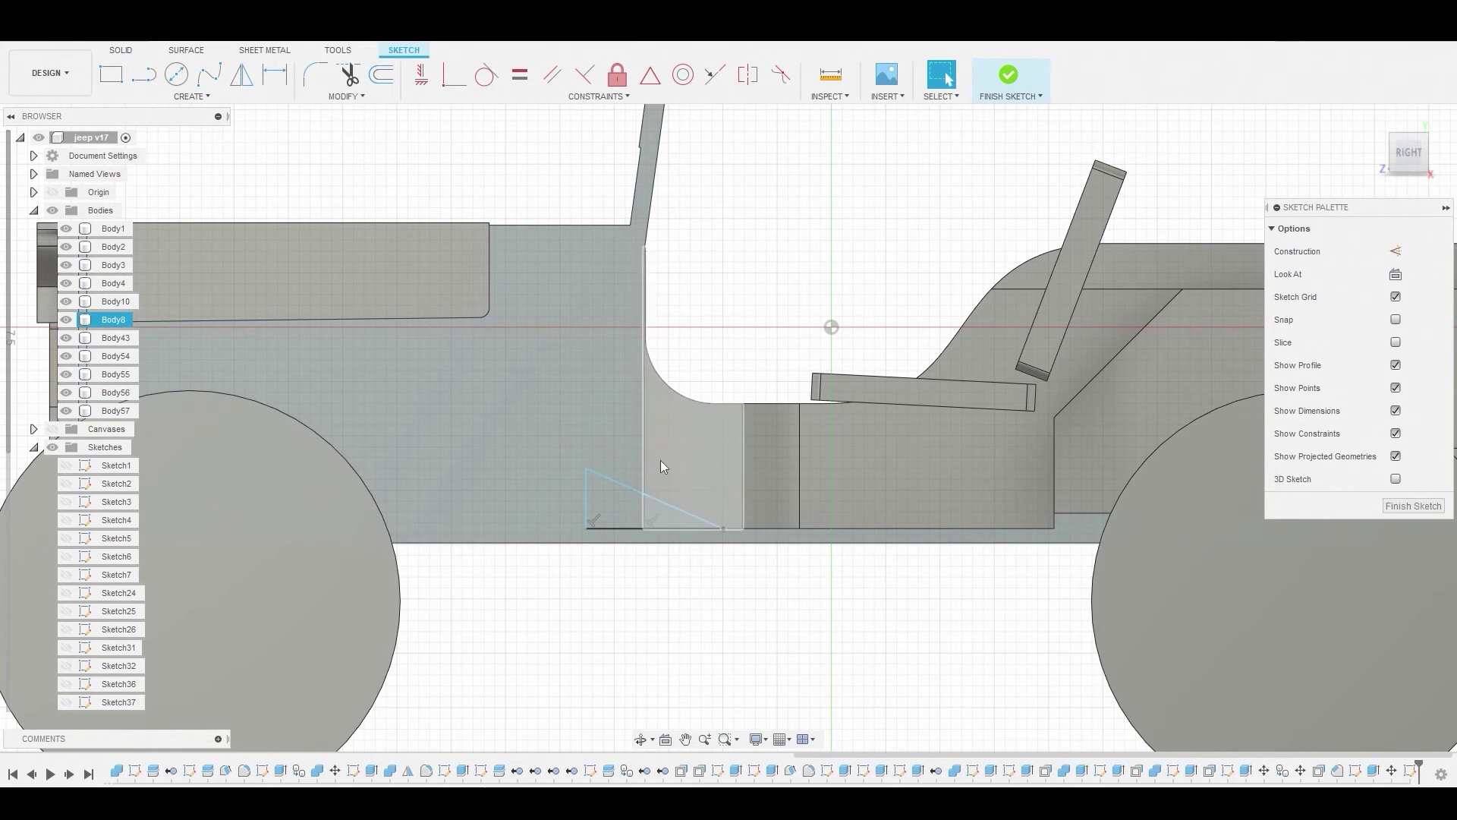
- Extrude both parts of the triangle profile -4.016 mm across the cabin as a new body
left_click(621, 494)
left_click(671, 512, "ctrl")
right_click(668, 512)
left_click(725, 491)
middle_click_drag(721, 410, 675, 453, "shift")
left_click_drag(368, 594, 758, 486)
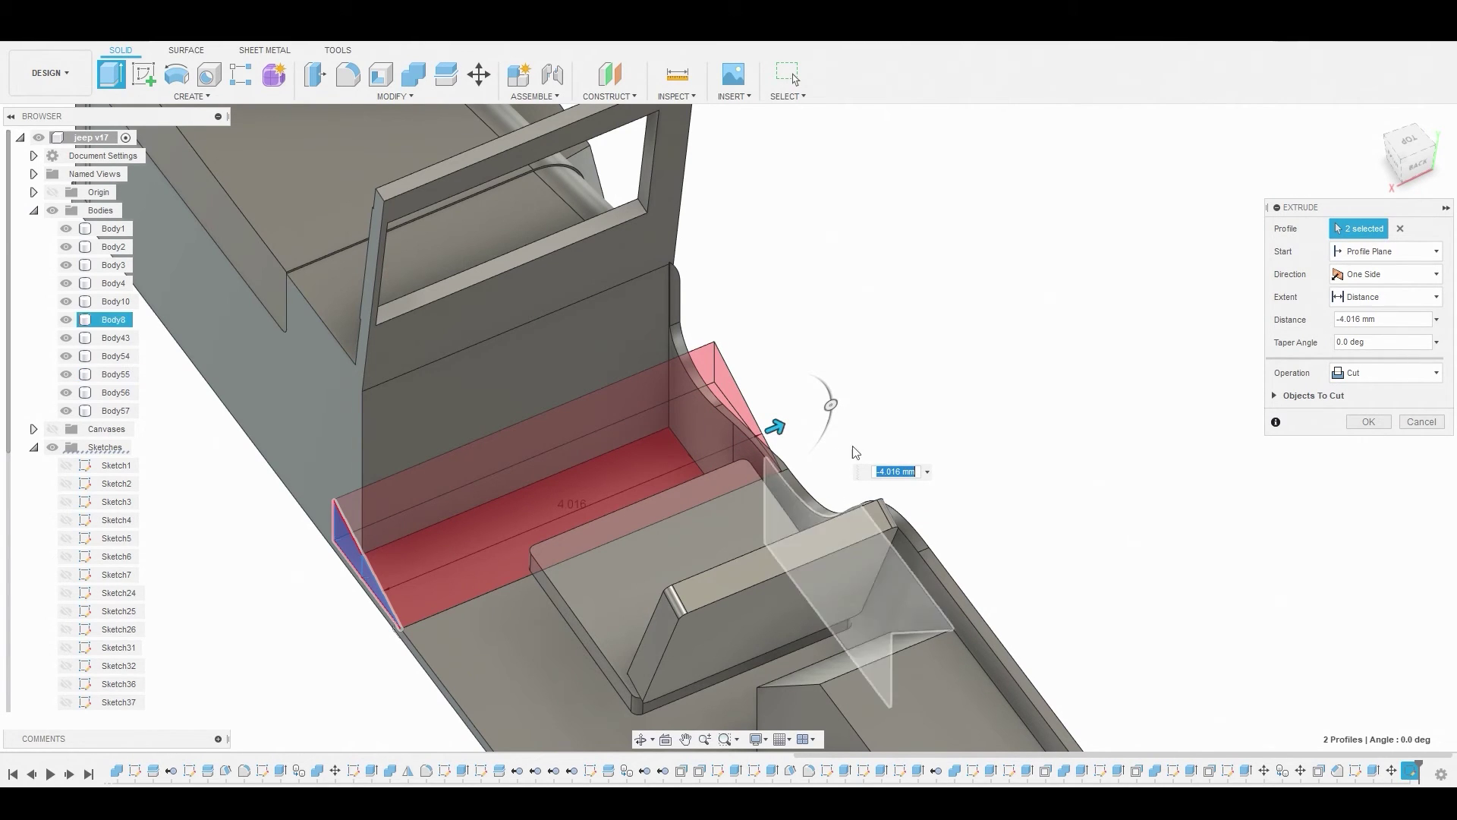
left_click(1359, 373)
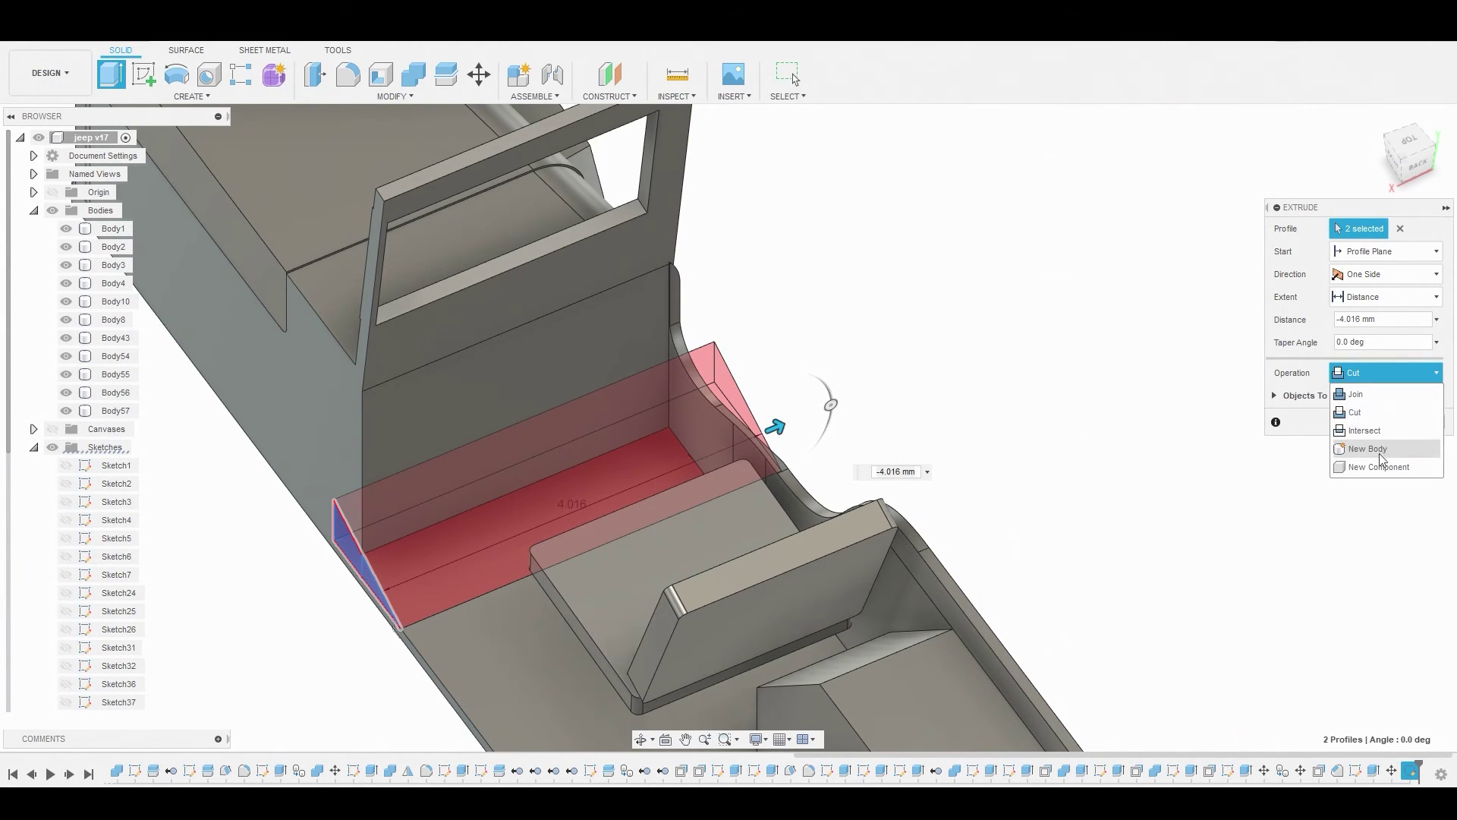
left_click(1379, 453)
left_click(1361, 396)
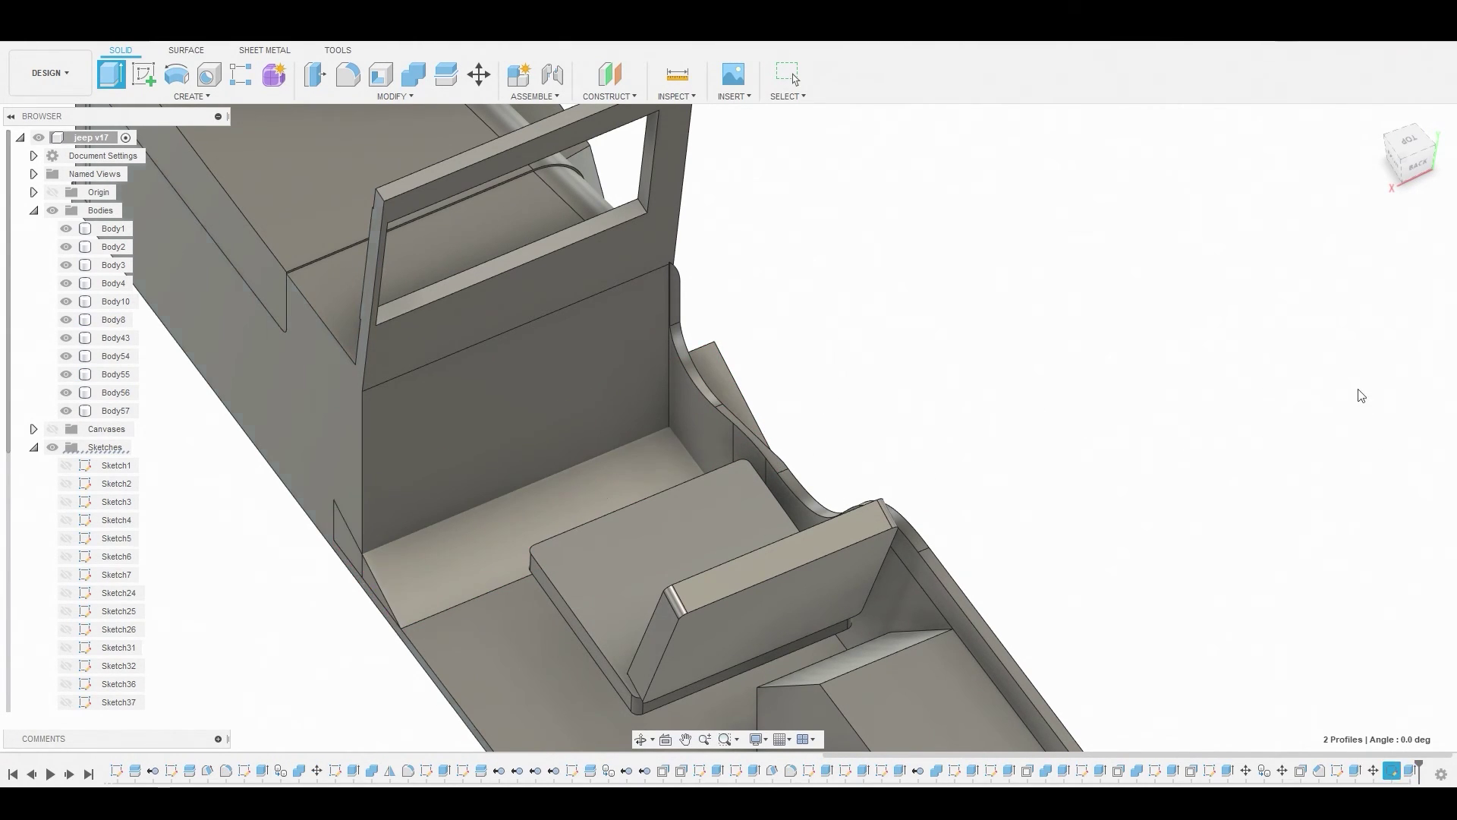
- Split the wedge body at the inner face of the cabin side wall and remove the piece outside it
left_click(395, 96)
left_click(338, 297)
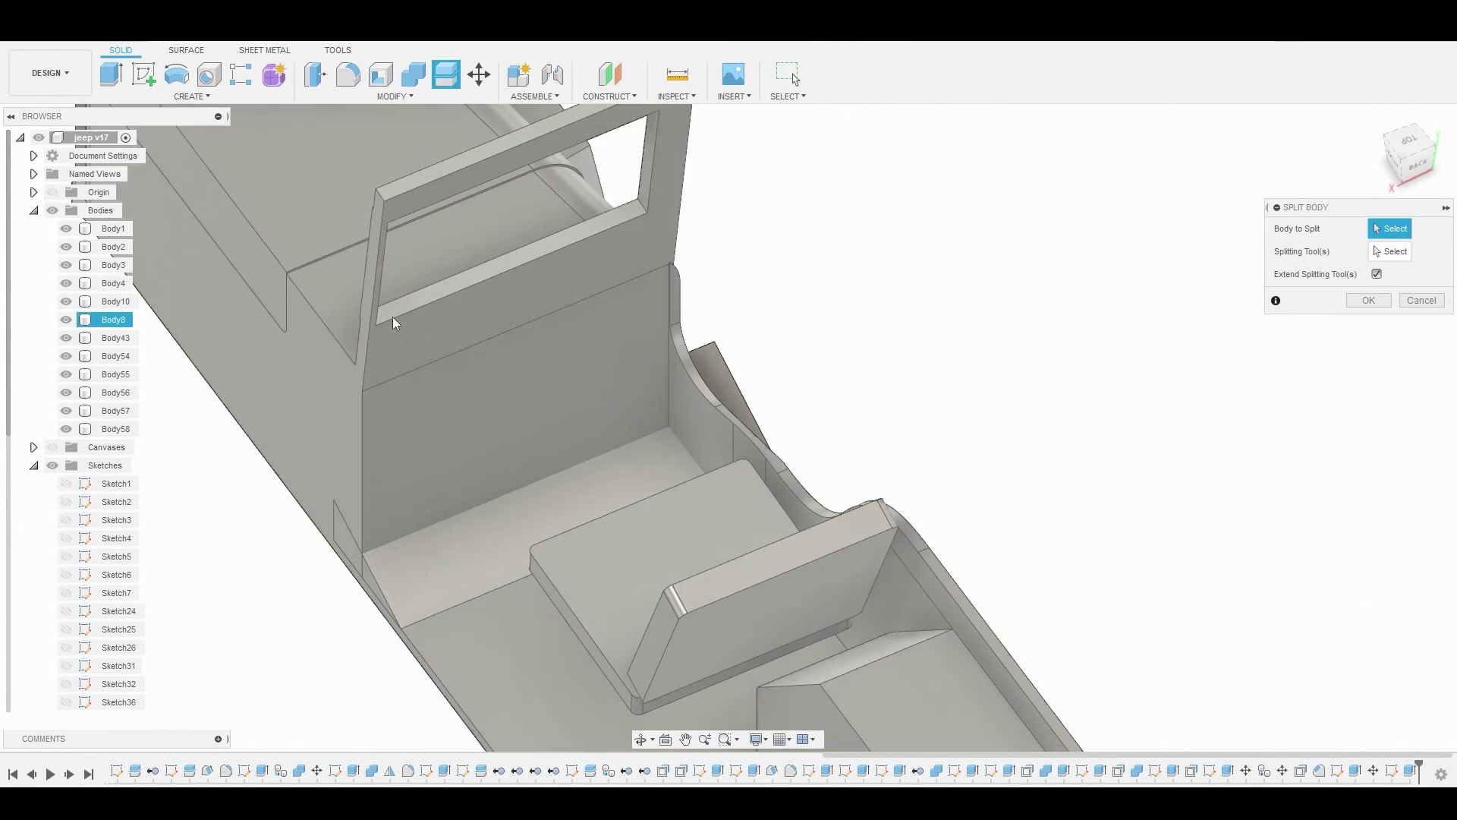
left_click(505, 531)
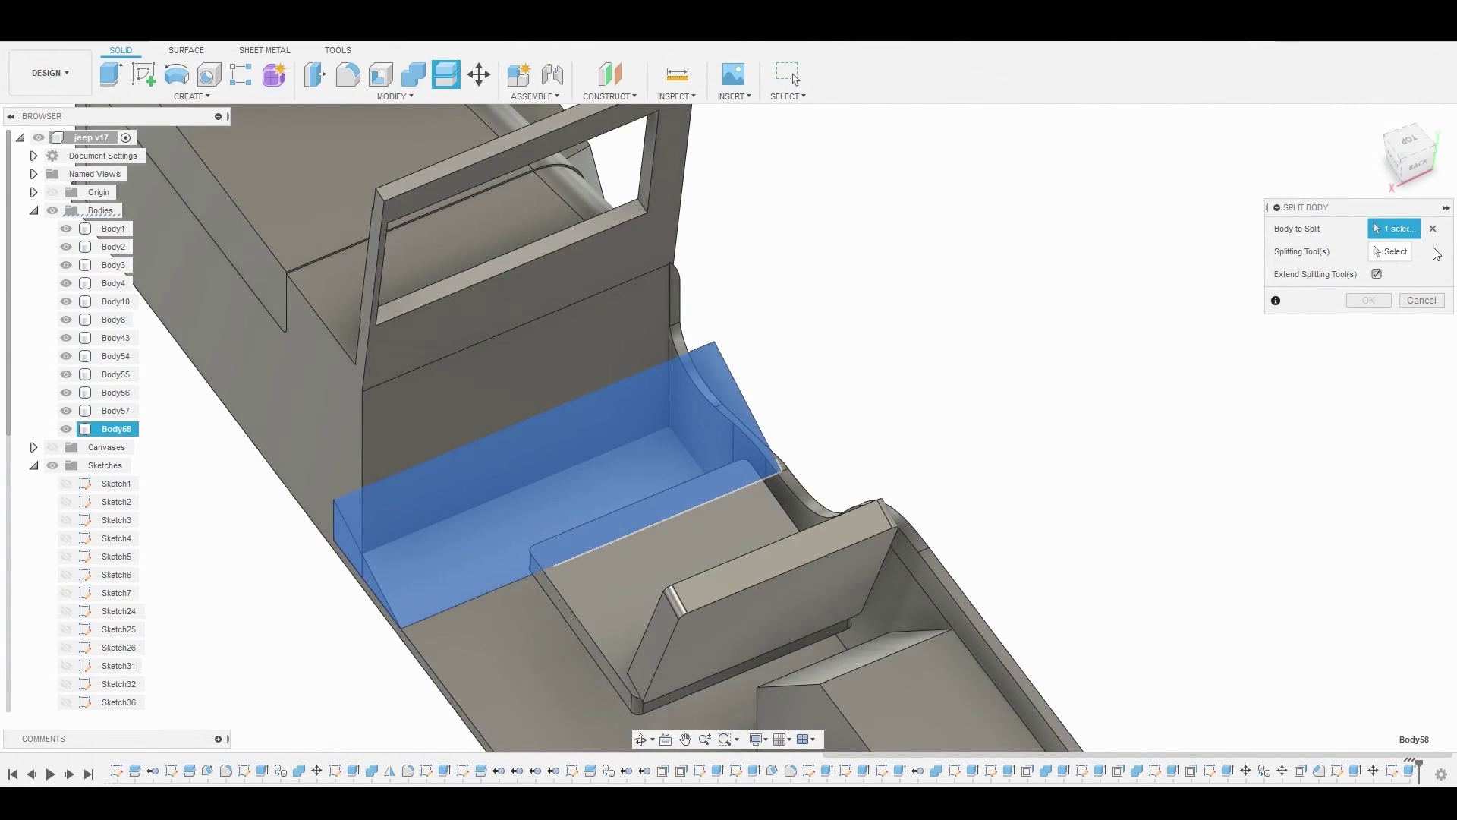
left_click(1396, 252)
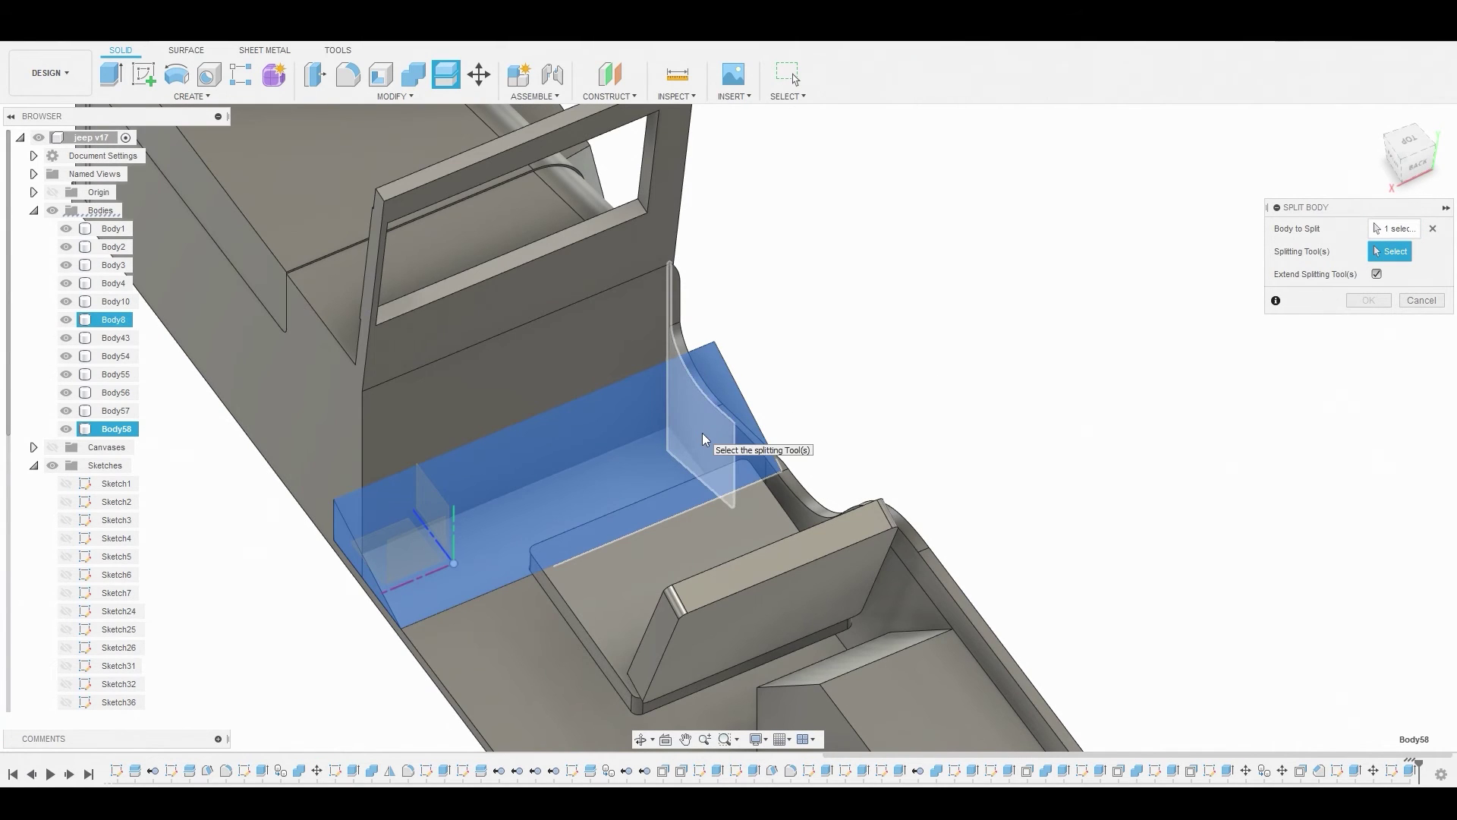
left_click(703, 433)
left_click(1369, 301)
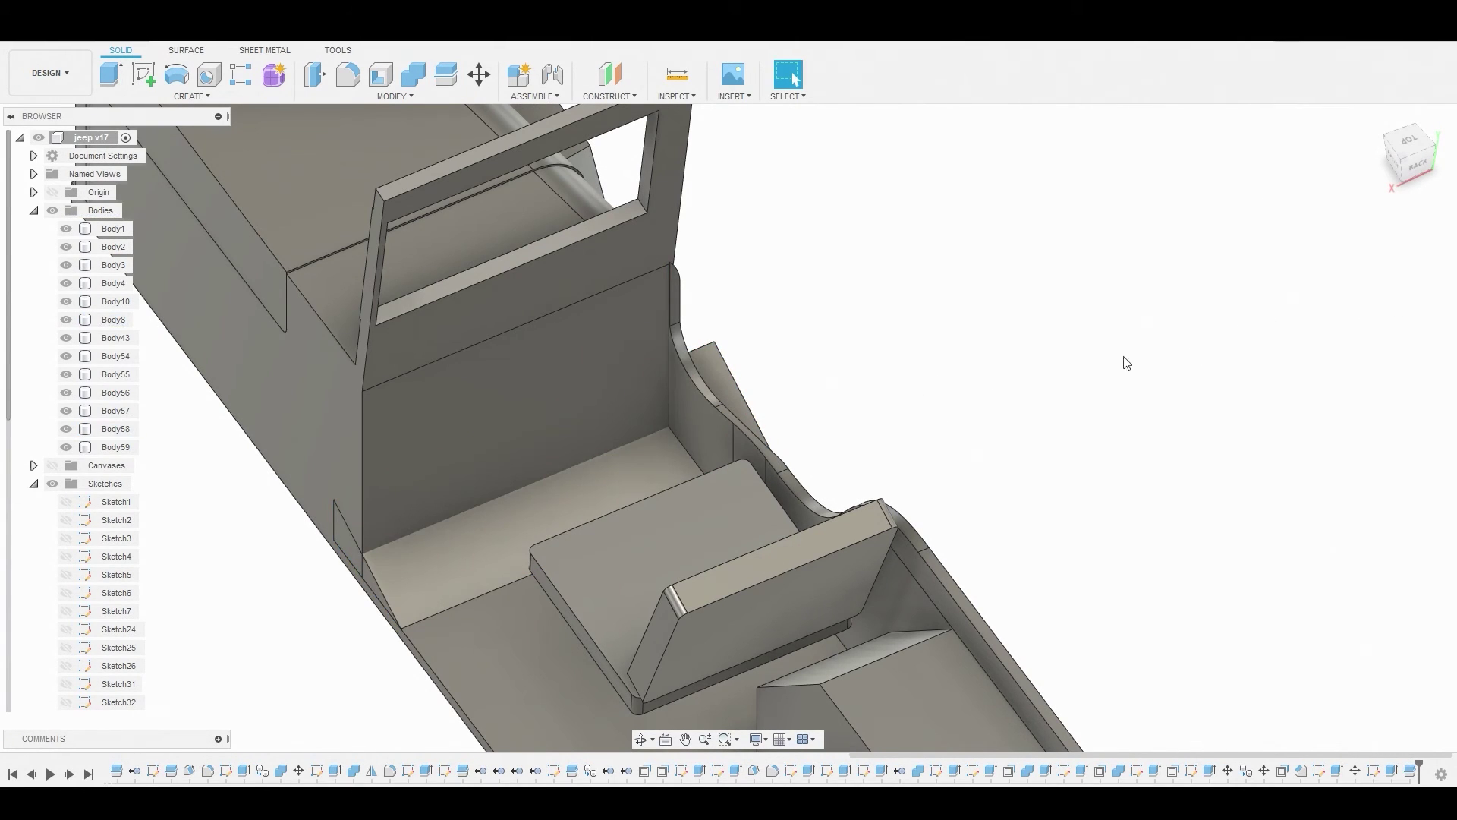
right_click(100, 429)
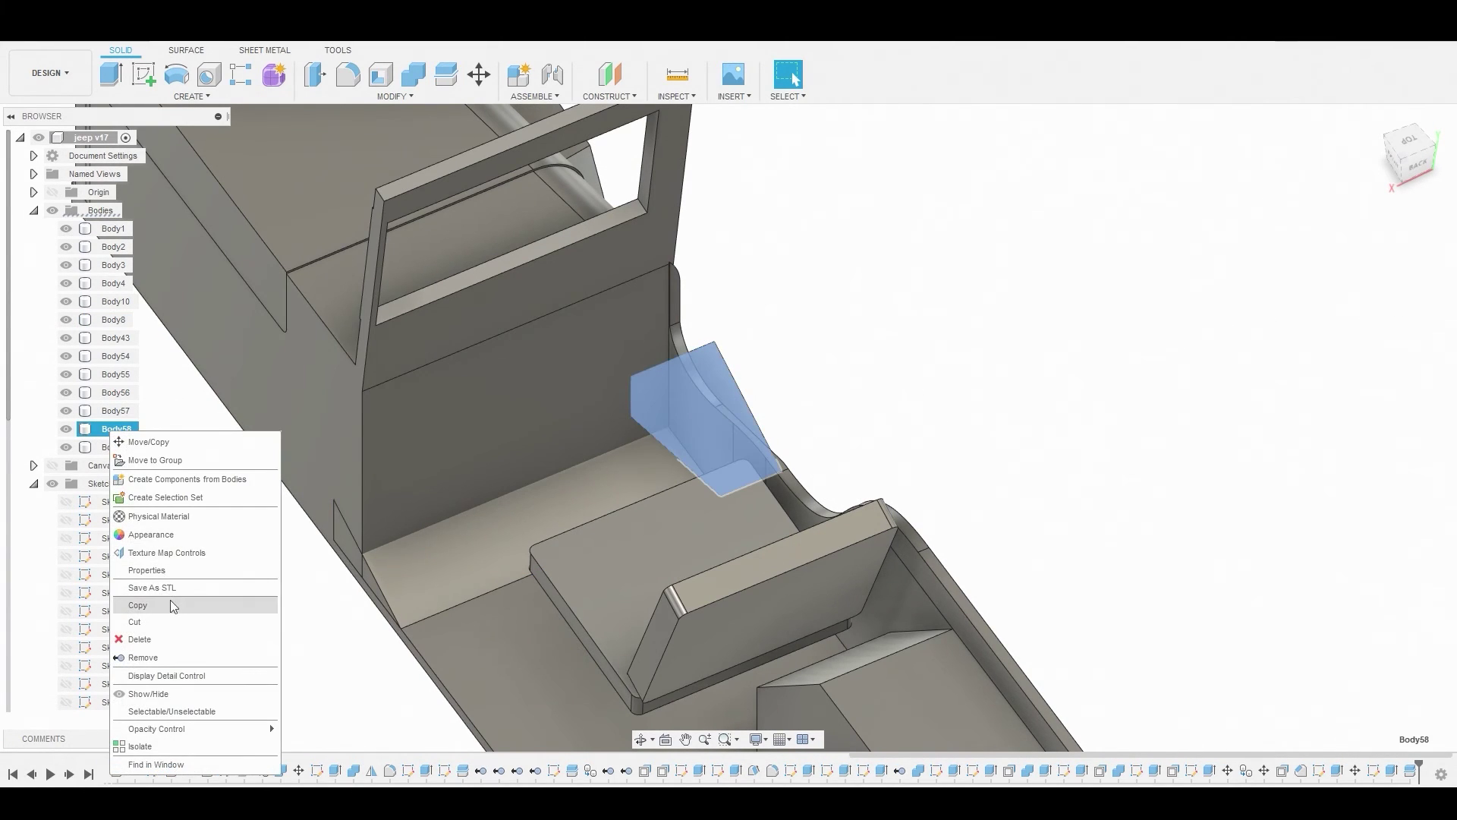
left_click(160, 663)
- Cut the remaining wedge out of the main jeep body with Combine to form the footwell
left_click(494, 328)
left_click(414, 73)
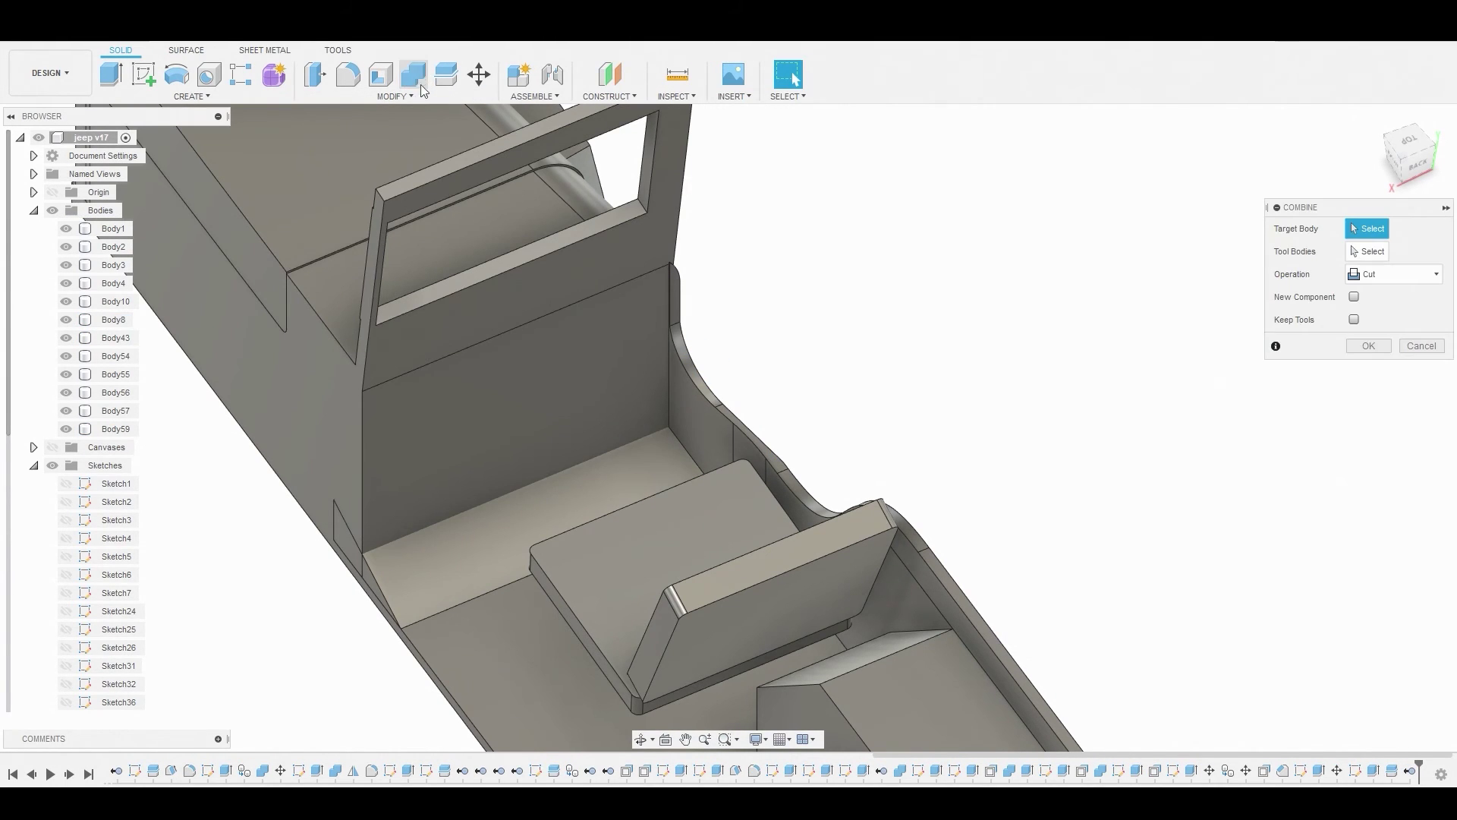
left_click(512, 408)
left_click(490, 526)
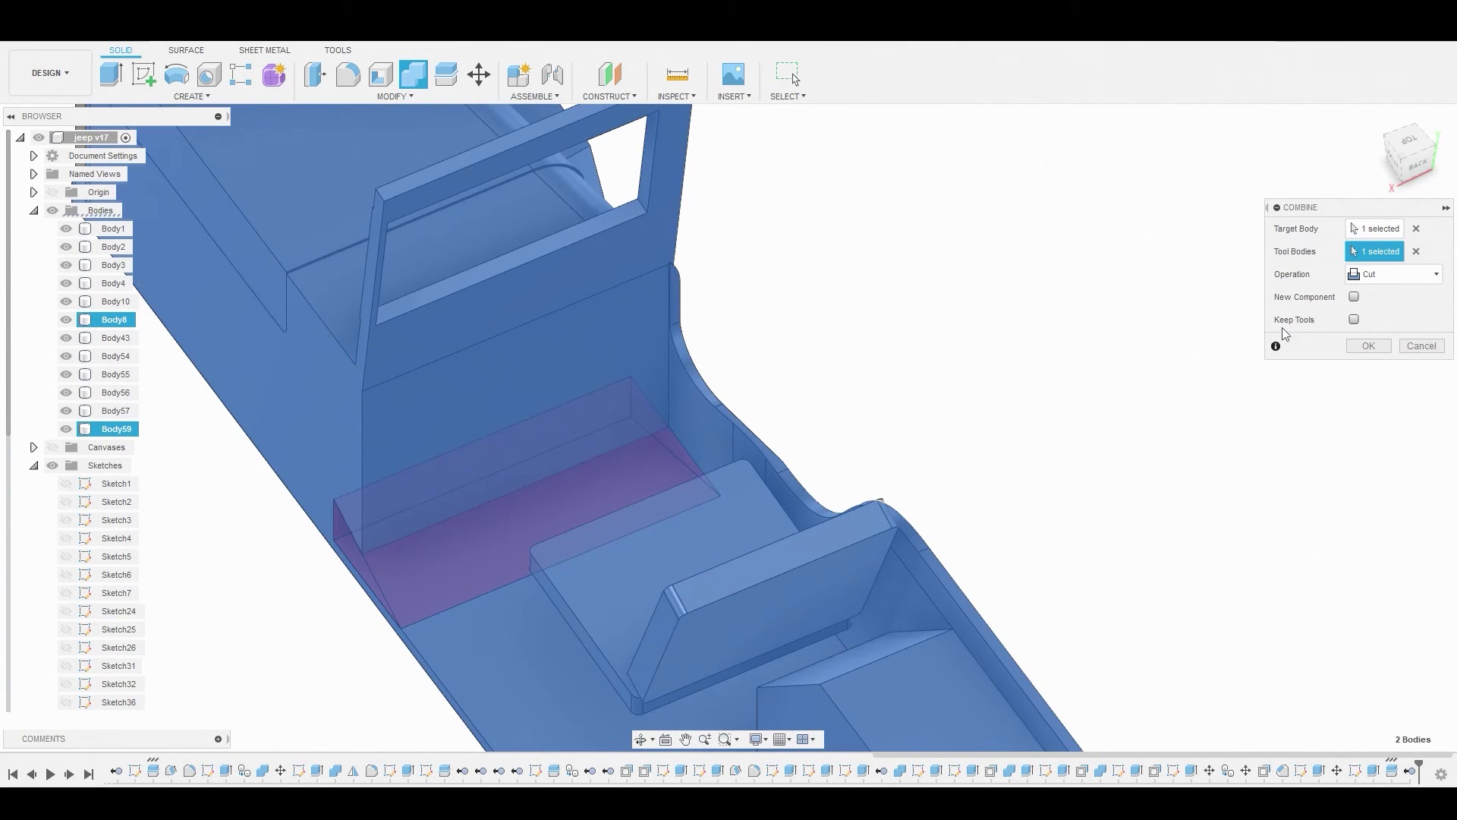
left_click(1369, 346)
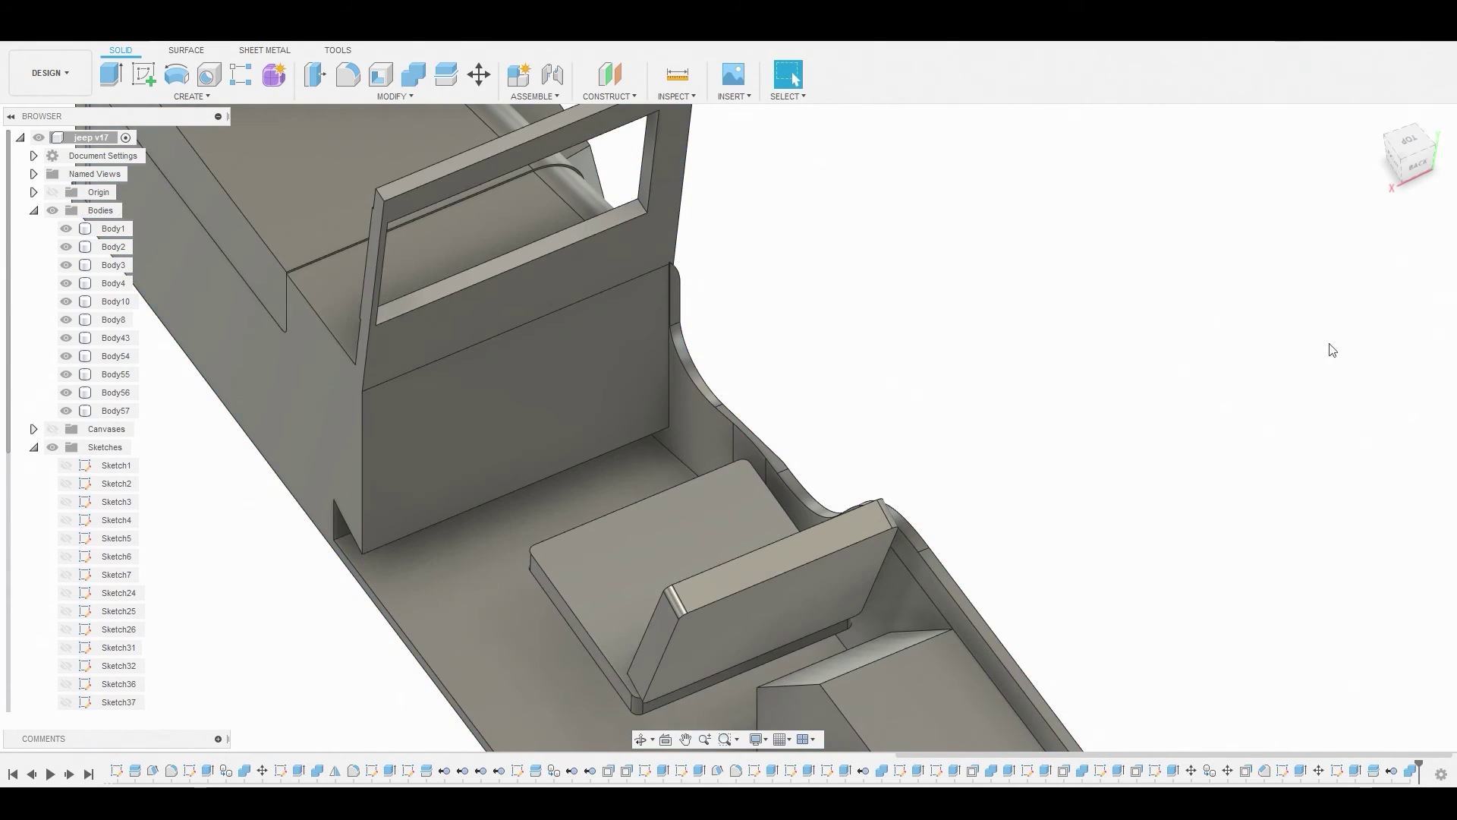
- Chamfer the lower edge of the firewall above the footwell recess with an equal distance of 0.56 mm
middle_click_drag(501, 515, 552, 445, "shift")
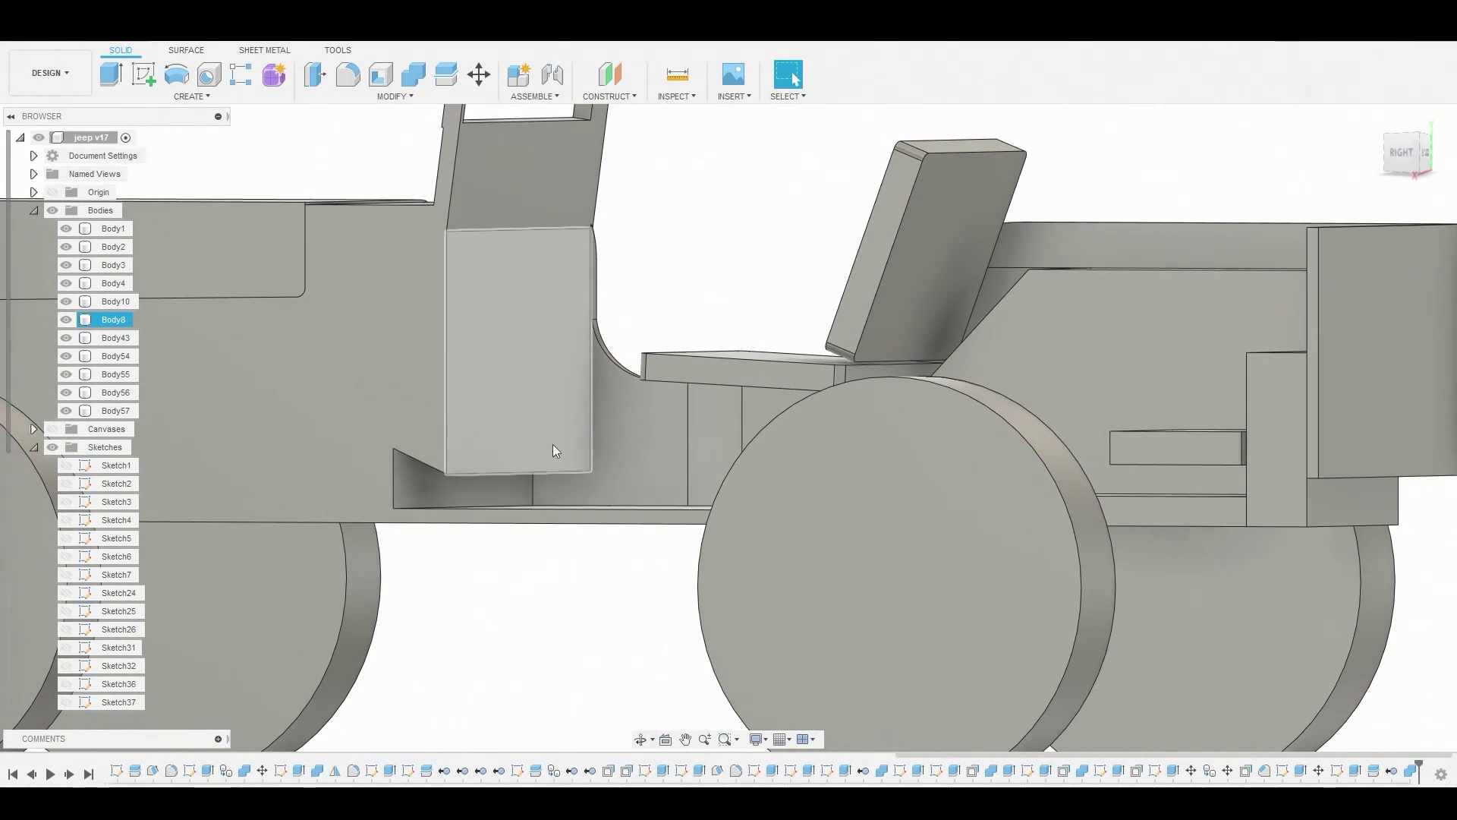
scroll(493, 472, "up", 3)
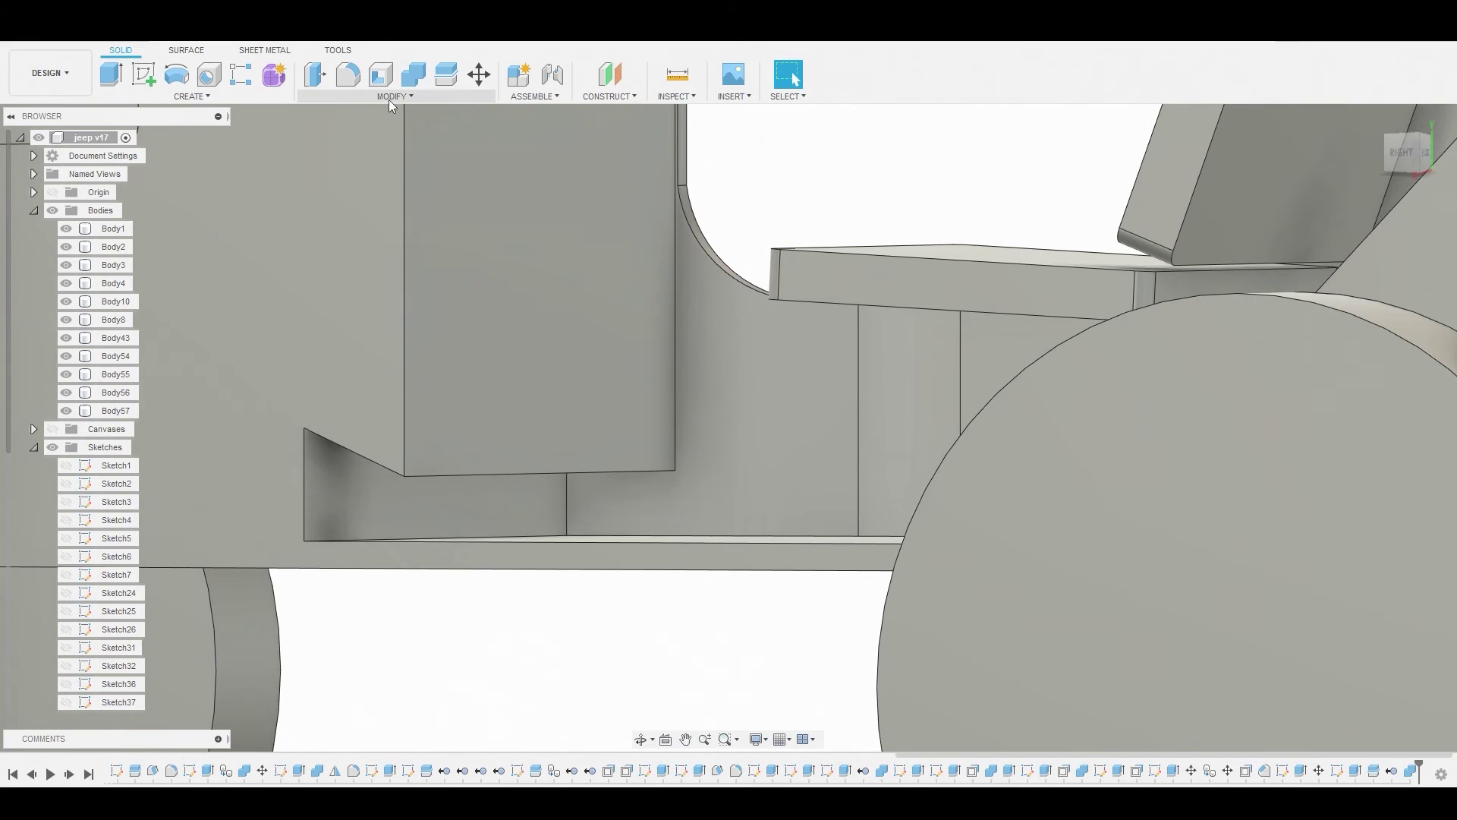
left_click(390, 96)
left_click(360, 151)
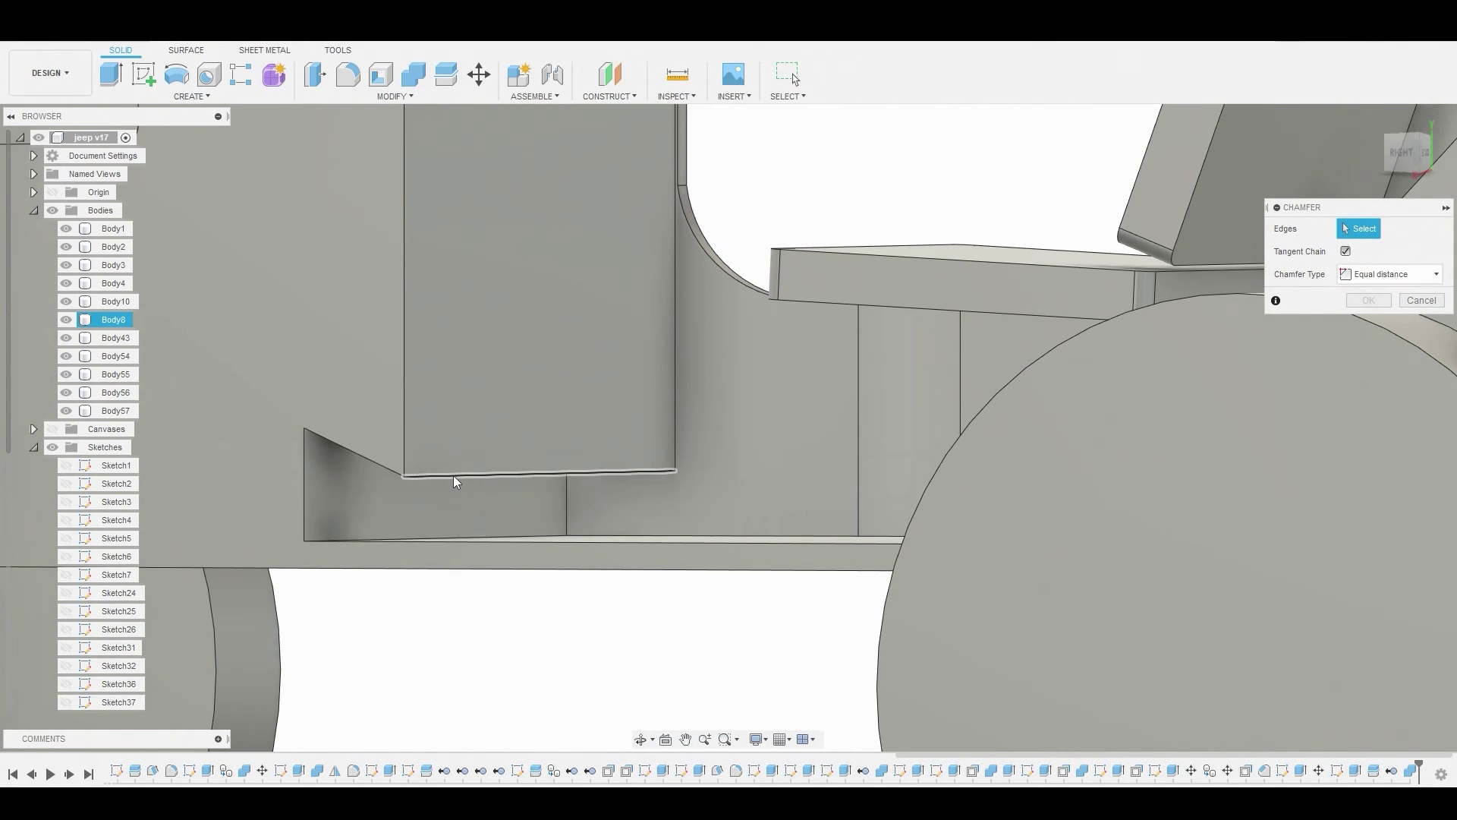
left_click(454, 475)
left_click_drag(453, 475, 410, 405)
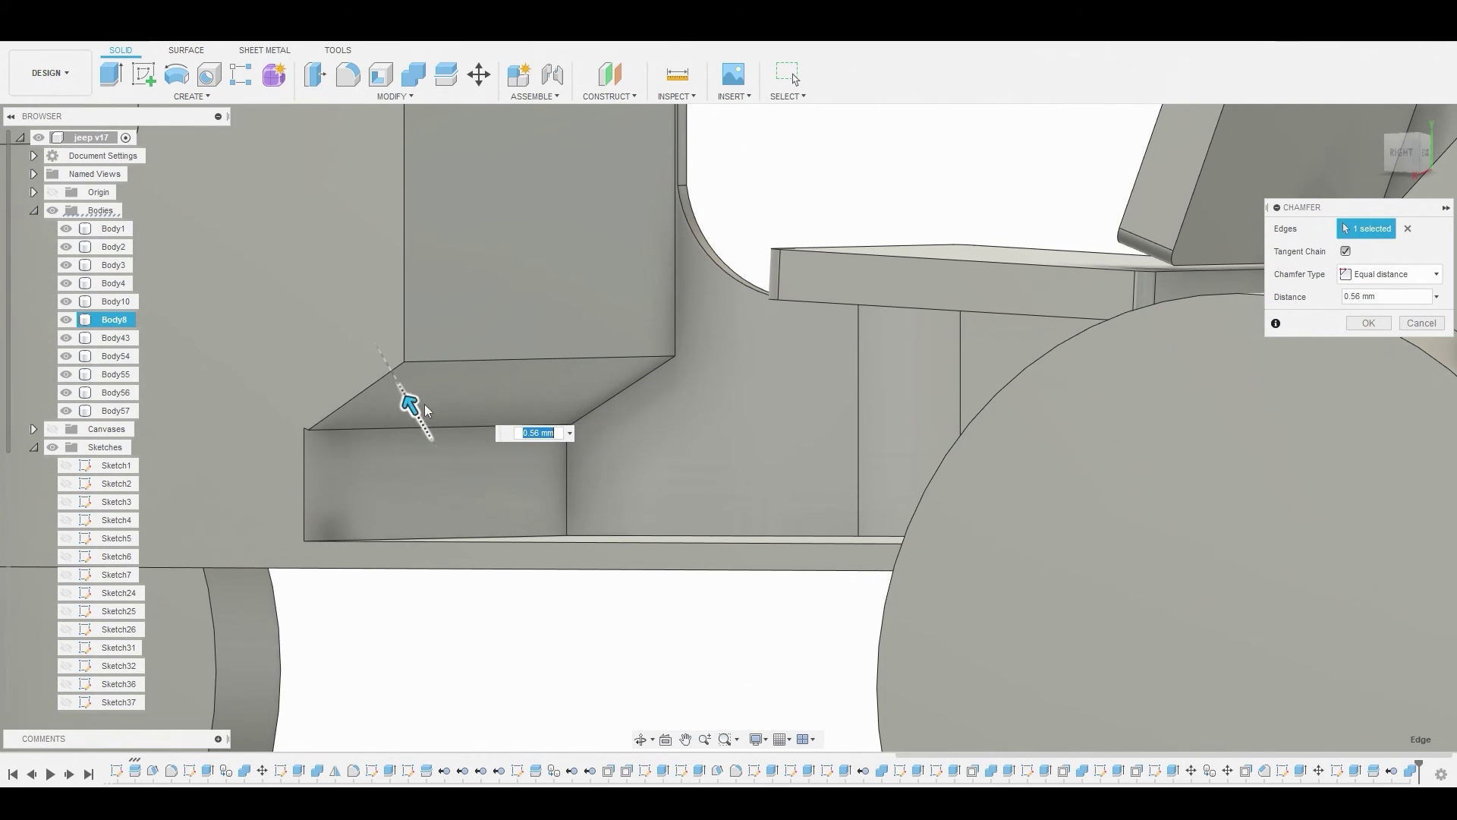
left_click(1366, 324)
scroll(674, 417, "up", 10)
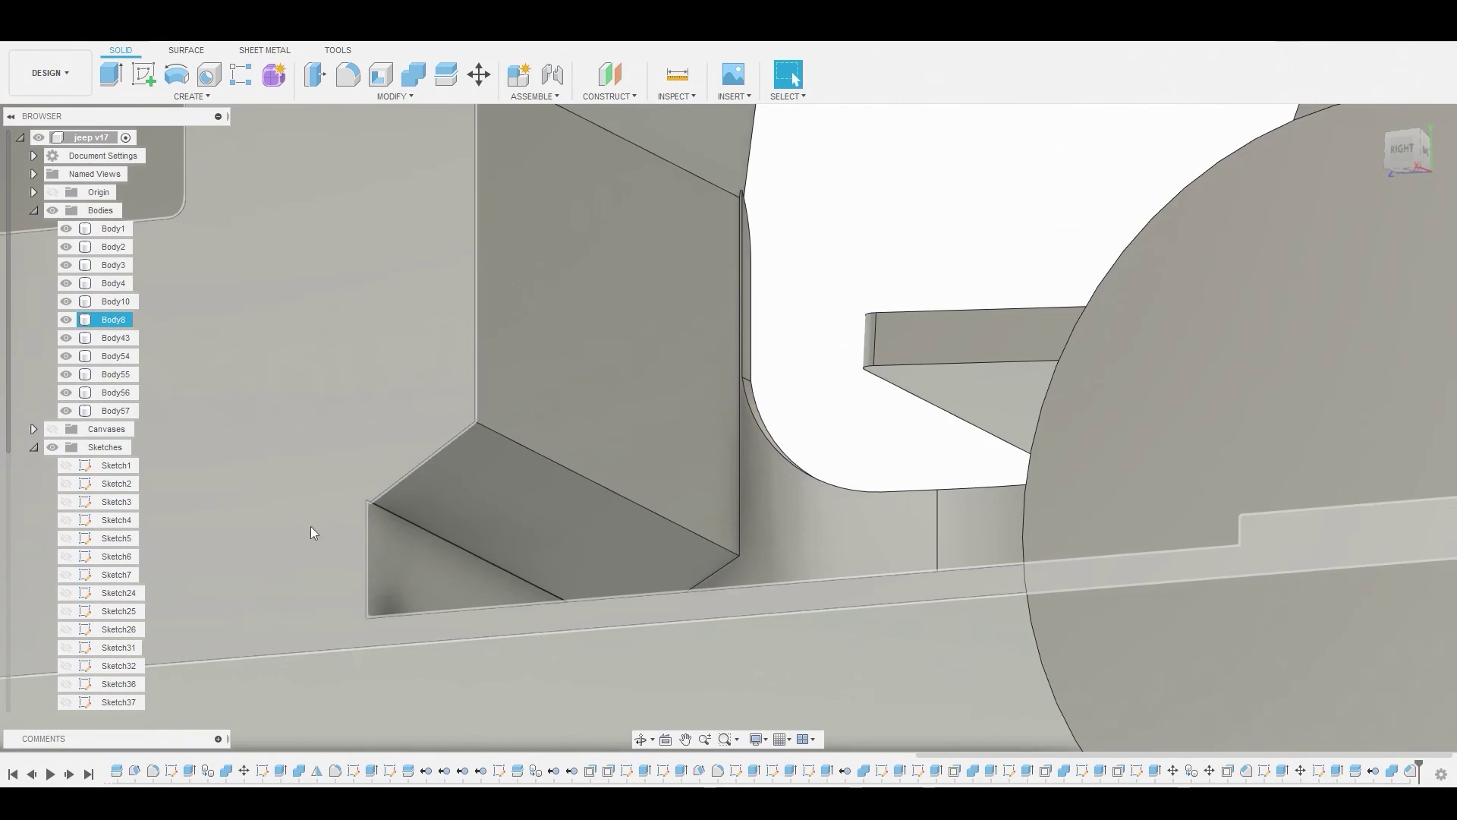
scroll(465, 571, "down", 5)
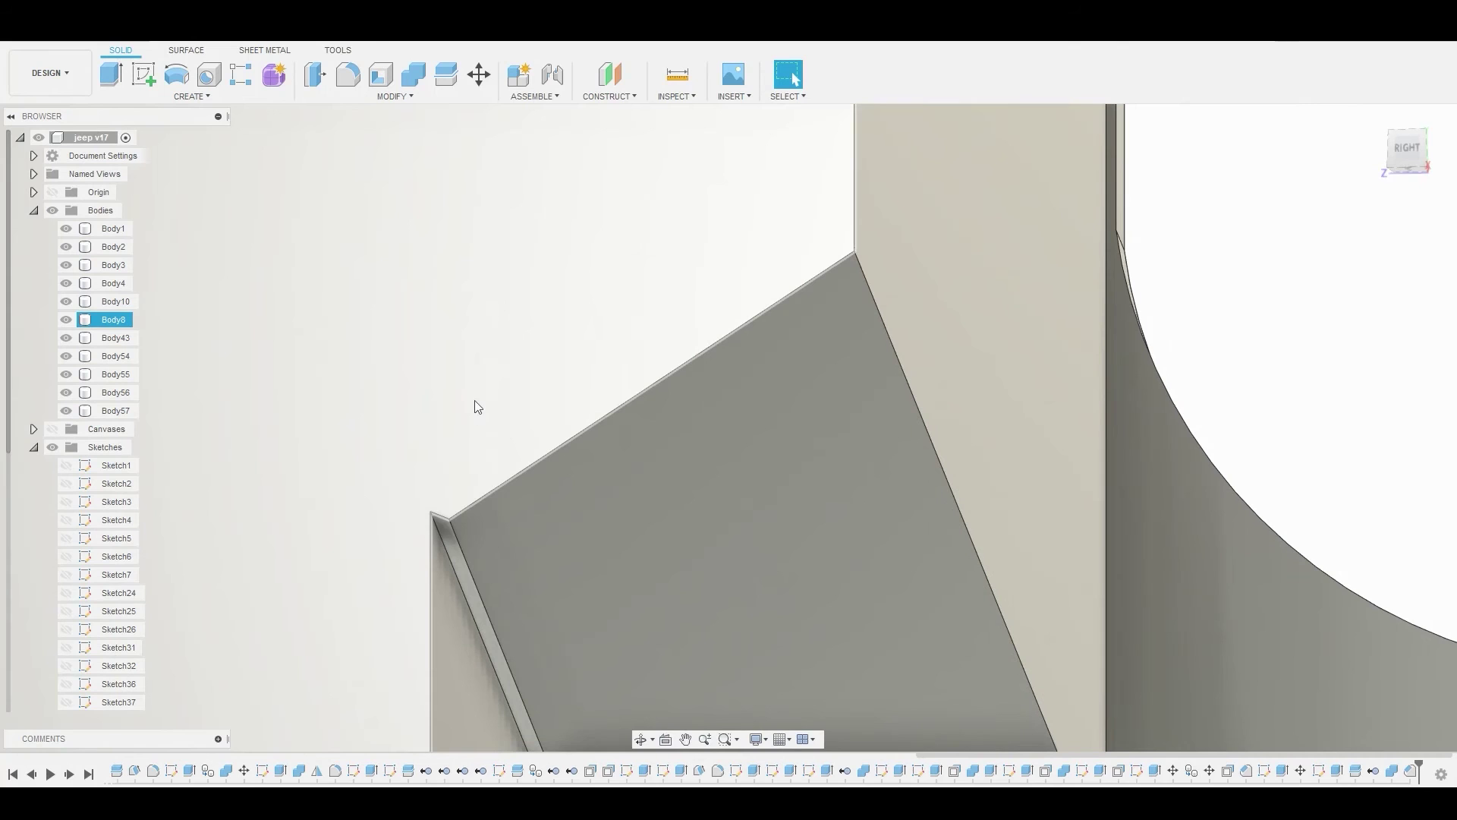
- Draft the sloped chamfer face below the firewall by -30 degrees, using the narrow adjoining recess face as the neutral plane
left_click(395, 96)
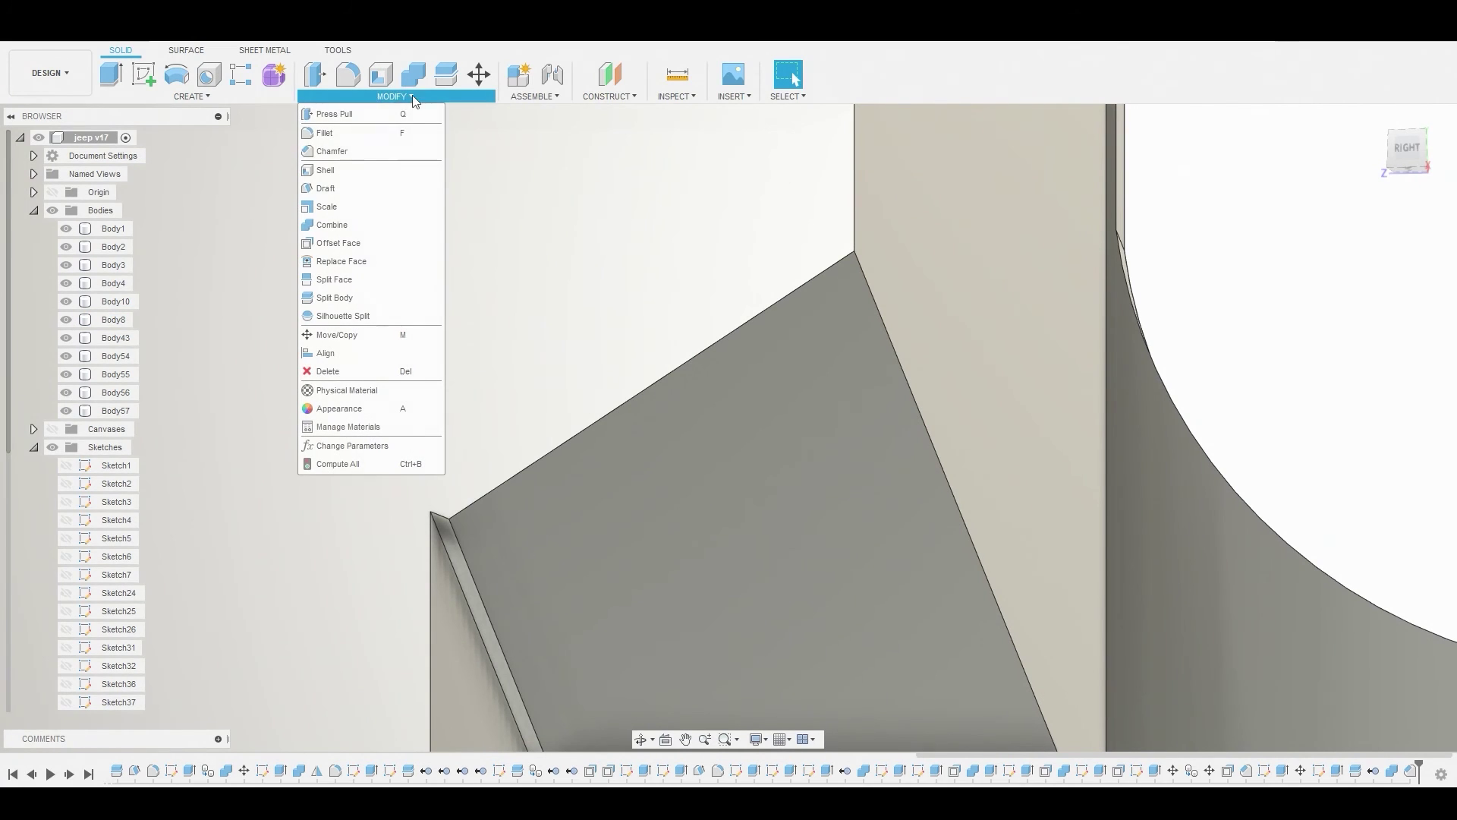
left_click(380, 189)
left_click(457, 545)
left_click(652, 517)
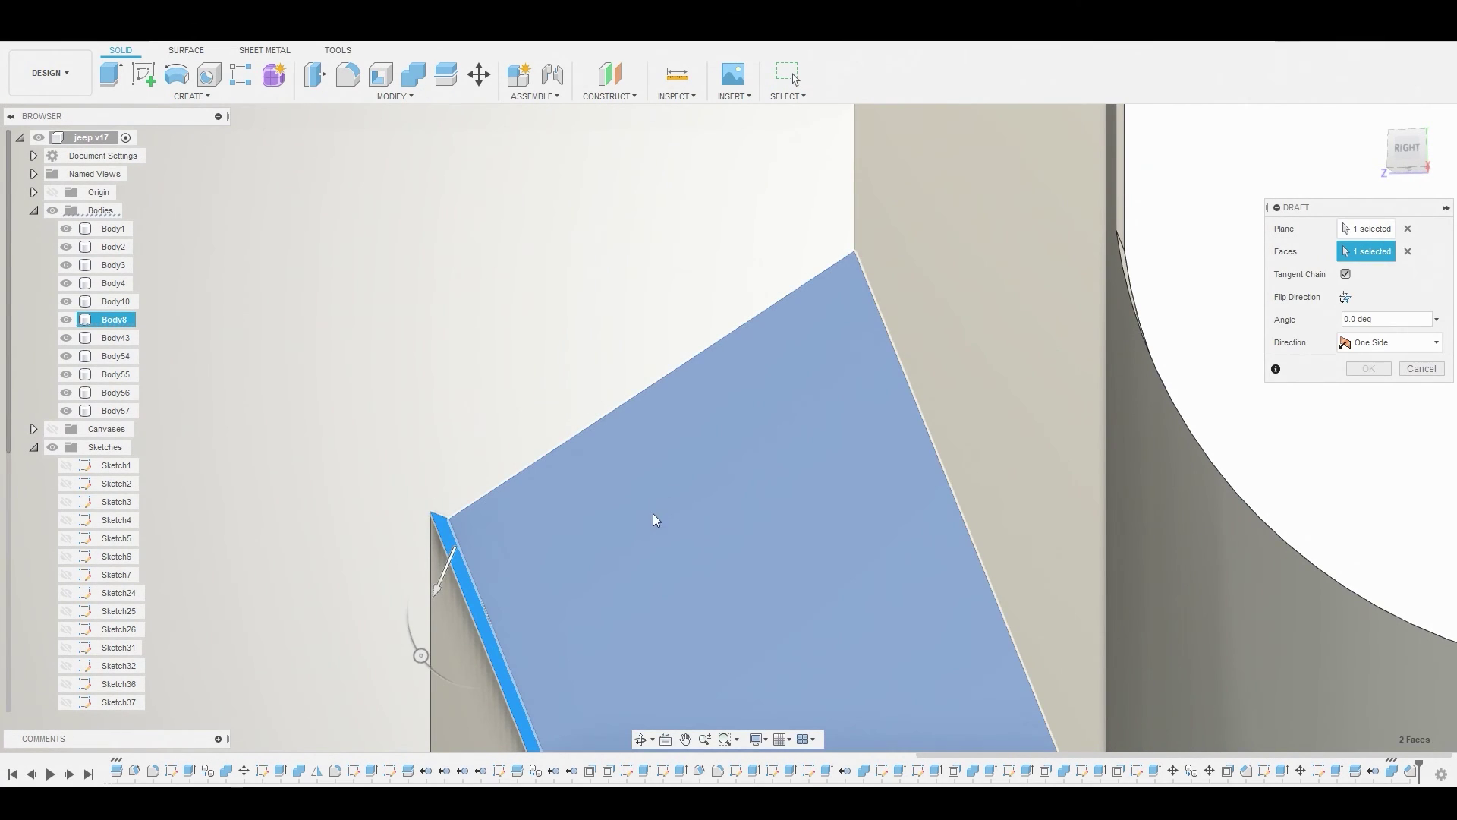
left_click_drag(422, 656, 461, 664)
scroll(682, 471, "down", 6)
middle_click_drag(682, 472, 852, 417, "shift")
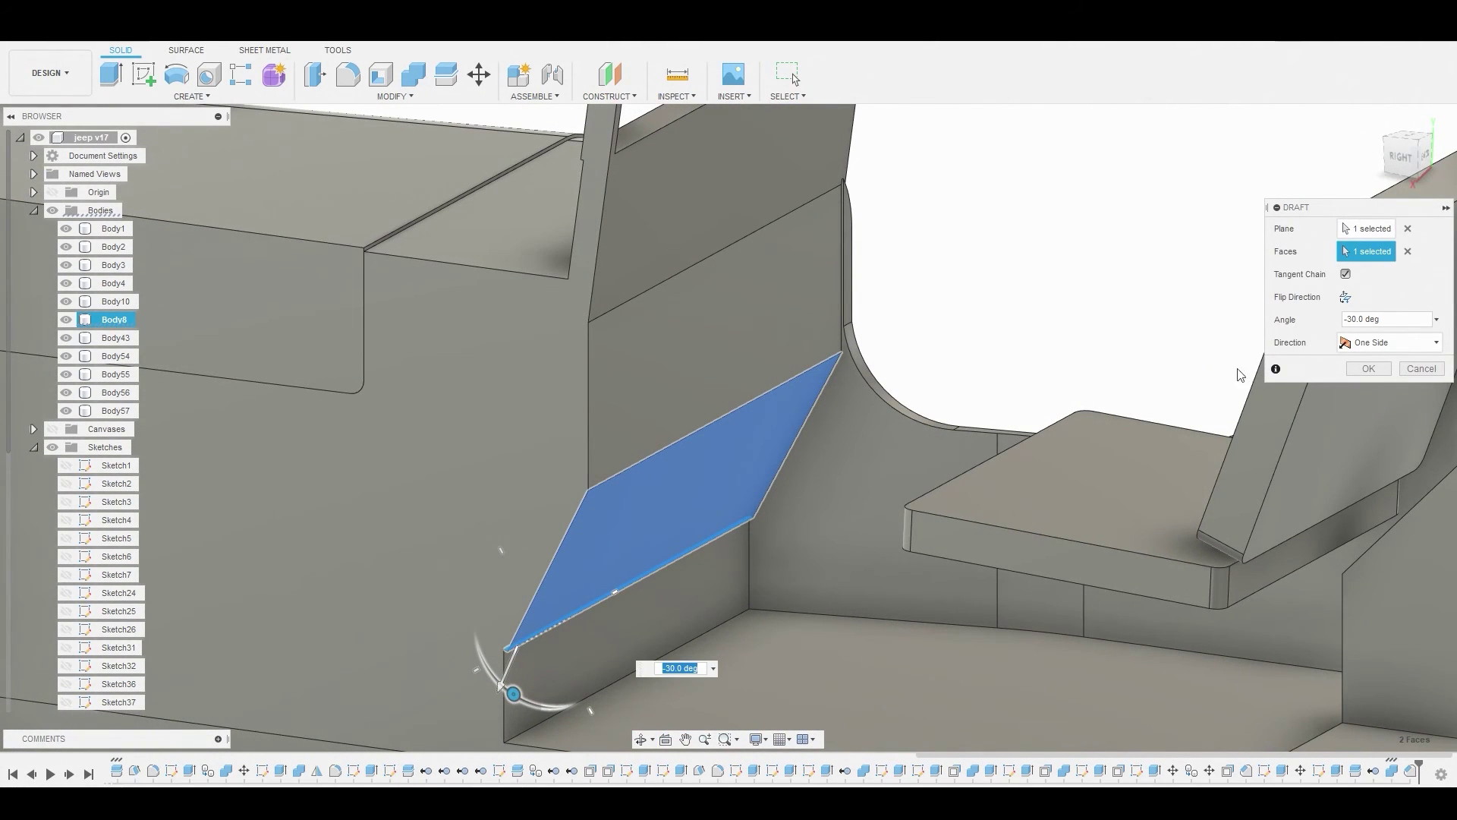
left_click(1368, 370)
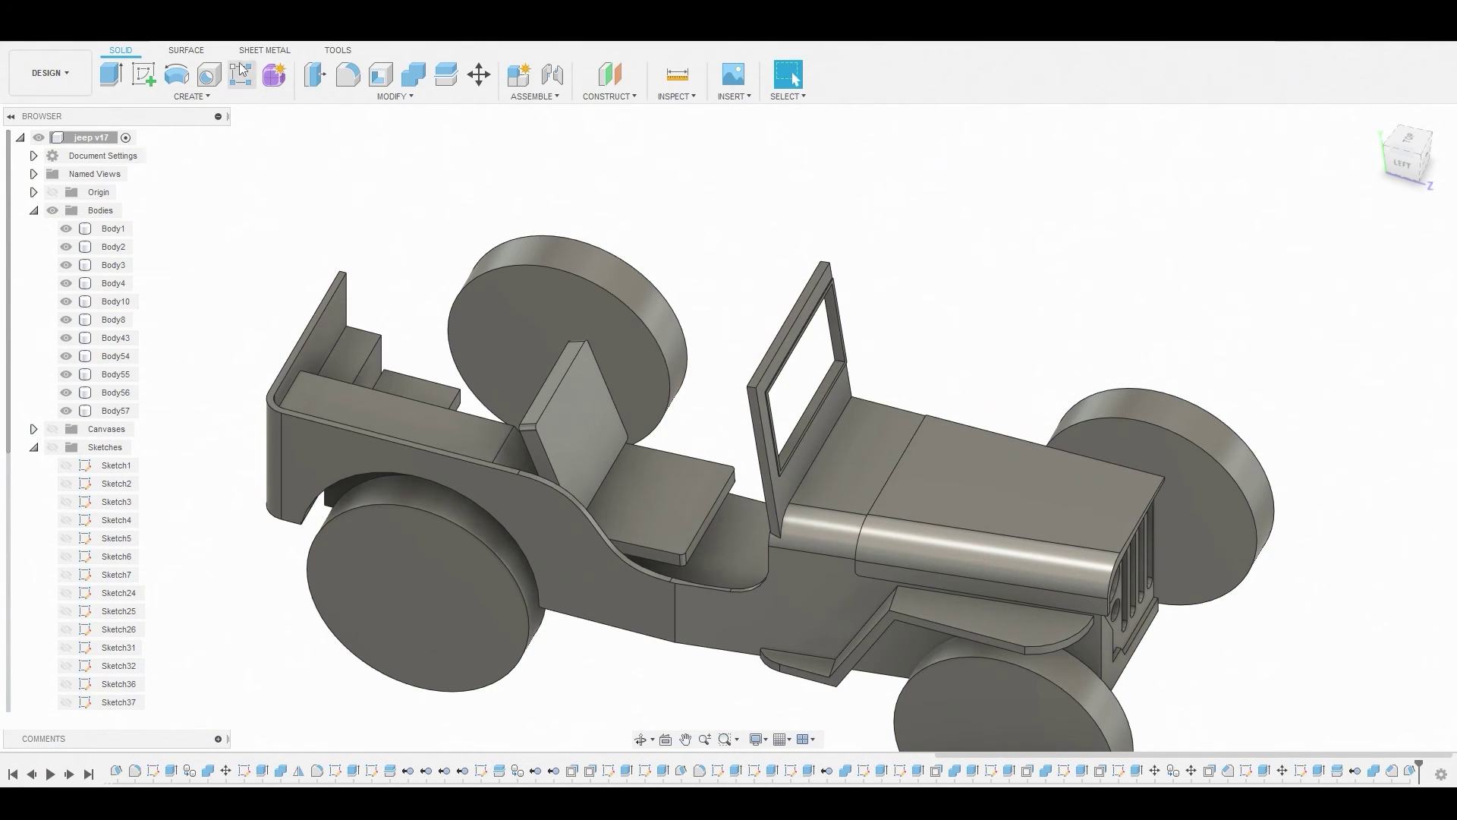
- Mirror the seven body, hood, windshield, seat and rear cargo bodies, leaving out the wheels, across the jeep's lengthwise centre origin plane
left_click(192, 97)
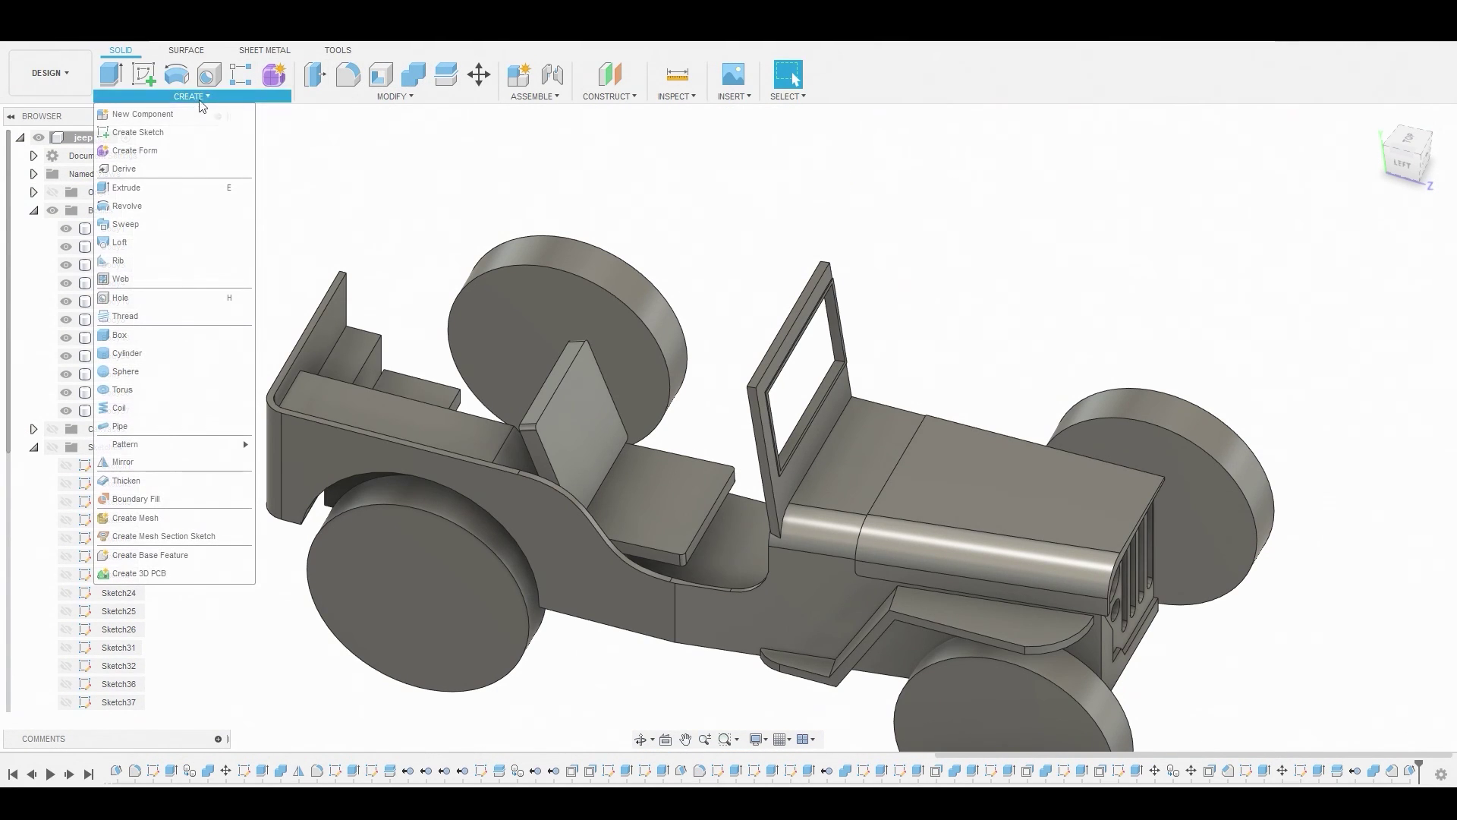
left_click(123, 462)
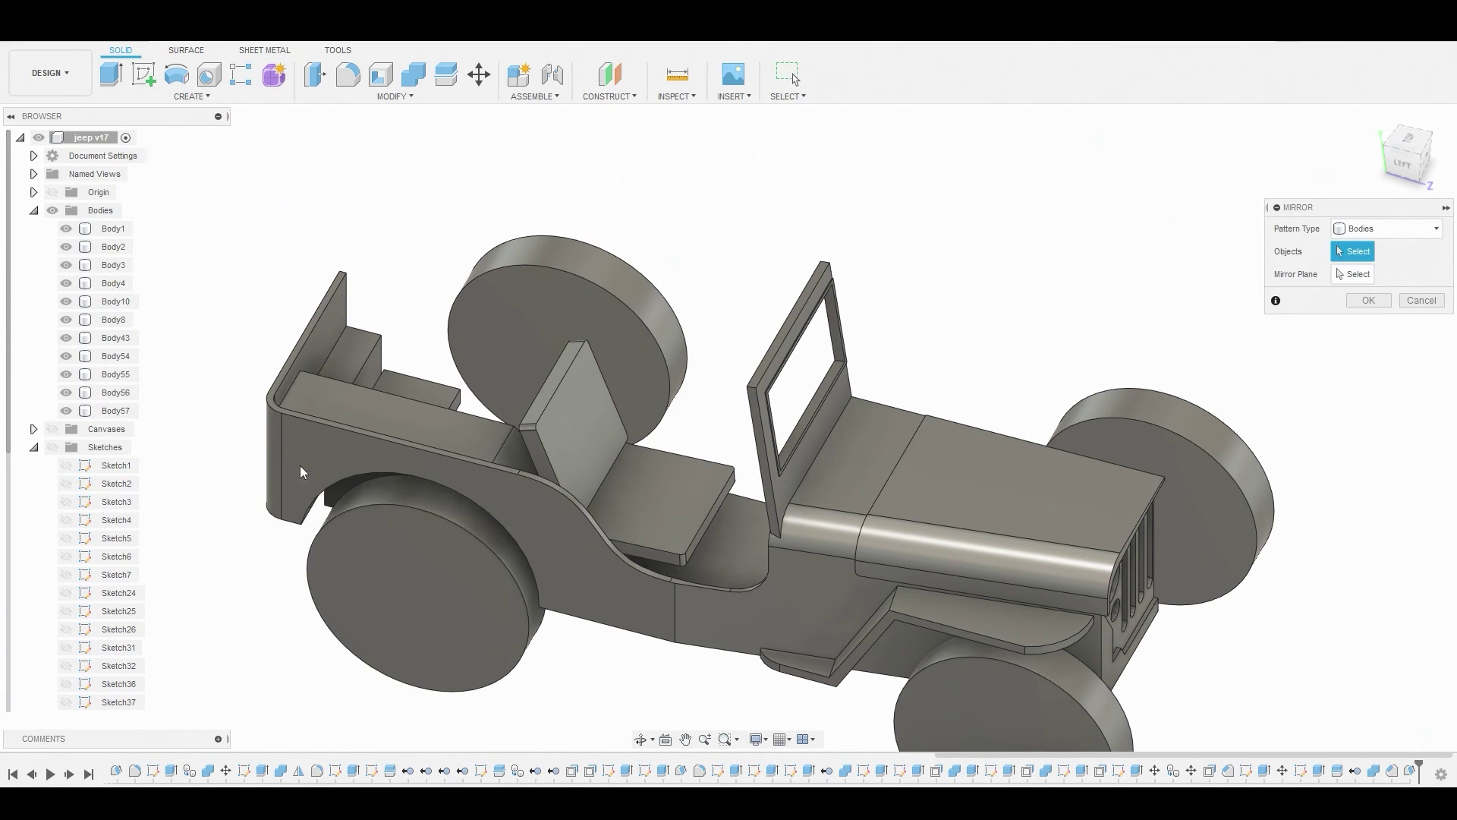
scroll(660, 486, "up", 5)
left_click(661, 480)
left_click(641, 426)
middle_click_drag(440, 413, 519, 319, "shift")
left_click(519, 325)
left_click(400, 174)
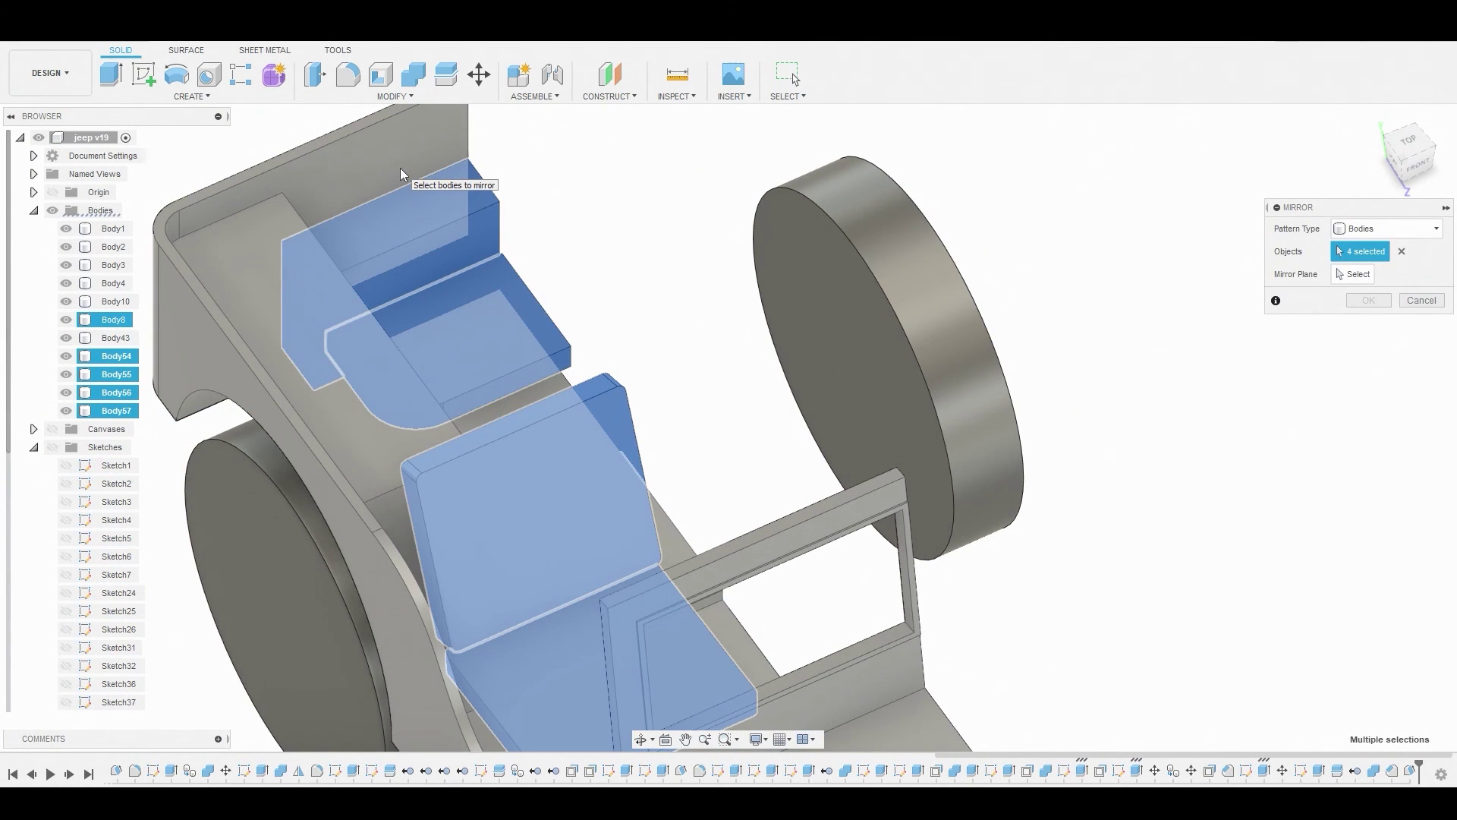
left_click(369, 446)
middle_click_drag(380, 426, 612, 378, "shift")
scroll(612, 379, "down", 3)
left_click(1055, 371)
middle_click_drag(1055, 371, 1322, 309, "shift")
left_click(1074, 442)
left_click(1351, 274)
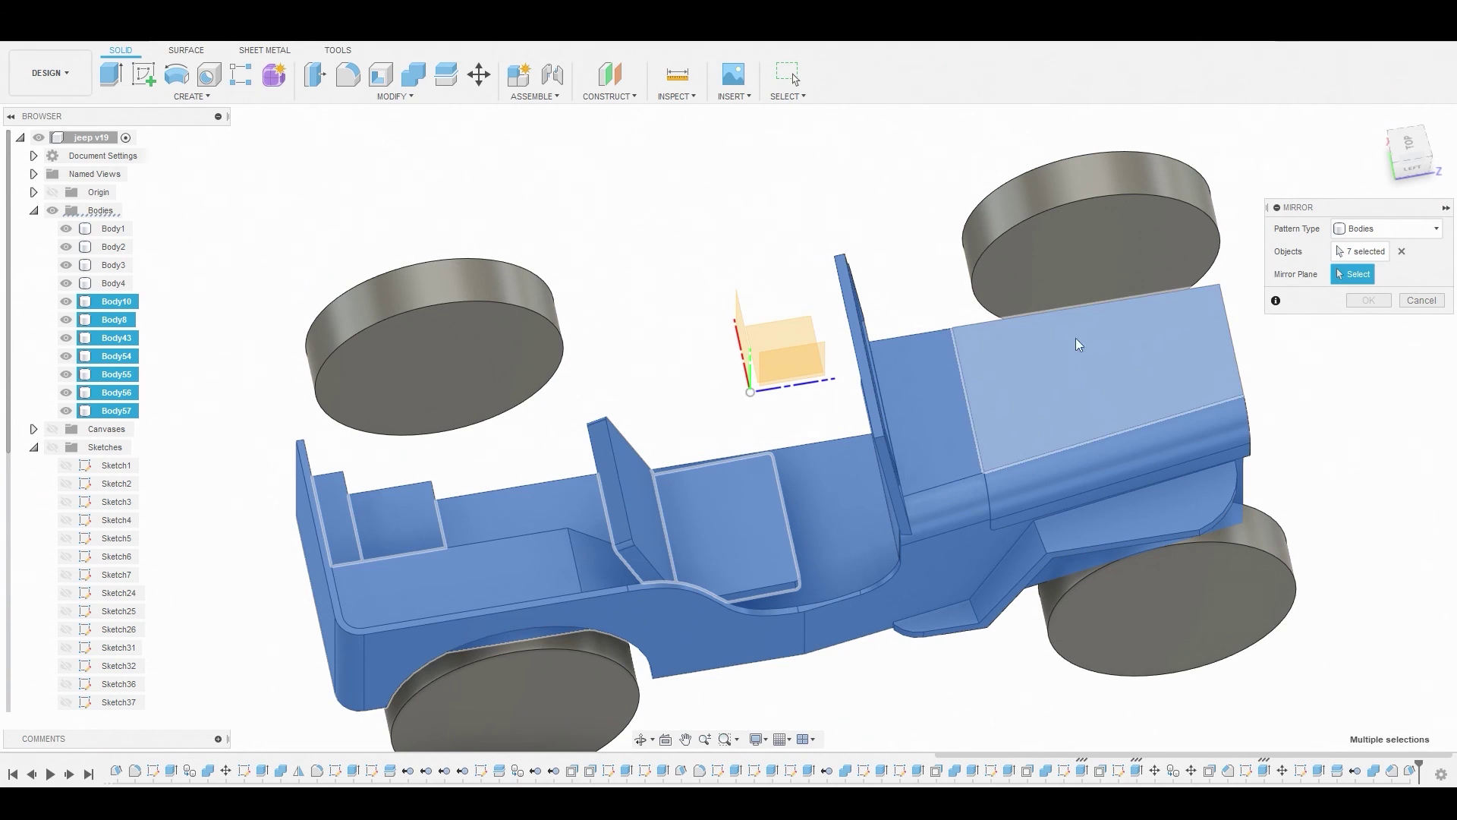
left_click(813, 370)
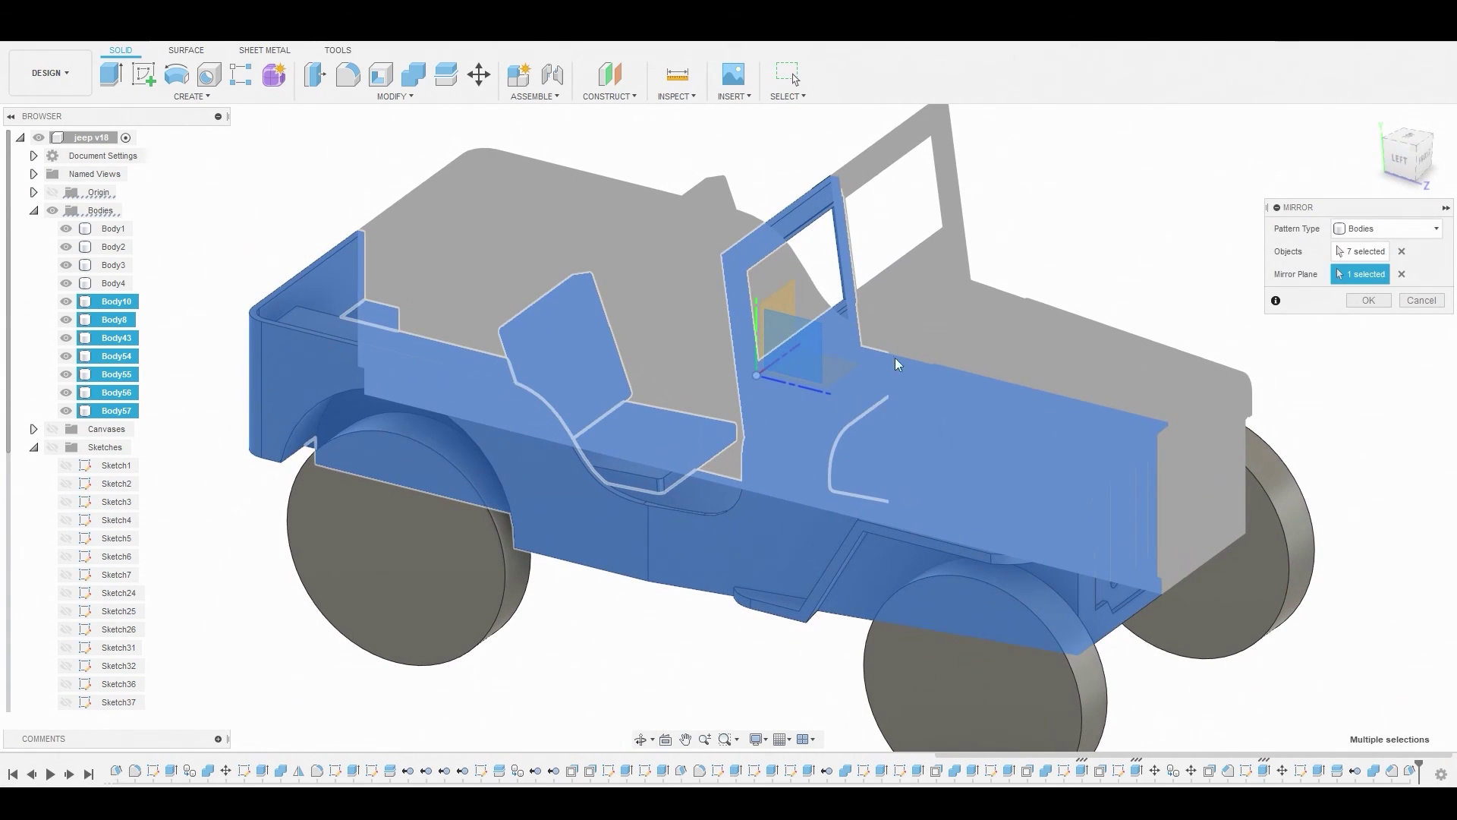
left_click(1369, 299)
left_click(1073, 394)
middle_click_drag(1073, 394, 1388, 382, "shift")
key("Escape")
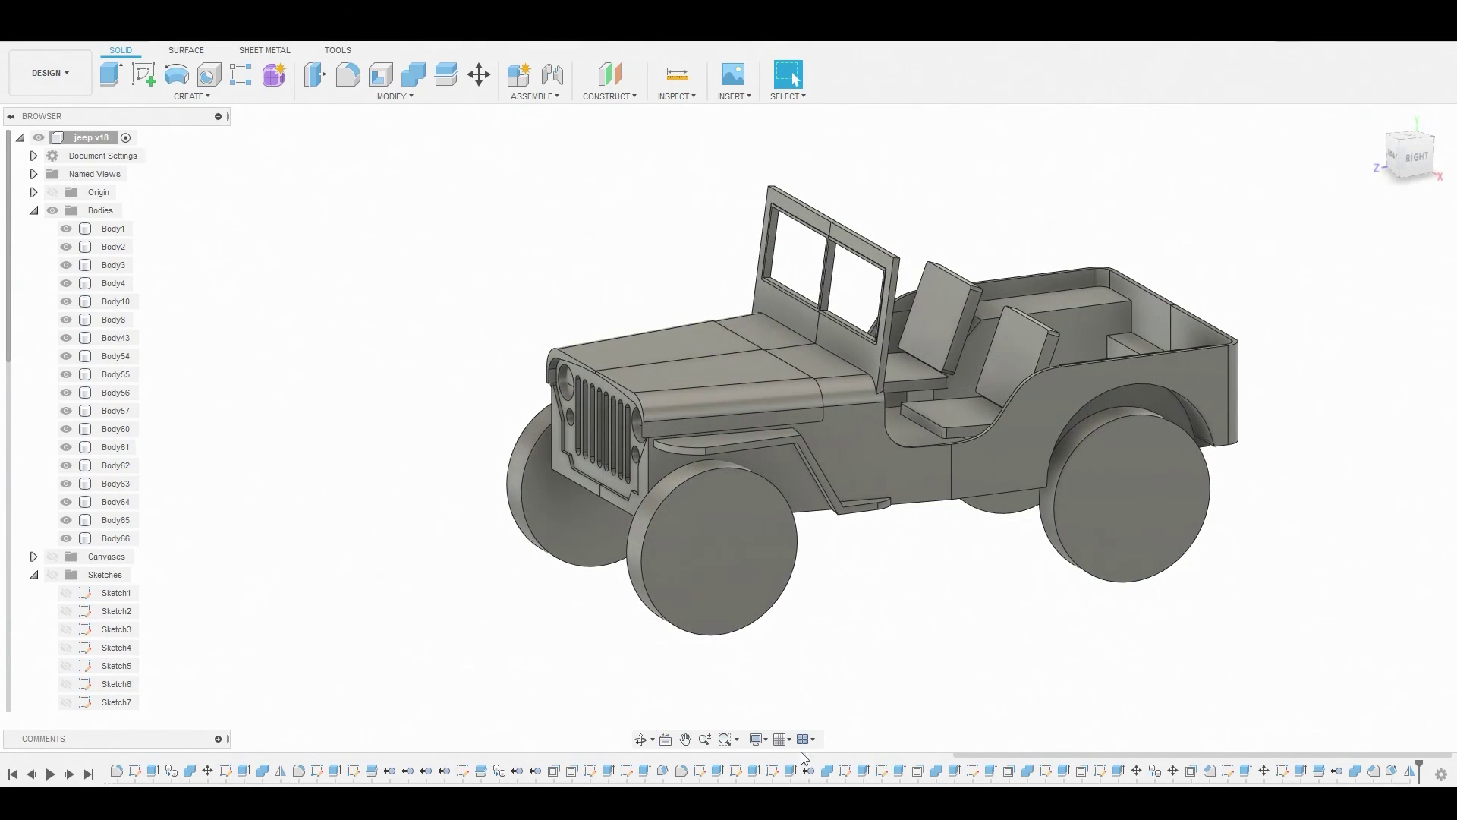
- Switch the camera display to perspective projection for the whole jeep
left_click(757, 738)
mouse_move(808, 684)
left_click(960, 717)
left_click(763, 497)
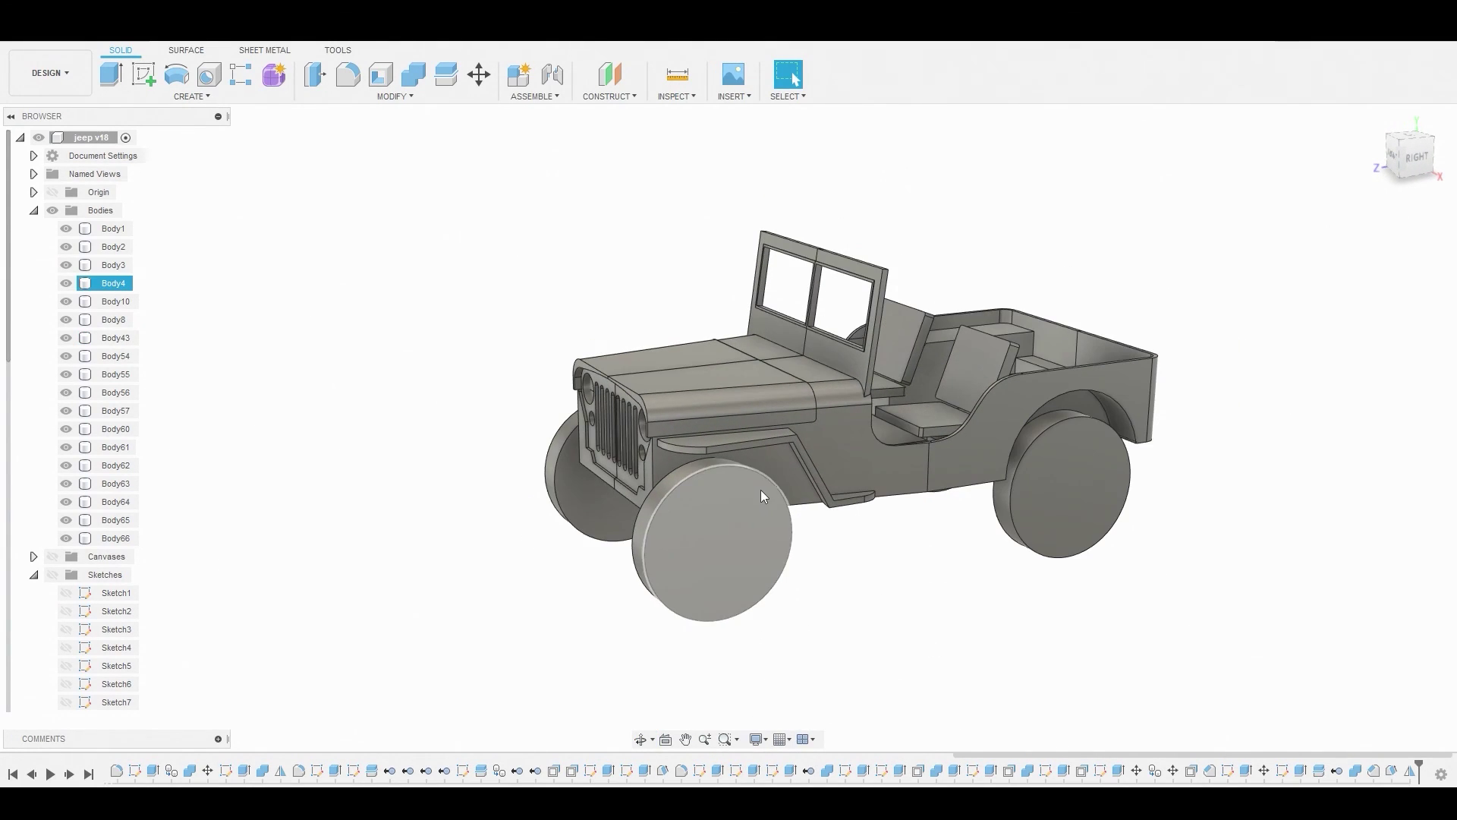